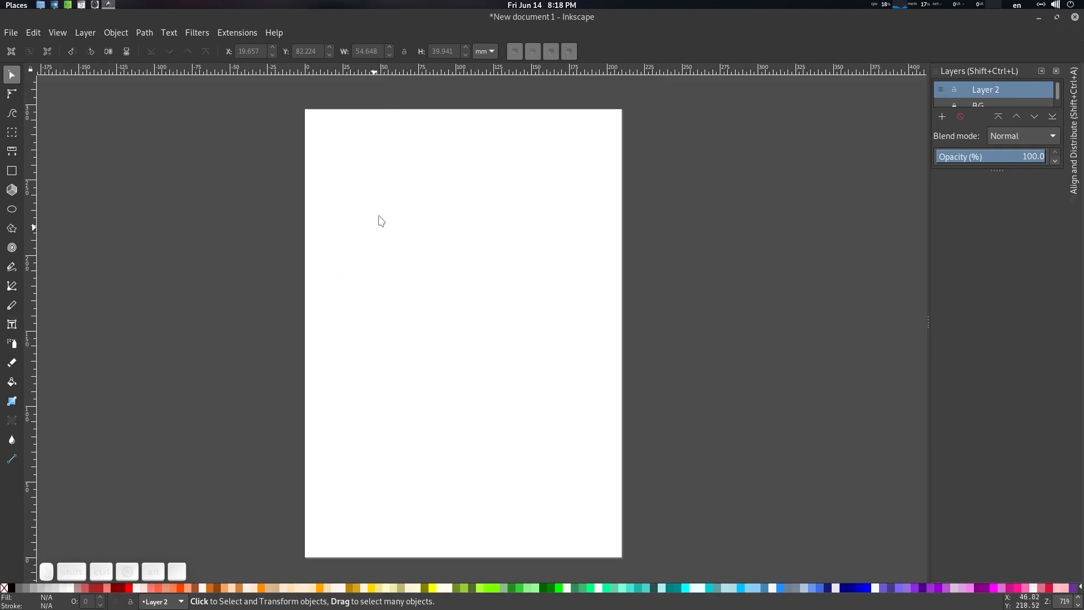
Step: Create a flowed text frame across the upper part of the page and enter "sdsadsasad" in it
key(ctrl)
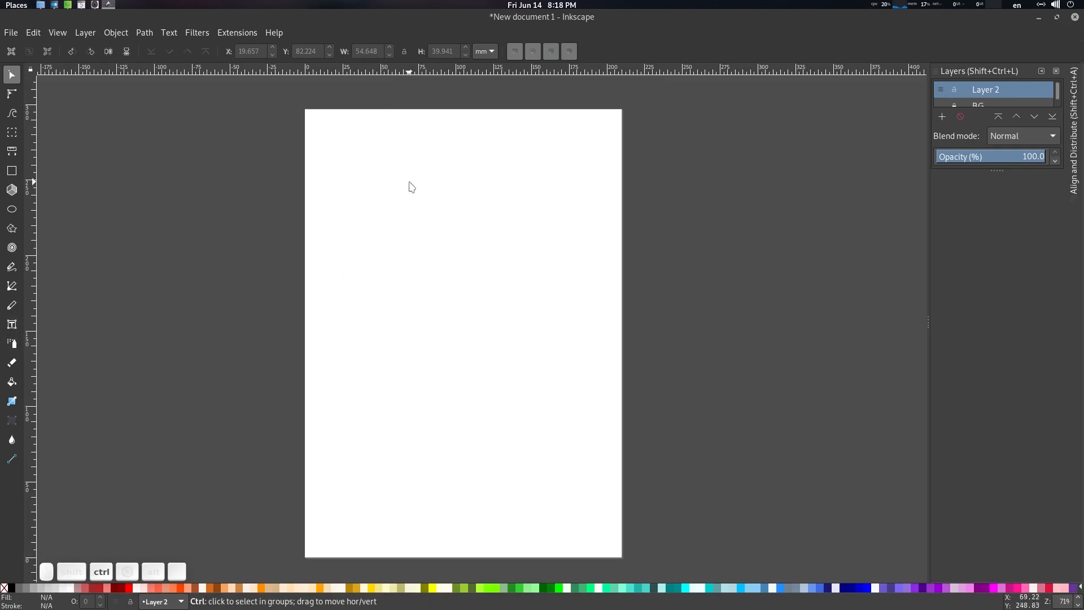
click(12, 327)
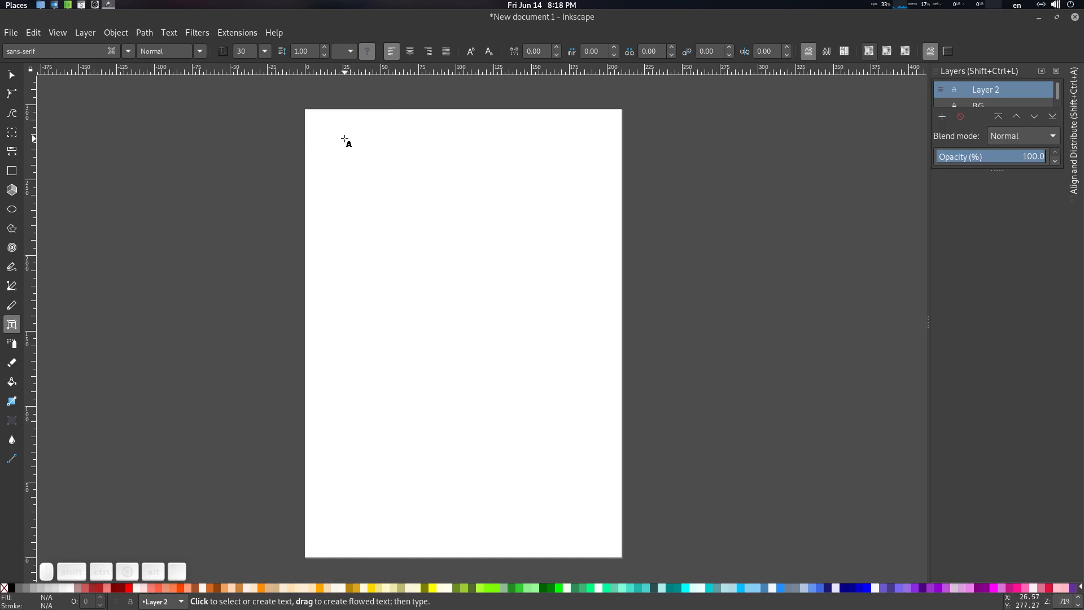
drag(327, 131, 591, 324)
text(sdsadsasad)
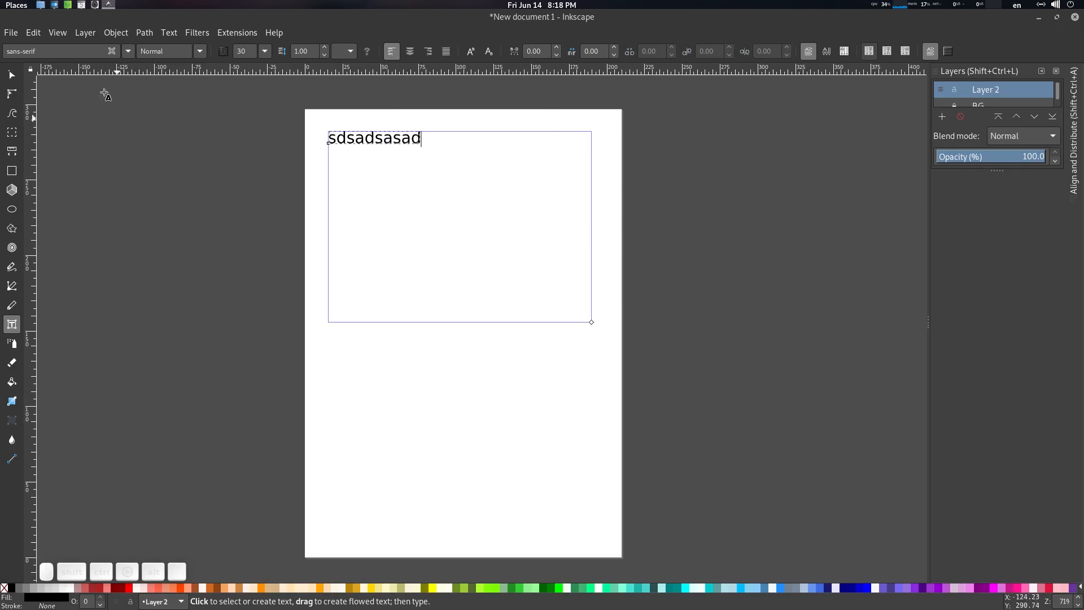
click(12, 75)
scroll(252, 225, down, 1)
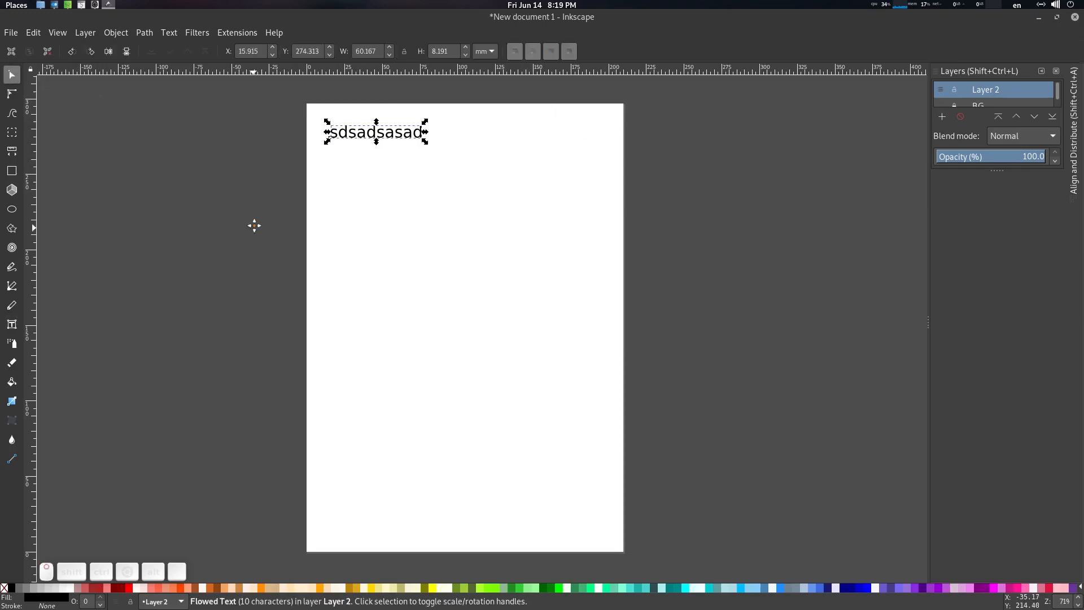
Step: Add a regular text object below the frame with the four lines "sajdhaskdsakj", "askldjslkdsa", "ksjdlkjdk" and "askdljkld"
click(18, 327)
click(425, 361)
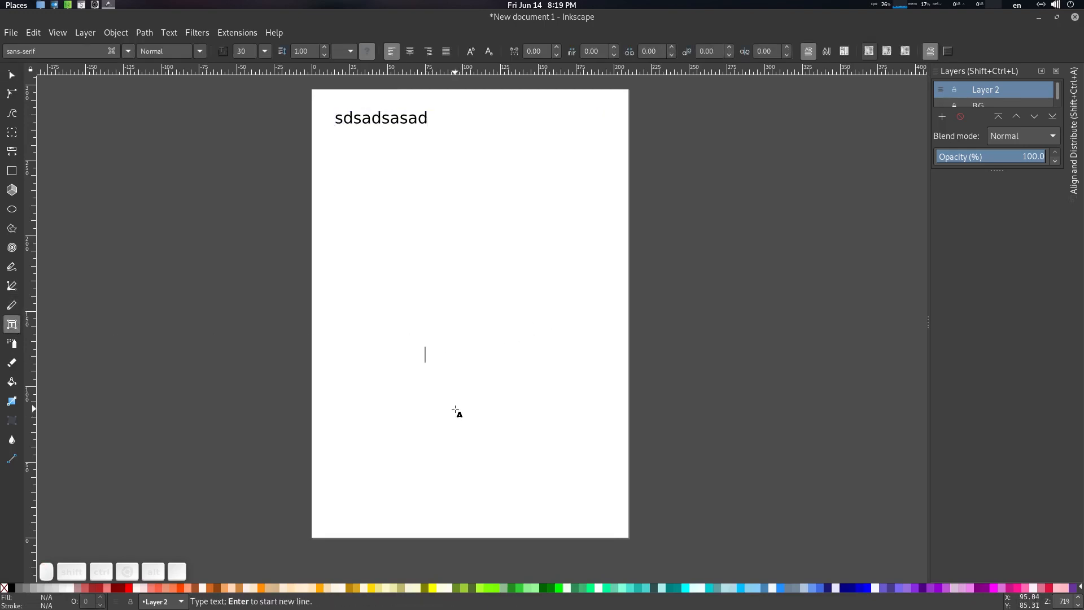
click(449, 360)
text(sajdhaskdsakj)
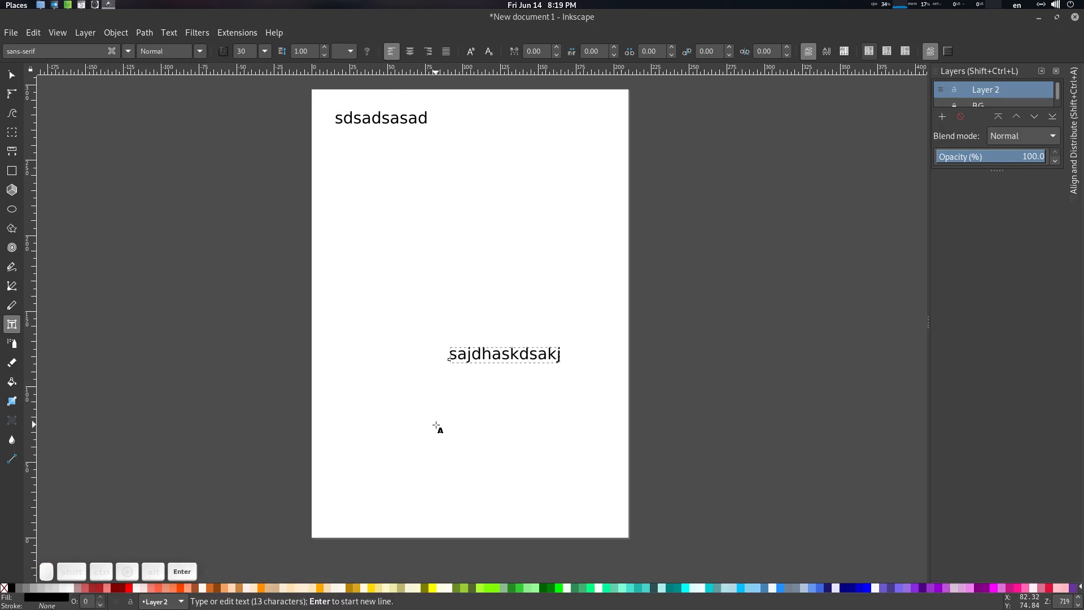
key(Return)
text(askldjslkdsa)
key(Return)
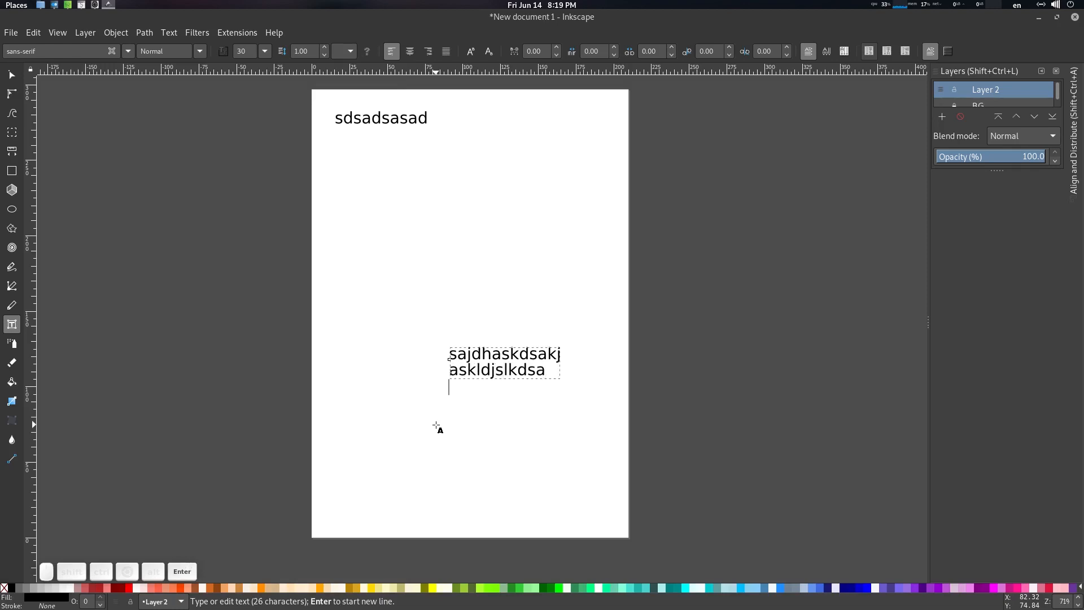
text(ksjdlkjdk)
key(Return)
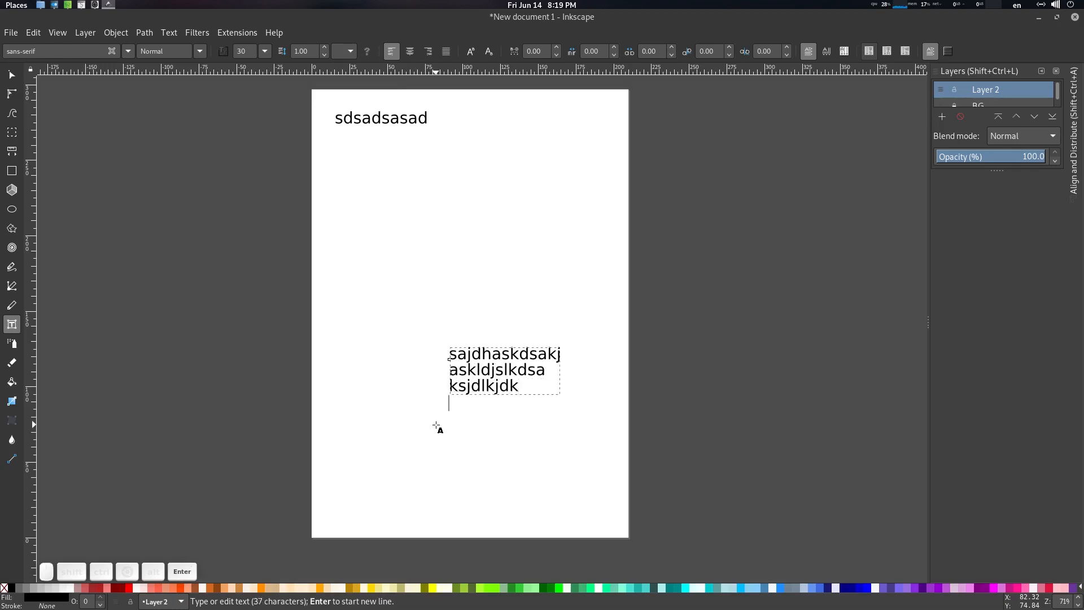
text(askdljkld)
Step: Move the four-line text object left and slightly up on the page
click(11, 78)
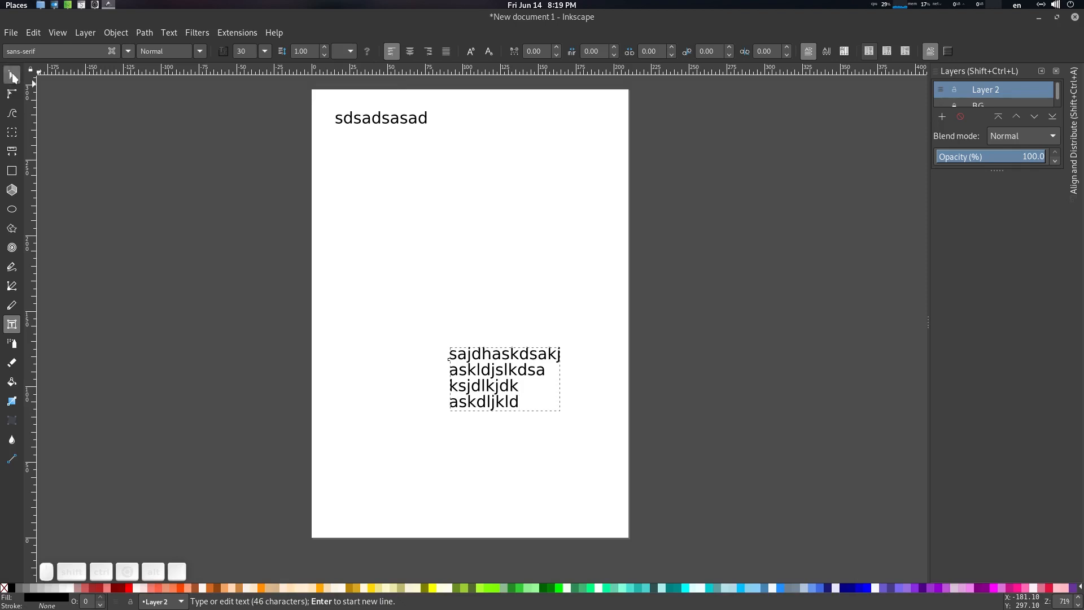
click(445, 347)
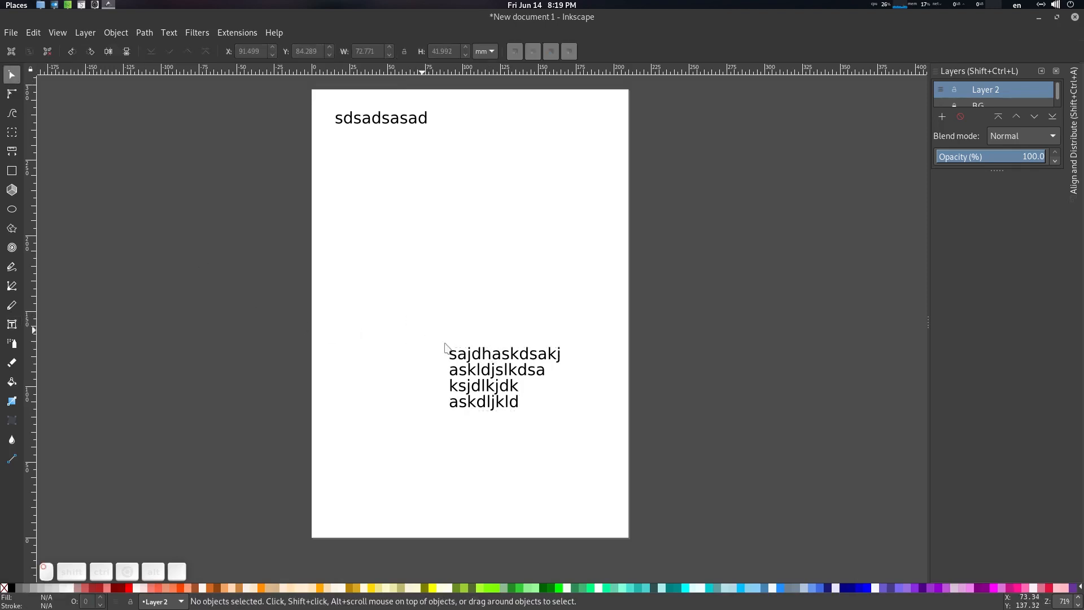
click(477, 358)
drag(477, 358, 417, 344)
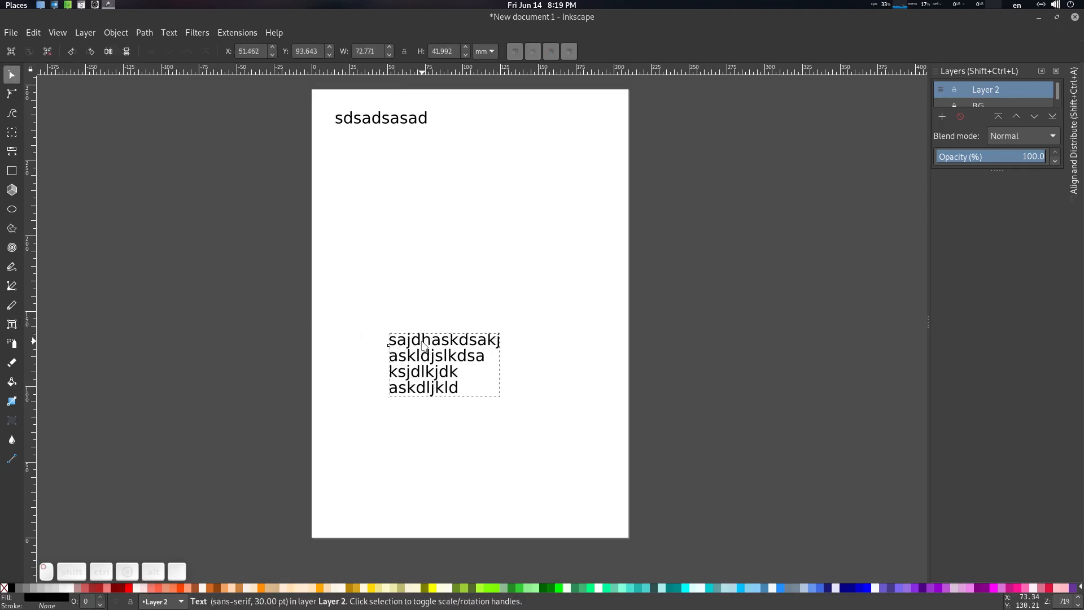
Step: Open the four-line text and the flowed text in turn for editing to compare their boundaries
double_click(396, 361)
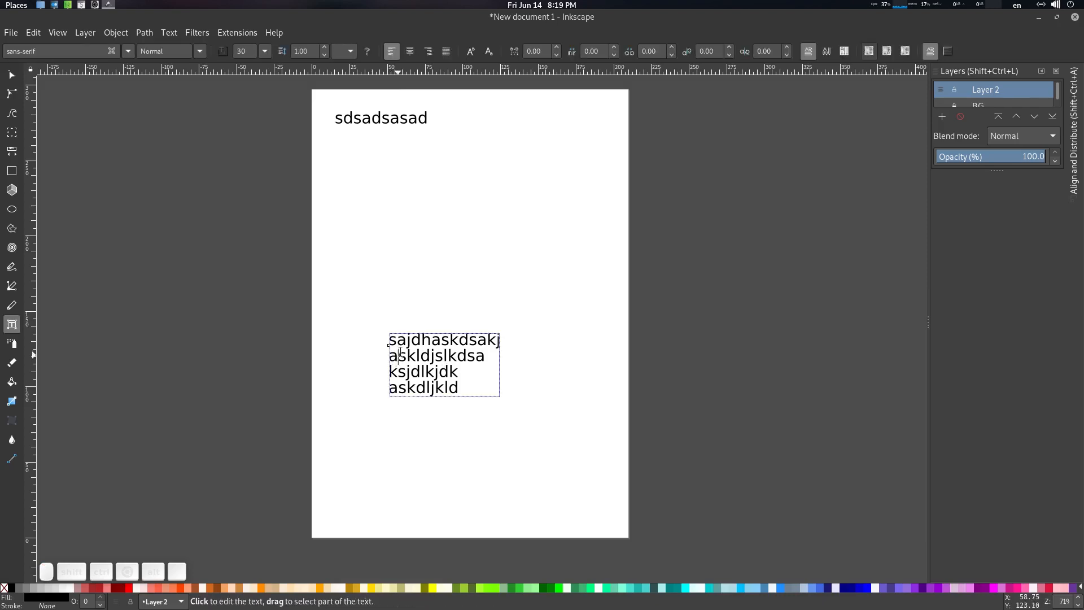
key(F1)
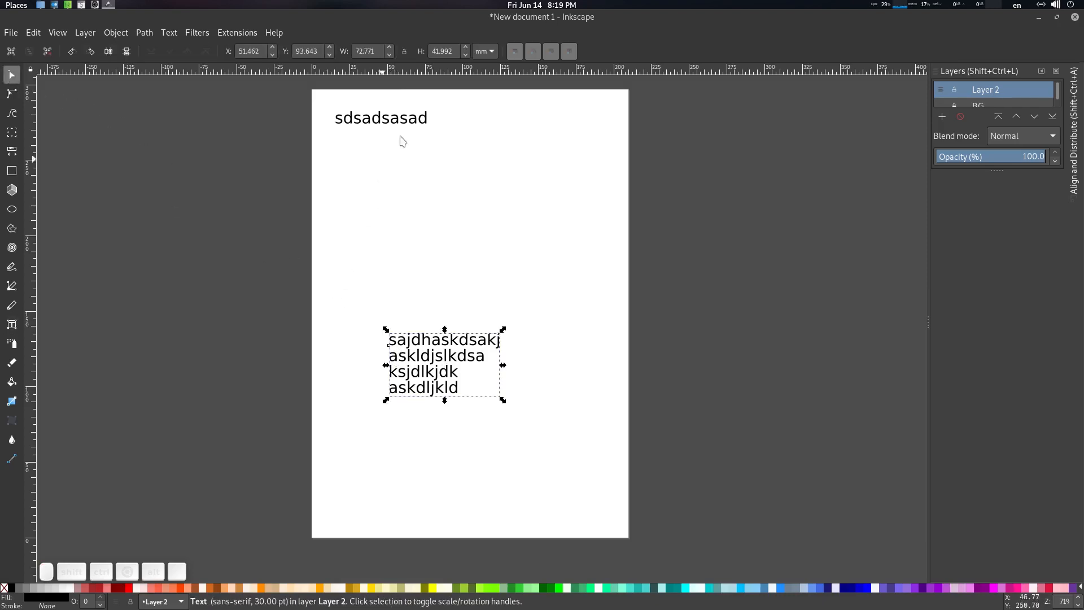
double_click(403, 118)
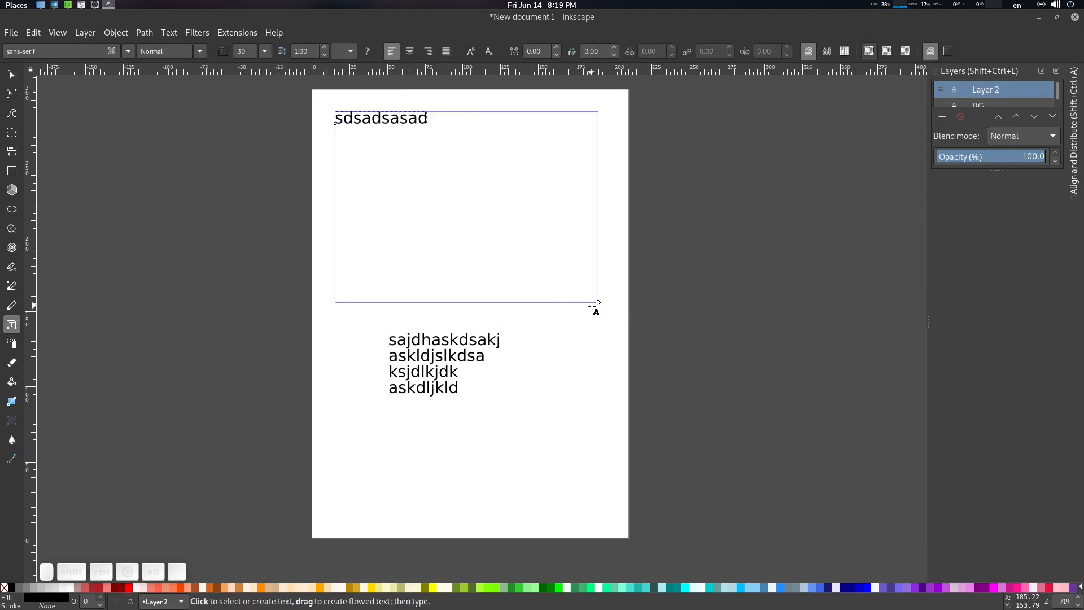
key(F1)
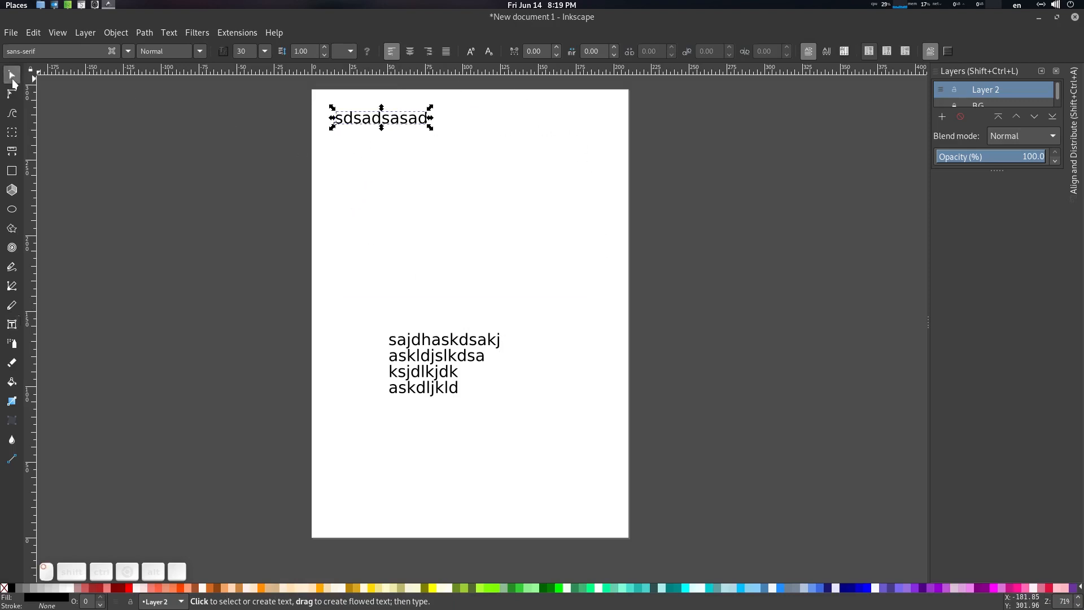
Step: Switch to the text editor and copy the Lorem ipsum passage from its start through "consequat qui duis adipisicing sed"
double_click(398, 120)
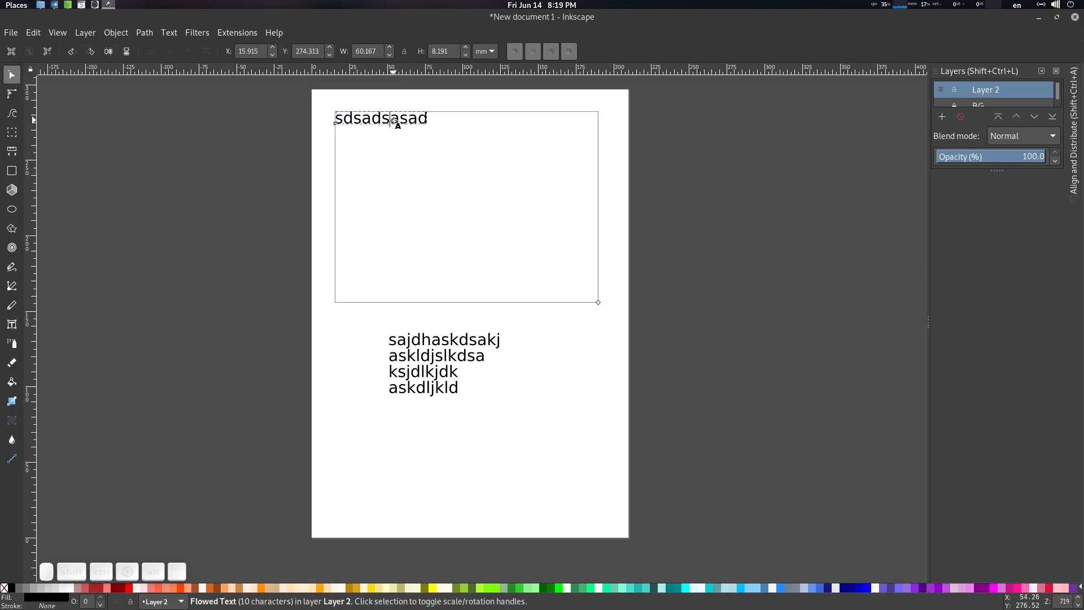
key(ctrl+a)
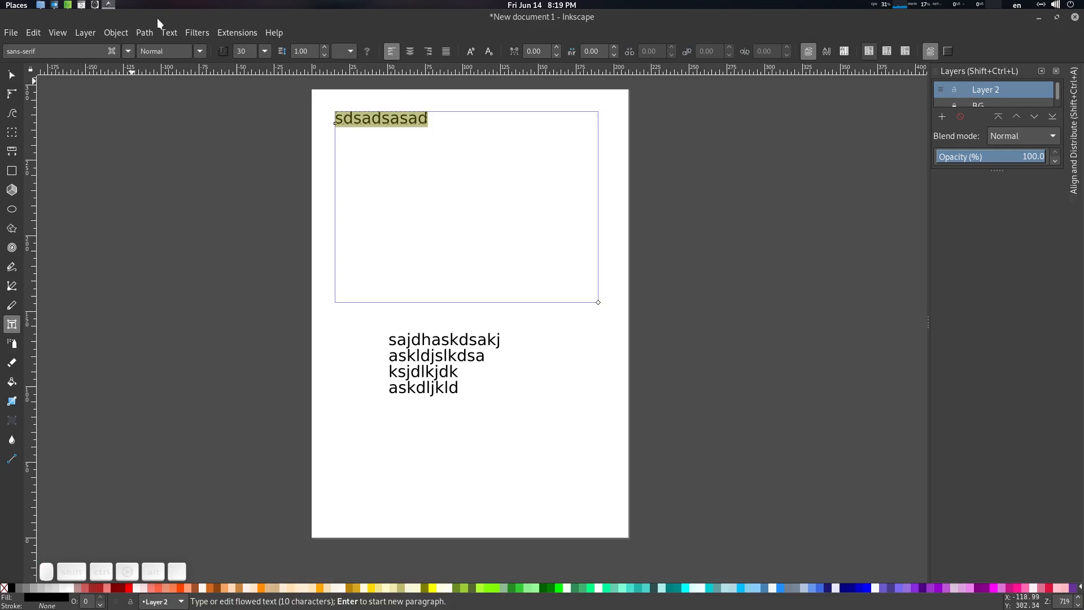
click(82, 6)
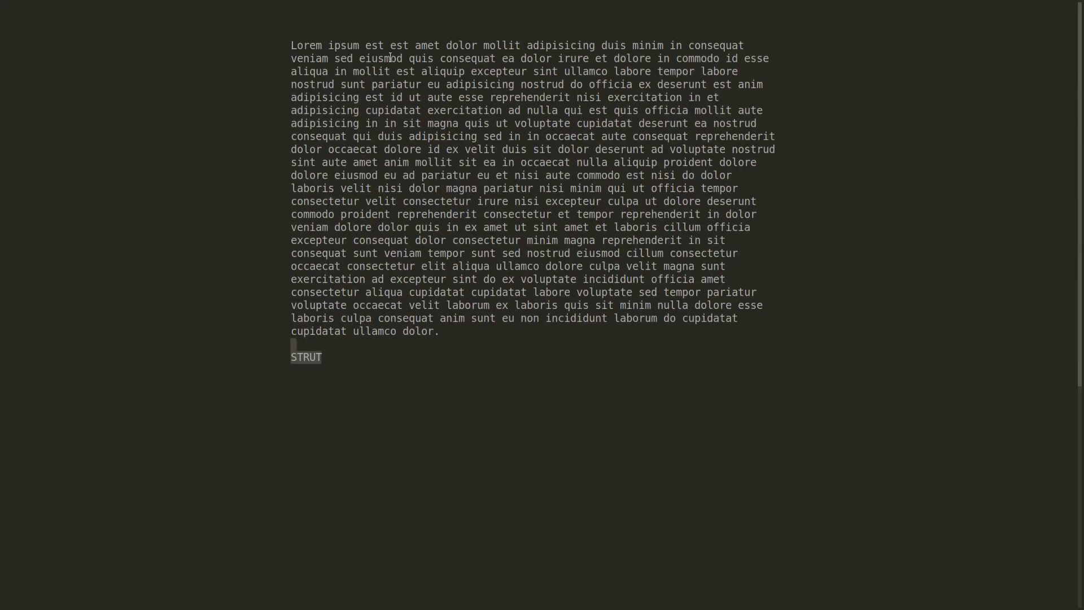
drag(292, 41, 508, 136)
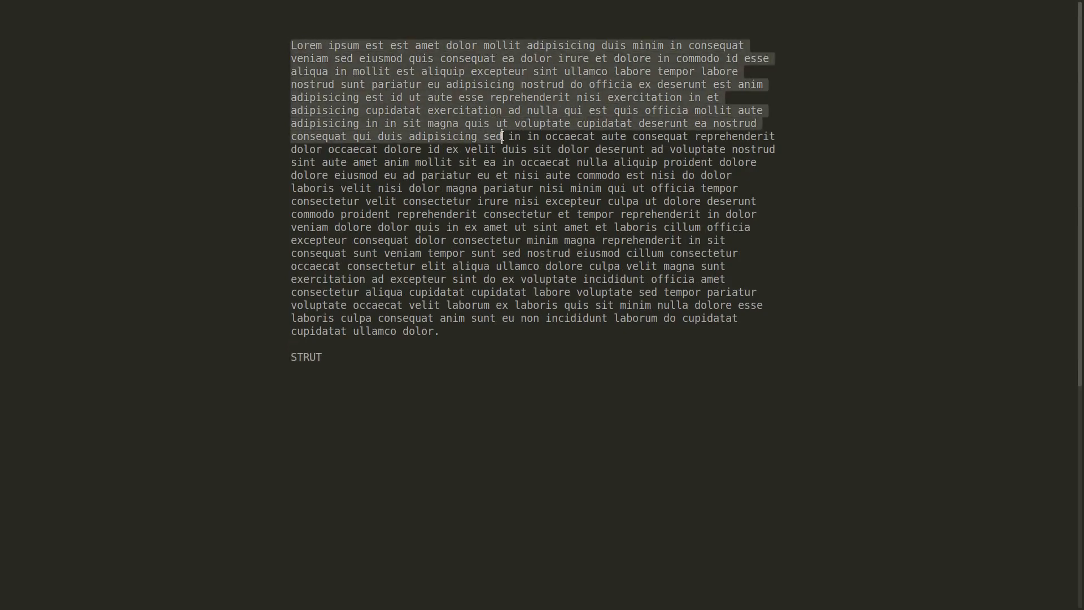
key(ctrl+alt+Up)
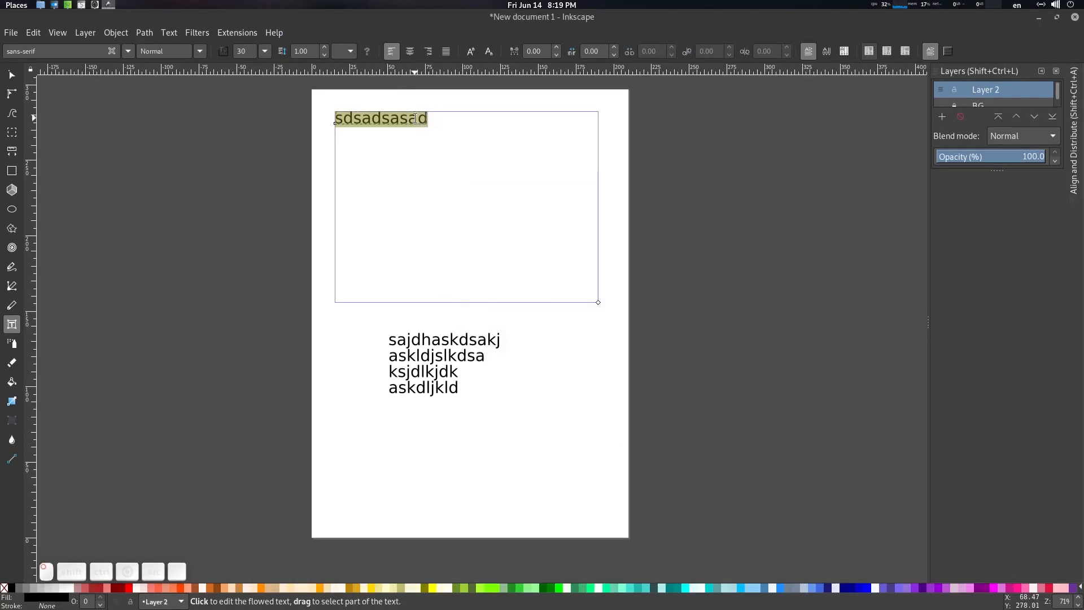
Step: Replace the whole content of the flowed text frame in Inkscape with the copied passage and slightly reduce the frame's height
key(ctrl+a)
key(ctrl+v)
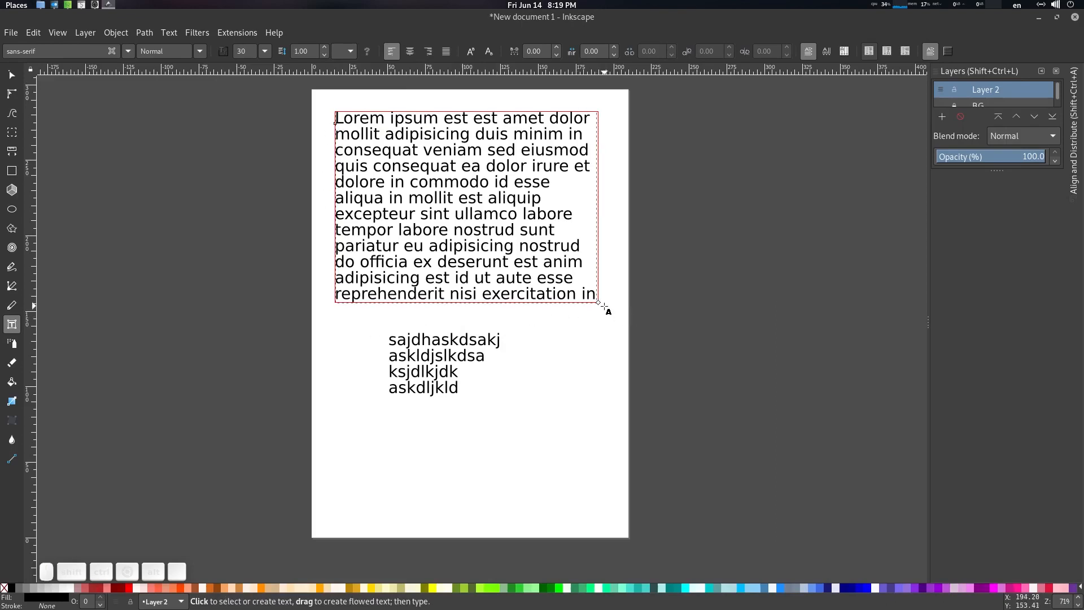
mouse_move(599, 303)
mouse_down()
mouse_move(605, 378)
mouse_move(598, 294)
mouse_up()
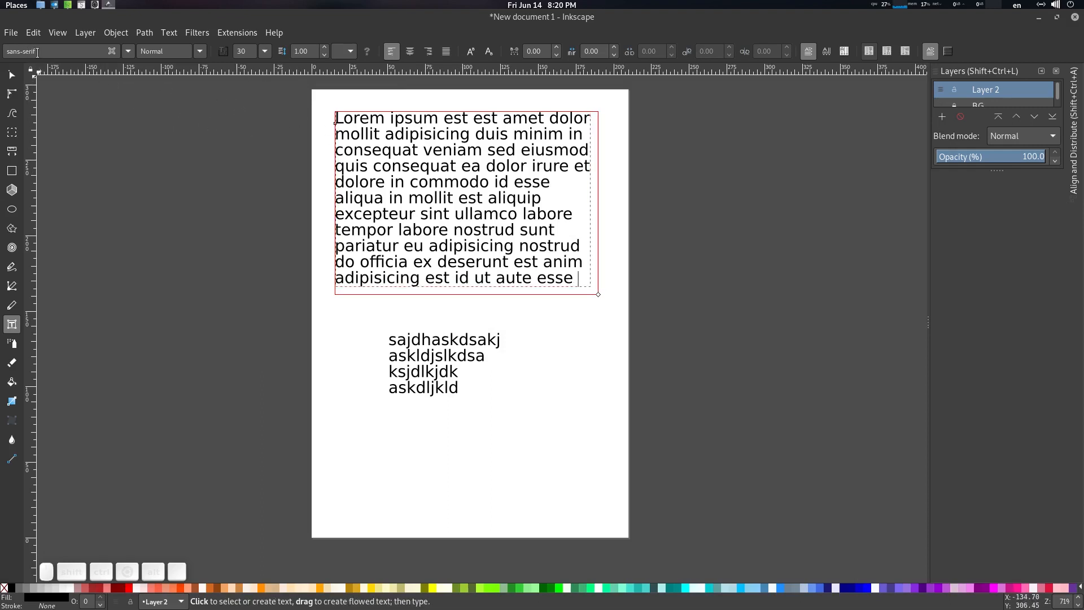
Step: Set the font of the Lorem ipsum text to Adobe Song Std
click(130, 52)
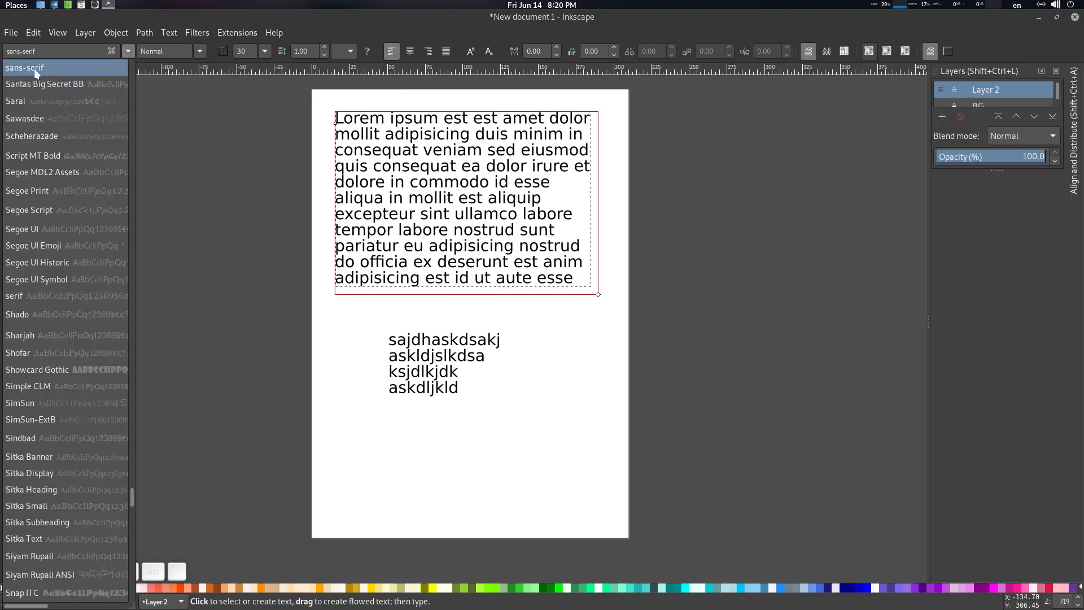
triple_click(48, 56)
text(ad)
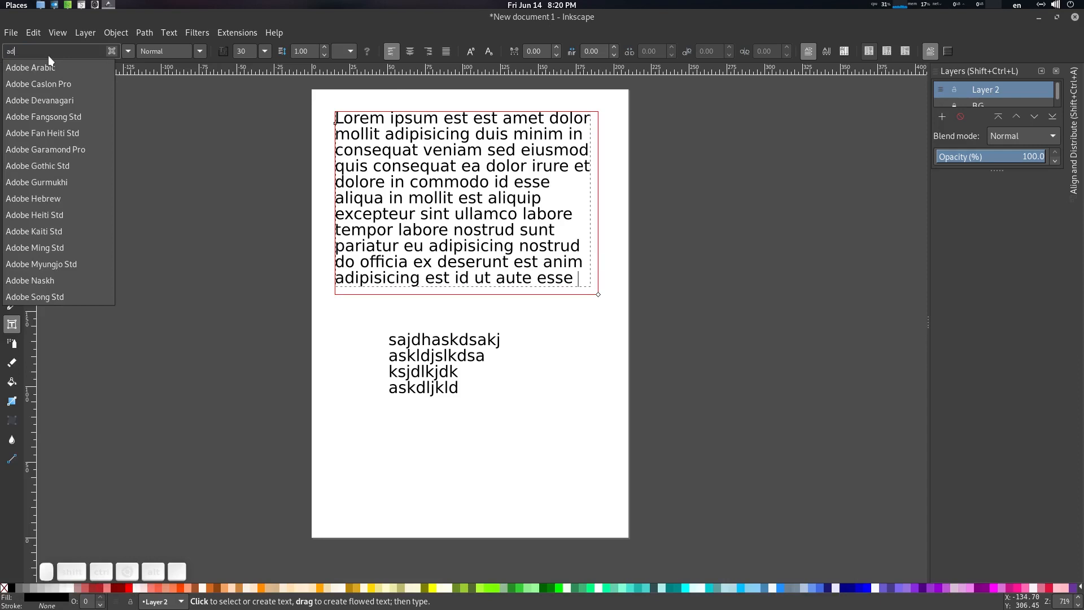
click(55, 296)
Step: Set the font style of the entire Lorem ipsum text to Light
click(200, 51)
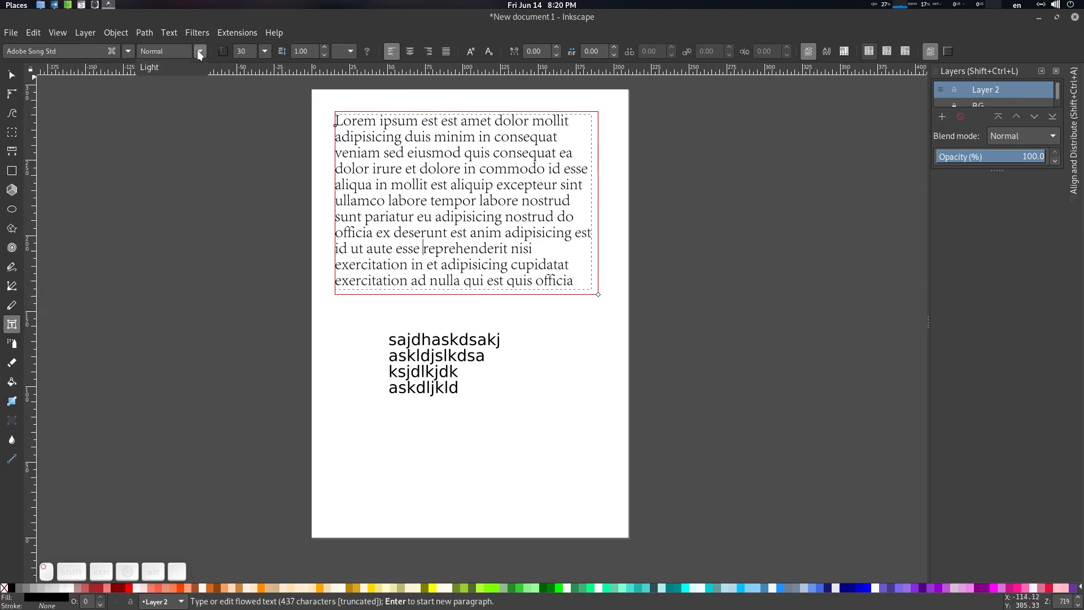
click(200, 50)
click(200, 51)
click(195, 70)
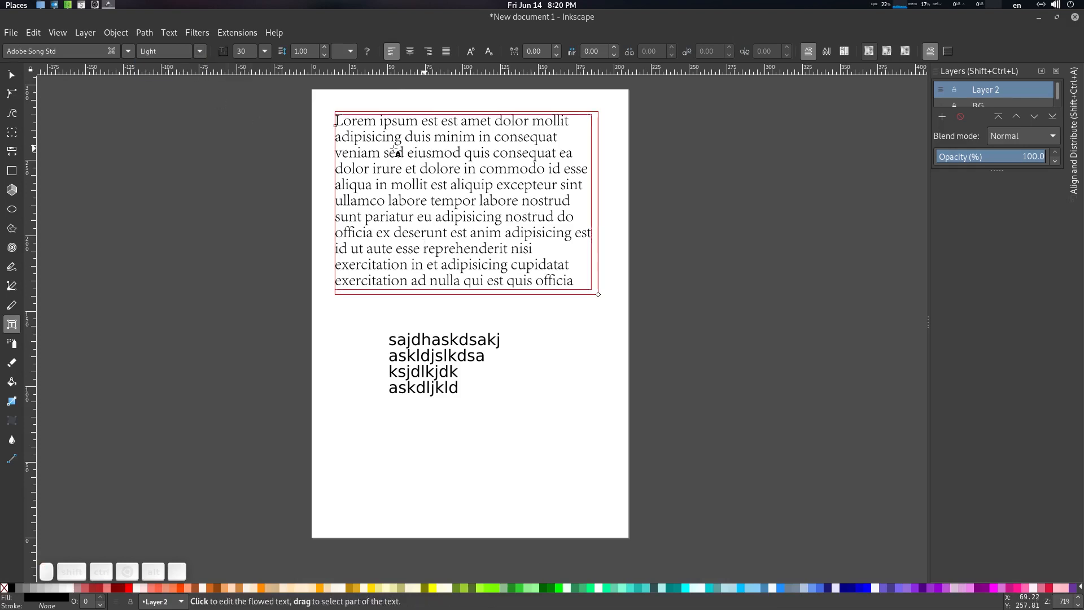
key(ctrl+a)
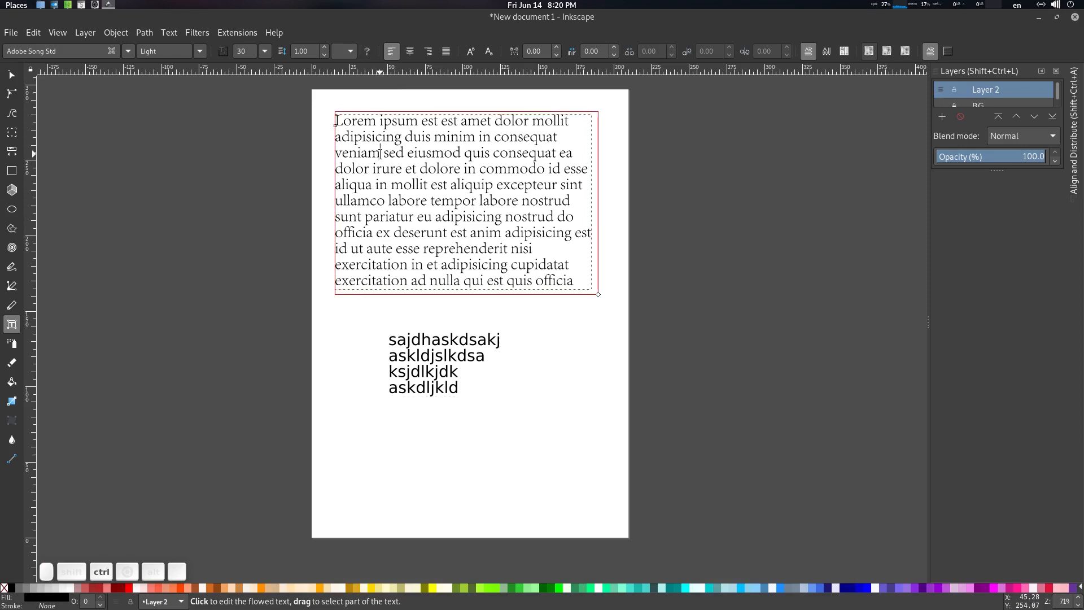
key(ctrl+a)
click(199, 51)
click(181, 69)
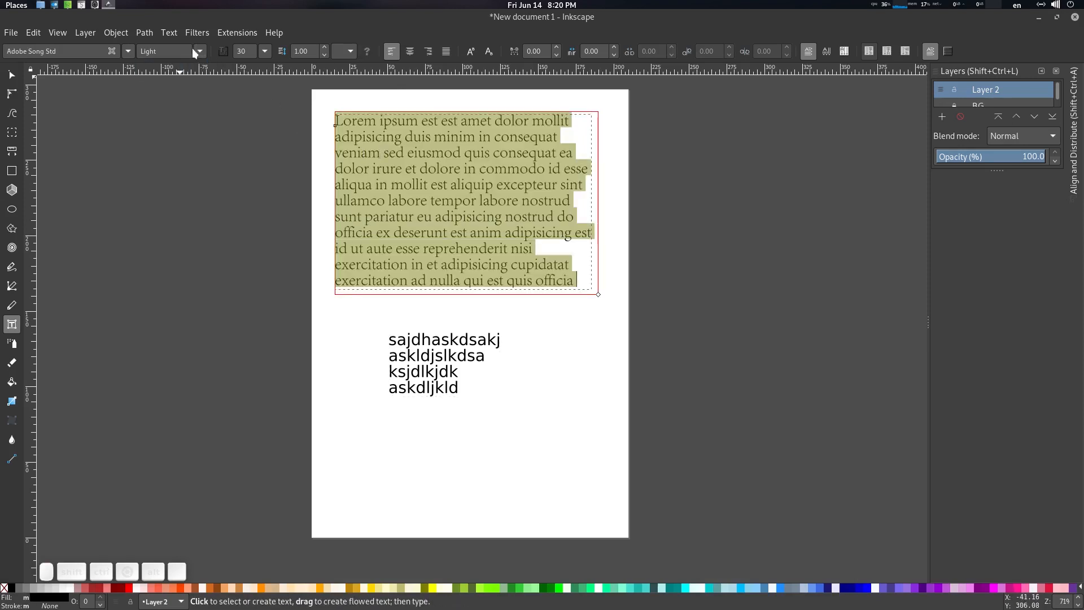
click(175, 50)
drag(141, 53, 176, 66)
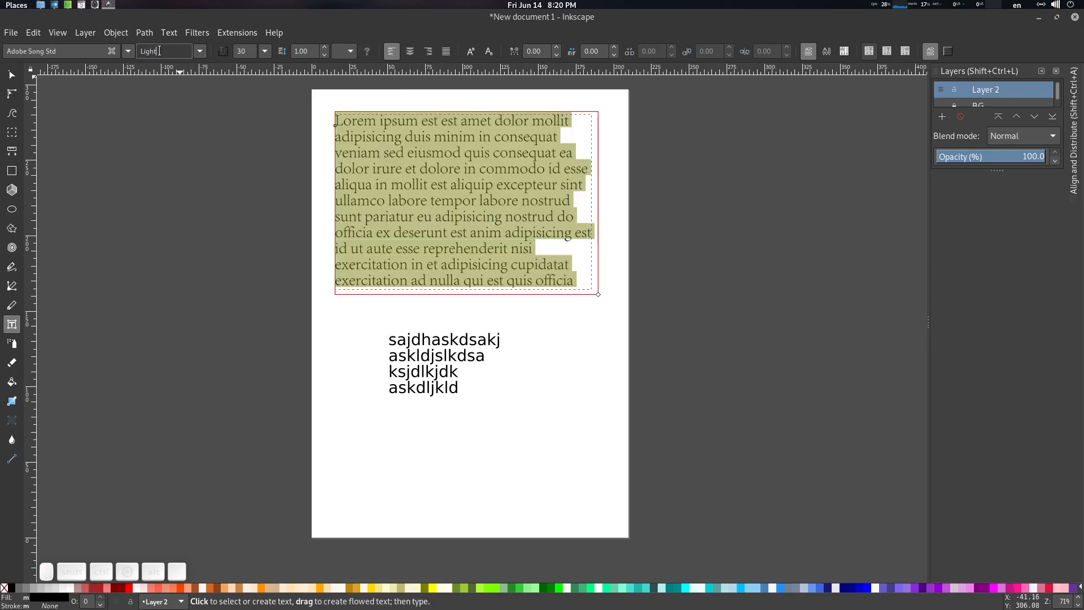
click(200, 52)
click(200, 53)
click(408, 154)
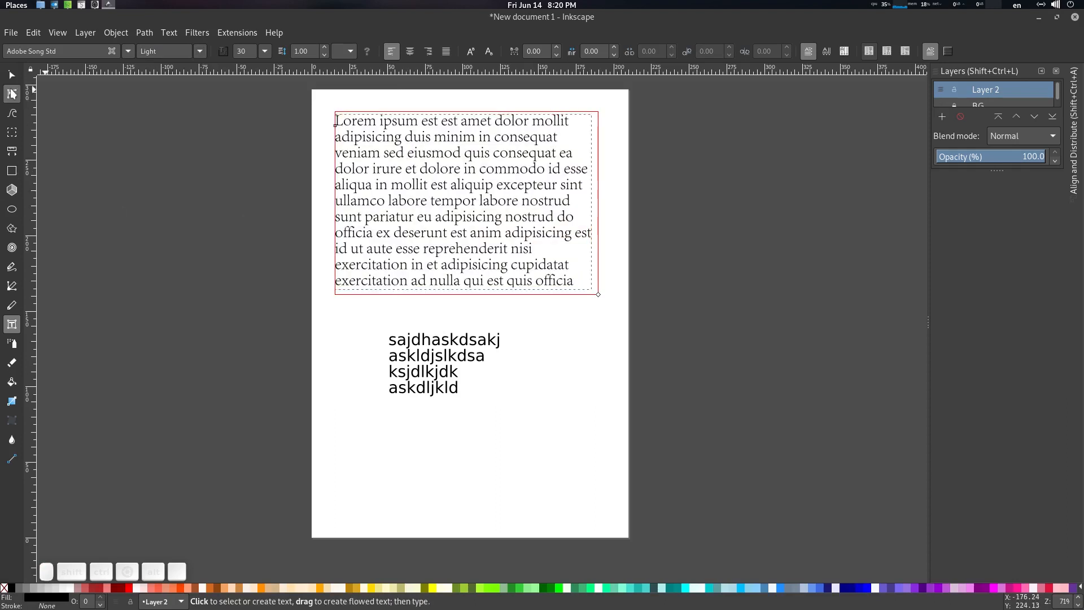
click(11, 75)
drag(186, 243, 181, 252)
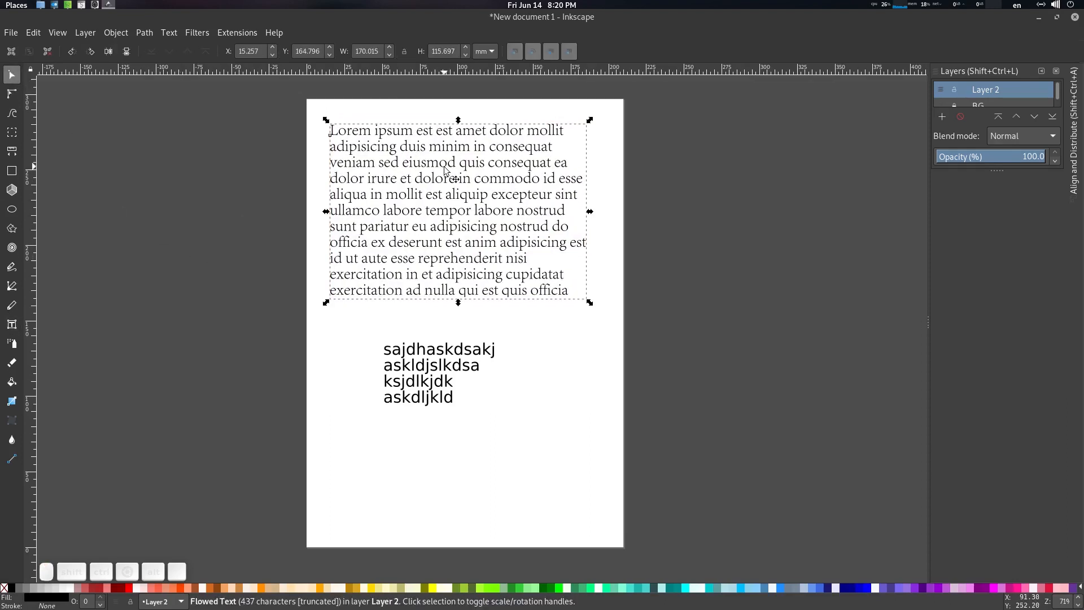
Step: Toggle the display of the outermost text element's style on and off for the Lorem ipsum text and reopen it for editing
double_click(453, 172)
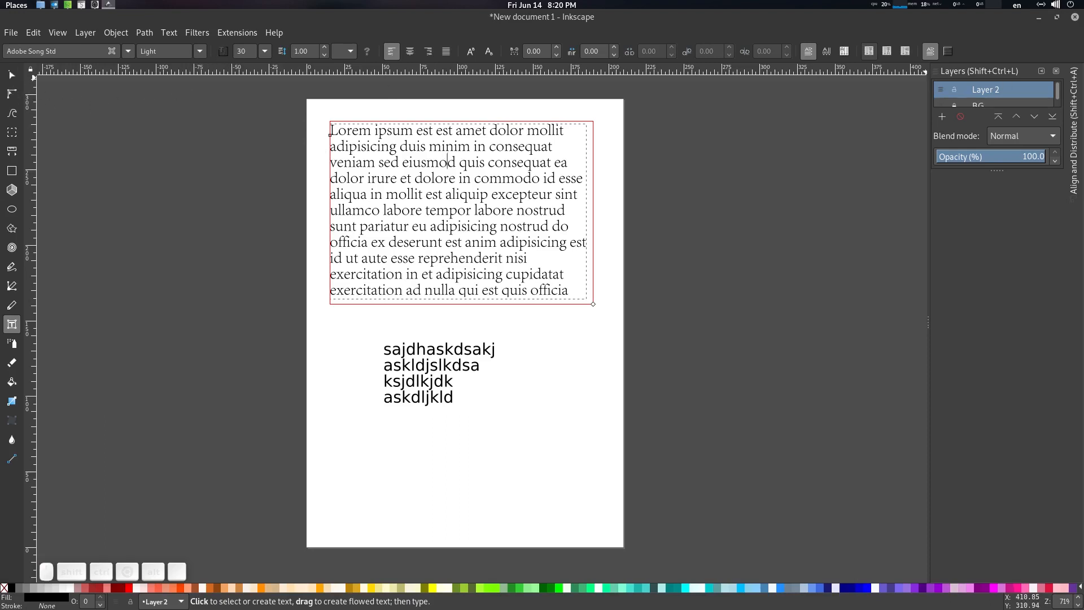
click(223, 51)
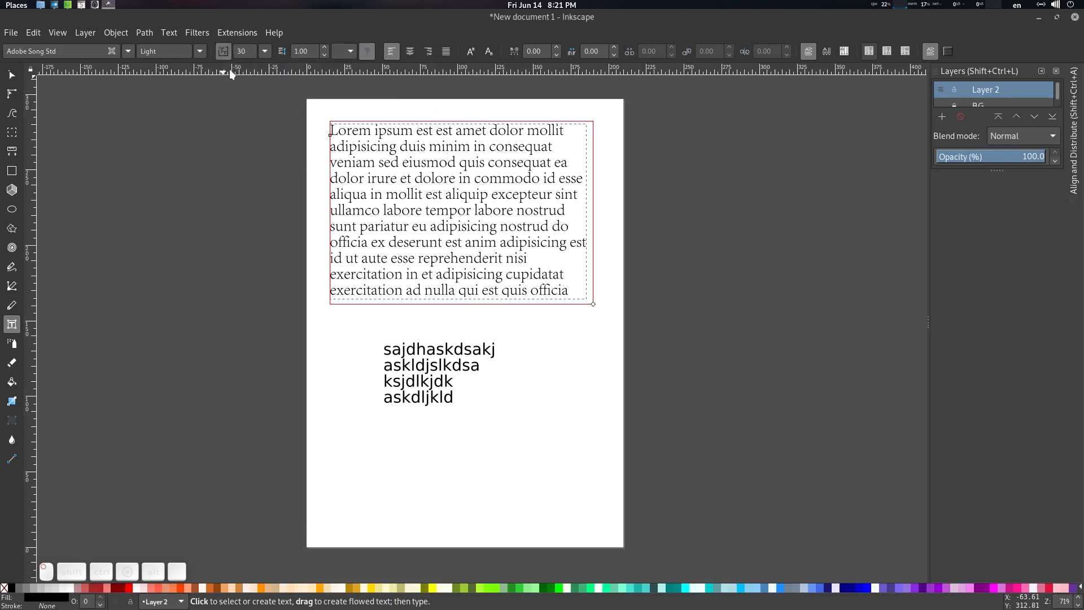
click(223, 51)
click(11, 75)
double_click(423, 135)
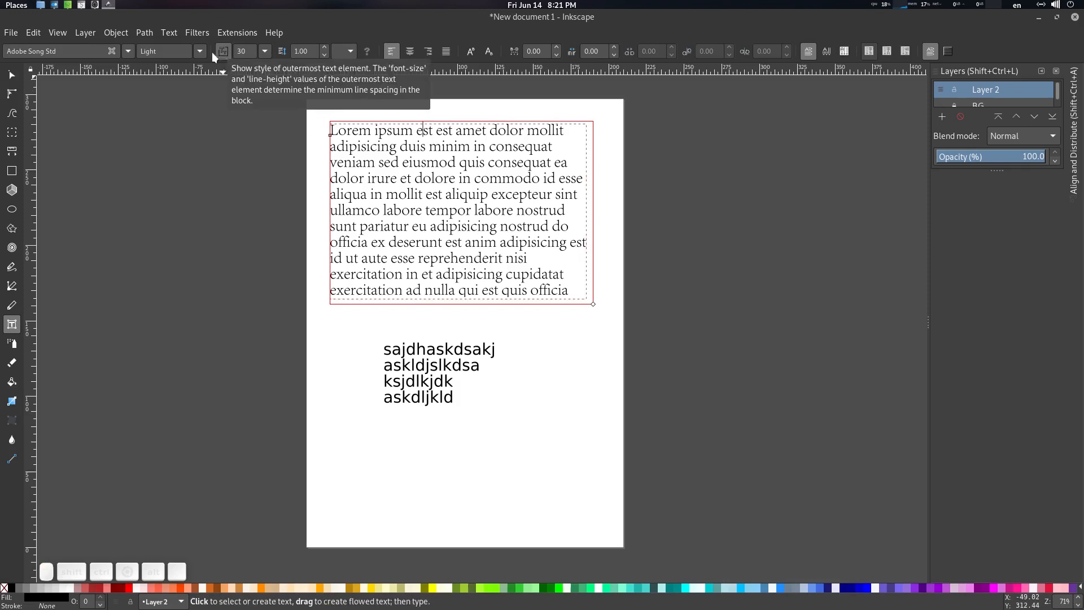
Step: Switch to the text editor, select the word STRUT below the passage, and return to Inkscape
click(82, 6)
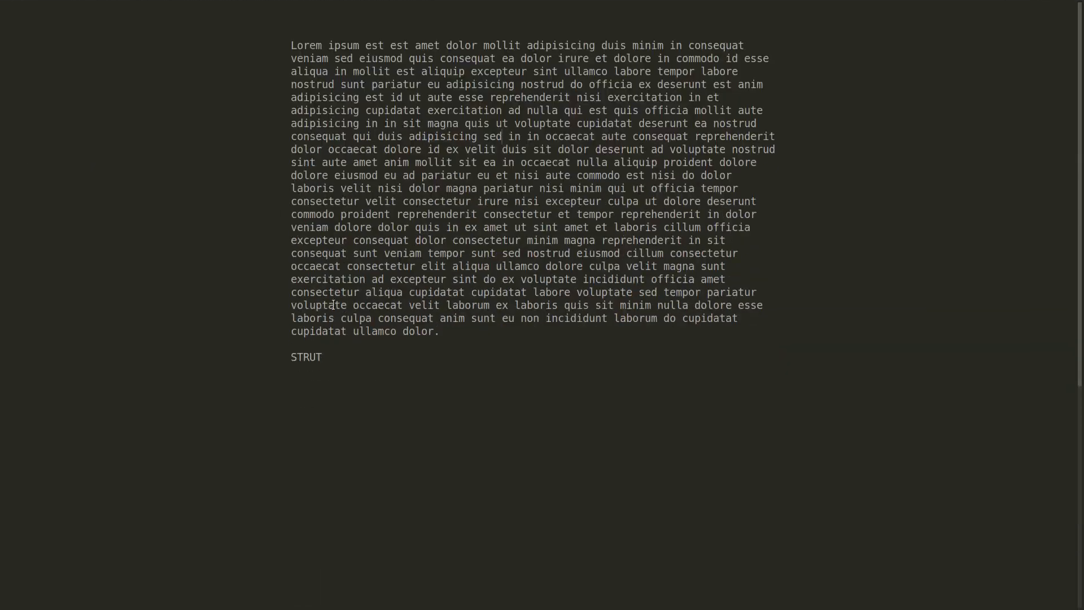
drag(335, 359, 281, 357)
key(alt+Tab)
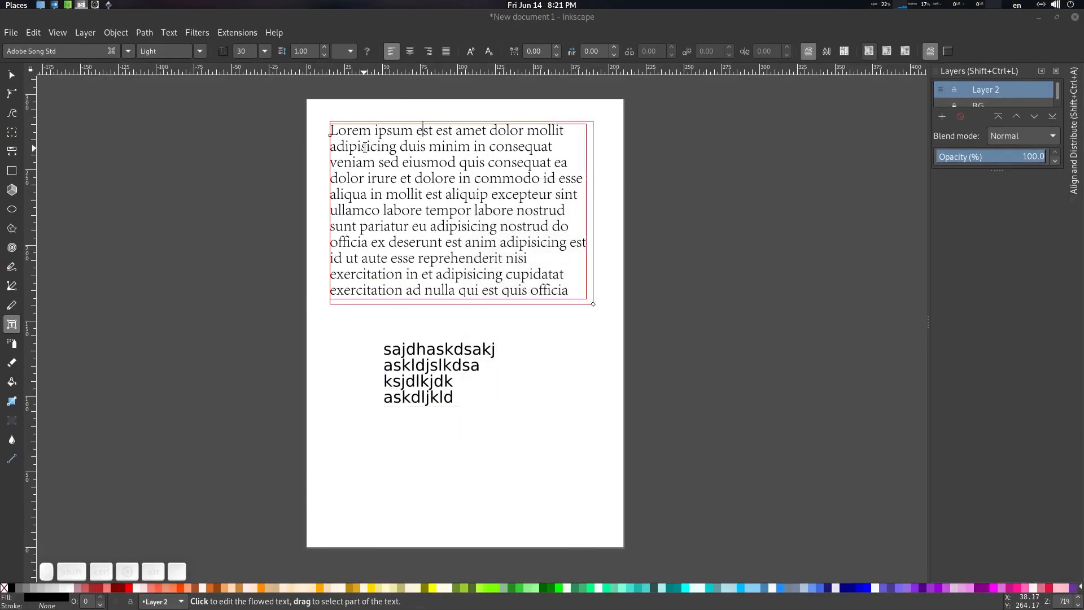
Step: Turn on the display of the outermost text element's style and reopen the Lorem ipsum flowed text with the Text tool
click(226, 50)
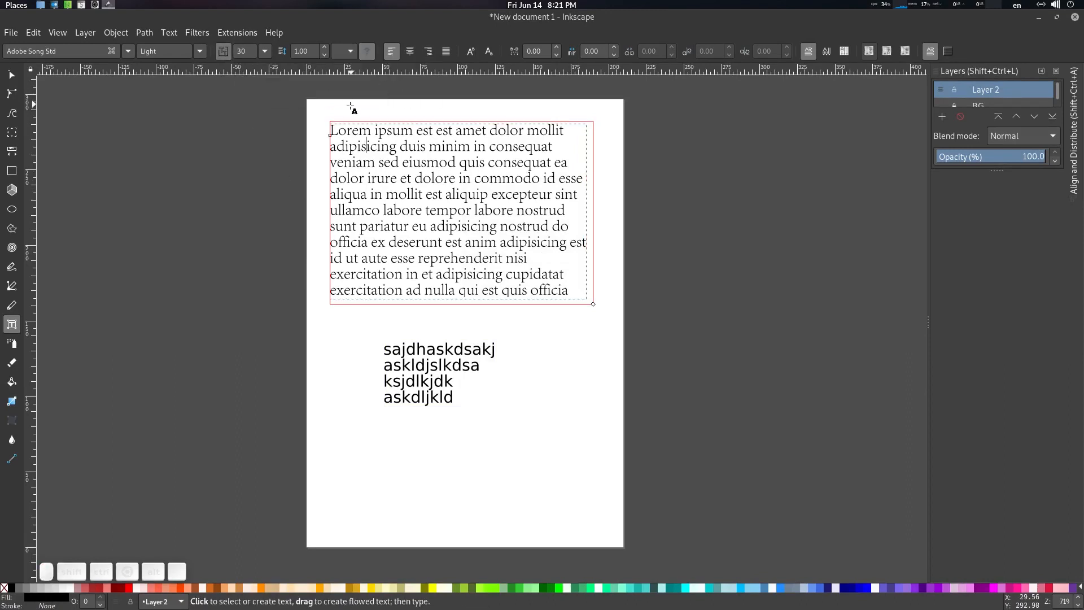
click(11, 75)
key(Escape)
click(365, 136)
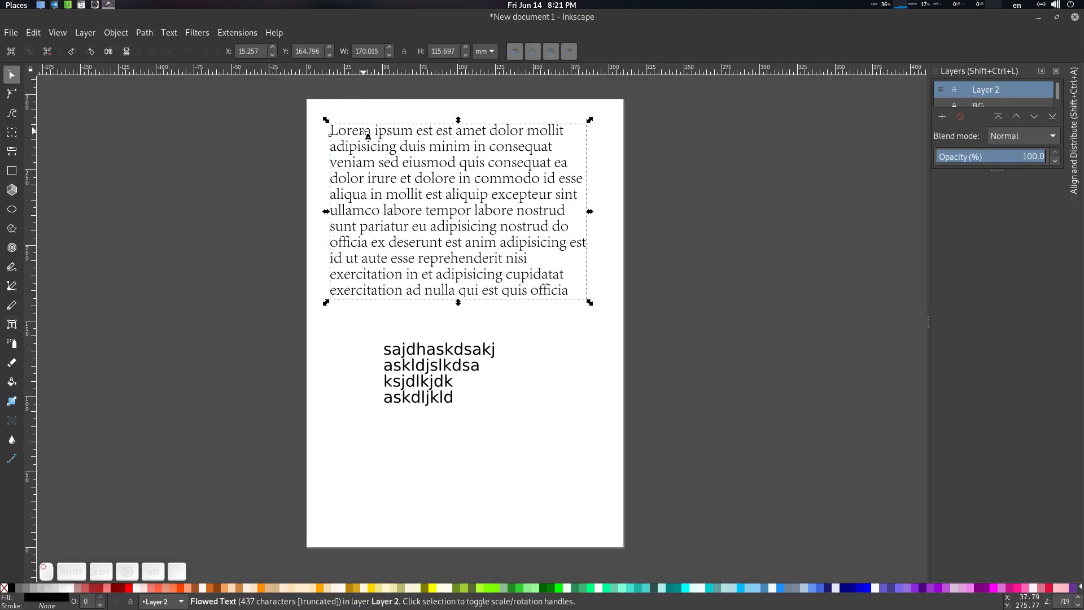
key(t)
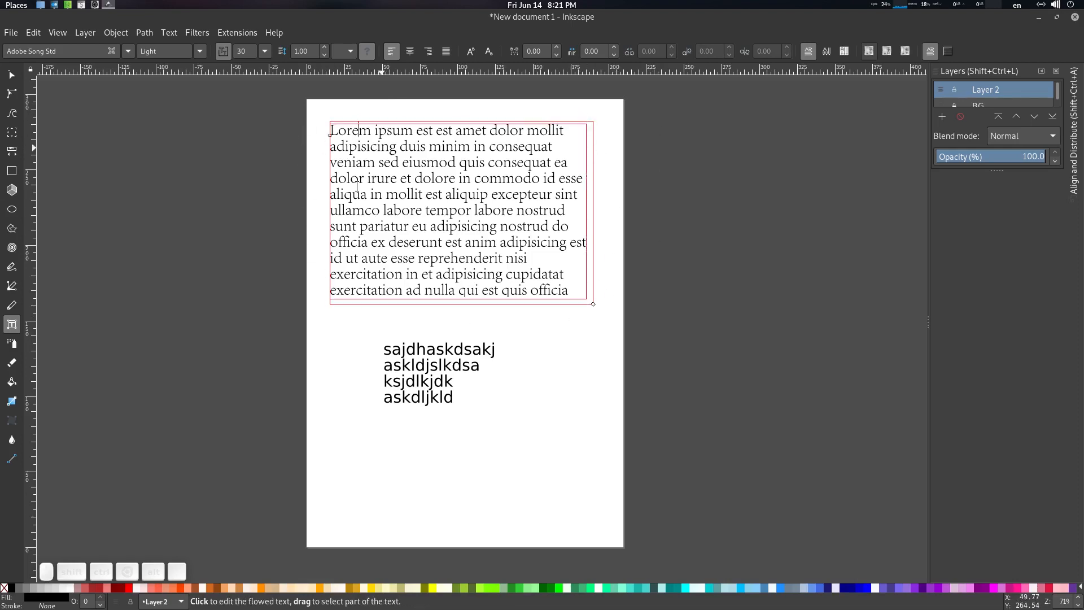
Step: Try a font size of 10 for the Lorem ipsum text and settle on 11
click(268, 49)
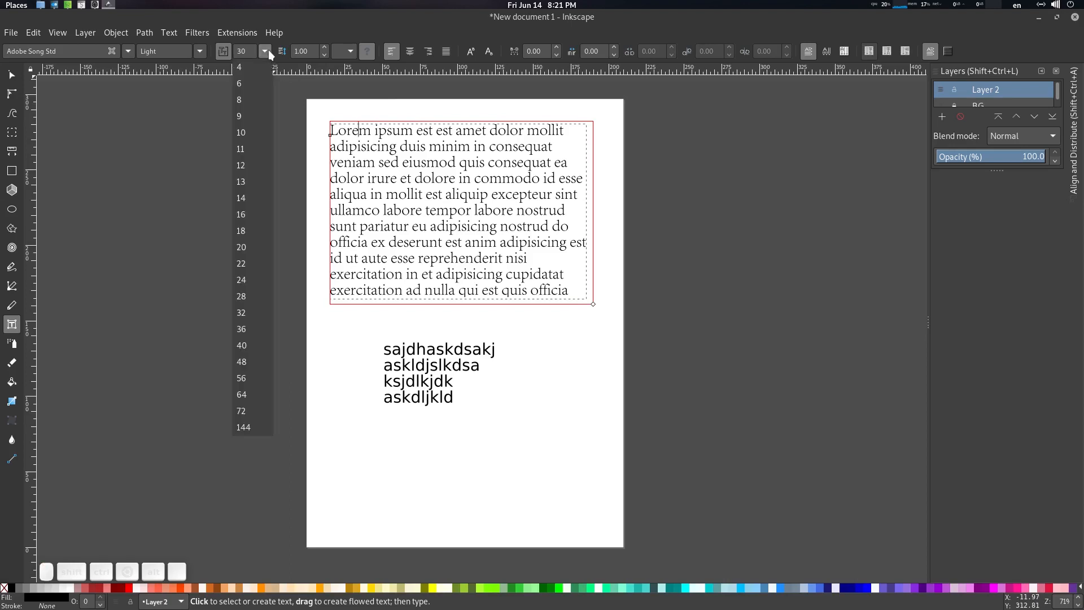
click(255, 132)
scroll(411, 147, up, 2)
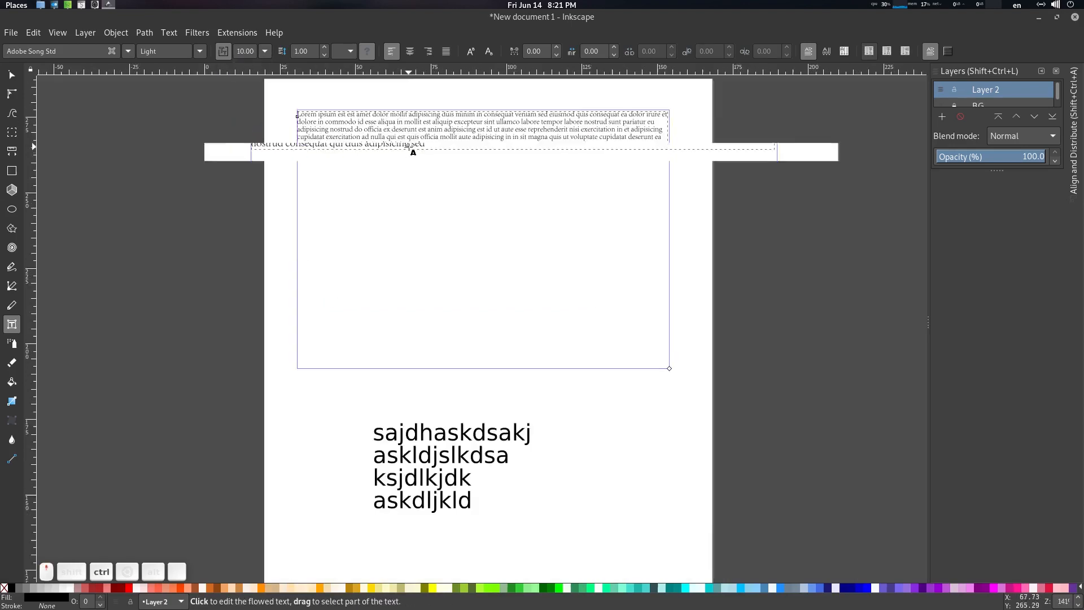
click(265, 51)
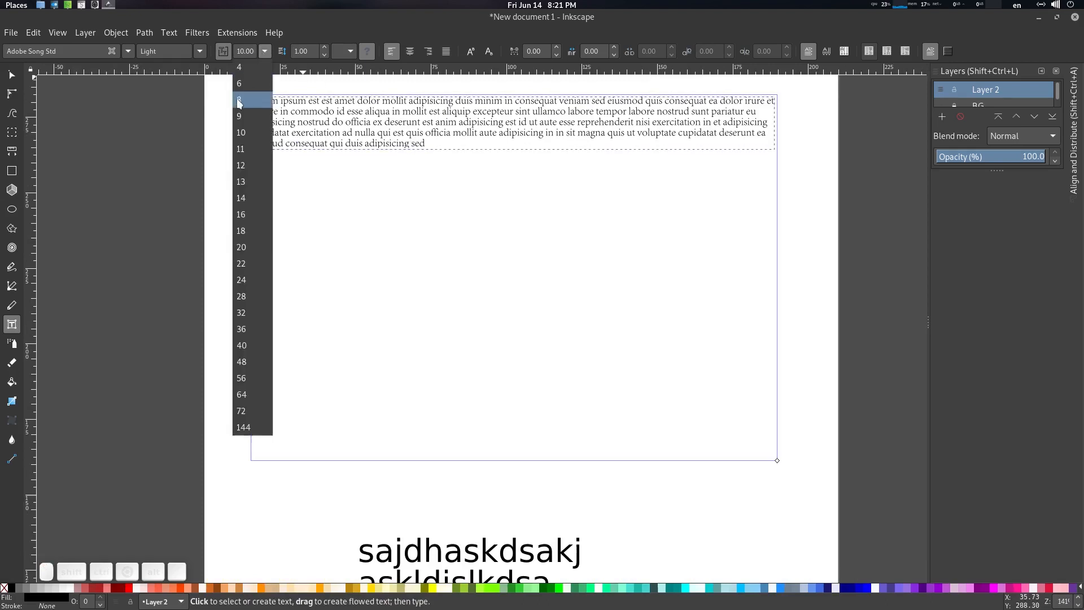
click(248, 150)
ctrl+scroll(430, 205, down, 1)
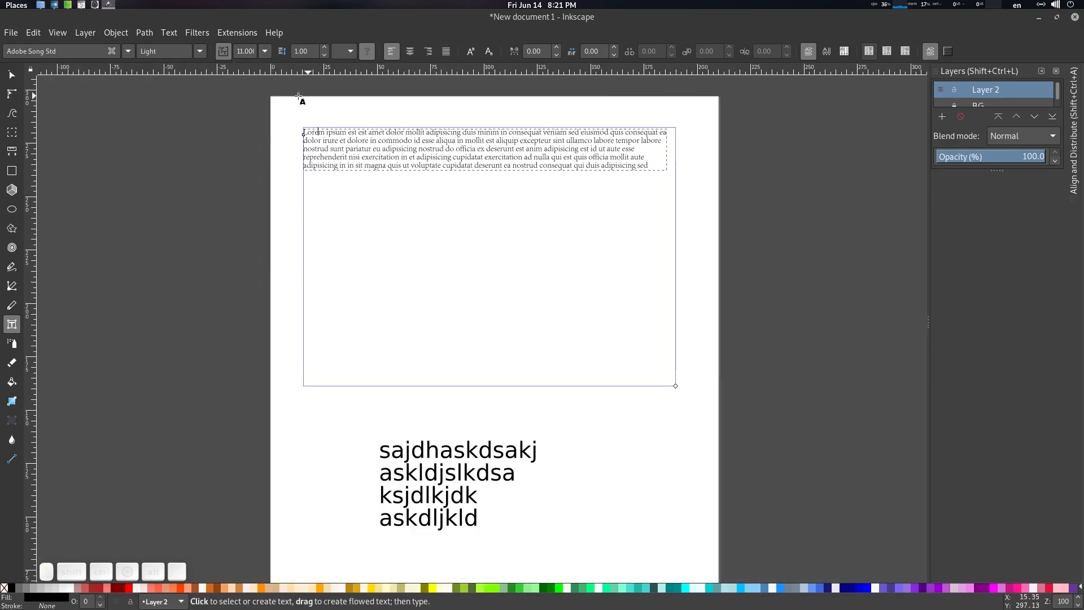
Step: Try a line spacing of 2.00 on the outermost Lorem ipsum text element and restore it to 1.00
click(222, 52)
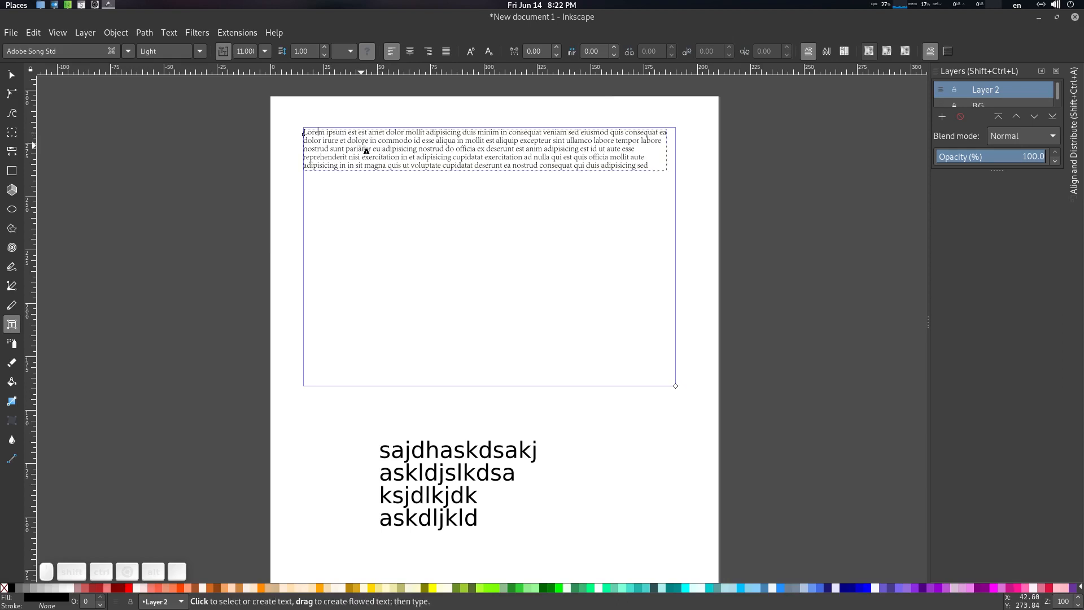
click(325, 48)
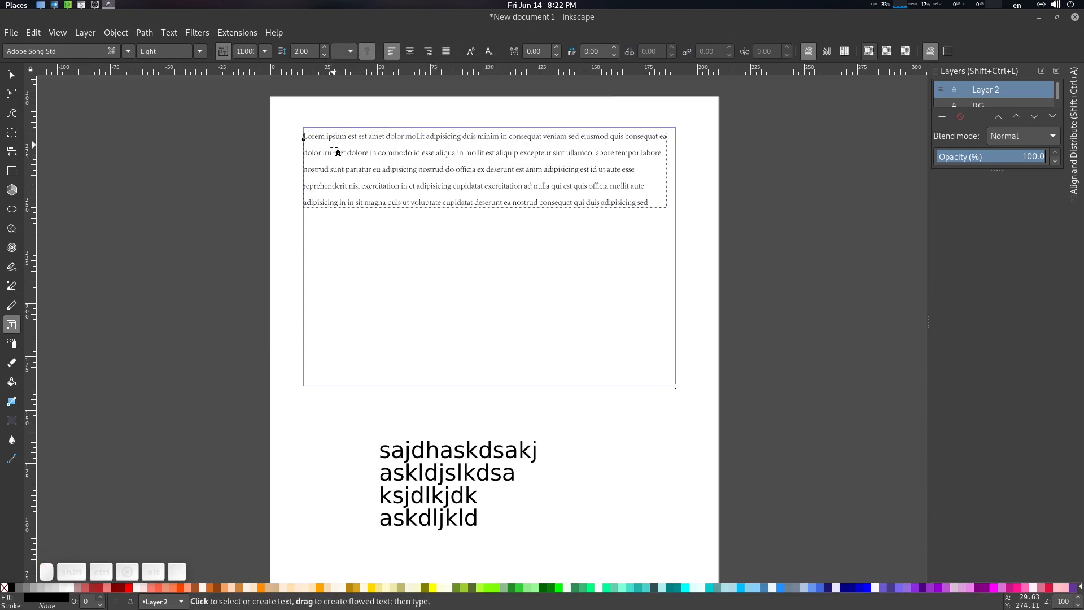
click(324, 55)
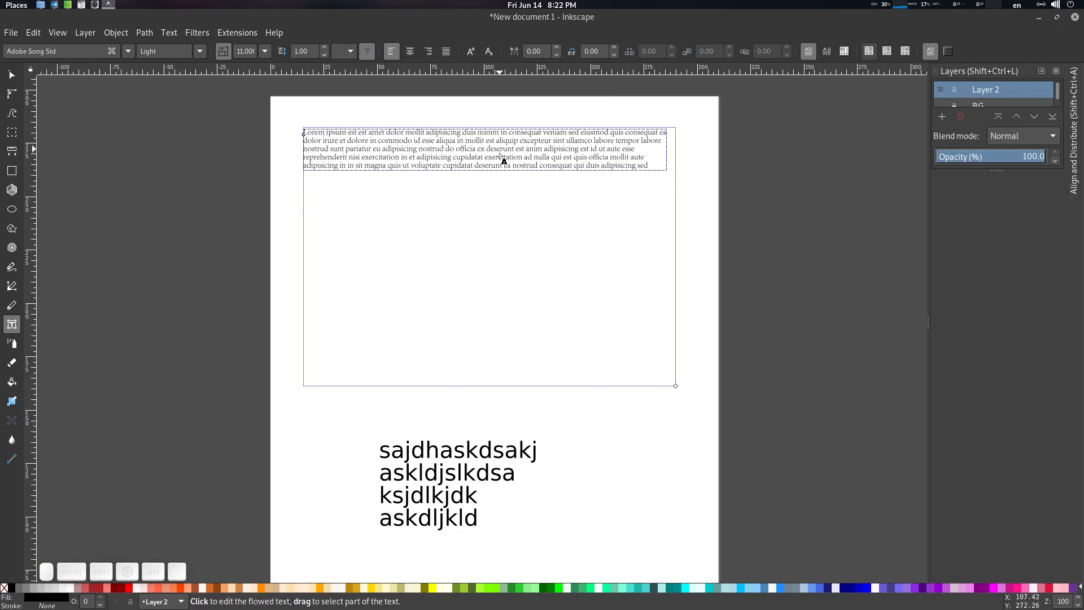
click(324, 48)
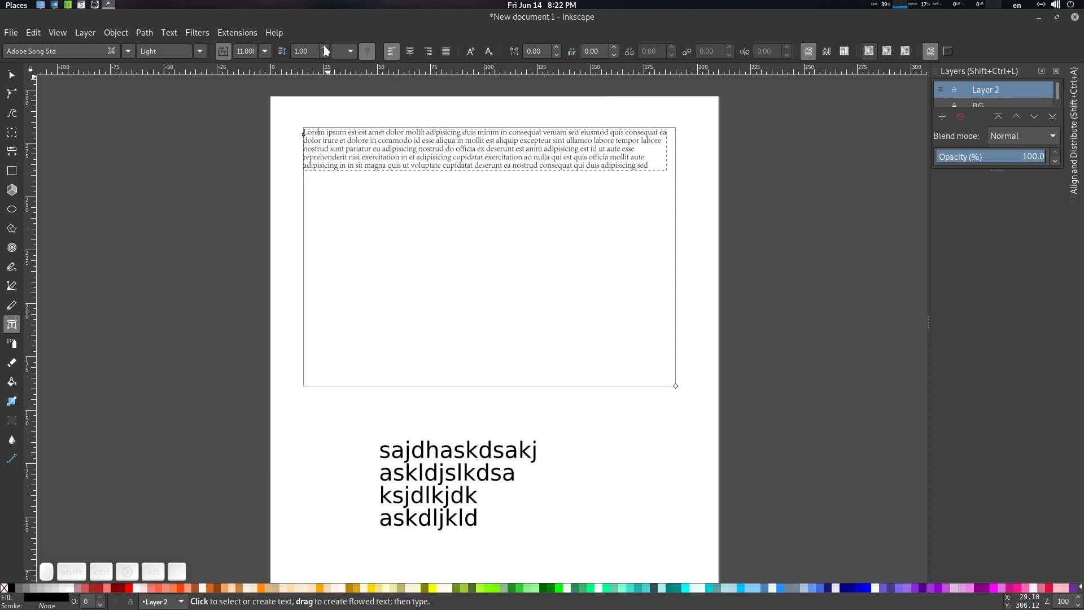
click(325, 56)
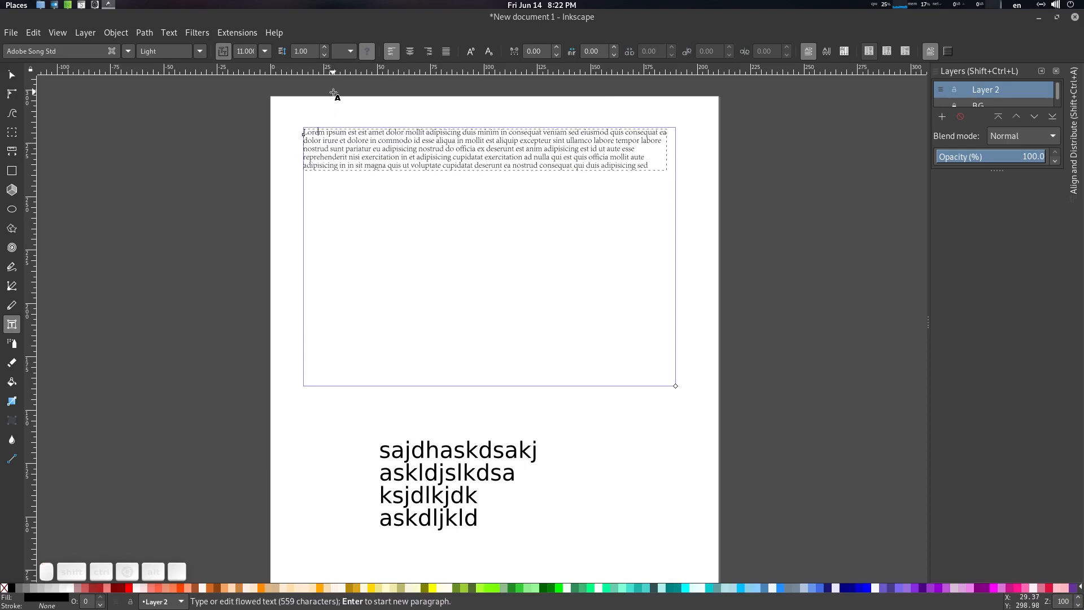
Step: Select part of the passage's last three lines and try an outermost line spacing of 2.00, restoring it to 1.00
click(224, 52)
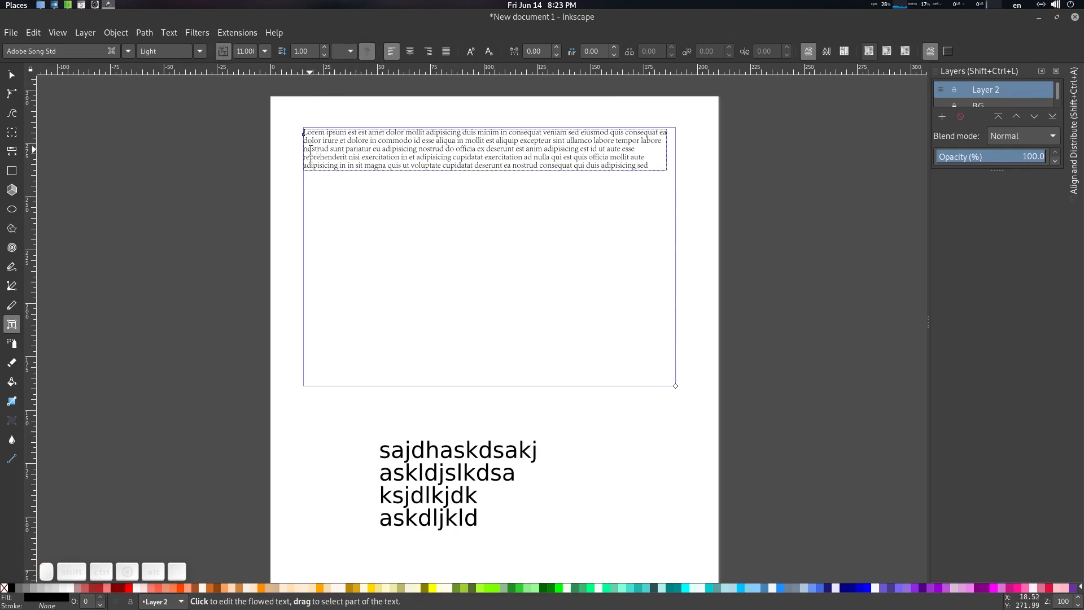
drag(311, 150, 446, 166)
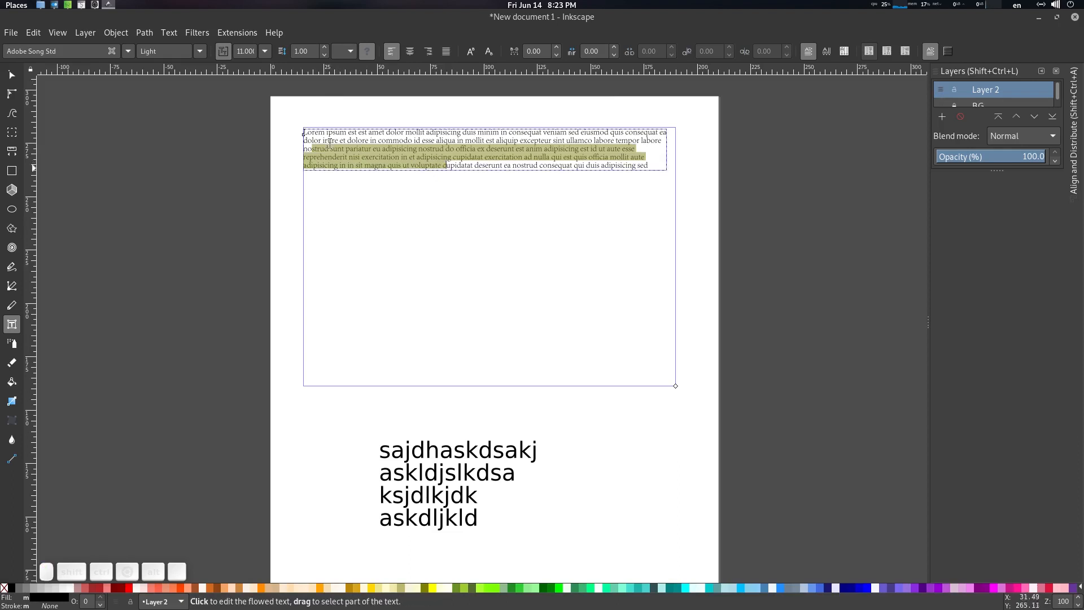
click(325, 49)
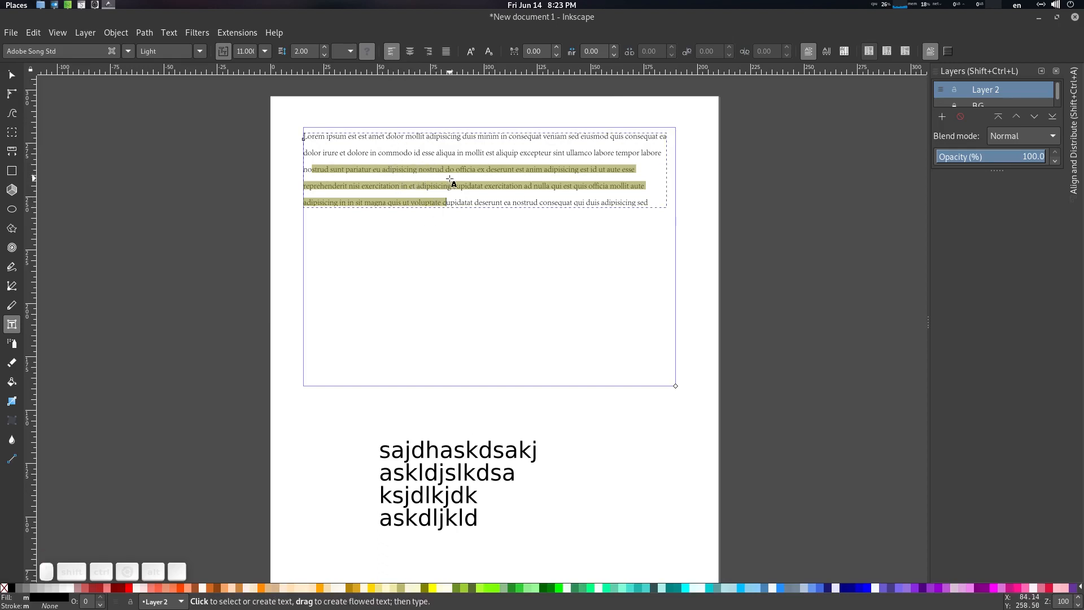
click(324, 54)
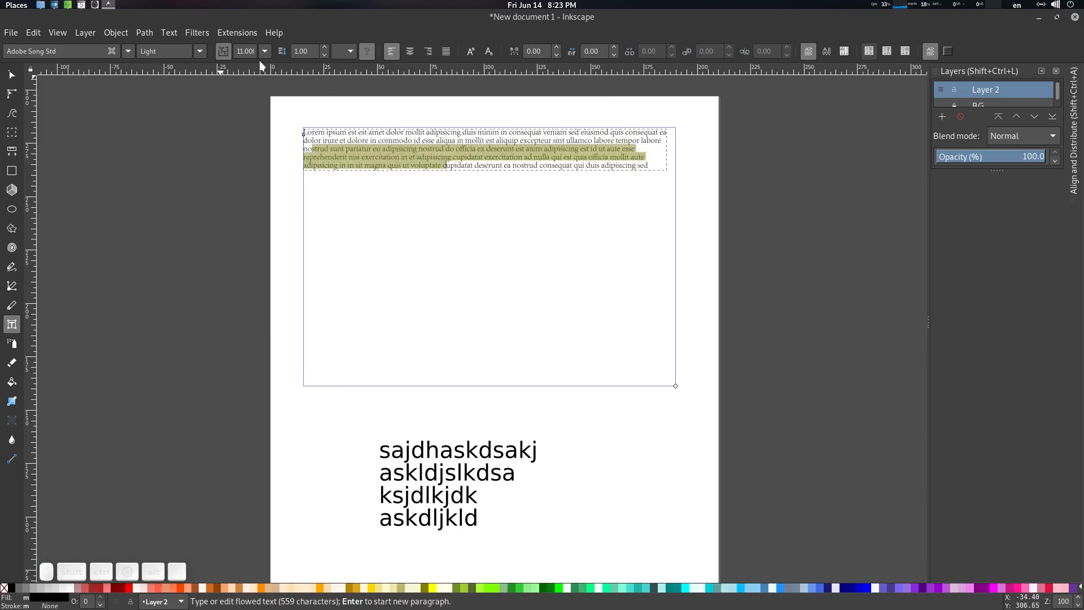
Step: Turn off the outermost style display and set the line spacing of the selected passage portion to 2.00
click(224, 52)
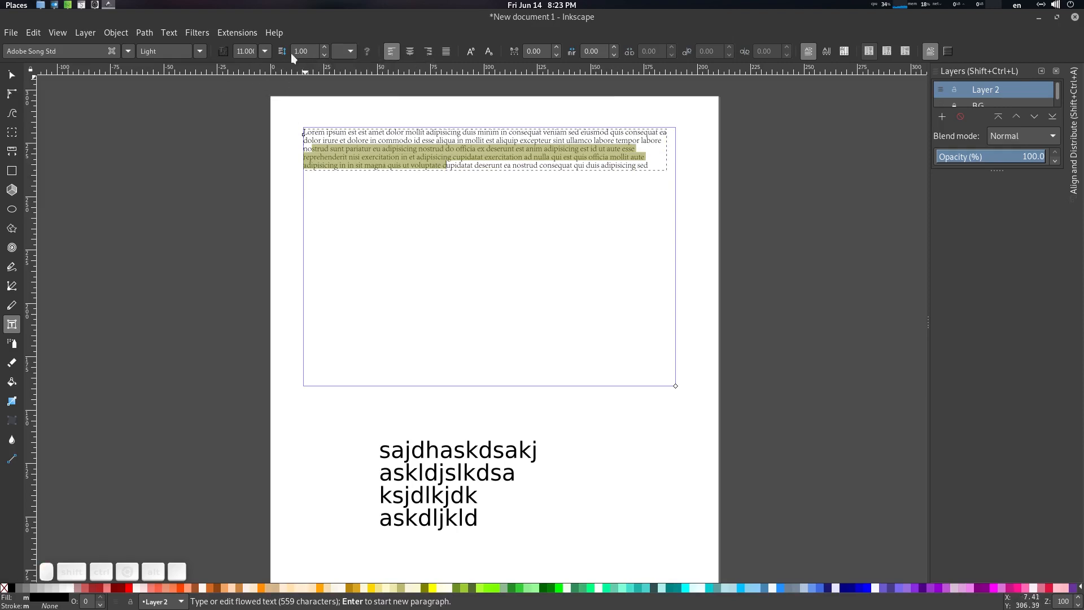
click(324, 48)
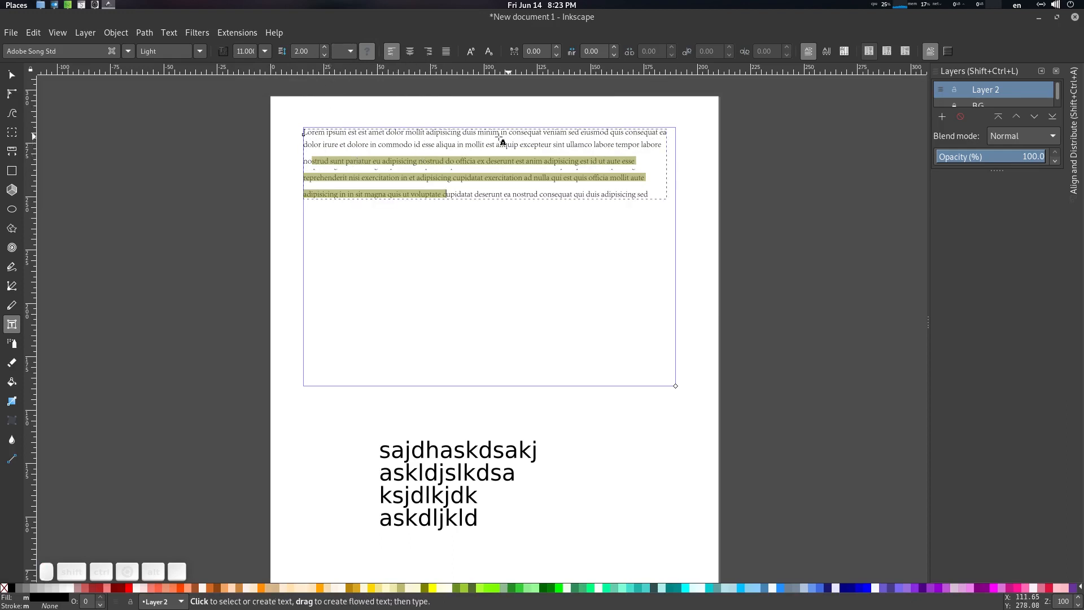
click(325, 55)
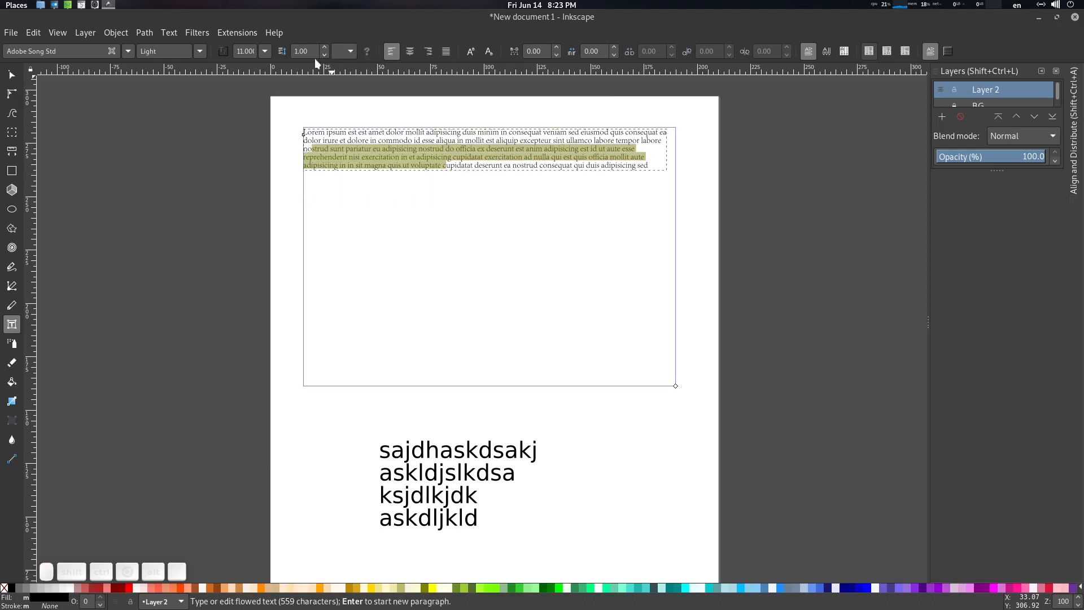
click(324, 48)
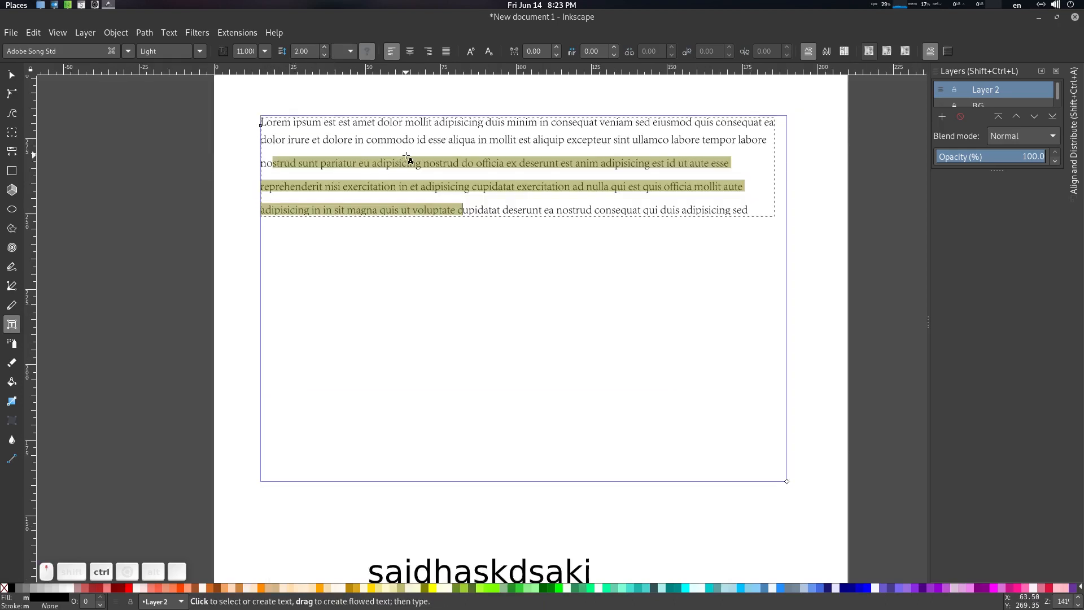
scroll(408, 157, up, 1)
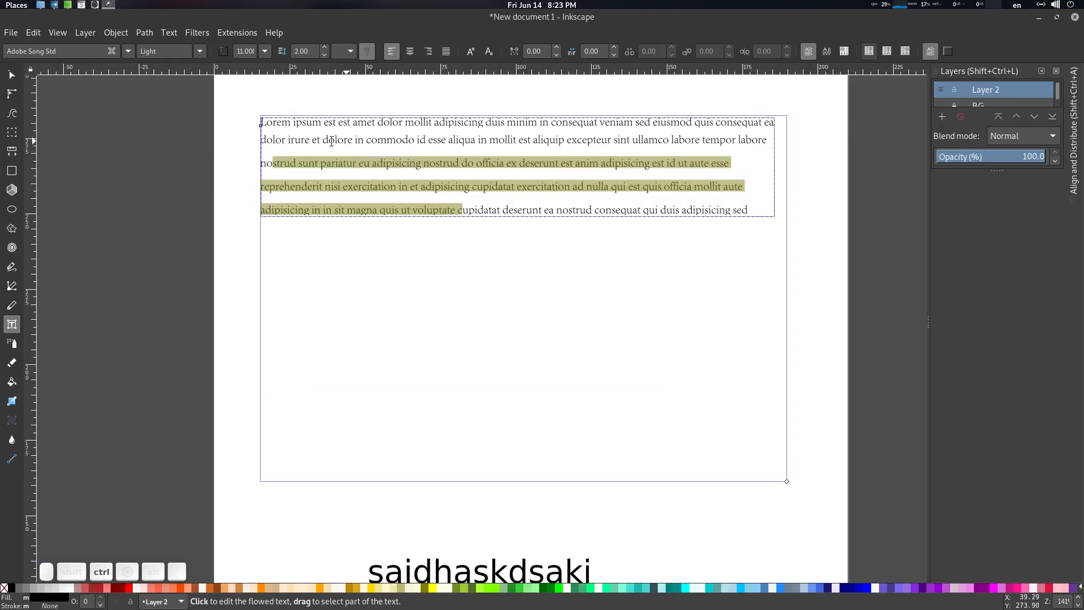
click(324, 55)
click(325, 47)
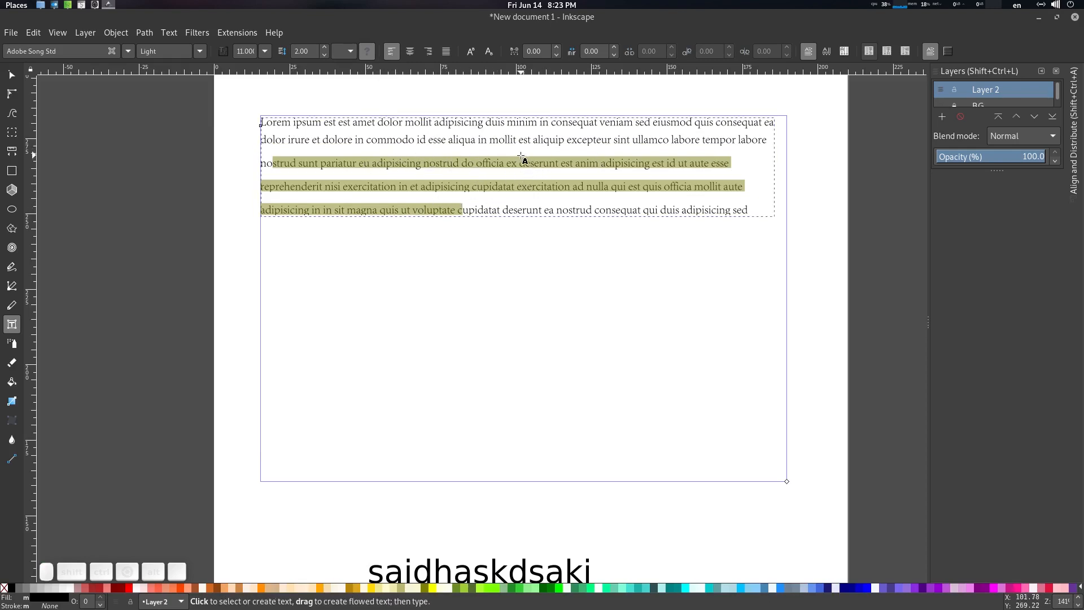
ctrl+scroll(461, 169, down, 1)
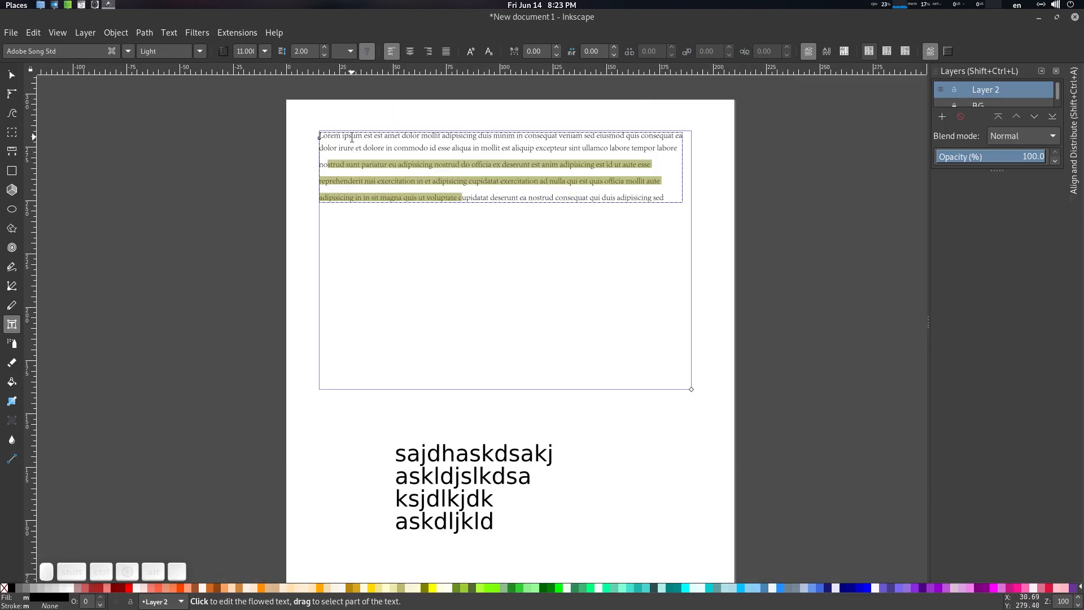
Step: Select the entire Lorem ipsum passage and set its inner line spacing to 0 with the outermost style display off
key(Escape)
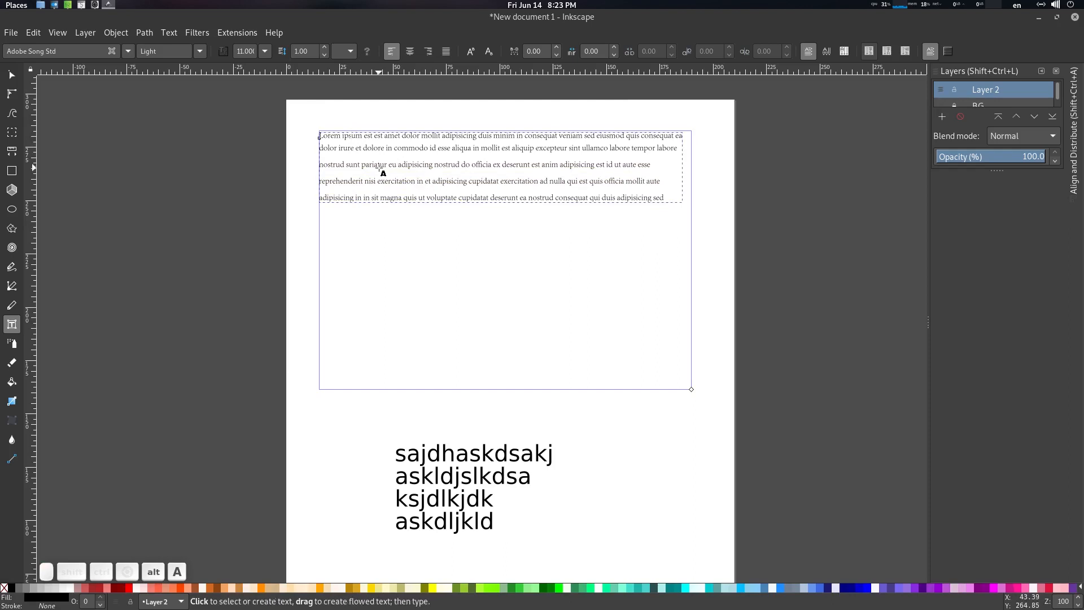
key(ctrl+a)
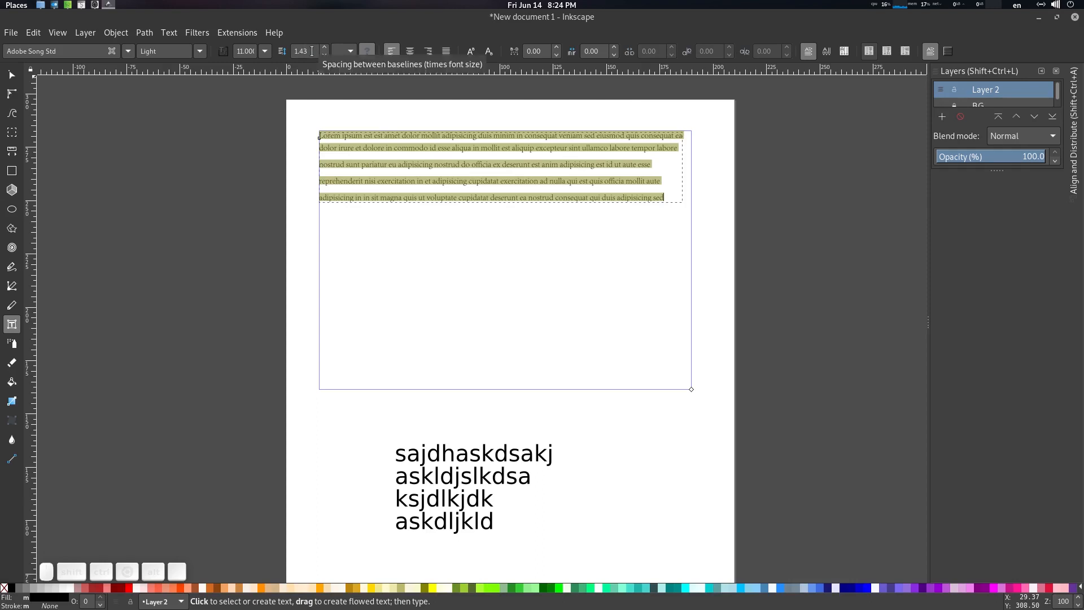
click(221, 52)
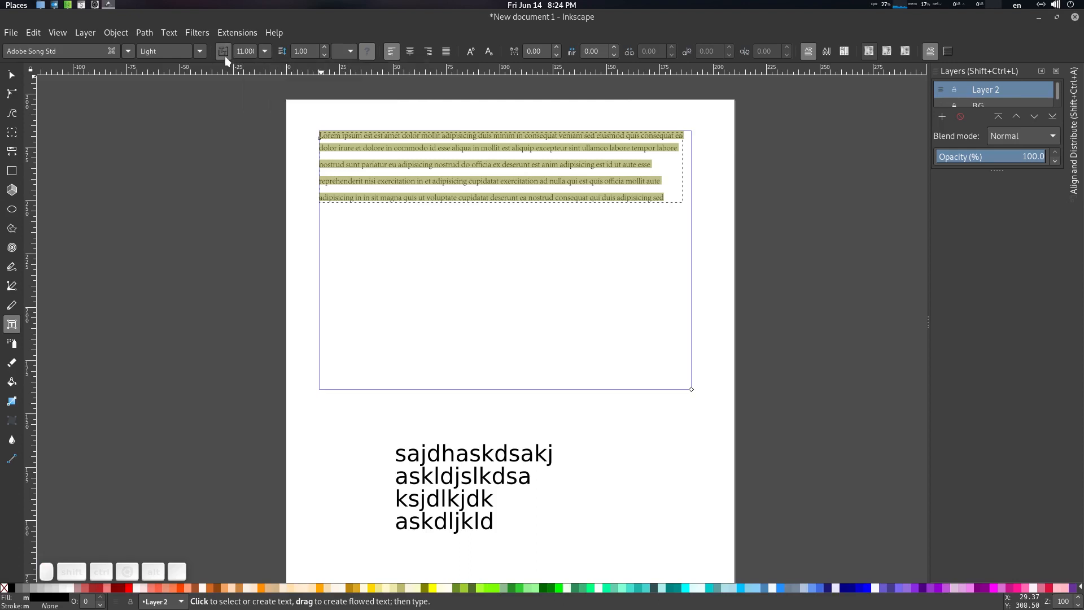
click(225, 52)
click(312, 52)
drag(312, 49, 286, 48)
click(309, 51)
drag(309, 52, 292, 52)
text(0)
key(Return)
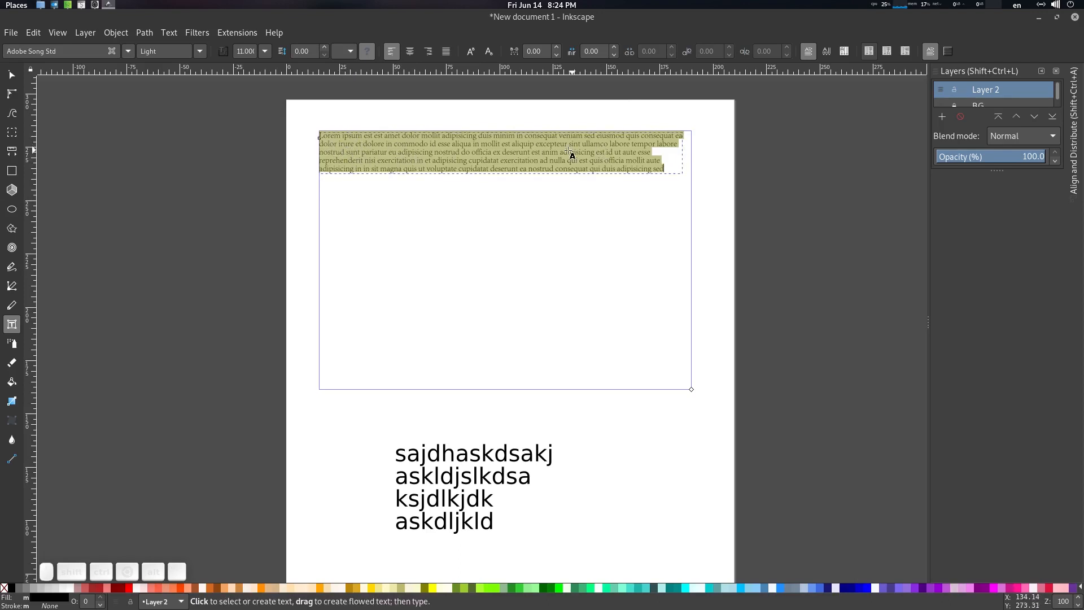
Step: Turn on the outermost style display and try line spacings of 2 and 3 on the Lorem ipsum text, returning to 1
click(223, 51)
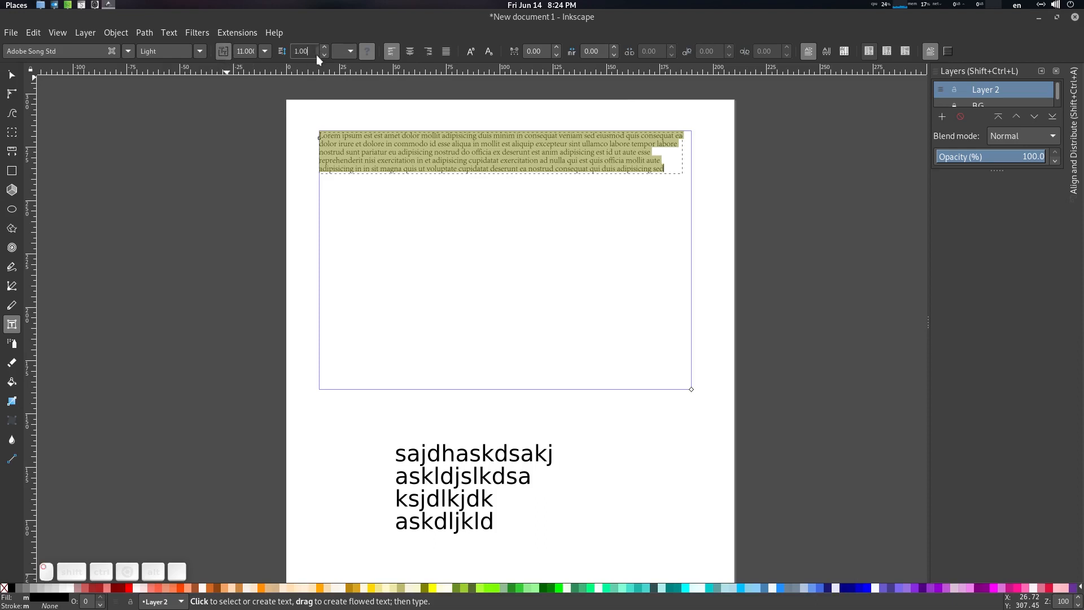
drag(316, 55, 284, 53)
text(2)
key(Return)
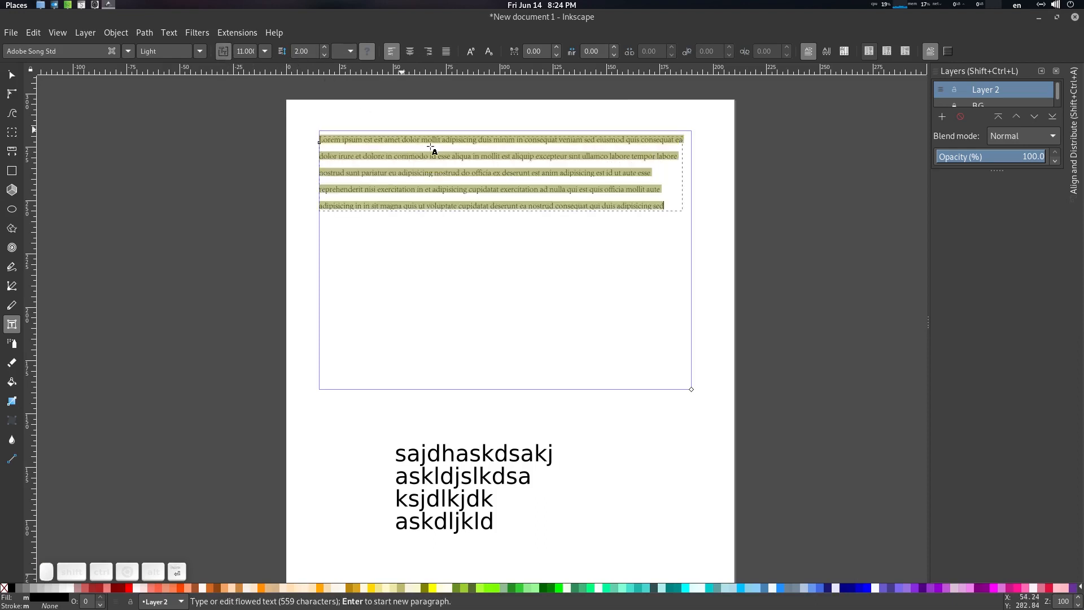
drag(313, 51, 272, 56)
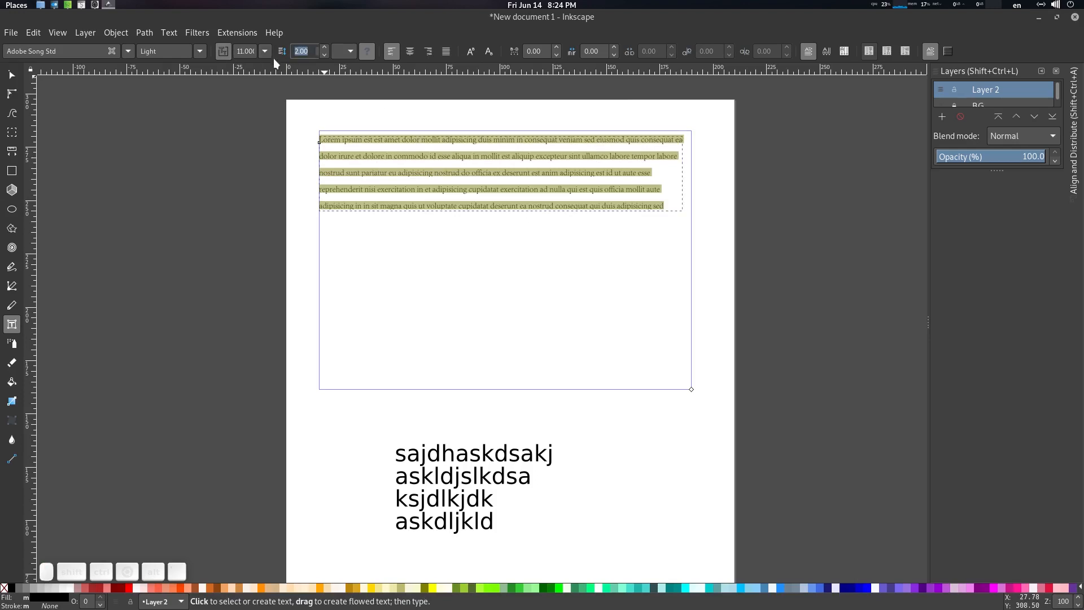
text(3)
key(Return)
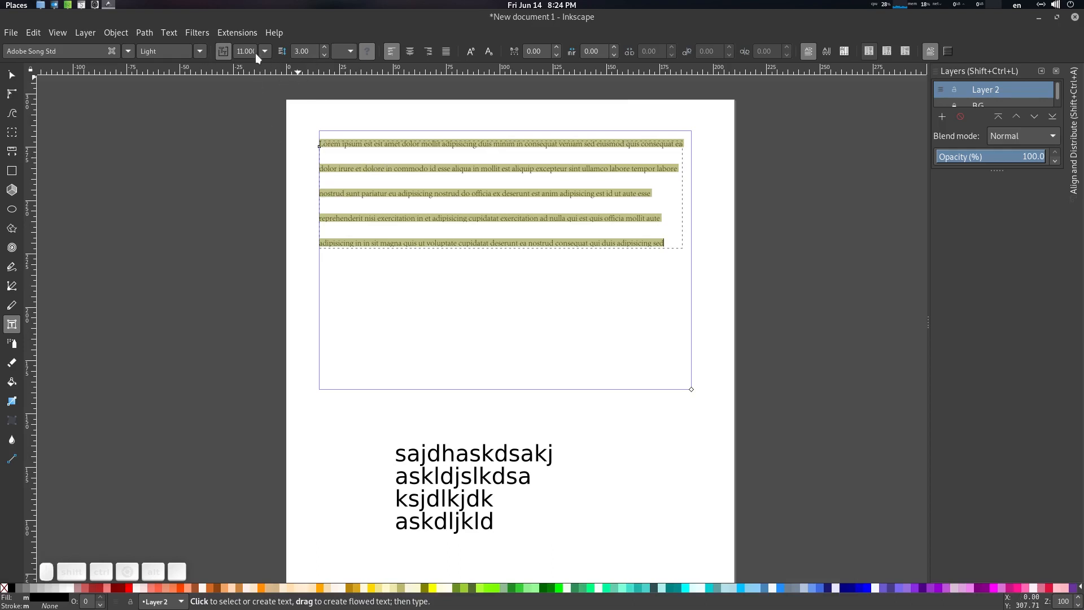
double_click(306, 51)
text(1)
key(Return)
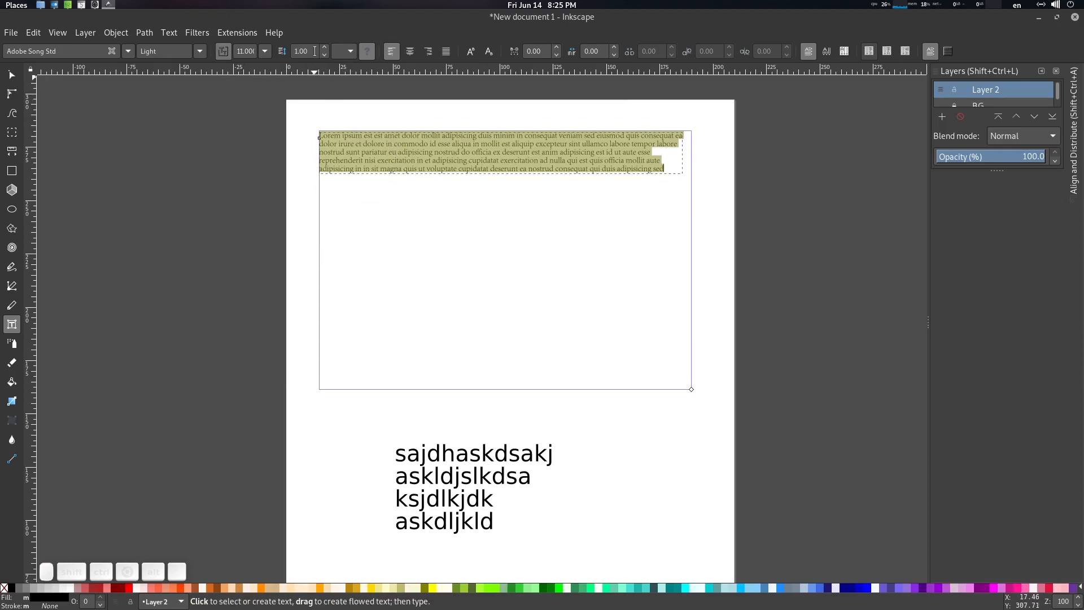
Step: Set the outermost text element's line spacing to 0 for the Lorem ipsum passage
click(220, 51)
click(223, 50)
drag(303, 52, 291, 52)
text(0)
key(Return)
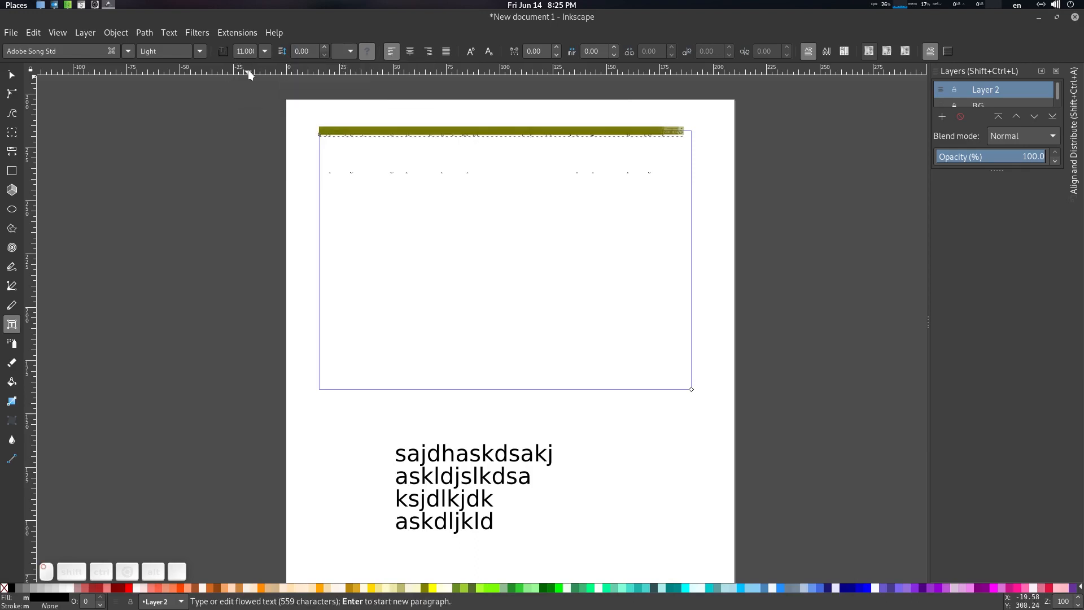
Step: Select all text in the flowed Lorem ipsum passage and set its inner line spacing to 1
click(356, 130)
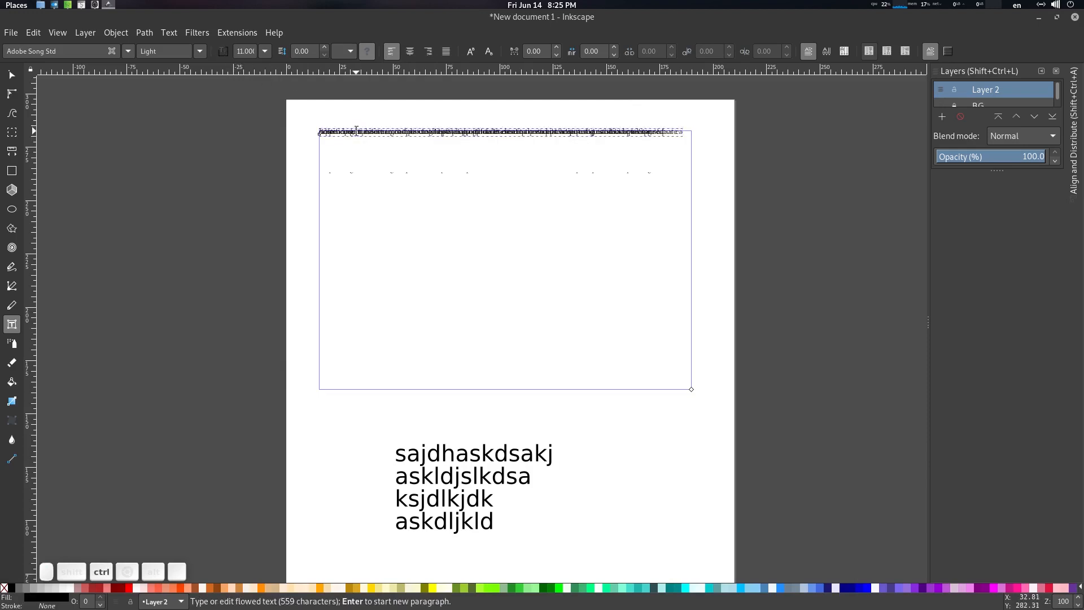
key(ctrl+a)
drag(313, 49, 288, 48)
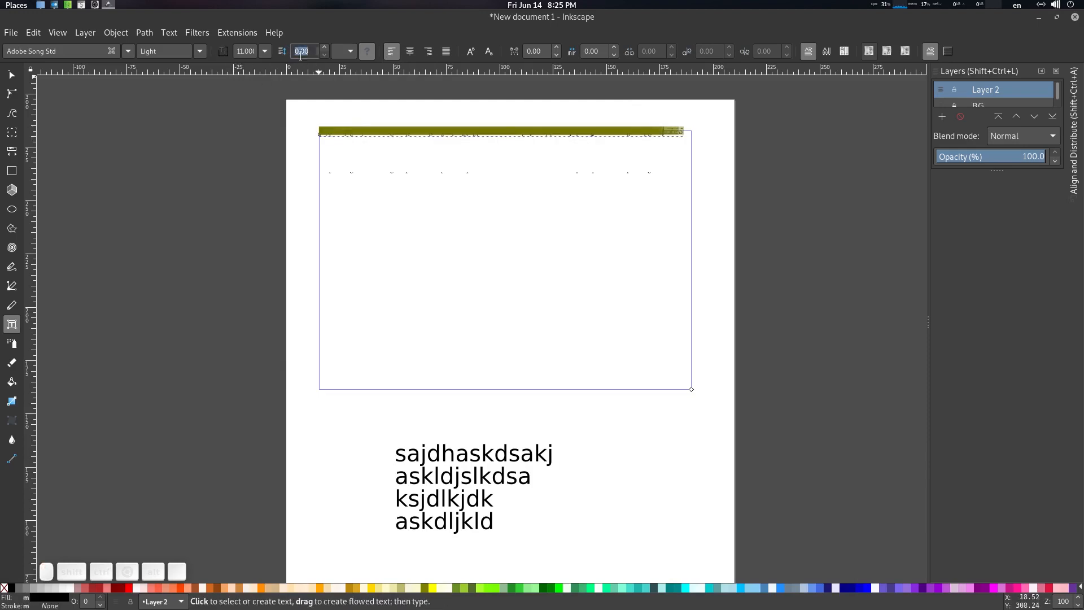
text(1)
key(Return)
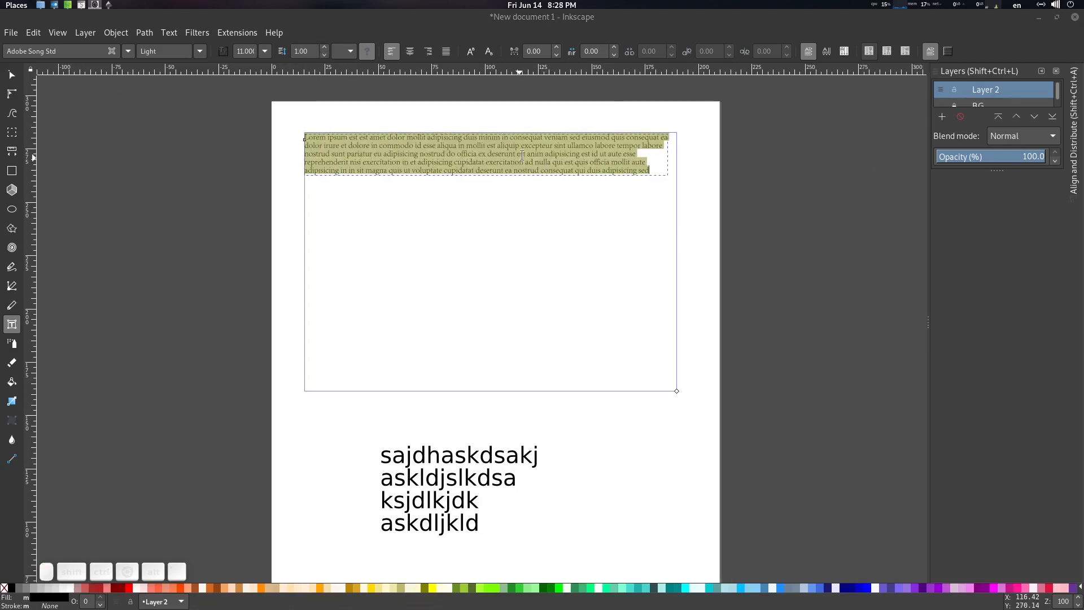
double_click(310, 53)
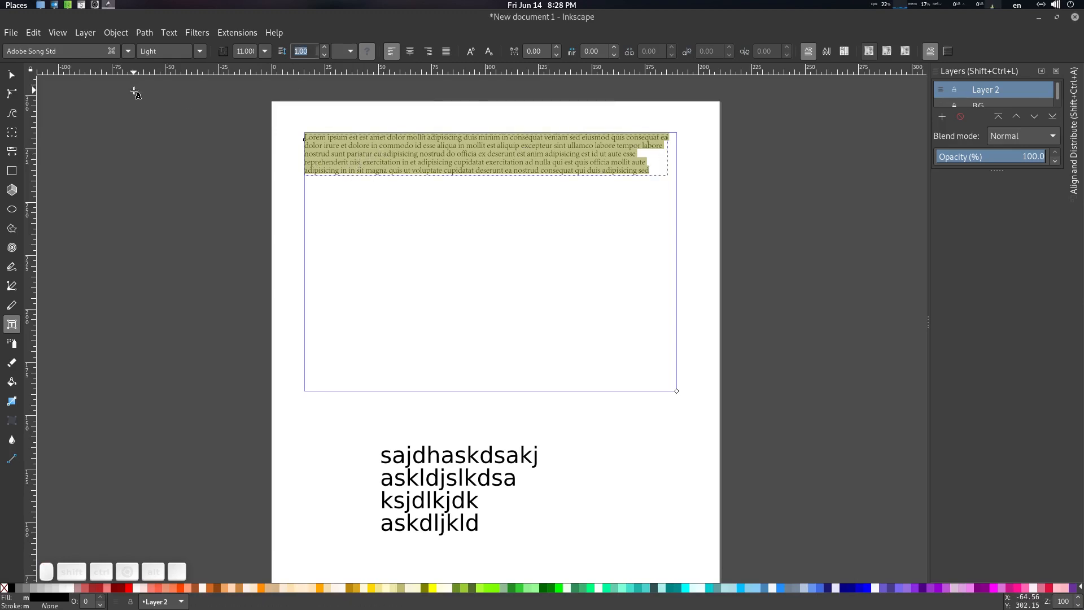
Step: Reopen the Lorem ipsum passage, select from "dolore in commodo" to "eu adipisicing", and raise that portion's line spacing to 5
click(12, 74)
click(184, 181)
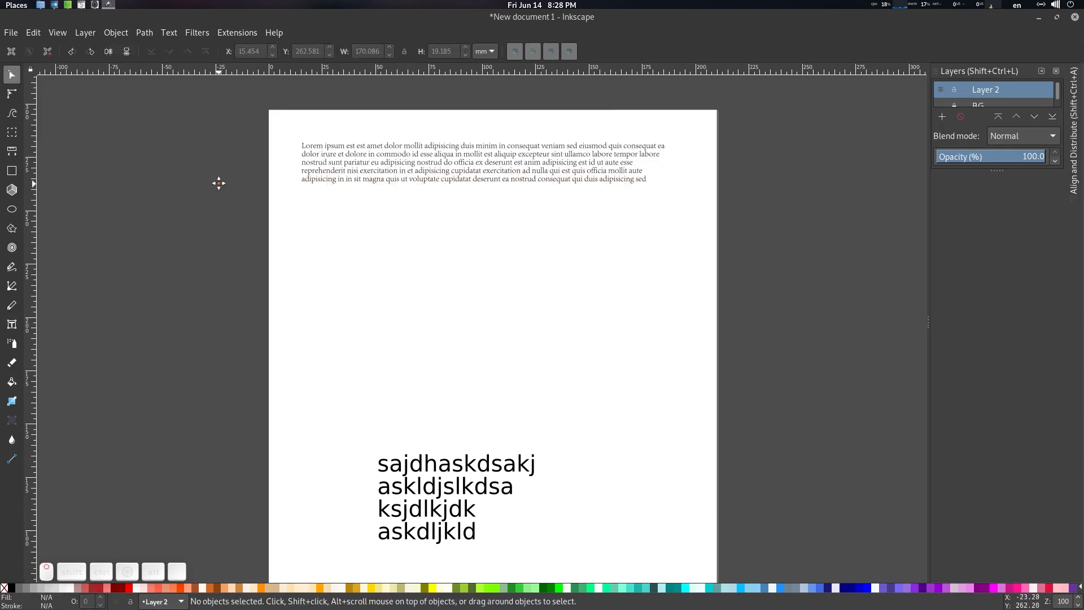
double_click(387, 153)
key(ctrl+a)
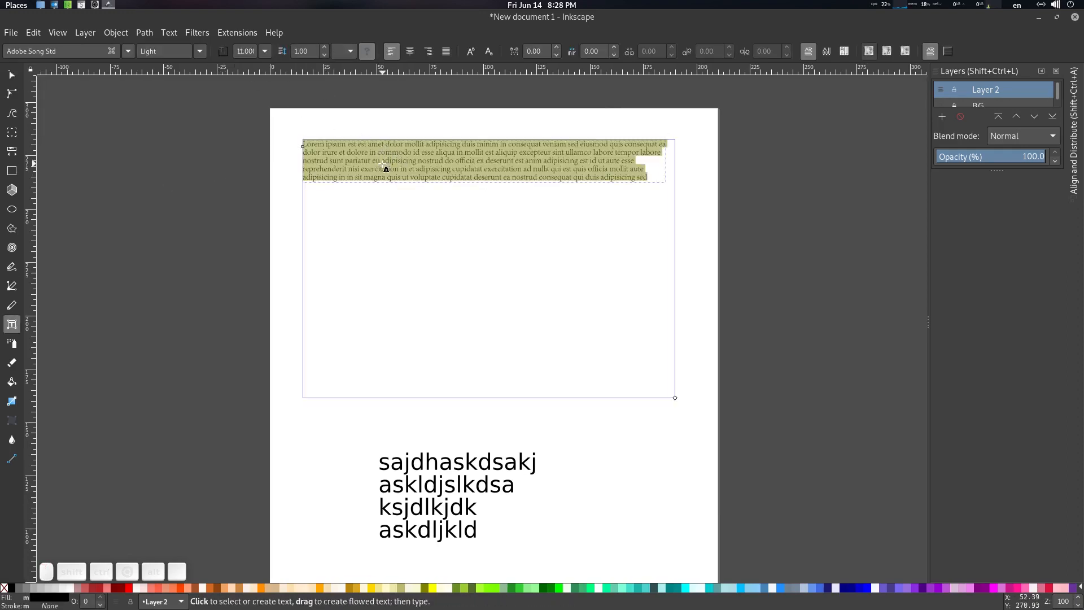
drag(346, 153, 419, 160)
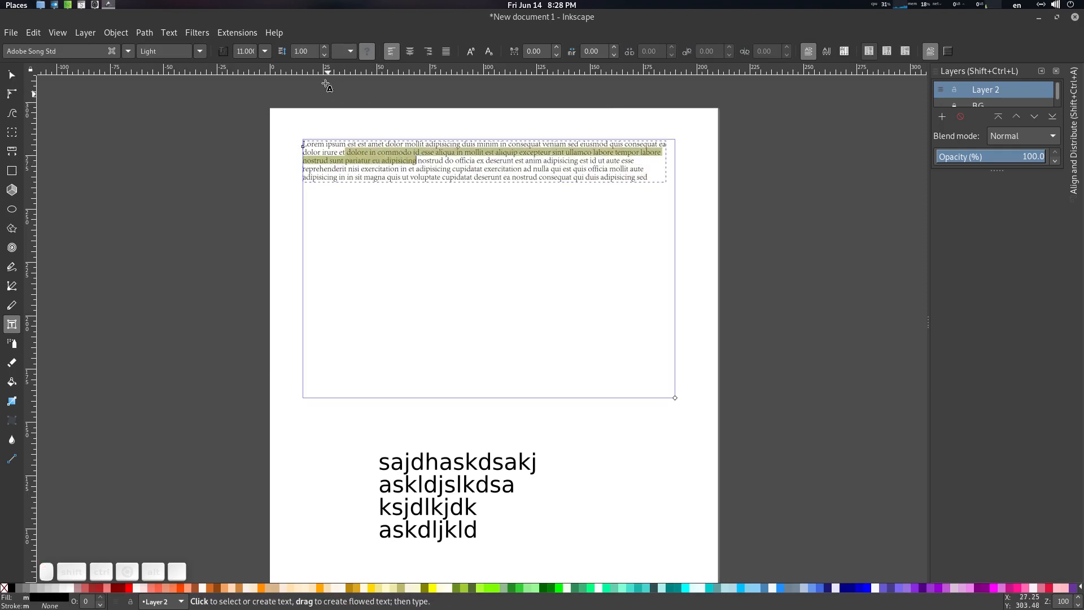
click(324, 48)
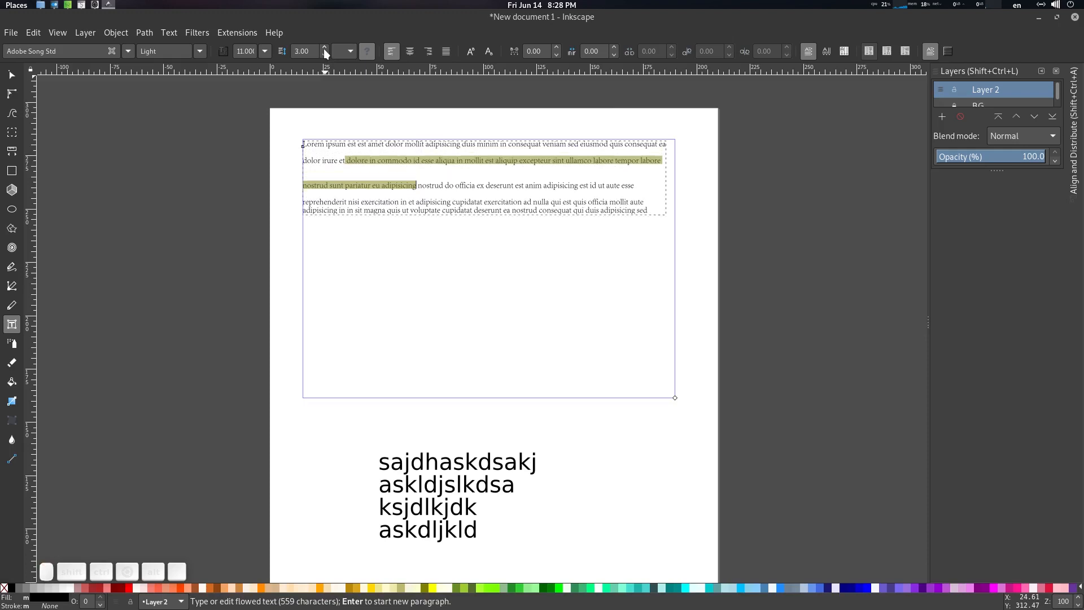
click(323, 48)
click(323, 48)
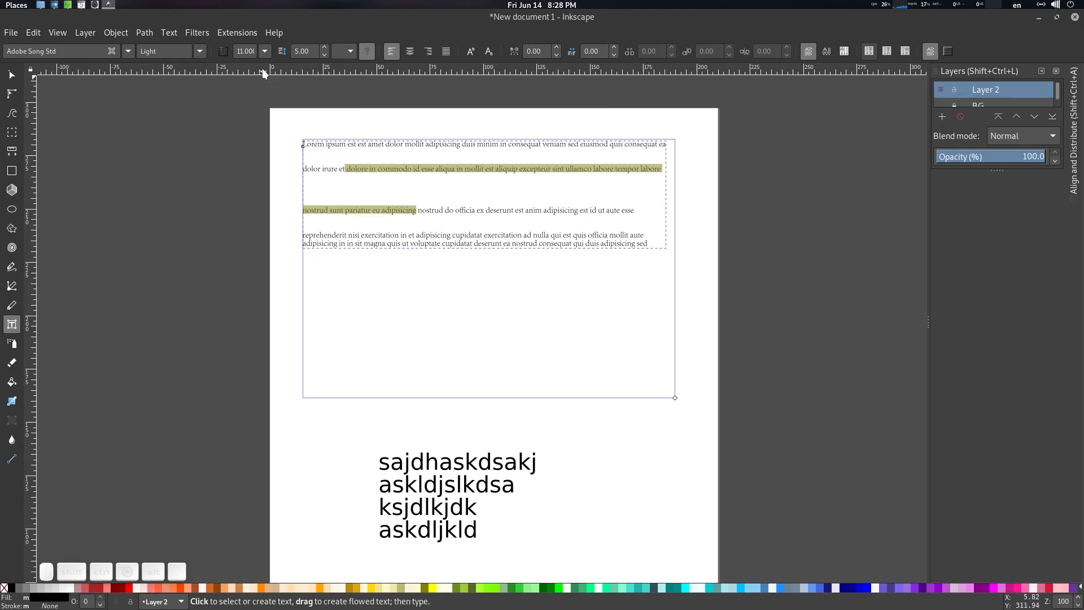
Step: Set the selected portion's inner line spacing to 0
click(316, 53)
drag(308, 52, 285, 51)
text(0)
key(Return)
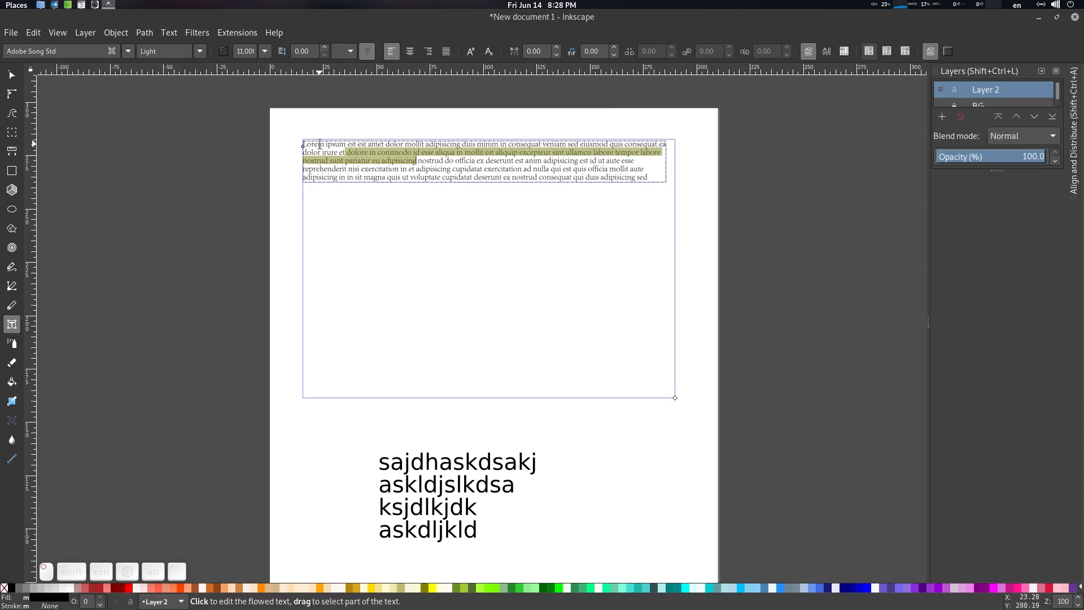
Step: Select the whole Lorem ipsum passage and set its inner line spacing to 0
click(303, 144)
key(ctrl+a)
drag(313, 51, 259, 52)
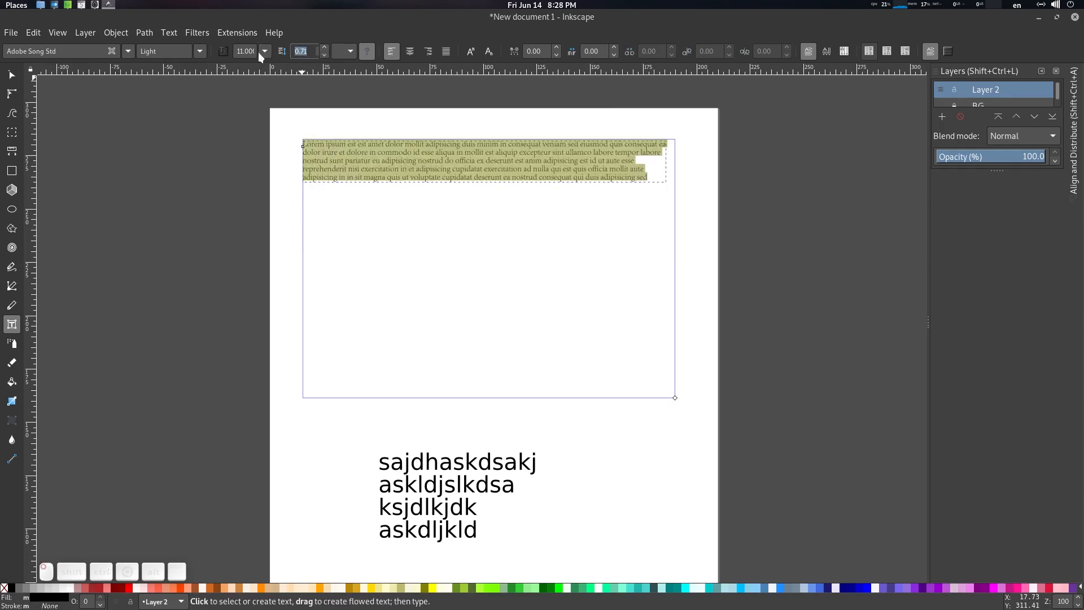
text(0)
key(Return)
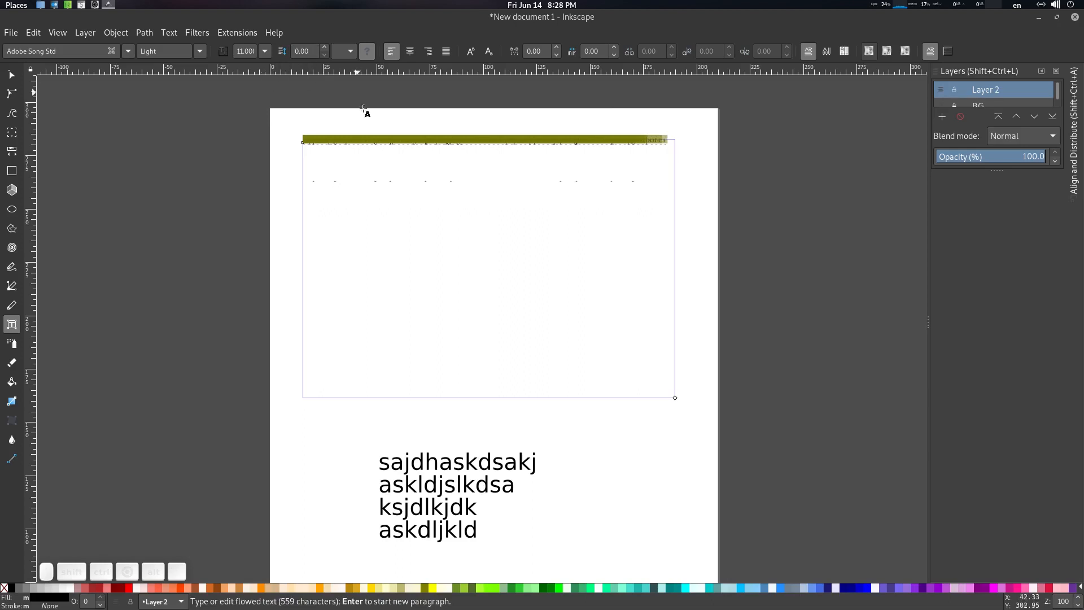
Step: Turn on the outermost style display and set the Lorem ipsum passage's outermost line spacing to 1
click(223, 51)
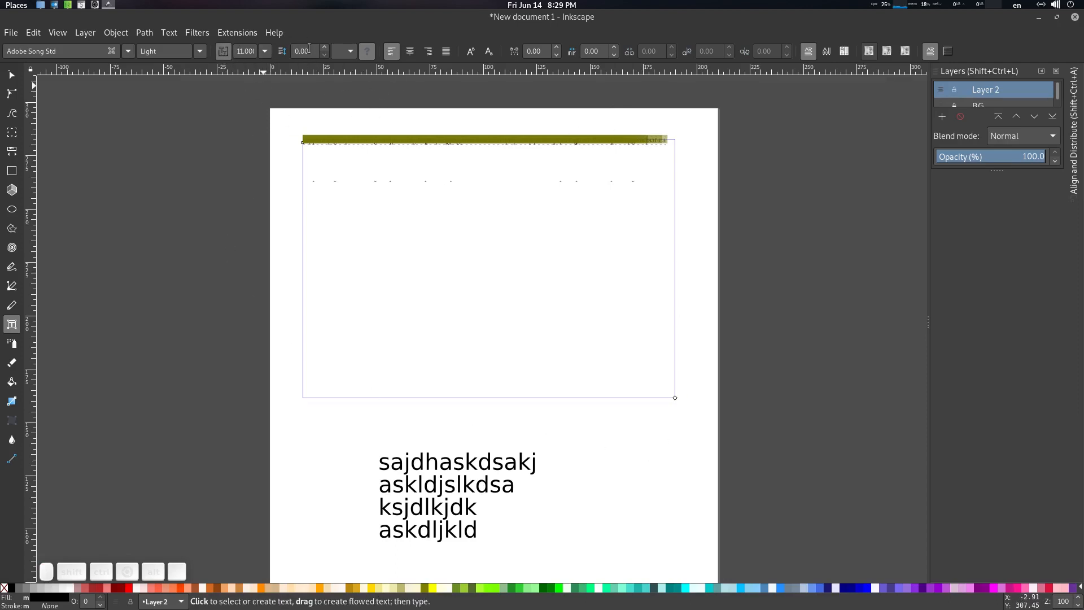
drag(309, 48, 275, 49)
text(1)
key(Return)
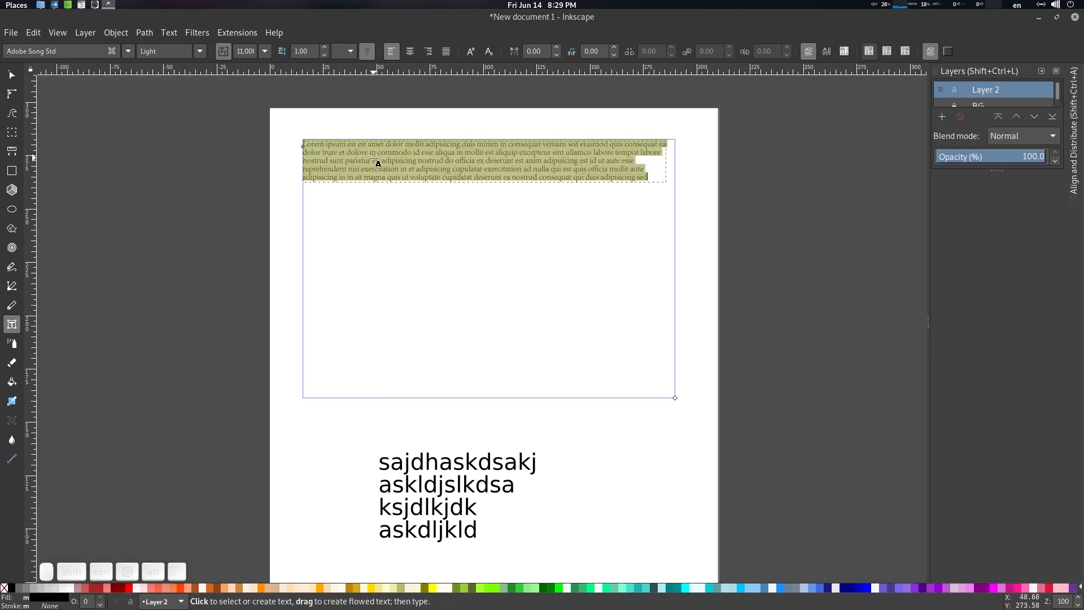
Step: With only a portion starting at "dolore in commodo" selected, try an outermost line spacing of 2 and return it to 1
click(374, 157)
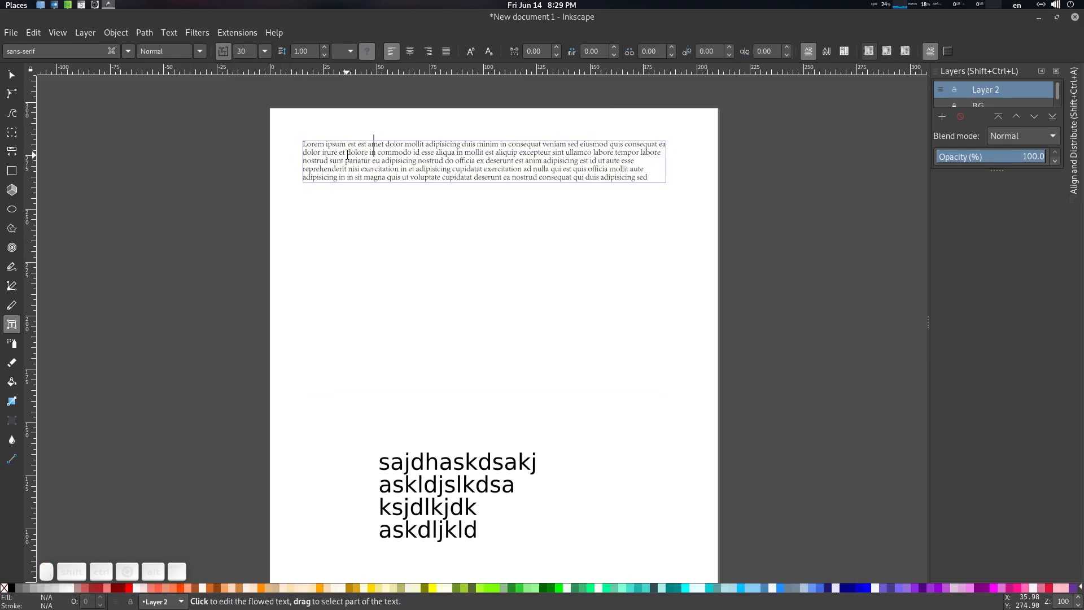
drag(347, 153, 389, 160)
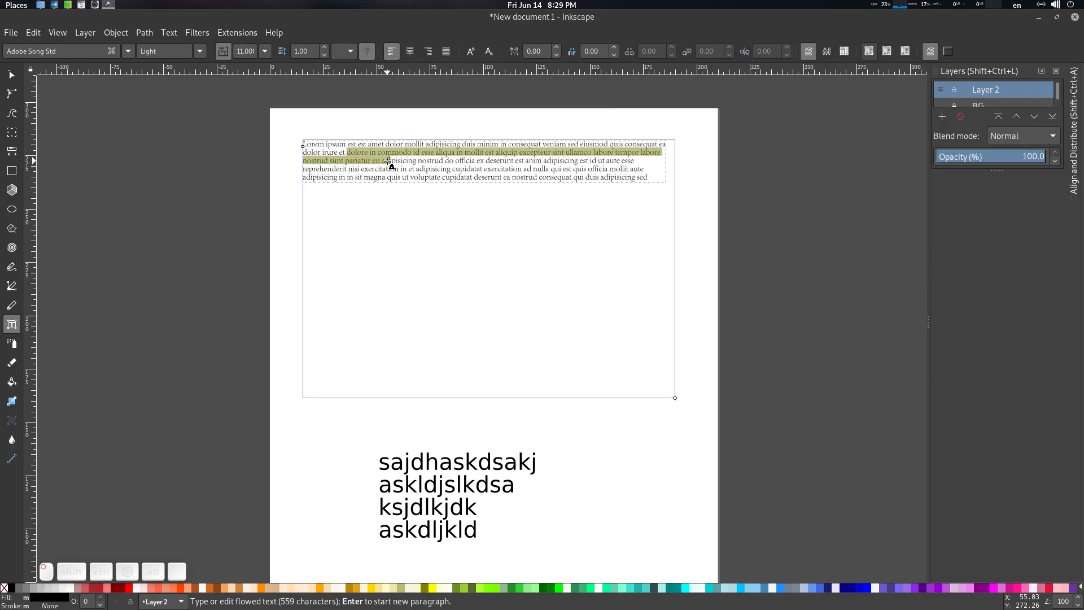
click(325, 49)
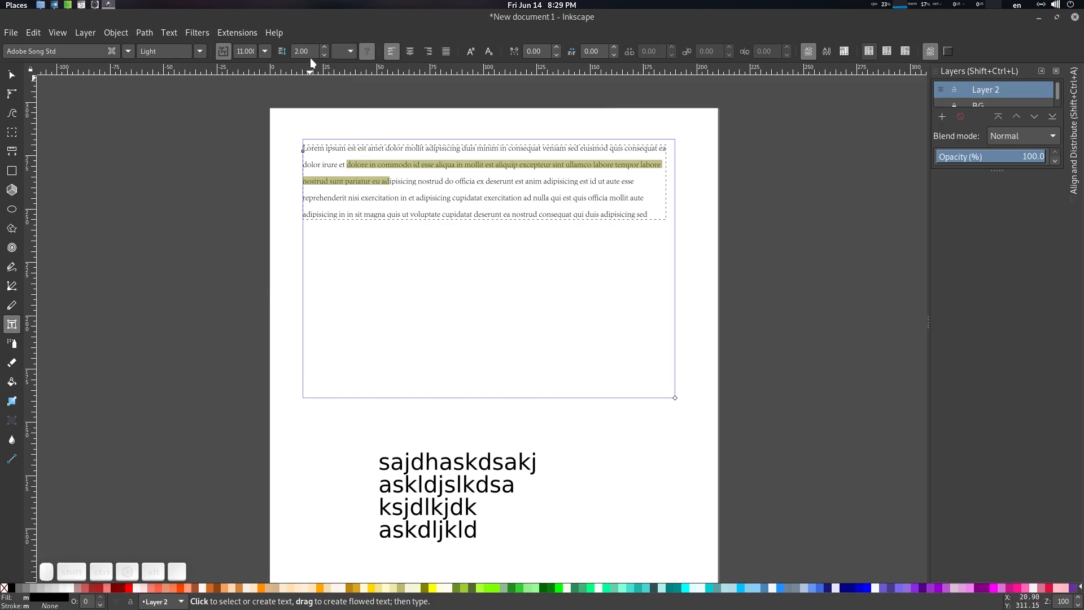
click(224, 50)
click(227, 51)
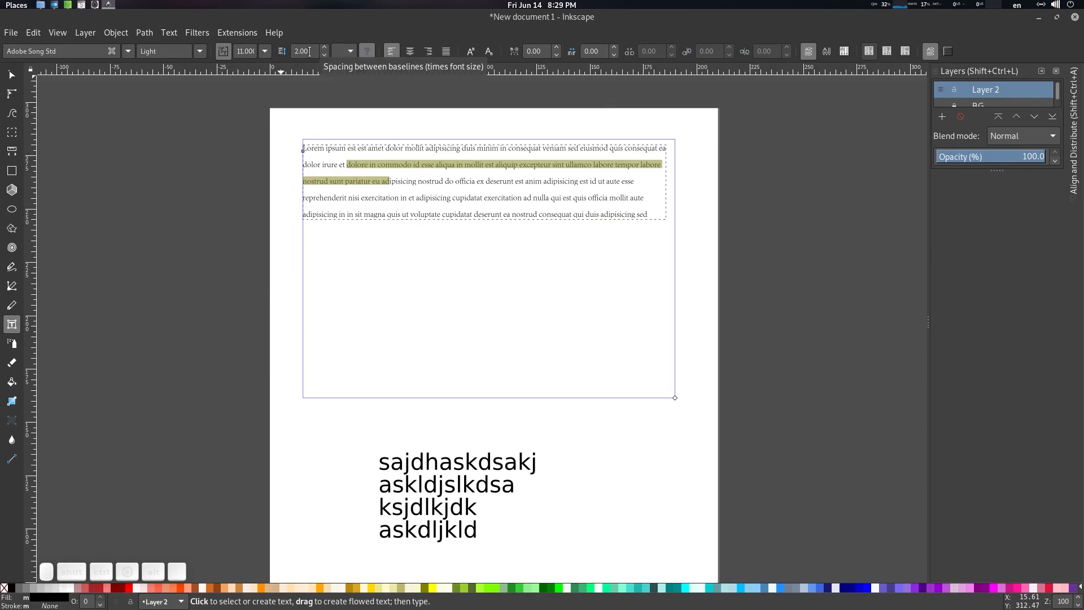
drag(310, 52, 268, 55)
text(1)
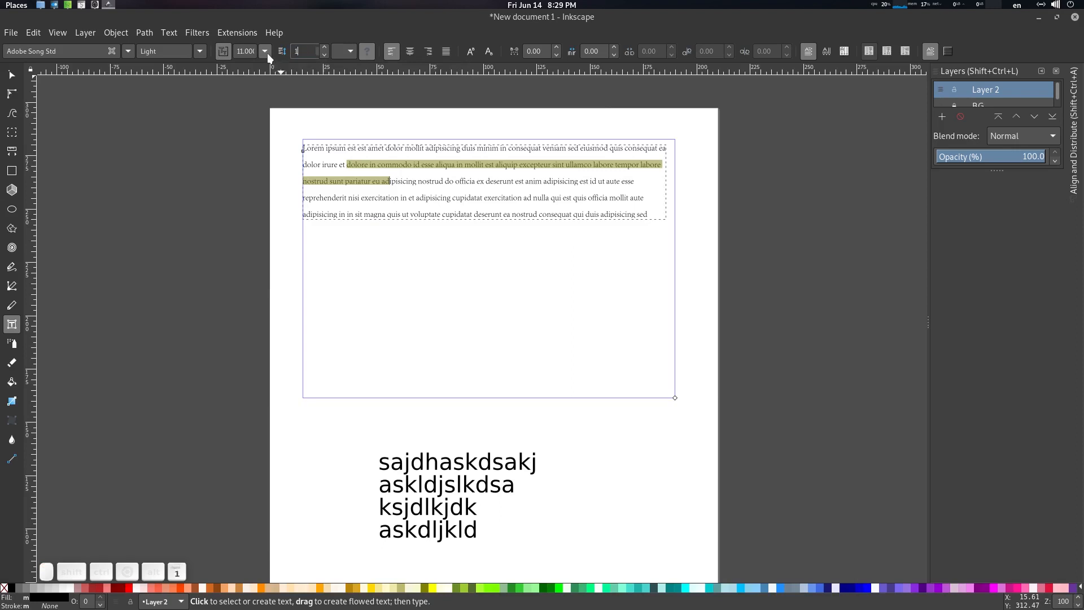
key(Return)
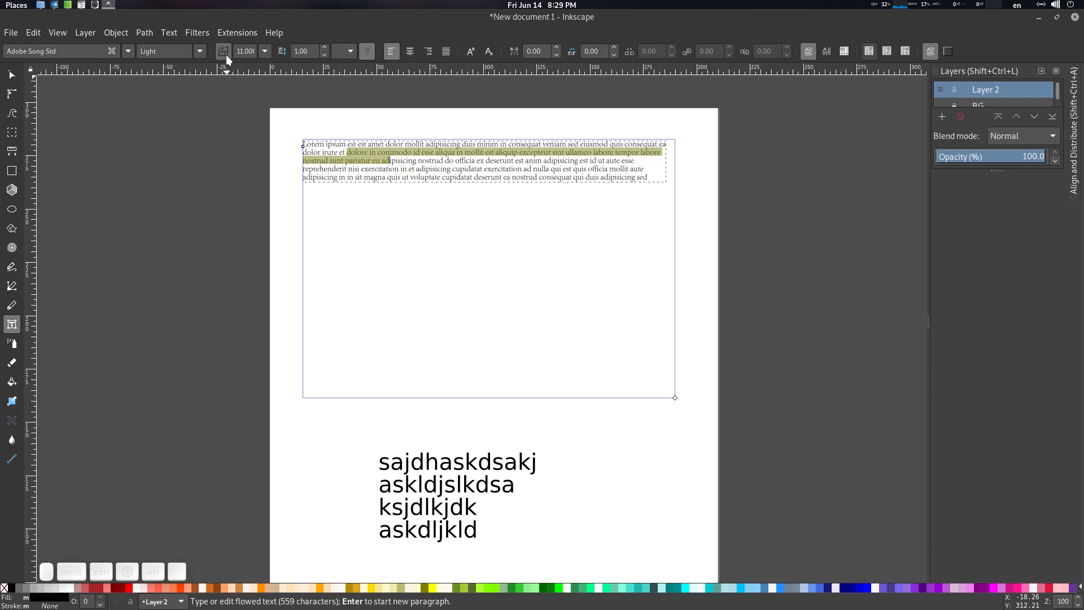
Step: Turn off the outermost style display, select the whole passage and set its inner line spacing to 0
key(Return)
click(226, 52)
key(ctrl+a)
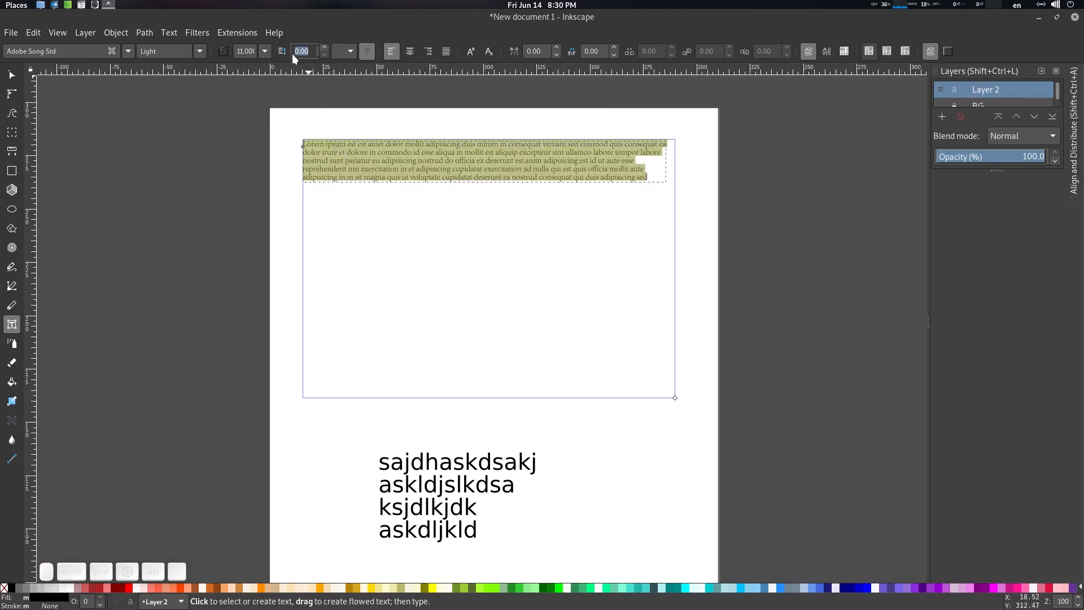
text(0)
key(Return)
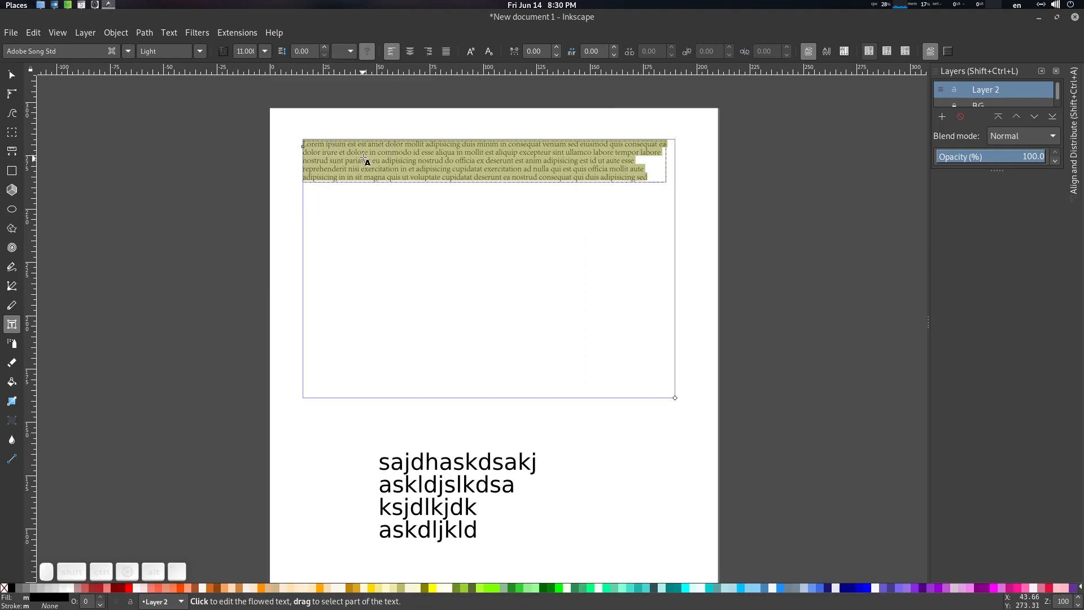
drag(315, 49, 286, 51)
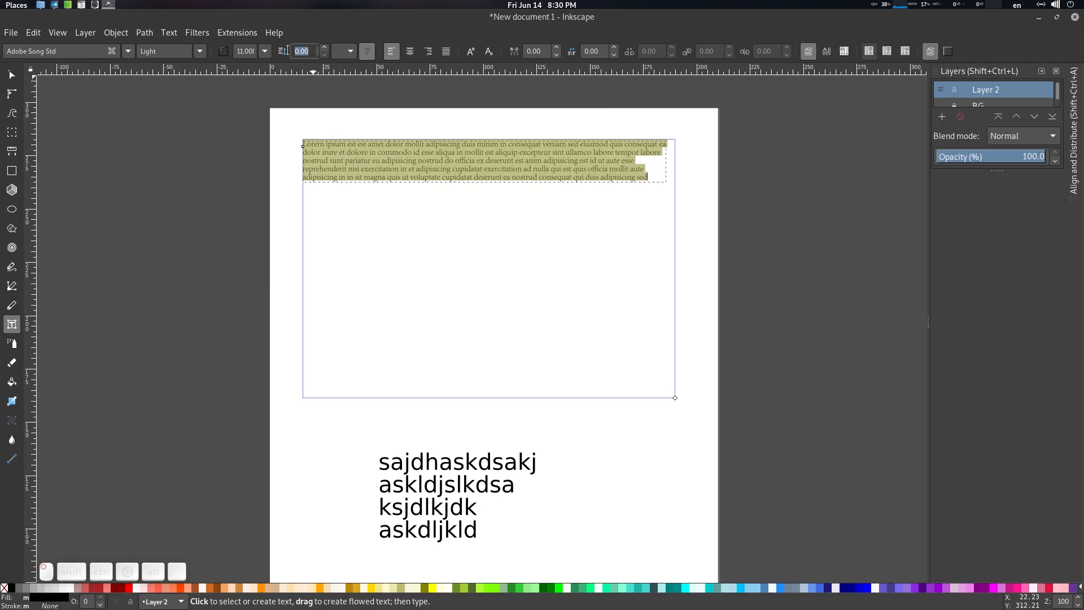
text(1)
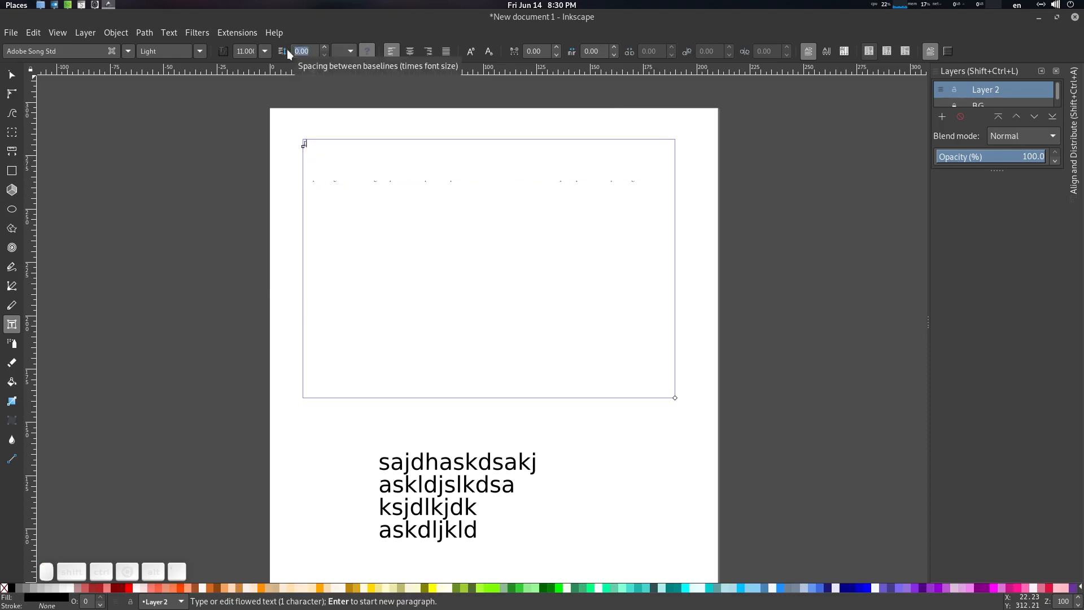
key(ctrl+z)
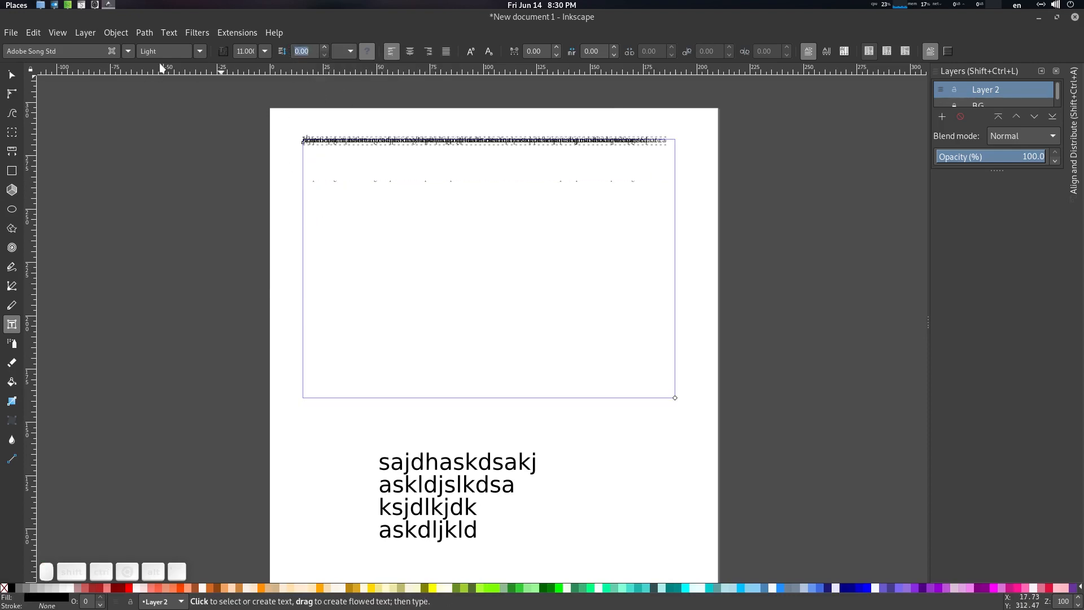
Step: Reopen the Lorem ipsum passage, select all its text, try an inner line spacing of 0.1, and set it back to 0
click(10, 82)
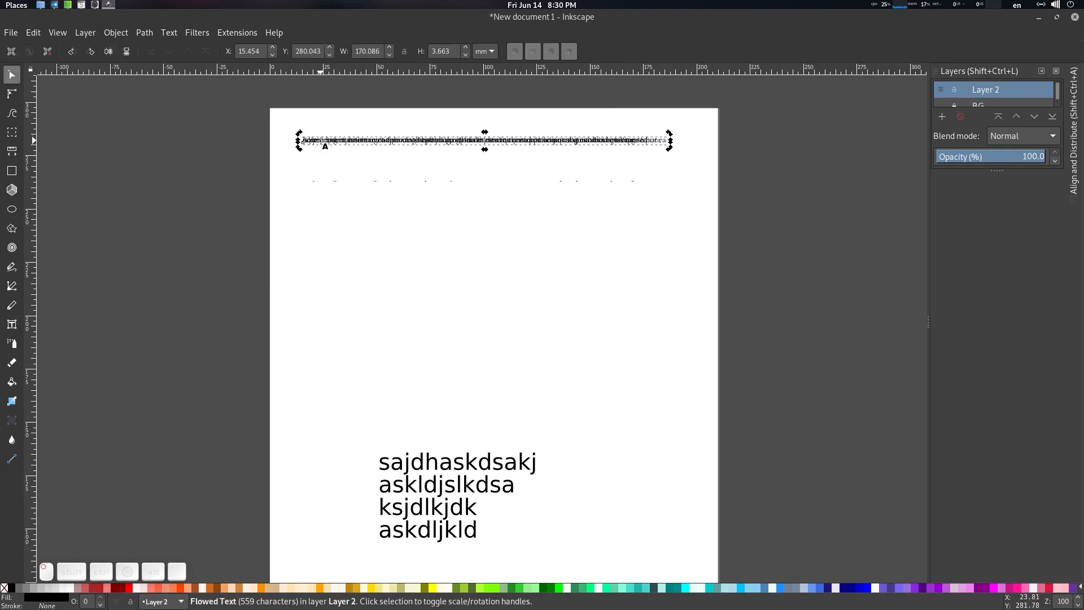
double_click(334, 153)
key(ctrl+a)
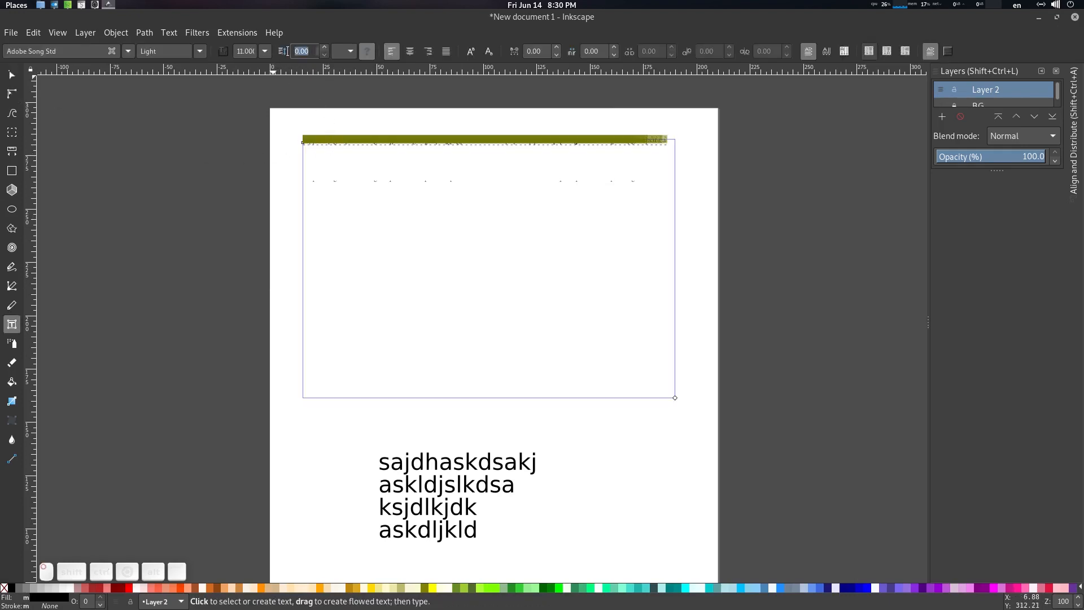
text(0.1)
key(Return)
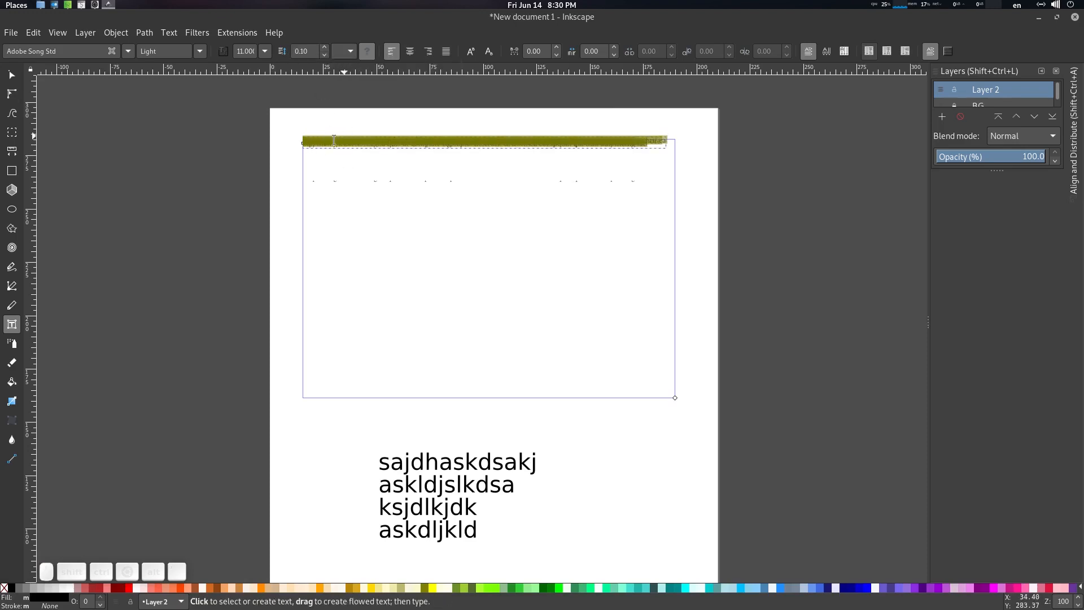
click(302, 52)
text(0)
key(Return)
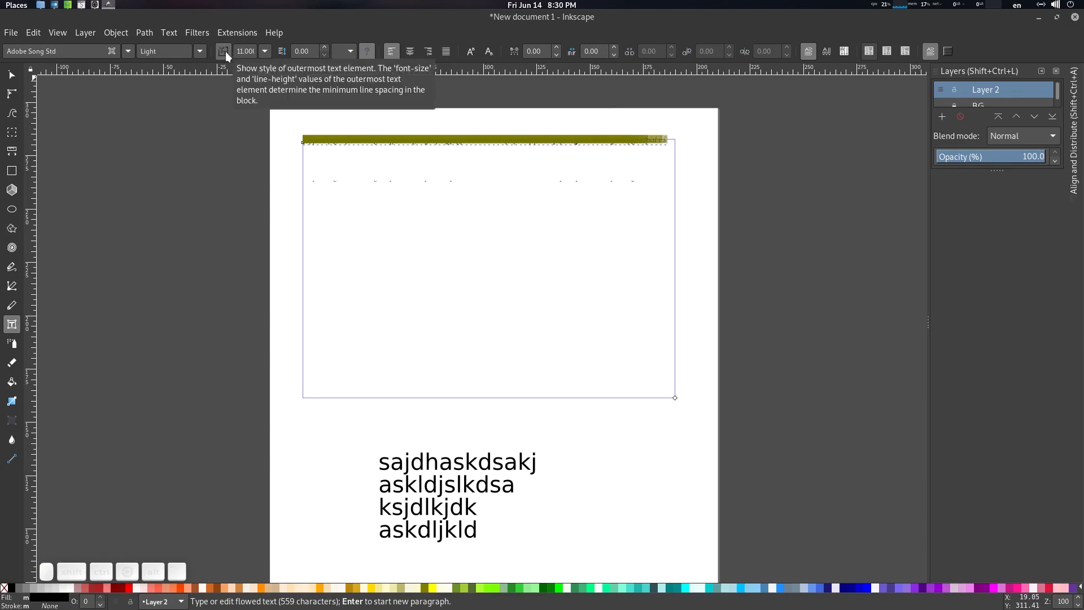
Step: Set the passage's outermost line spacing to 1 and toggle the outermost style display to compare it with the inner value
click(225, 52)
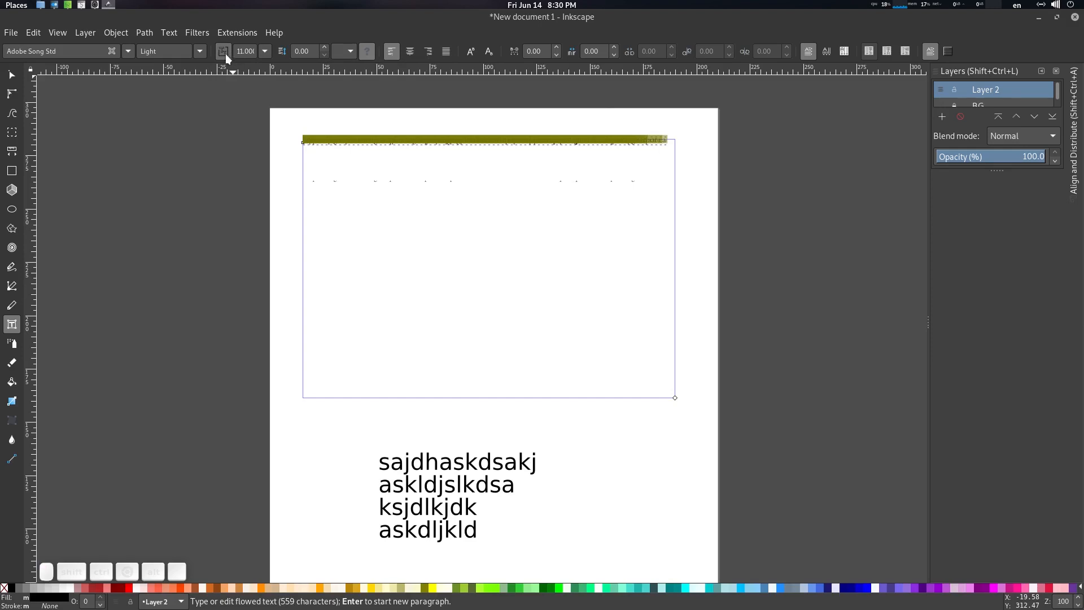
drag(310, 54, 290, 53)
text(1)
key(Return)
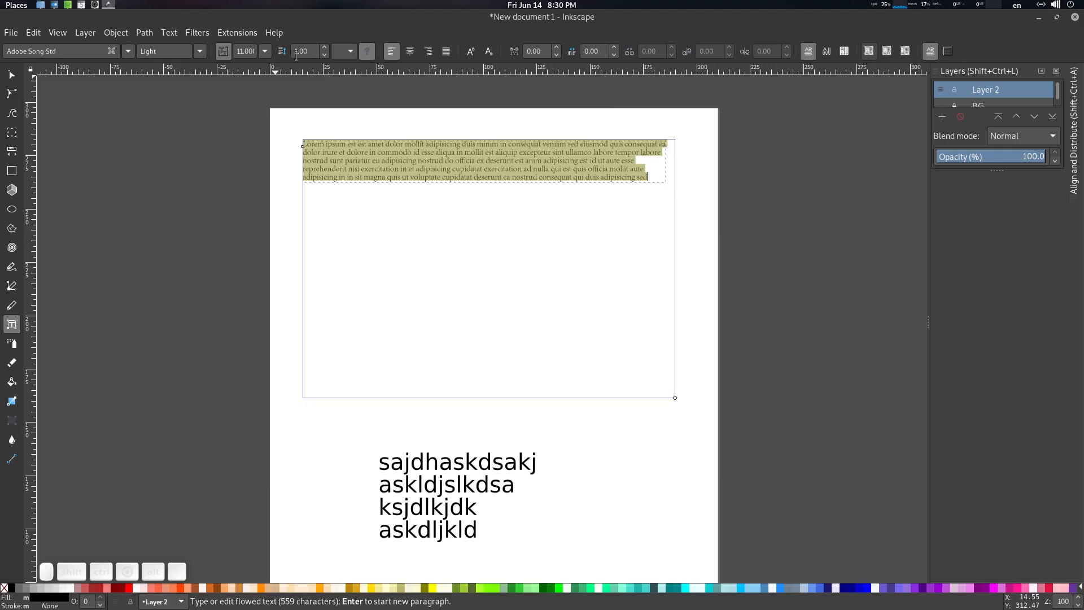
click(226, 50)
click(223, 52)
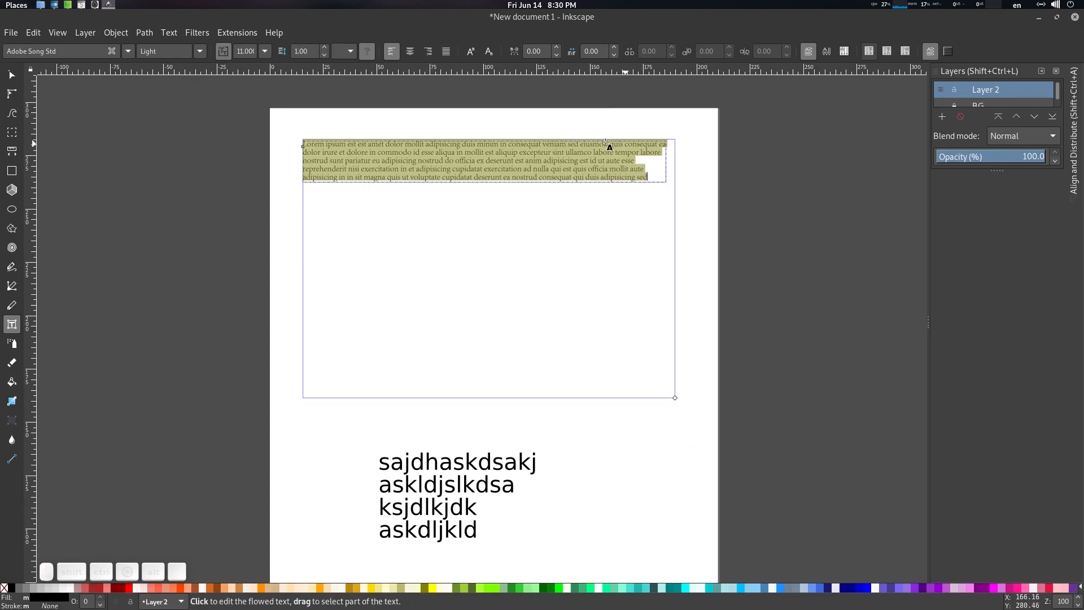
Step: Try to change the passage's line spacing with the outermost style display off and on, and undo the text replacement
click(312, 51)
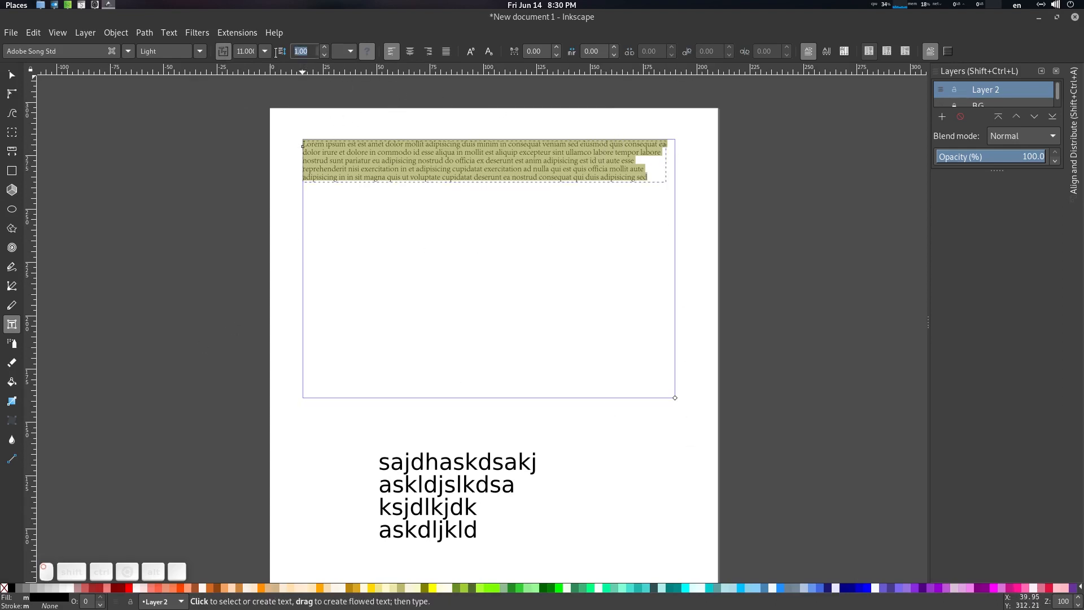
click(309, 52)
click(225, 56)
drag(309, 52, 293, 51)
click(323, 56)
click(222, 52)
drag(308, 52, 276, 59)
key(Return)
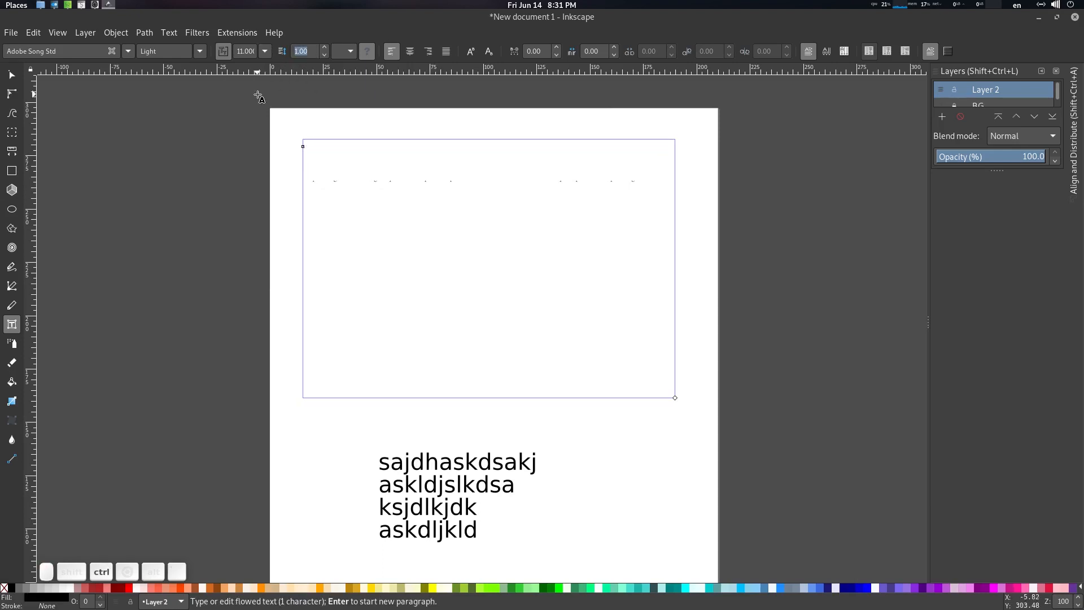
key(ctrl+z)
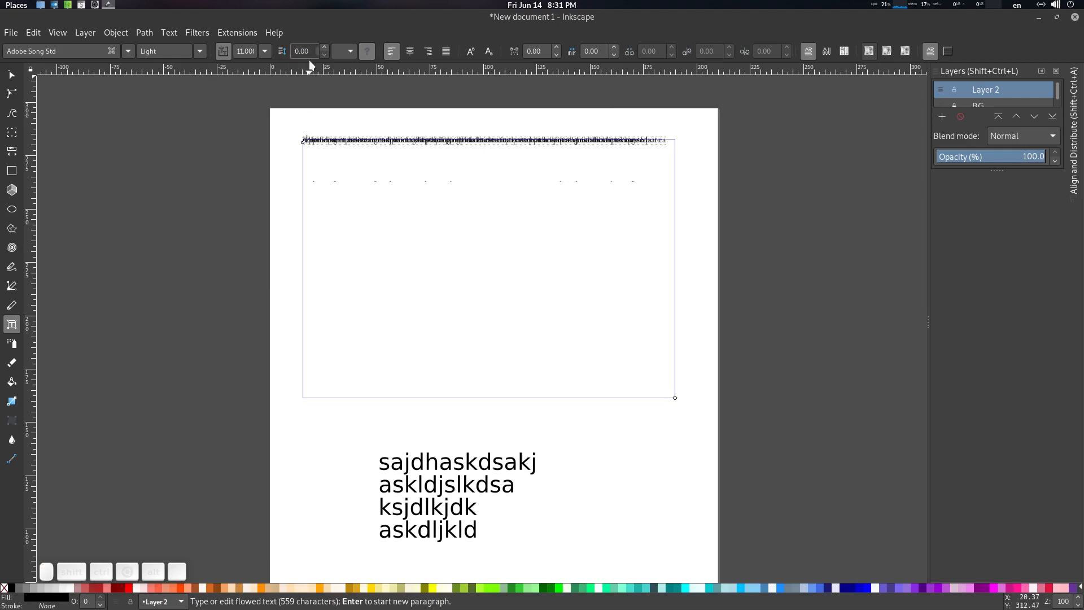
Step: Try outermost line spacings of 1 and 0.1 on the Lorem ipsum passage, and set the value back to 0
drag(309, 52, 281, 55)
text(1)
key(Return)
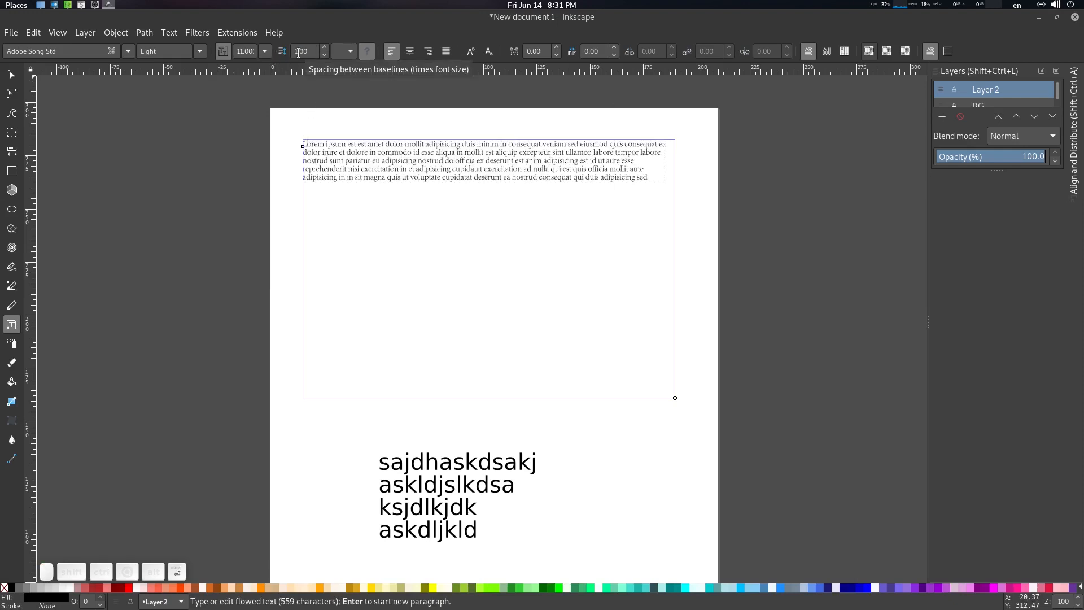
text(0.1)
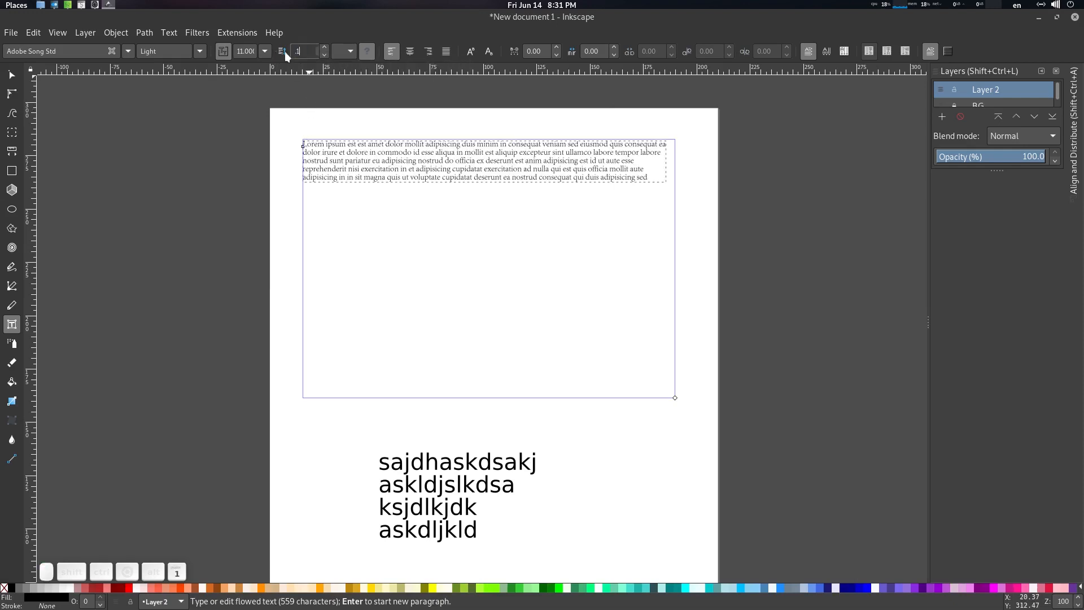
key(Return)
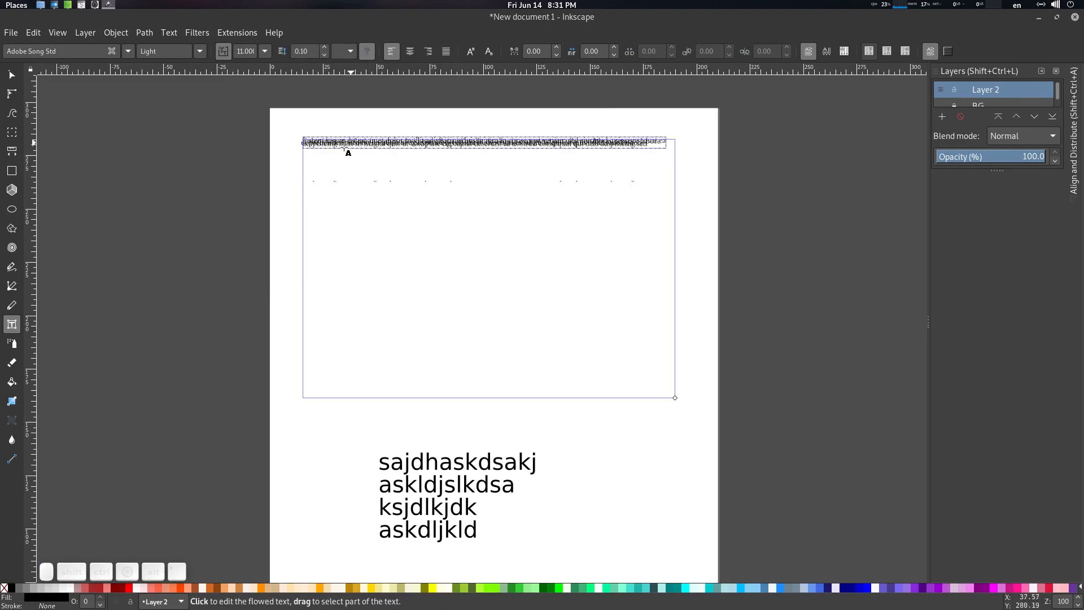
drag(311, 52, 282, 56)
text(0)
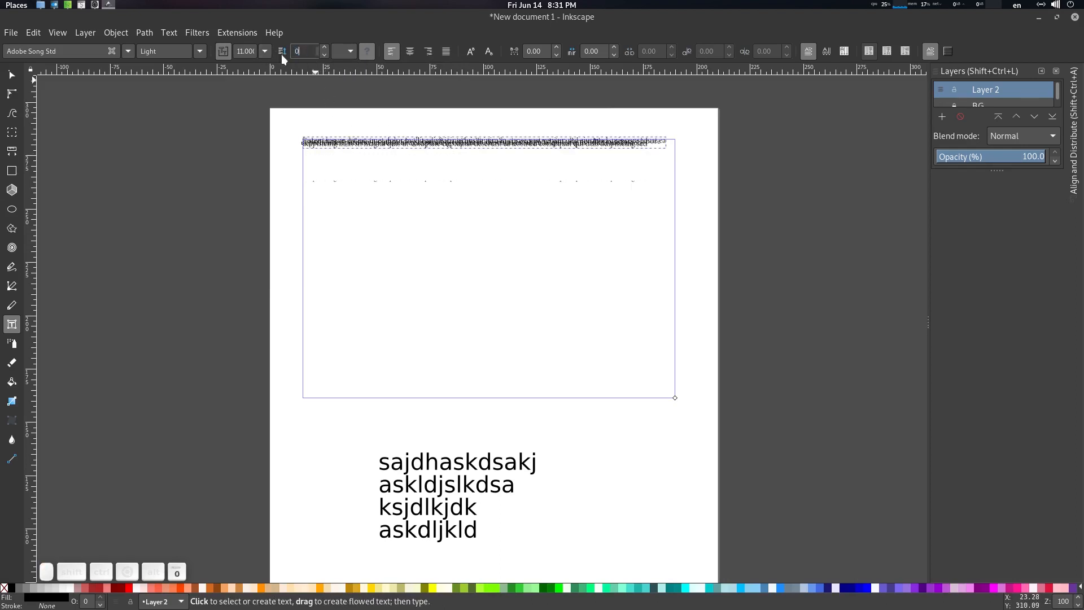
key(Return)
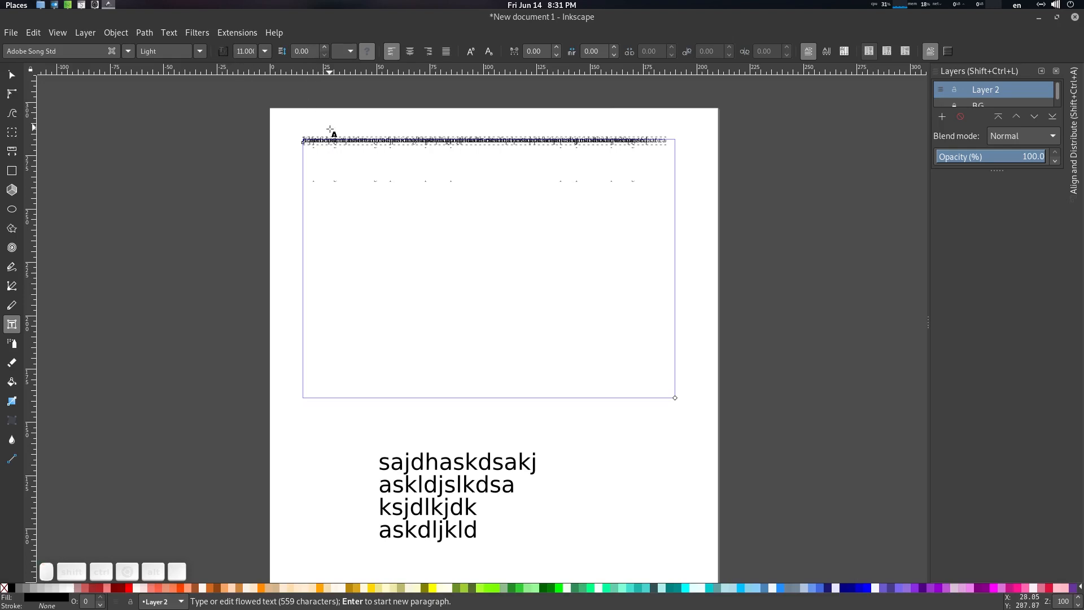
Step: Select all the passage's text, set its inner line spacing to 0 and its outermost line spacing to 1
key(ctrl+a)
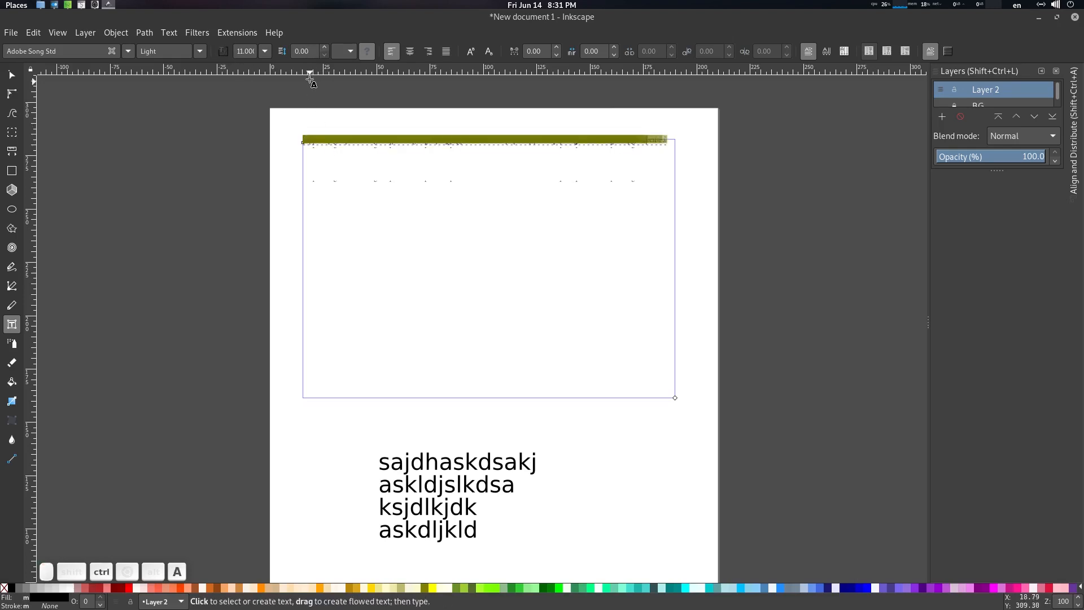
triple_click(299, 51)
text(1)
key(Return)
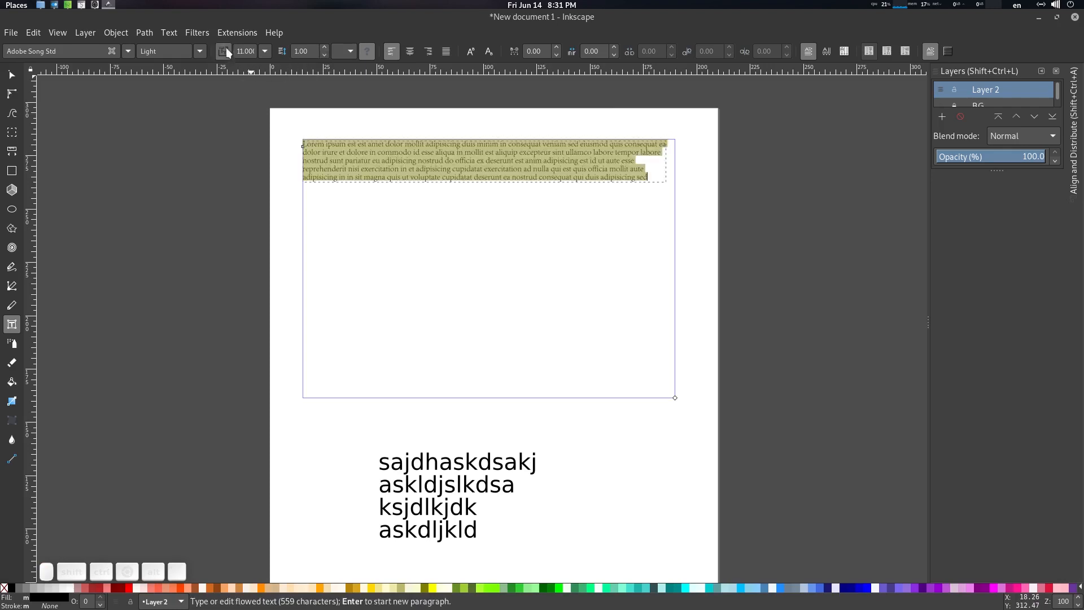
triple_click(293, 52)
text(0)
key(Return)
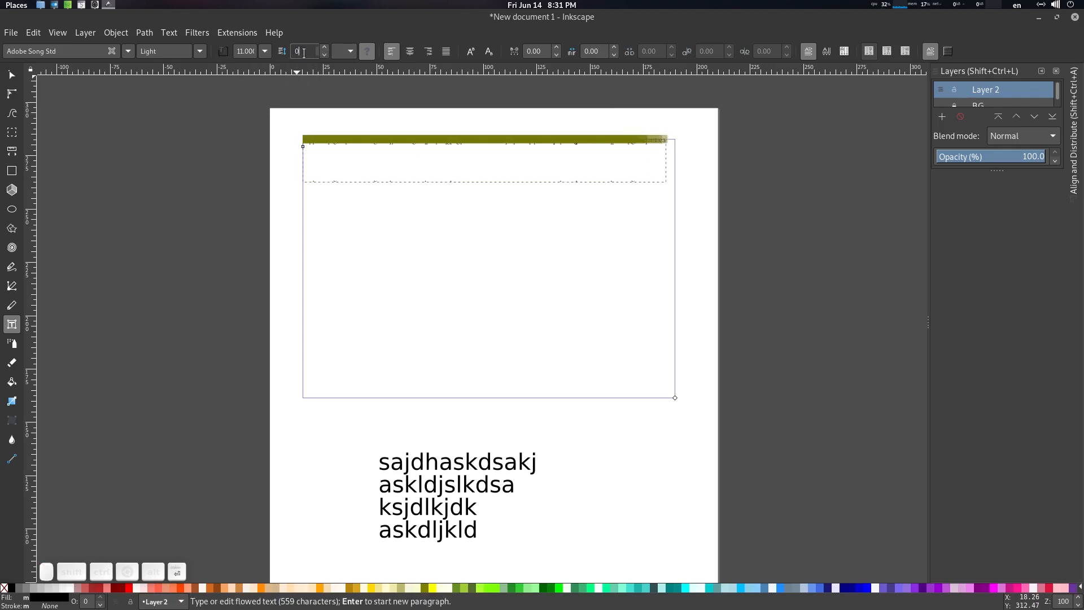
triple_click(313, 49)
text(1)
key(Return)
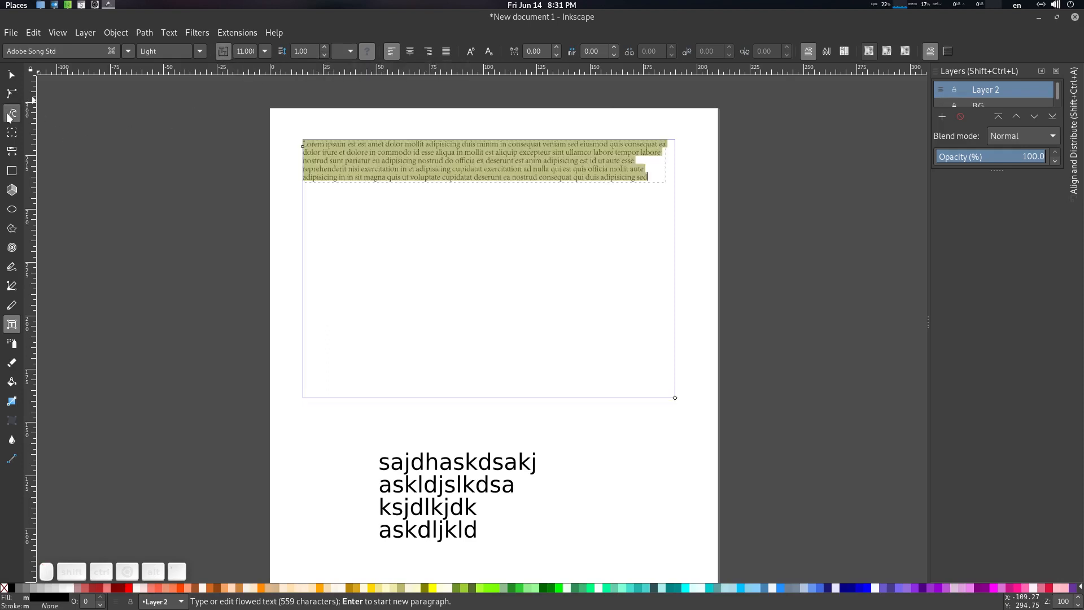
Step: Duplicate the Lorem ipsum passage in place and move the copy directly below the original
click(12, 75)
click(431, 212)
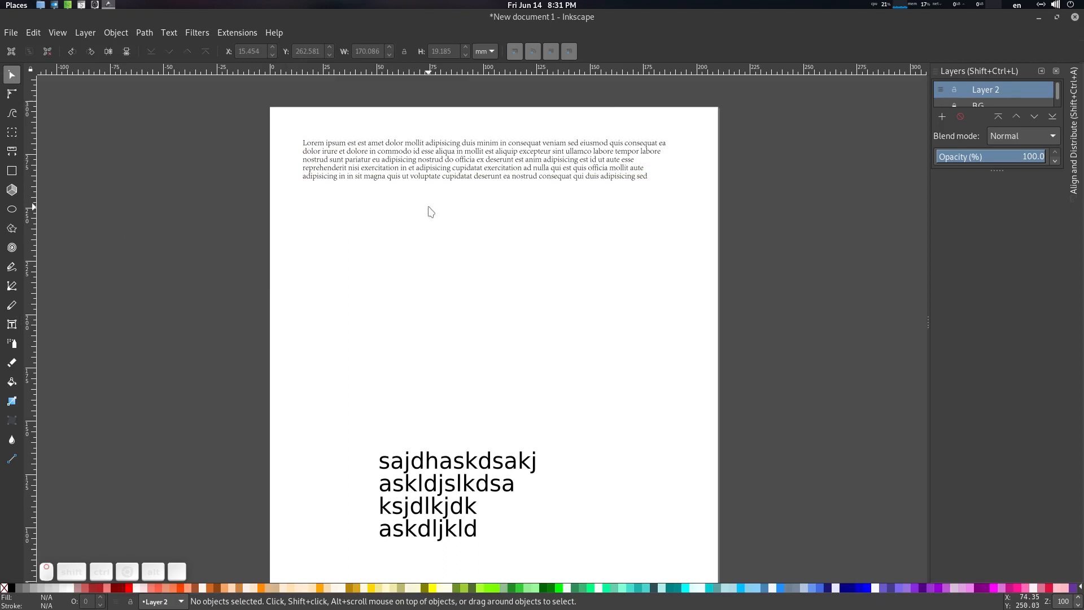
click(426, 169)
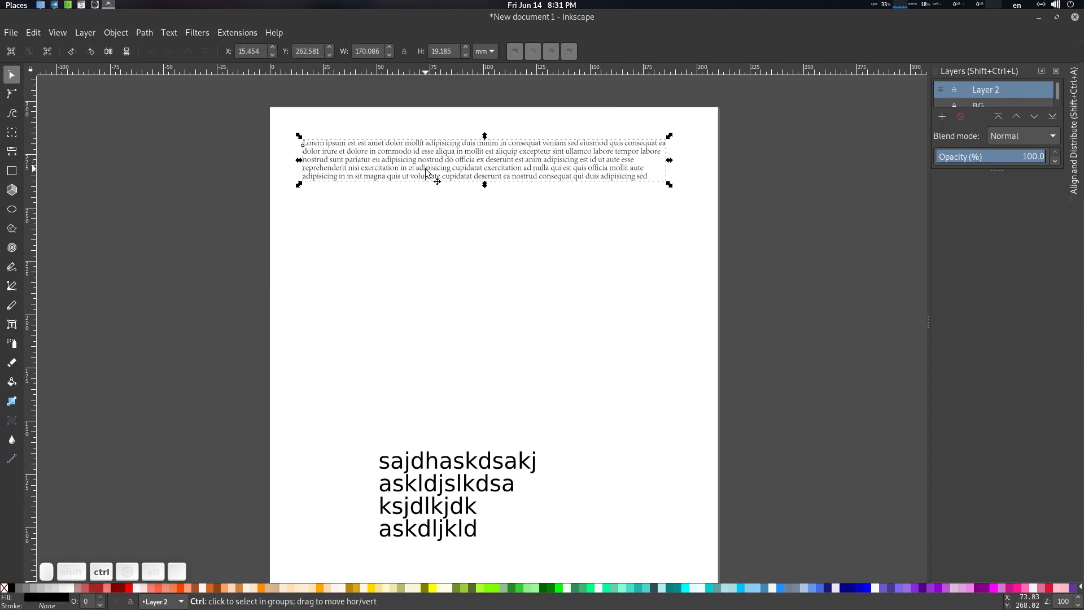
key(ctrl+c)
key(ctrl+d)
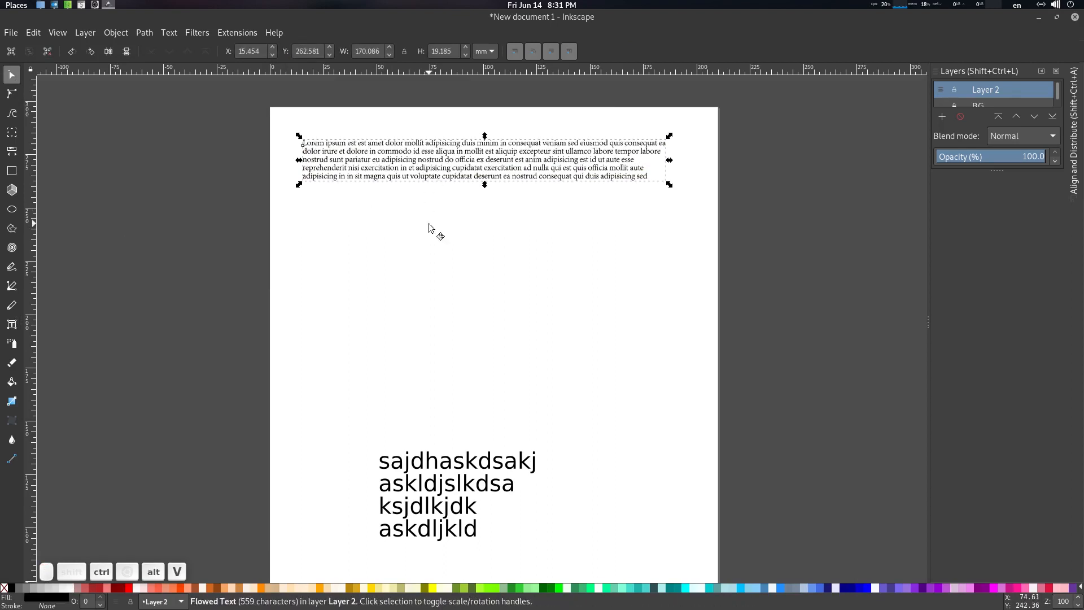
key(shift+Down)
key(shift+Down)
key(shift+Down)
key(shift+Down)
key(shift+Down)
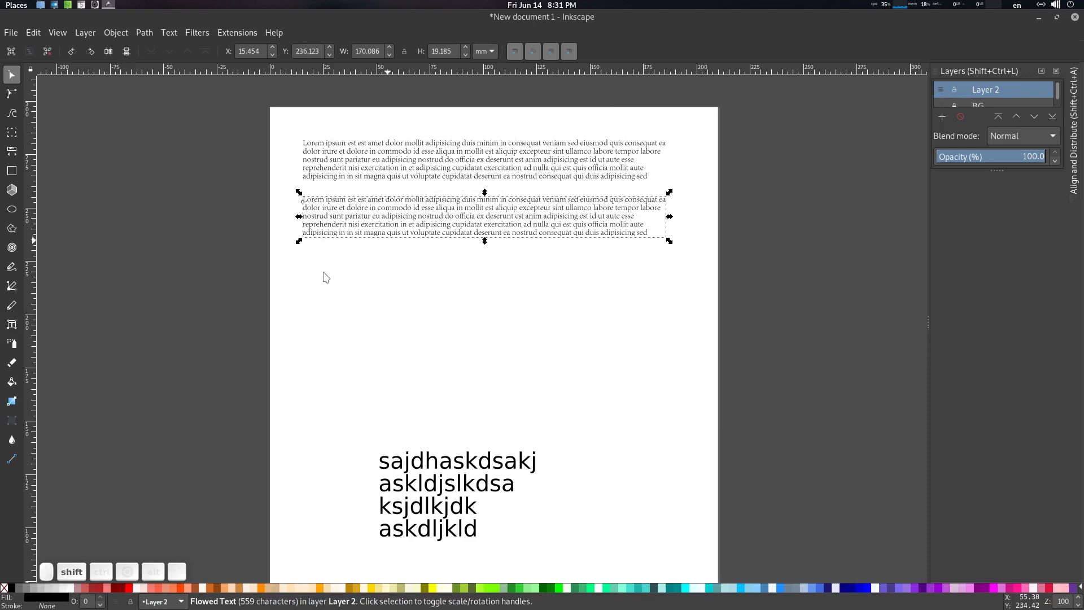
Step: Open the upper passage for text editing and select its first letter, the L of Lorem
click(327, 147)
double_click(327, 147)
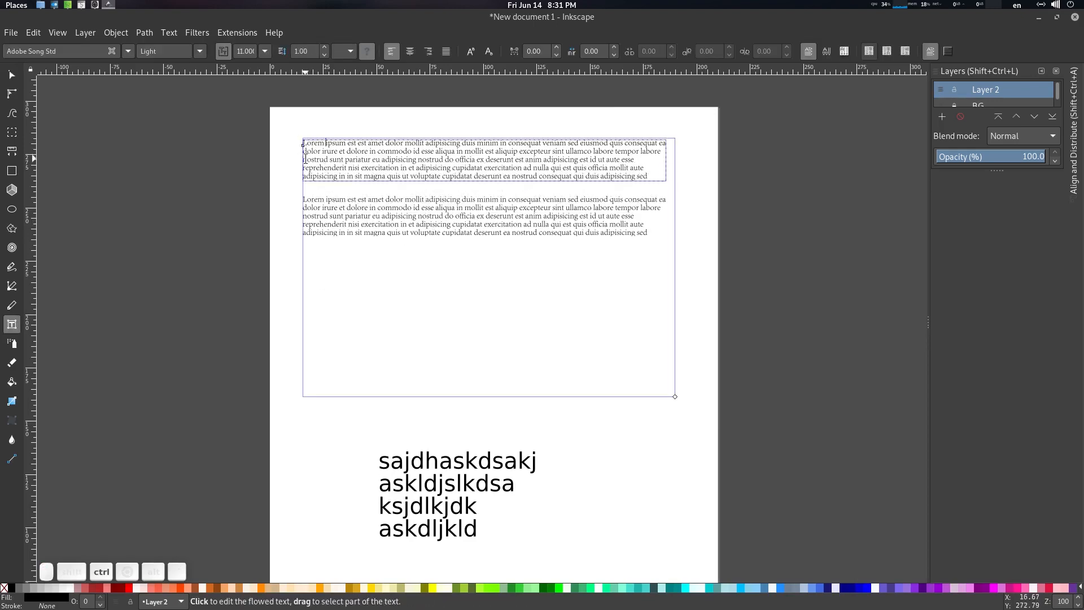
ctrl+scroll(306, 144, up, 2)
drag(308, 127, 300, 127)
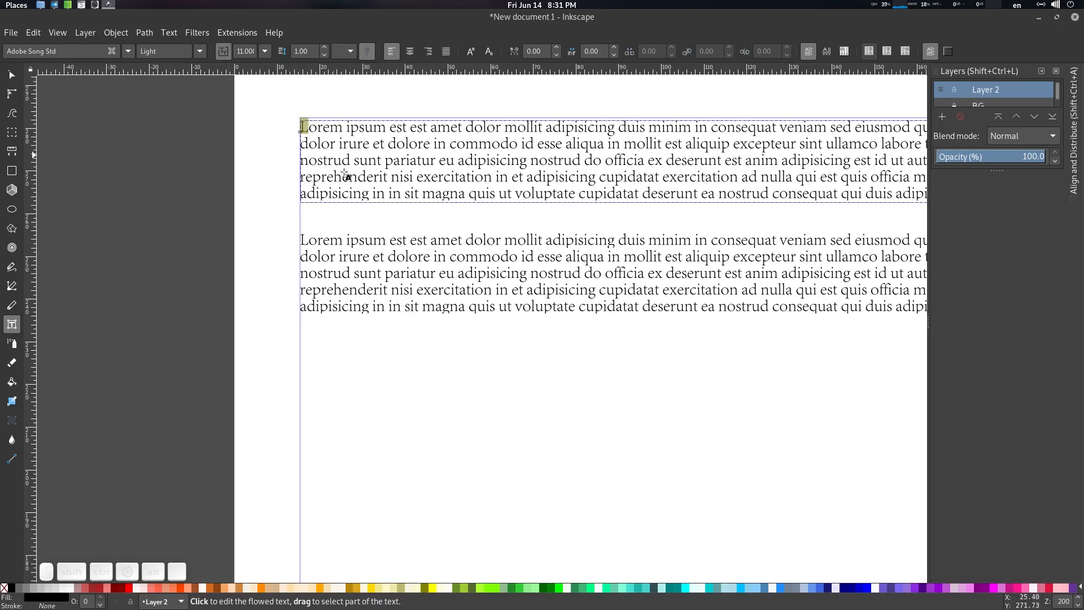
Step: Resize the upper passage's flow frame so it ends just below the last text line and is slightly wider
click(11, 74)
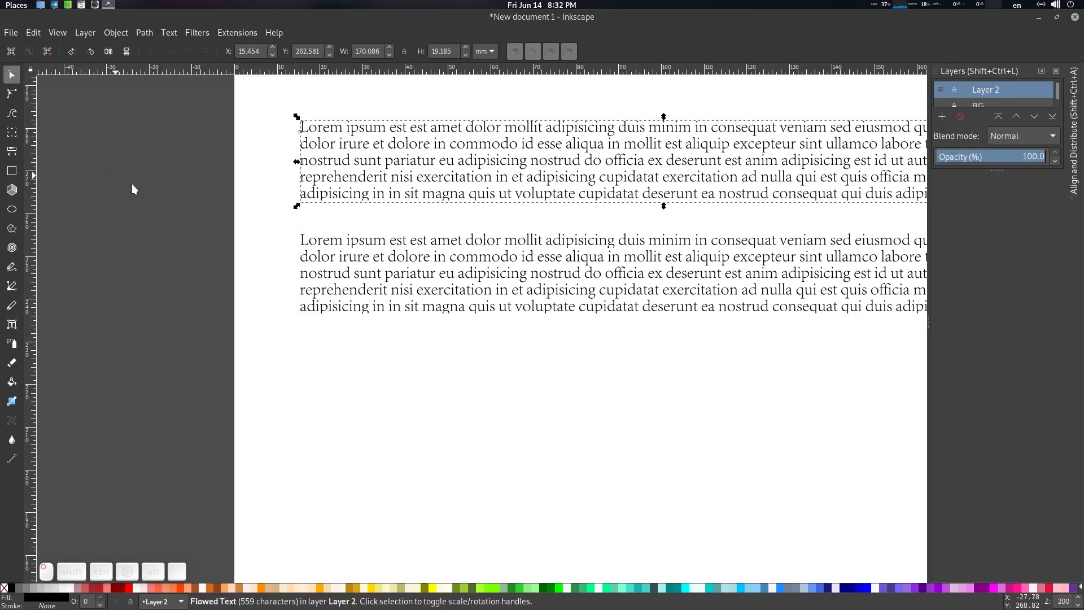
click(131, 184)
ctrl+scroll(224, 179, down, 1)
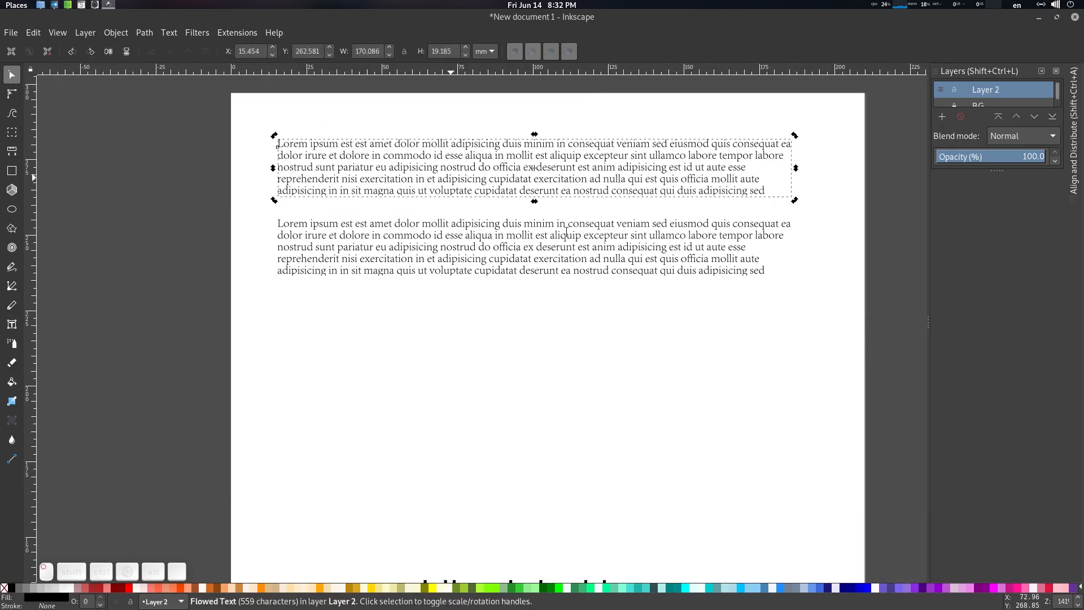
key(t)
drag(804, 502, 811, 211)
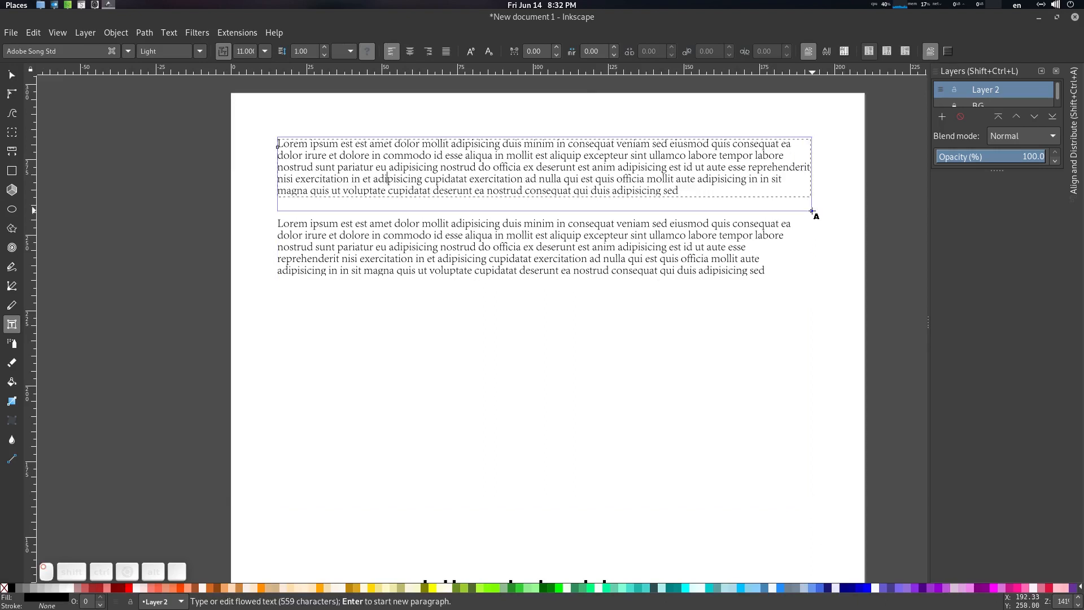
click(11, 74)
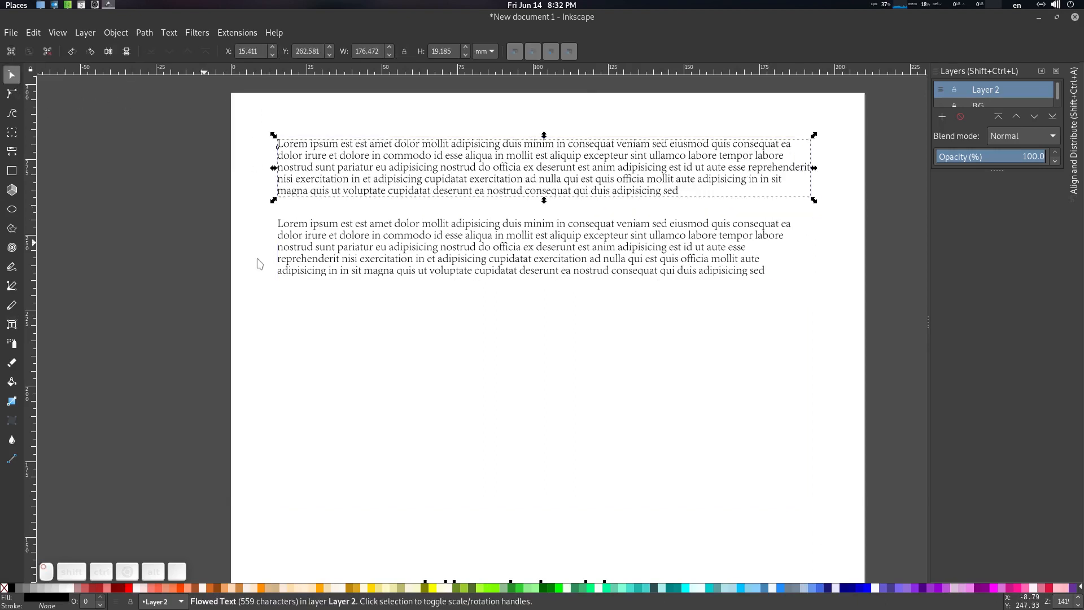
Step: Delete the lower copy of the Lorem ipsum passage
click(376, 247)
click(379, 226)
key(Delete)
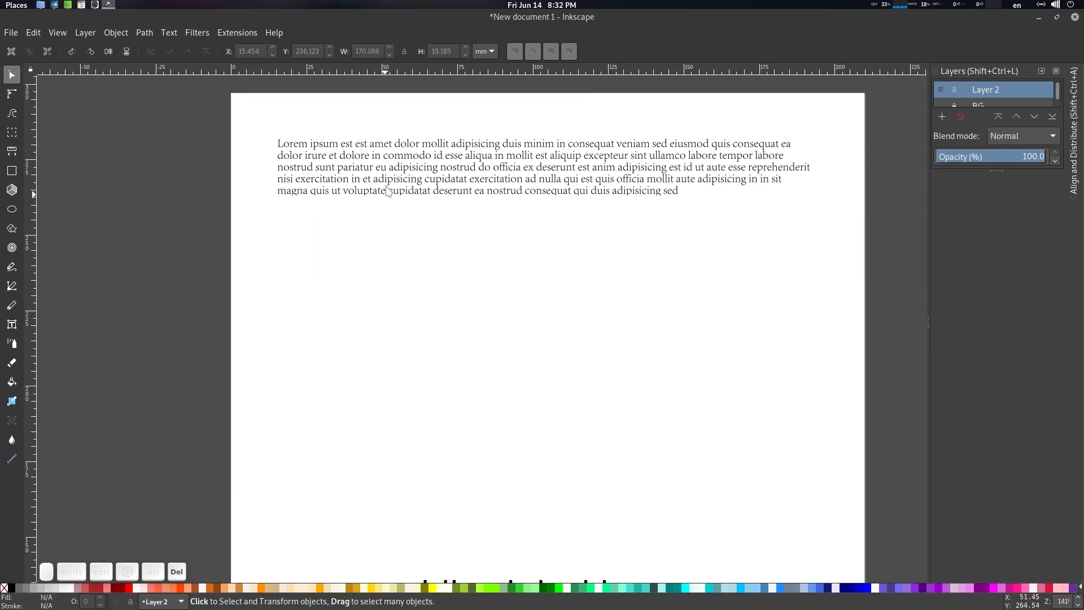
Step: Duplicate the resized Lorem ipsum passage in place and move the duplicate directly below the original
click(391, 182)
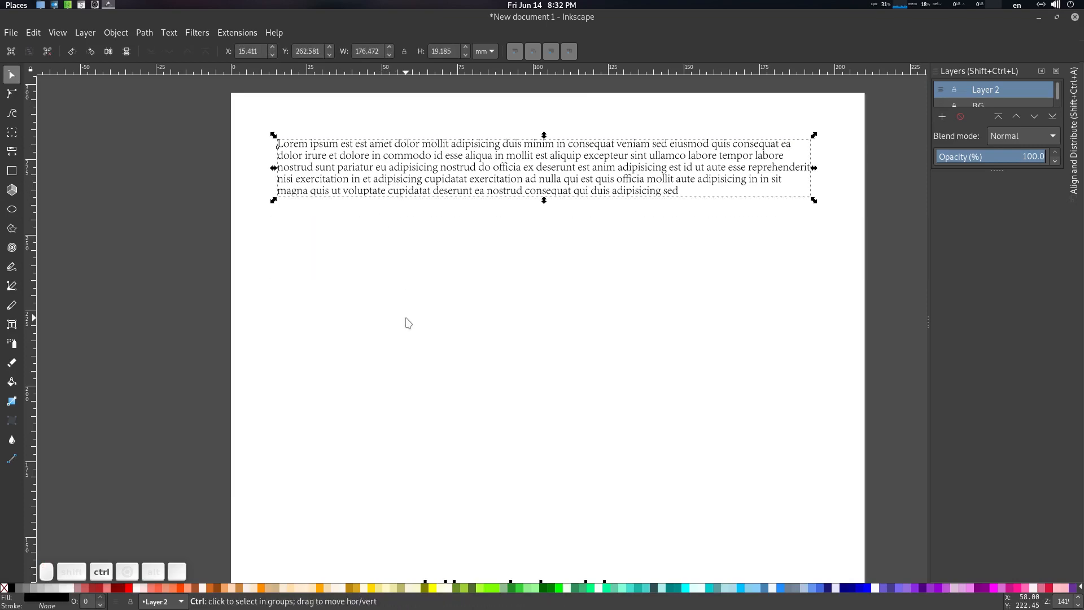
key(ctrl+c)
key(ctrl+alt+v)
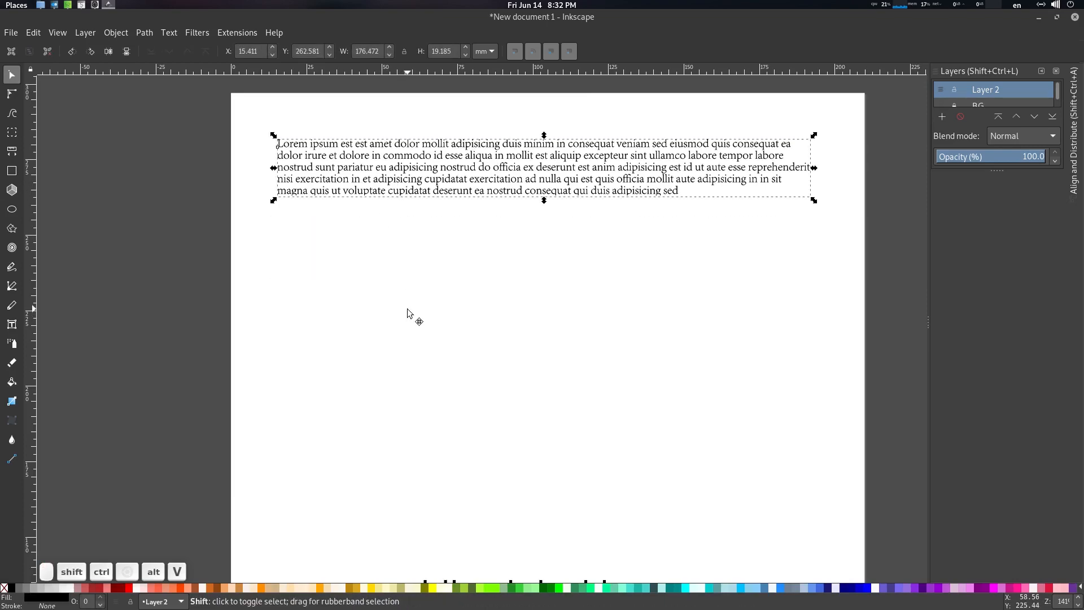
key(shift+Down)
key(shift+Down)
key(shift+Down)
key(shift+Down)
key(shift+Down)
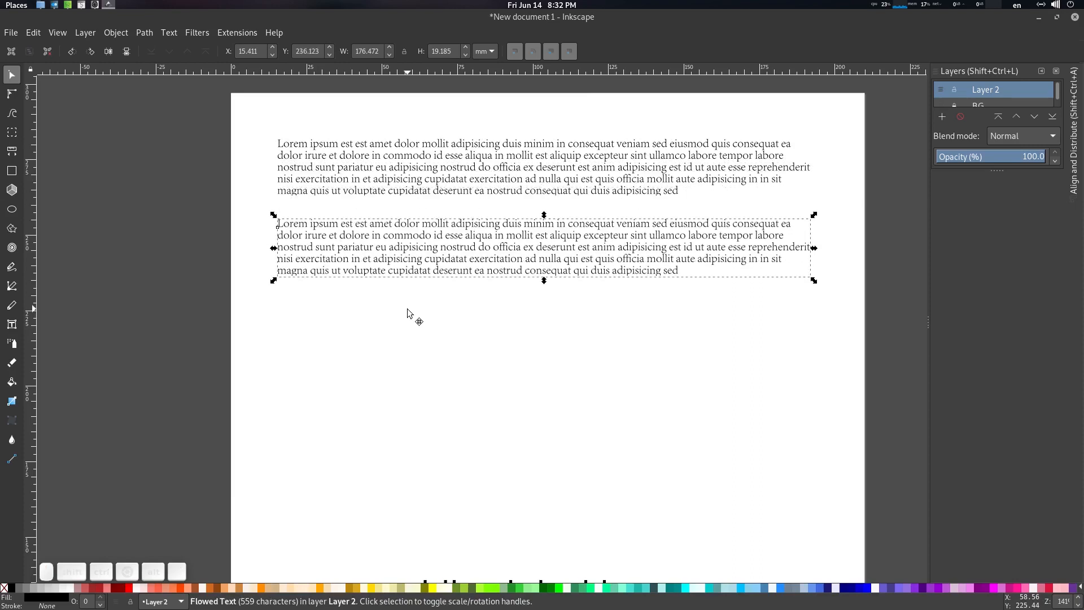
Step: Try a font size of 22 on the upper passage's first letter with the outermost style display off, and undo it
click(382, 195)
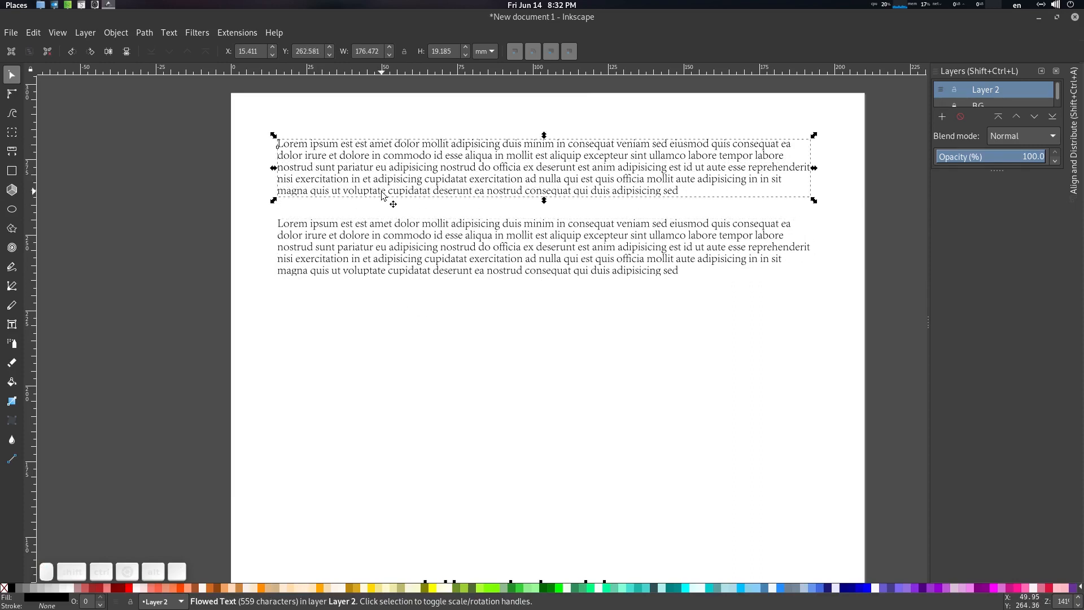
double_click(381, 190)
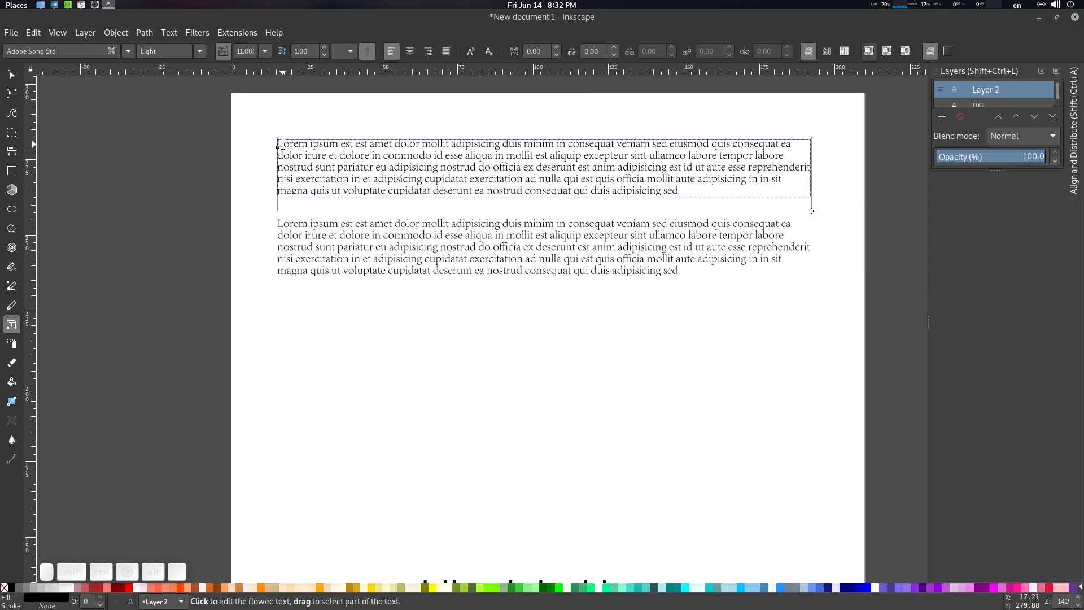
drag(282, 144, 276, 145)
scroll(288, 149, up, 1)
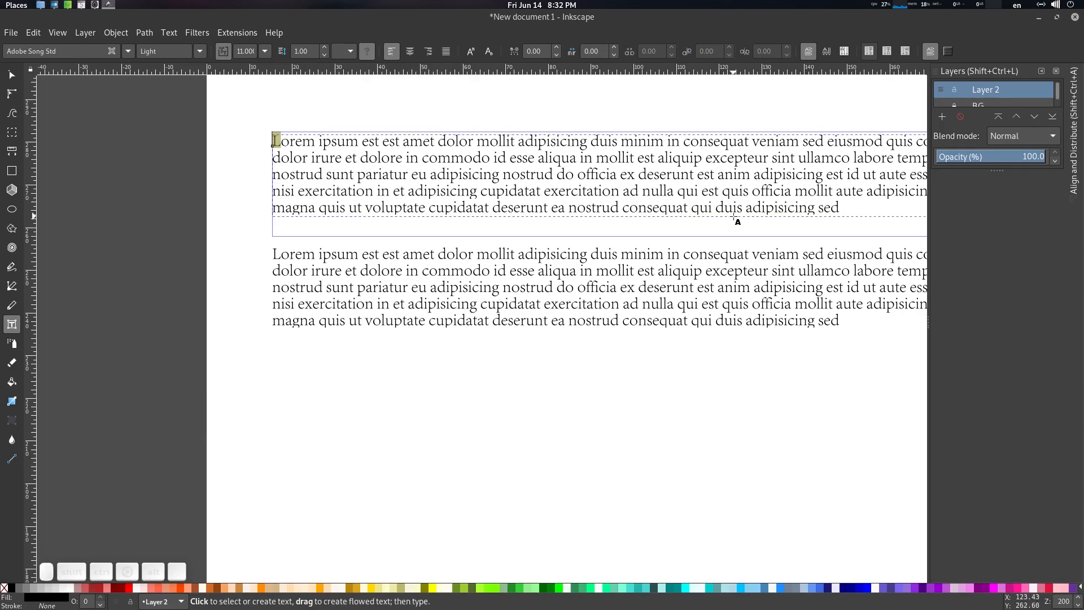
drag(728, 218, 615, 225)
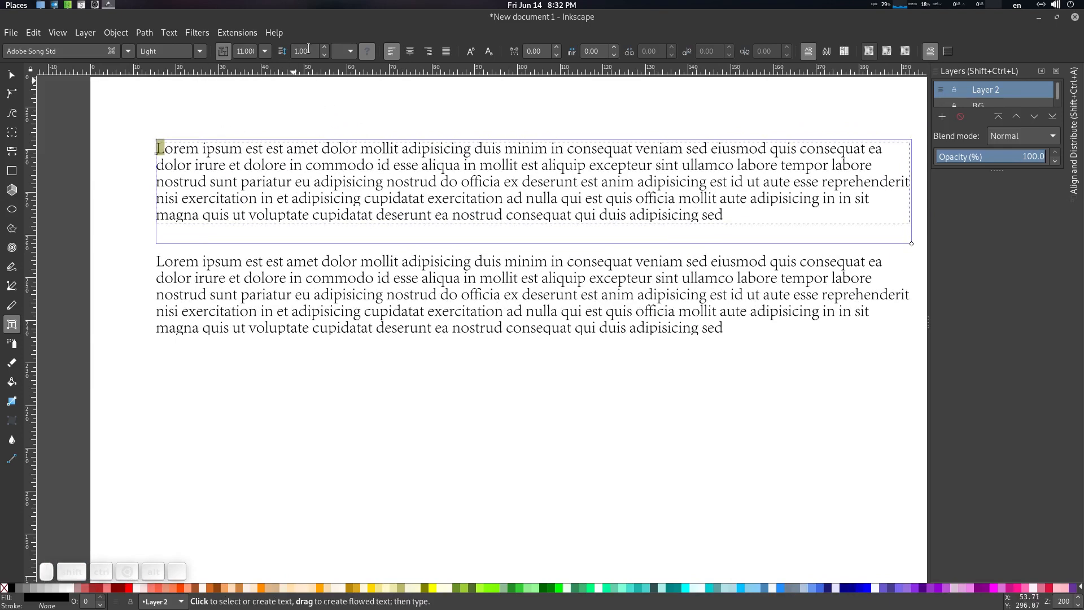
click(225, 48)
click(265, 49)
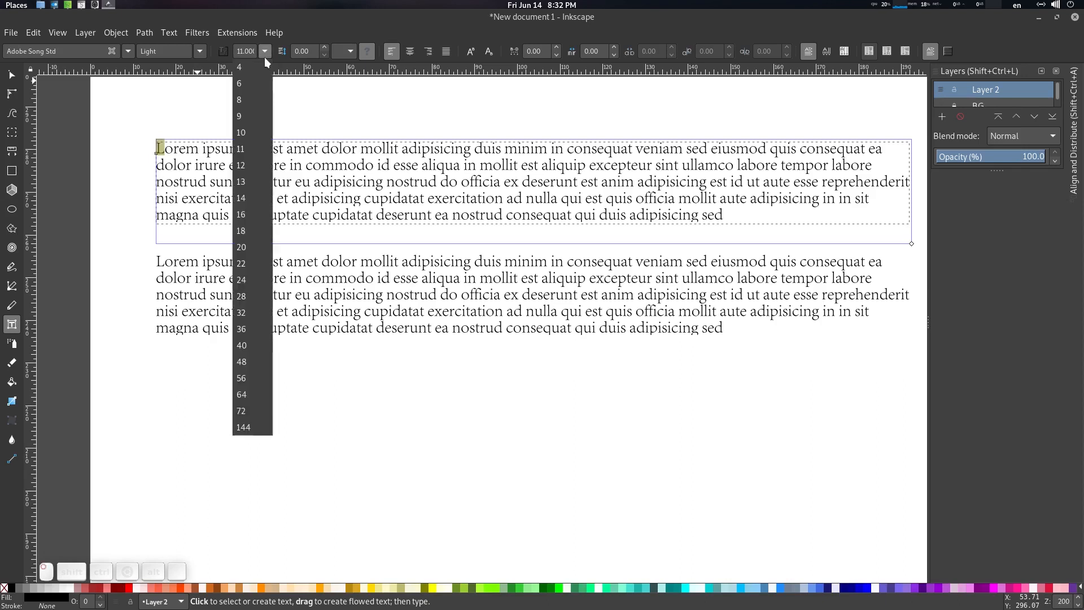
click(259, 265)
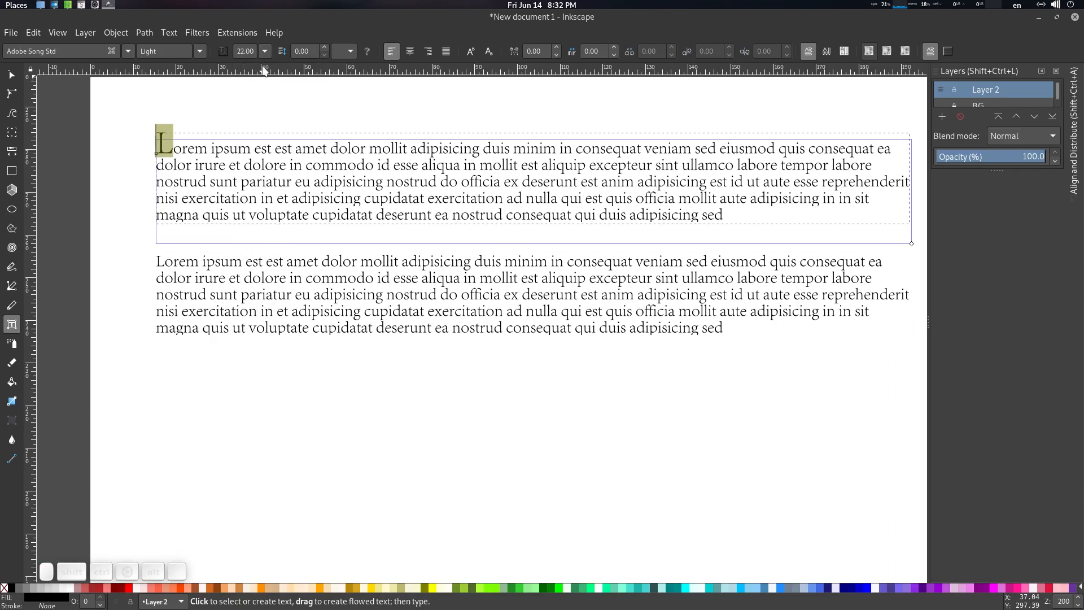
drag(236, 153, 254, 154)
key(ctrl+z)
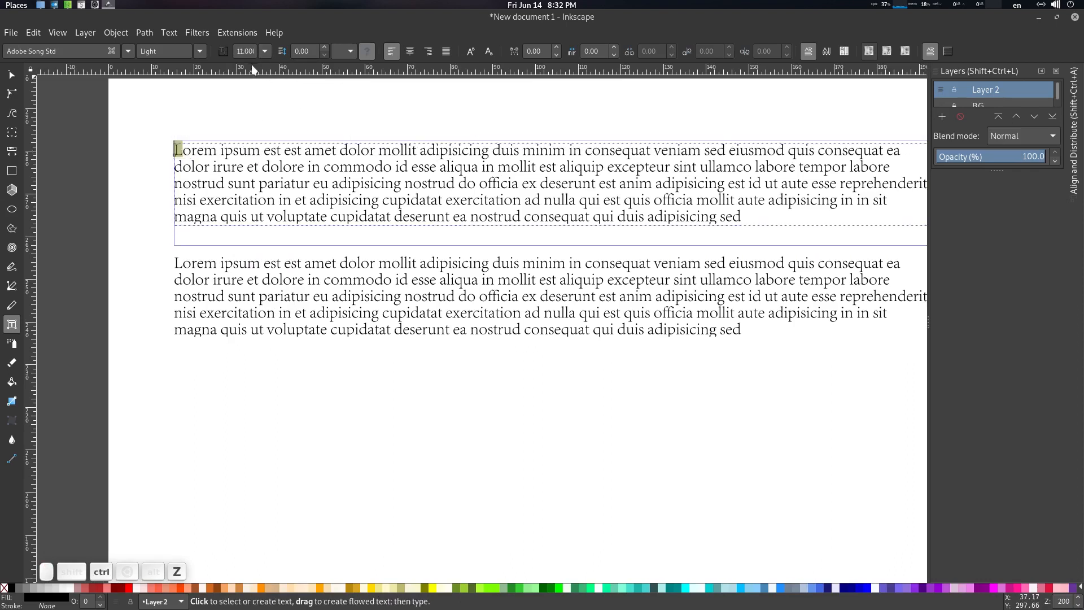
Step: Turn on the outermost style display, try an outermost font size of 12 on the upper passage, and undo it
click(225, 52)
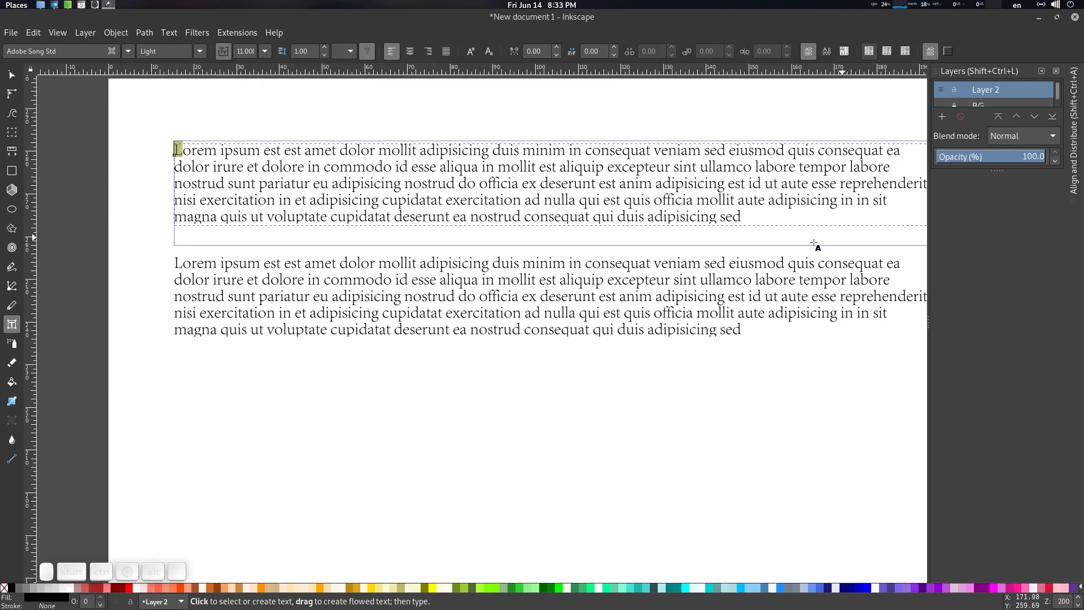
click(265, 51)
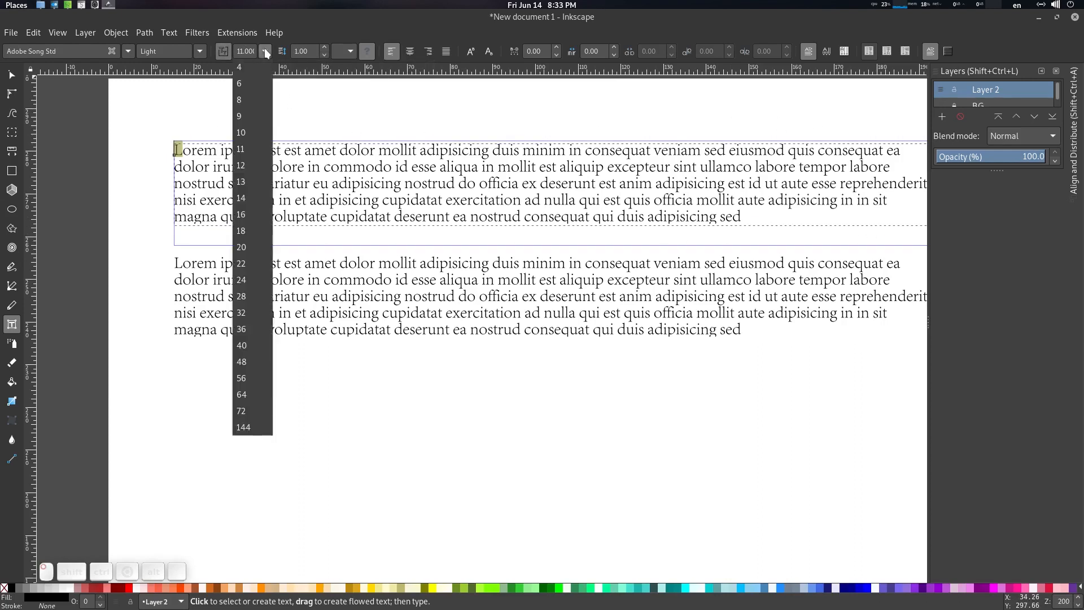
click(256, 167)
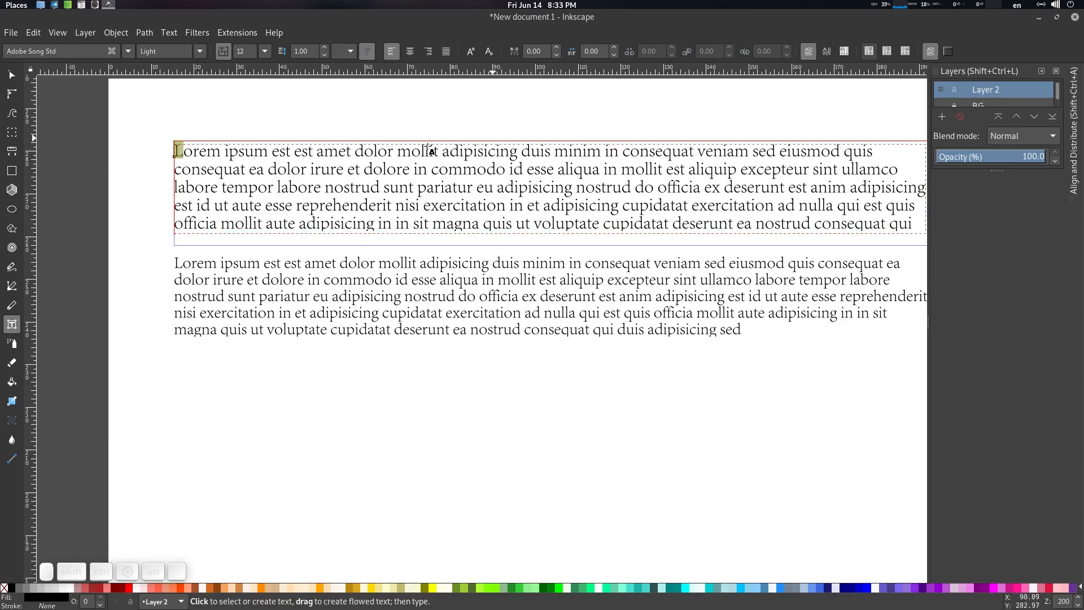
key(ctrl+z)
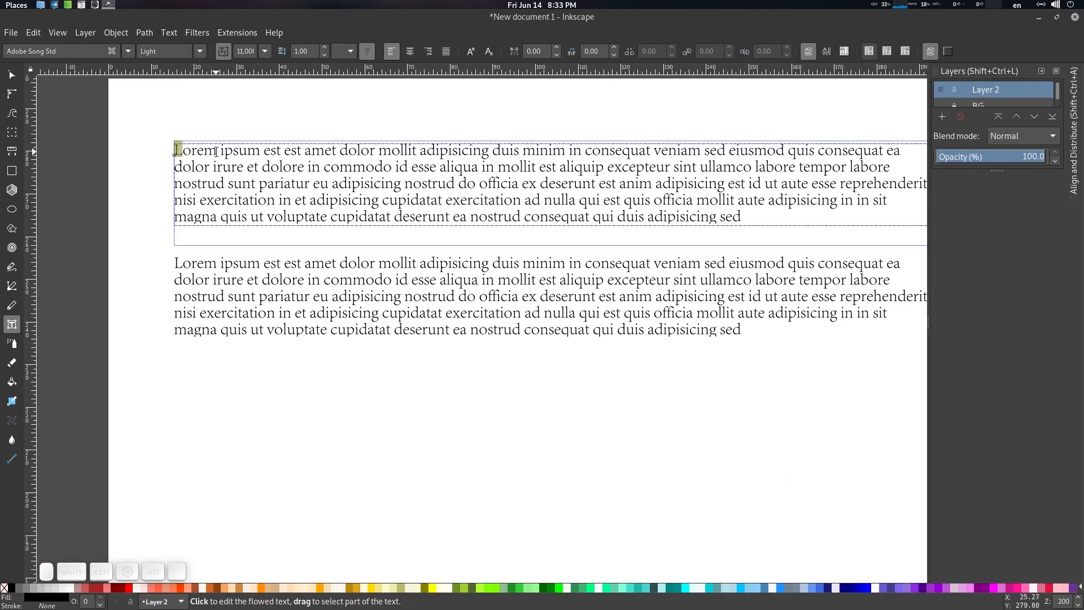
Step: Turn off the outermost style display and set the upper passage's selected first letter to a font size of 22
drag(216, 151, 174, 152)
click(224, 51)
click(263, 50)
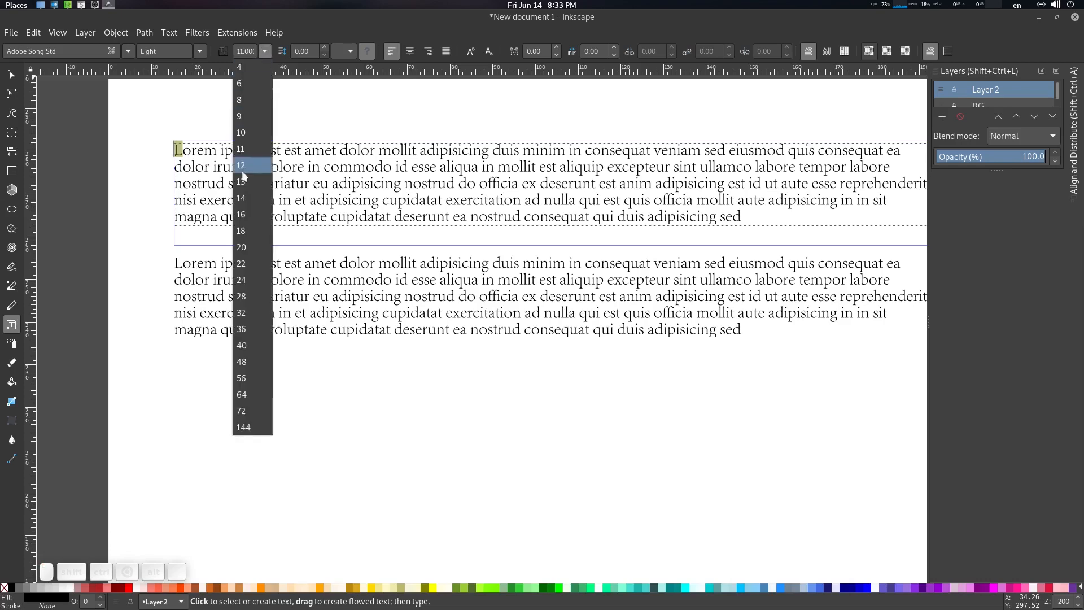
click(241, 263)
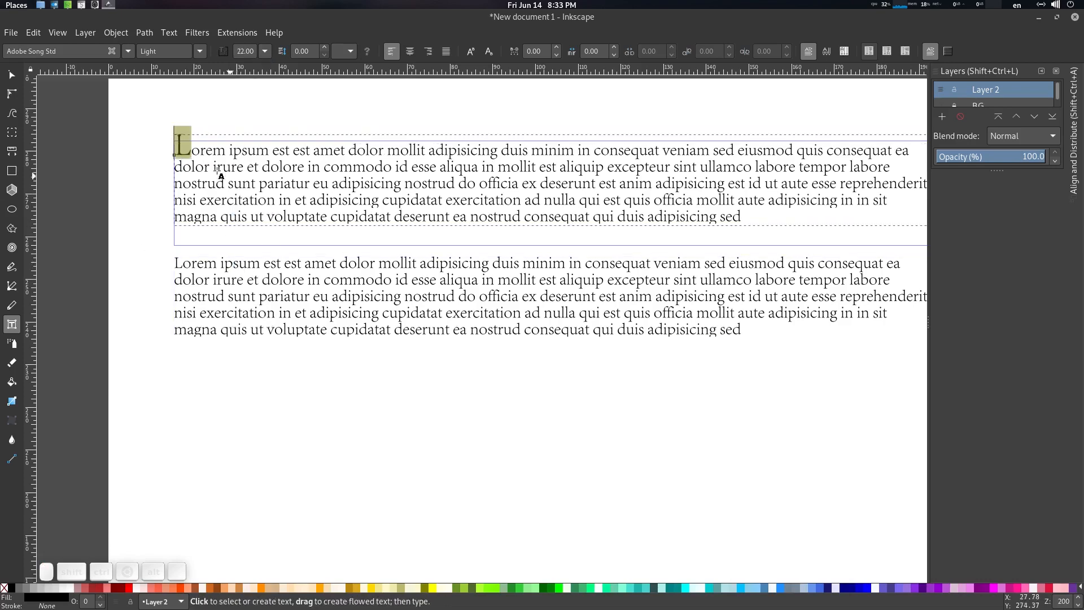
click(12, 76)
click(104, 281)
Step: Edit the lower passage with the outermost style display on and set its outermost line spacing to 0
drag(139, 256, 156, 240)
double_click(283, 249)
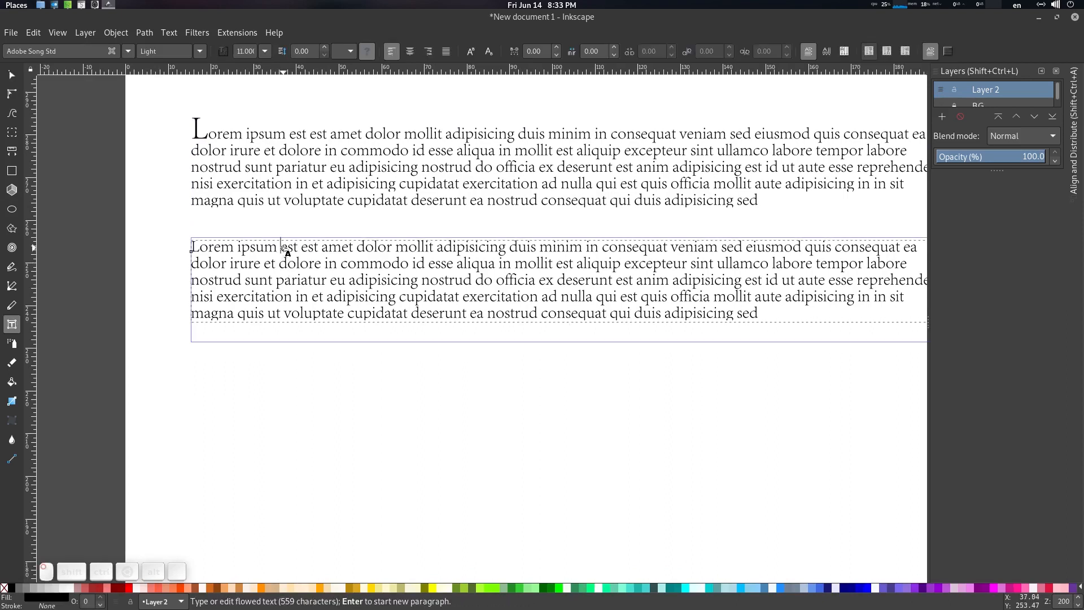
click(224, 52)
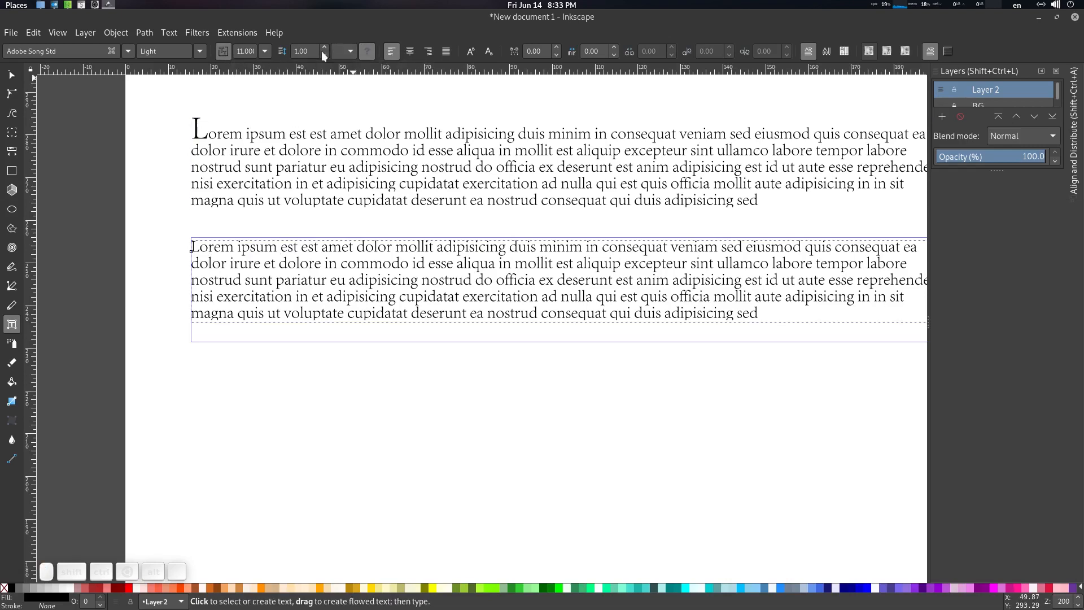
drag(309, 50, 291, 49)
text(0)
key(Return)
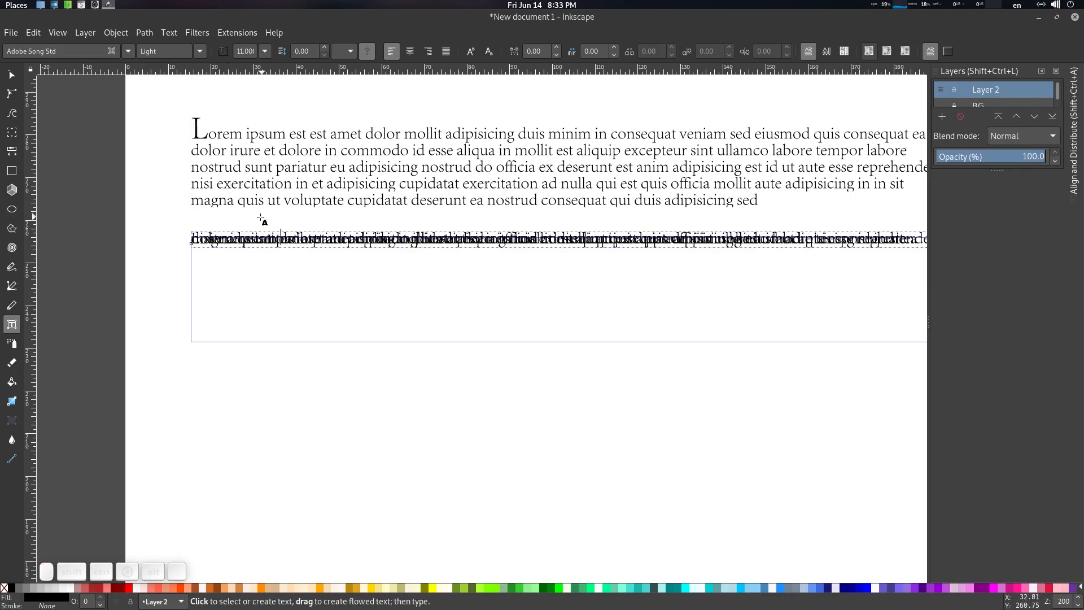
Step: Select all the text in the lower passage and set its inner line spacing to 1
drag(249, 239, 274, 73)
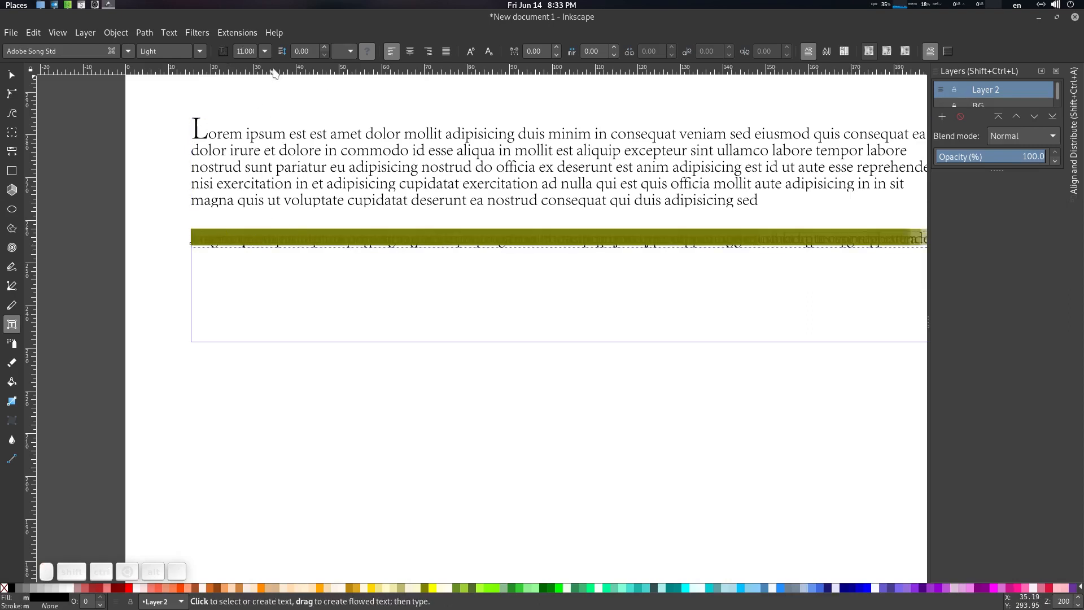
triple_click(309, 52)
text(1)
key(Return)
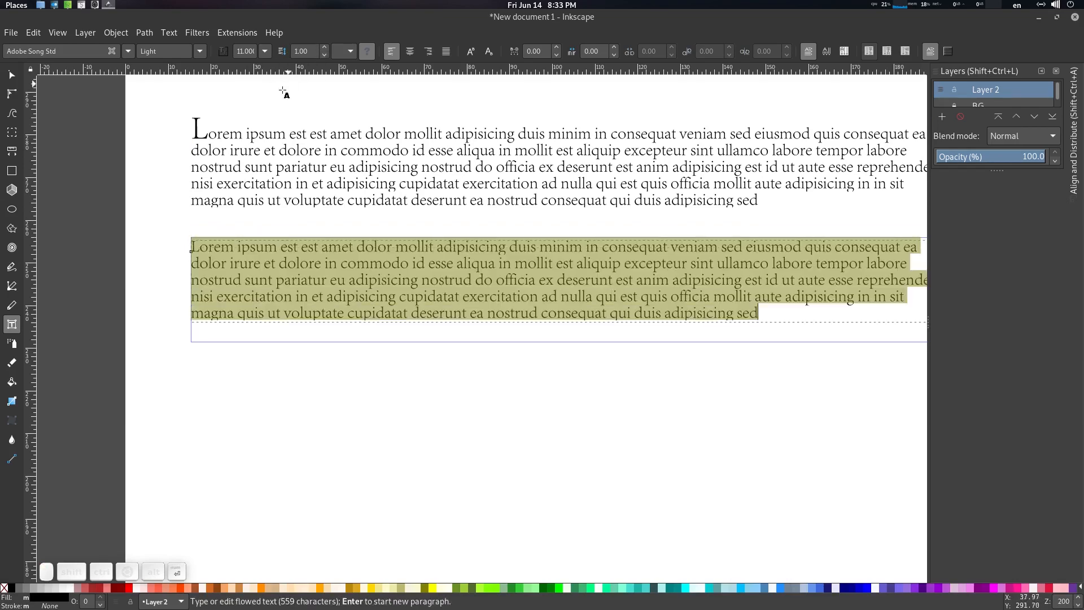
key(Escape)
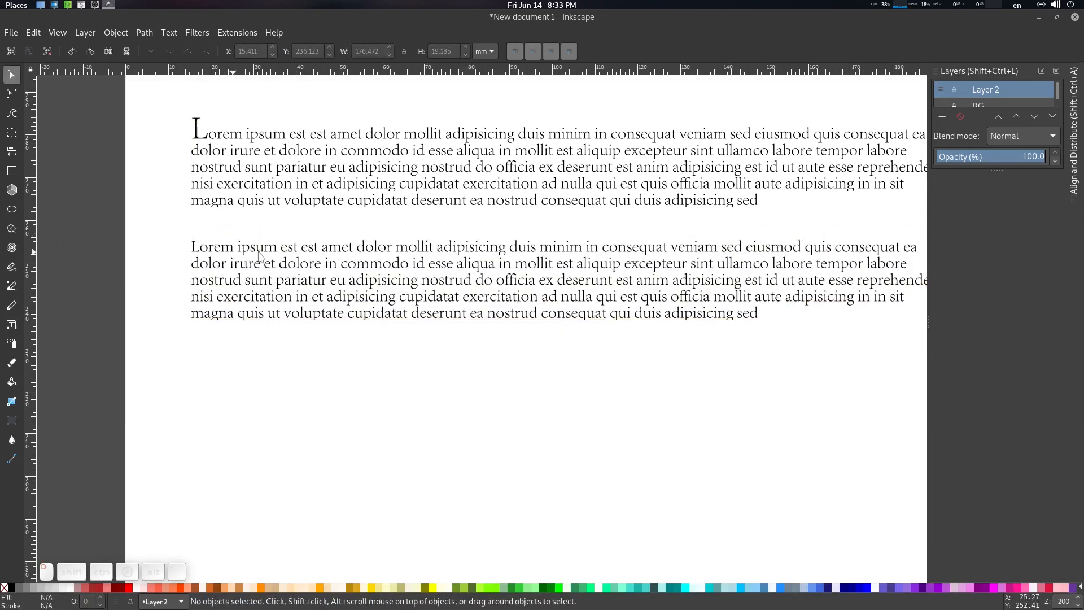
Step: Compare the inner and outermost style values of the lower passage with all its text selected
click(259, 248)
key(ctrl+a)
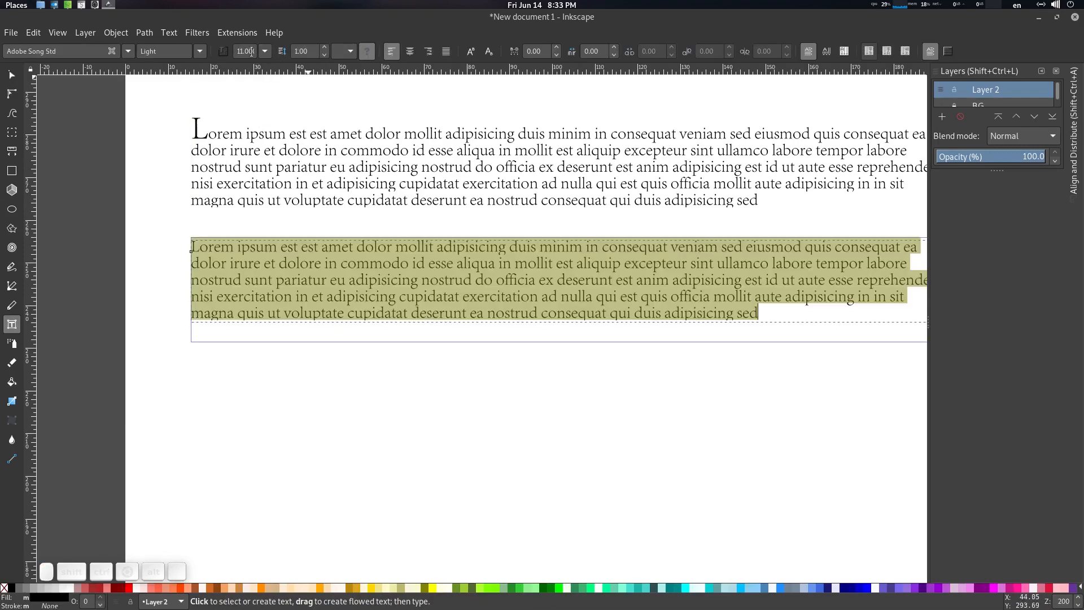
click(223, 51)
click(223, 51)
Step: Set the first letter of the lower passage to a font size of 22 with the outermost style display off
click(202, 253)
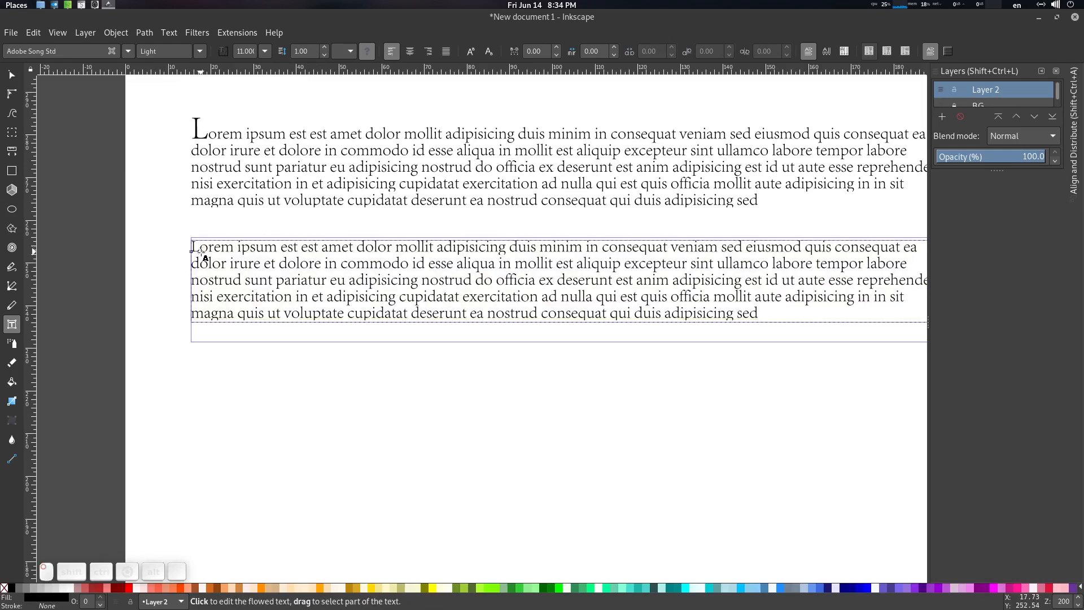
click(198, 246)
key(shift+Left)
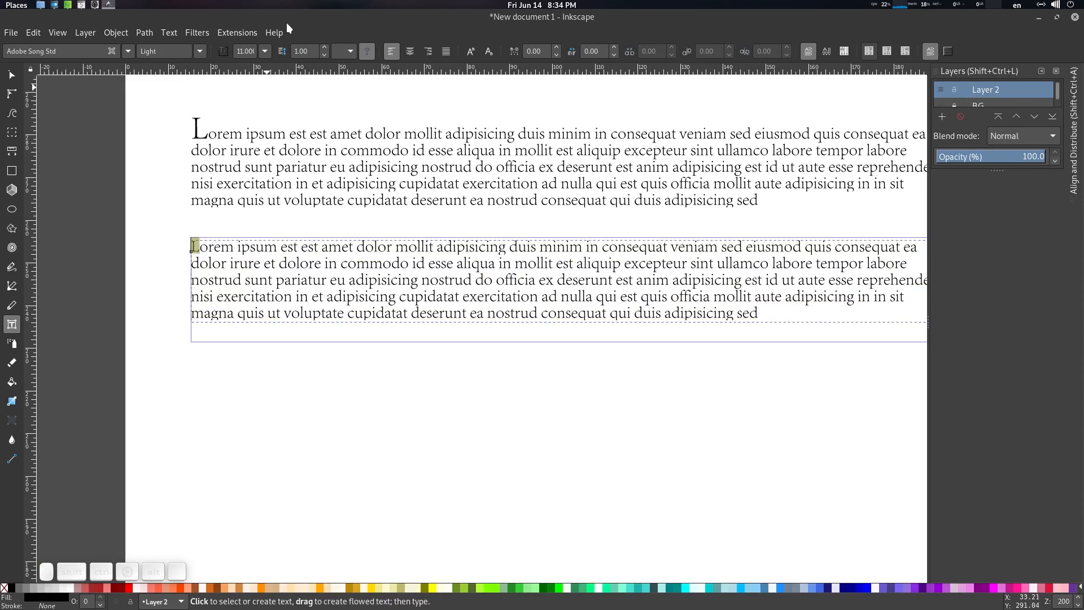
click(265, 51)
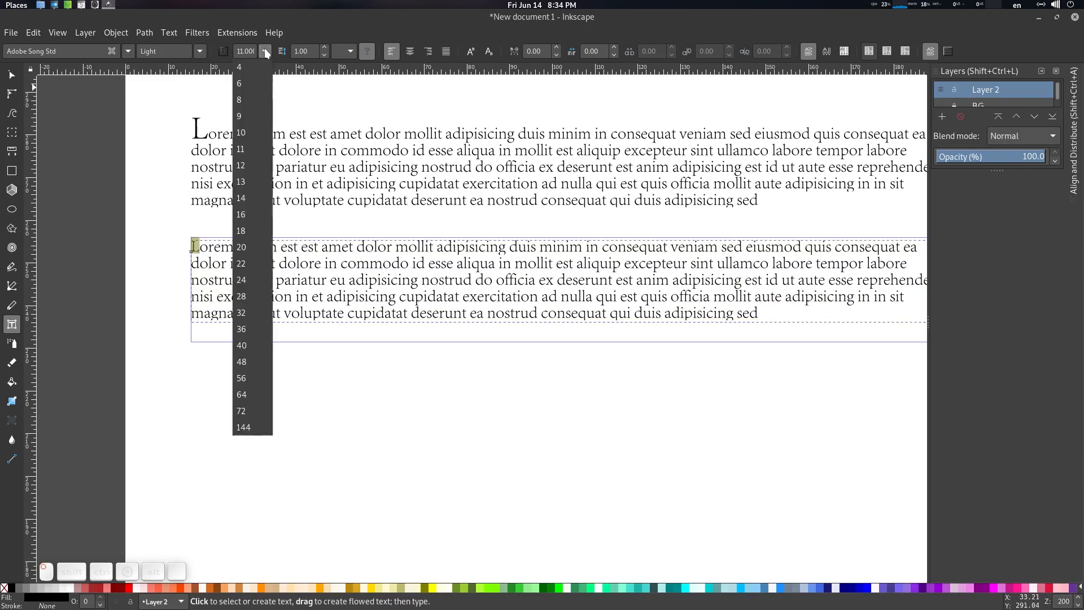
click(239, 263)
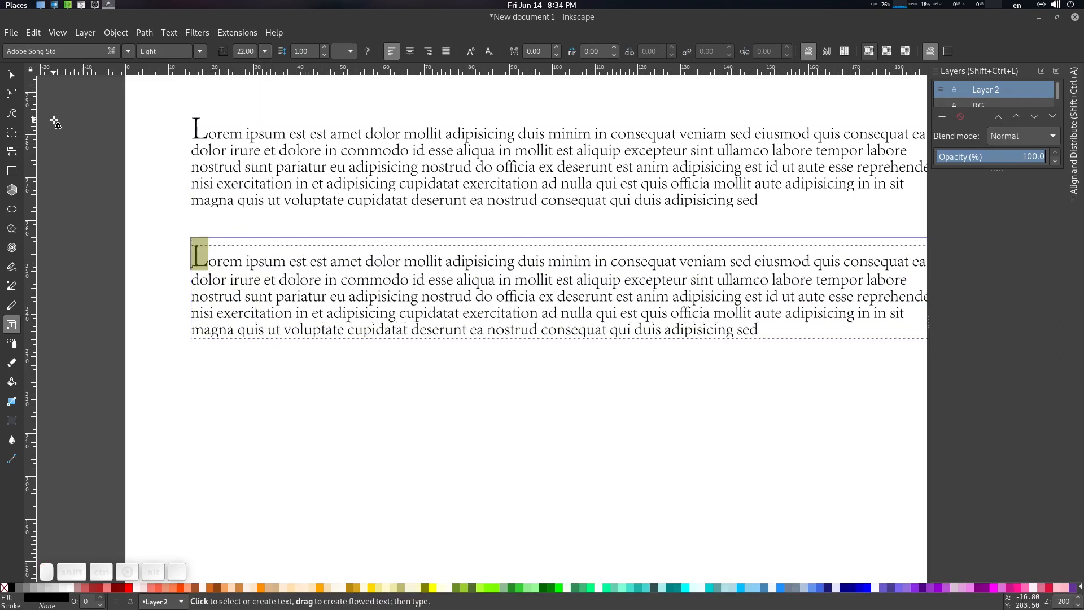
click(12, 75)
Step: Nudge the lower passage up over the upper one until their first lines coincide, to compare their line spacing
scroll(394, 296, down, 1)
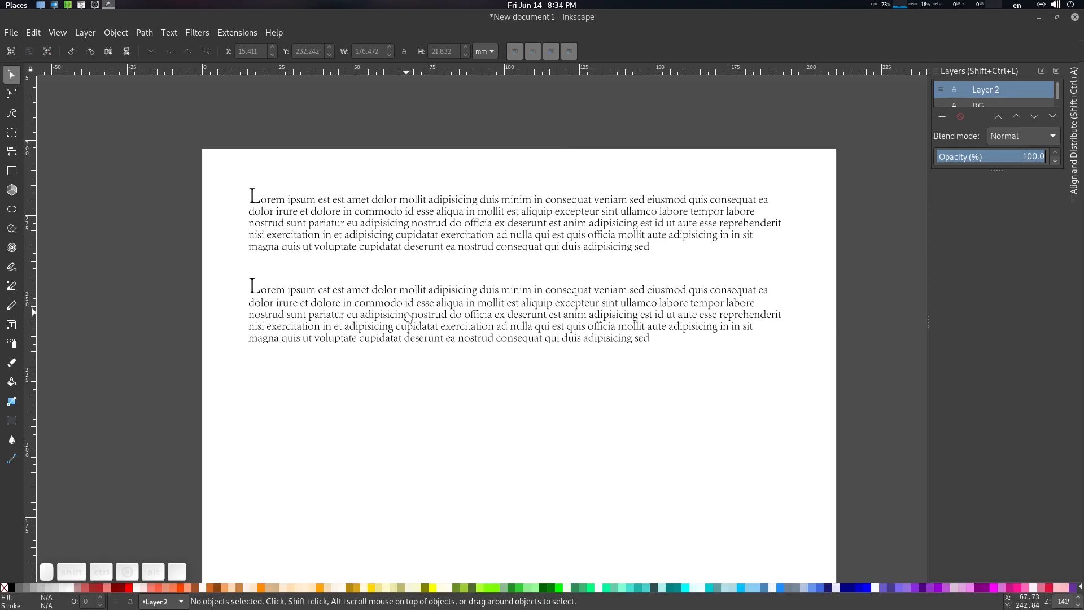
scroll(430, 315, up, 1)
drag(490, 312, 438, 330)
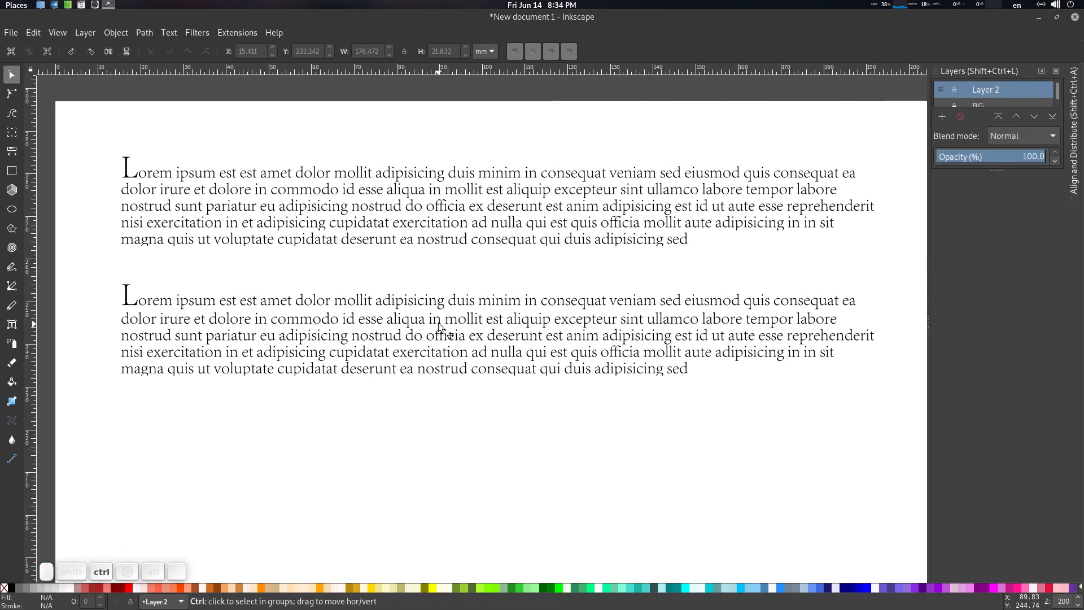
click(432, 303)
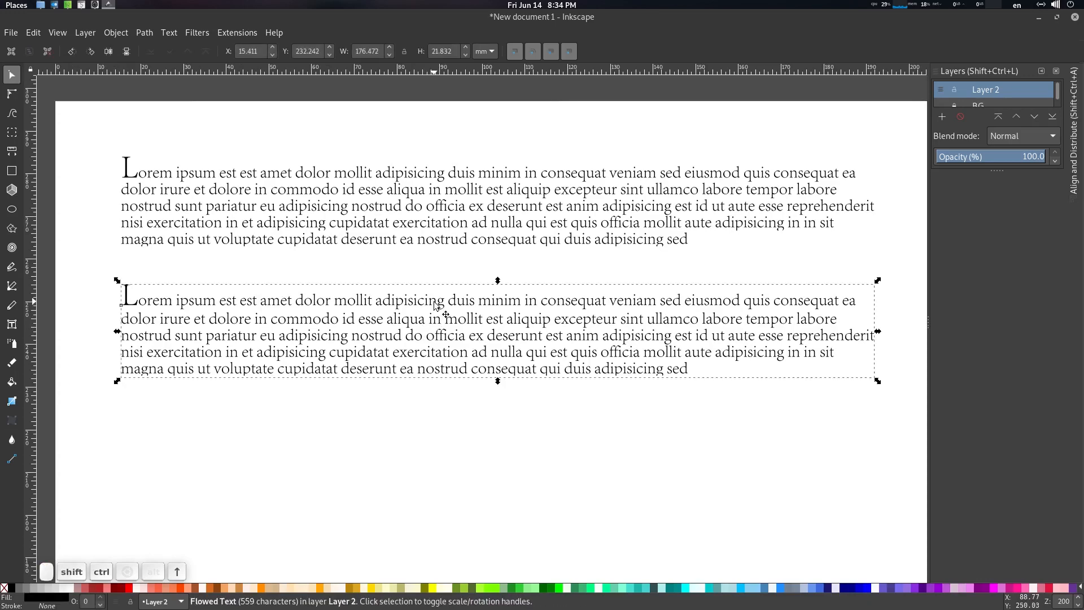
key(shift+Up)
key(shift+Up)
key(shift+Up)
key(shift+Up)
key(shift+Up)
key(shift+Up)
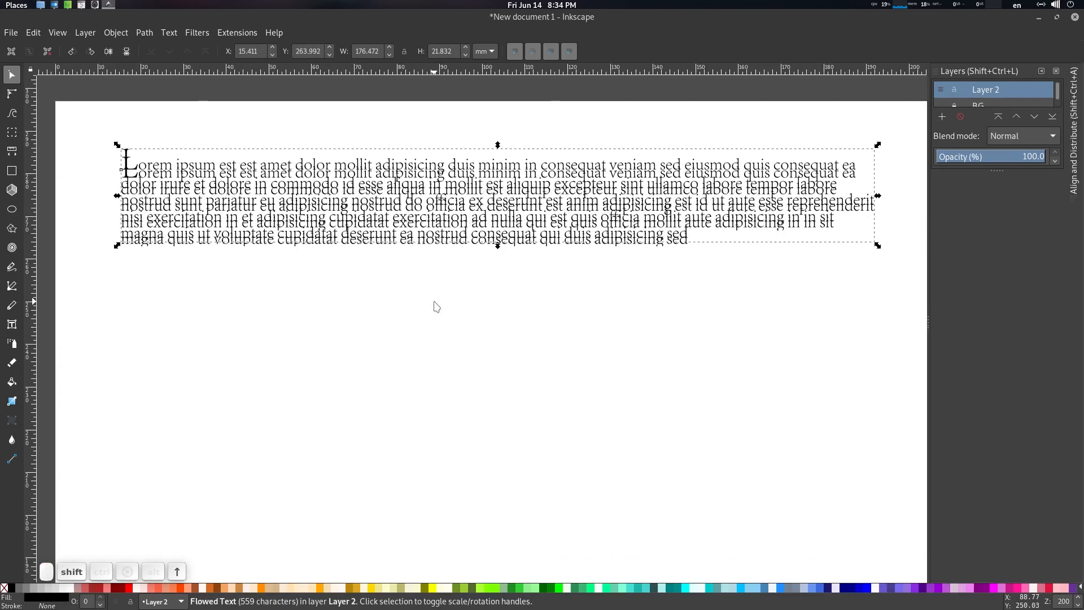
key(Down)
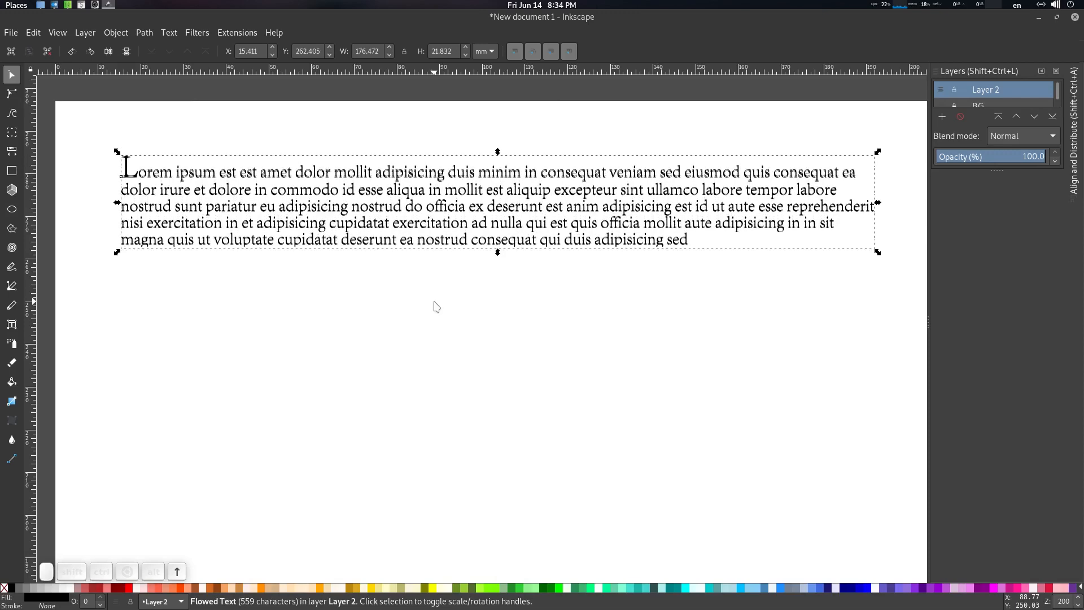
key(Down)
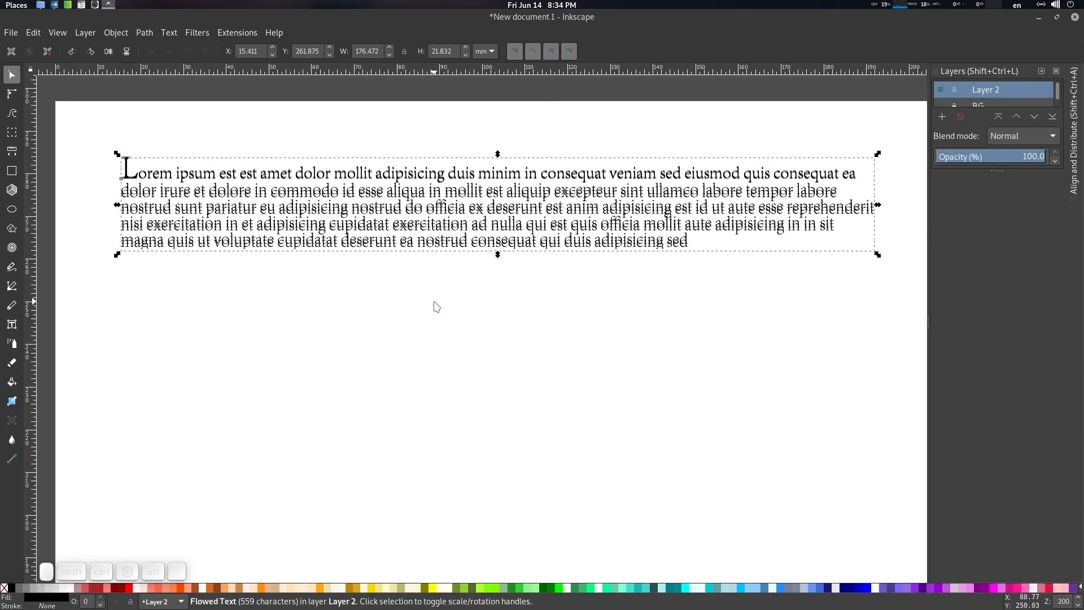
Step: Move the overlaid passage back down below the upper one and deselect it
key(shift+Down)
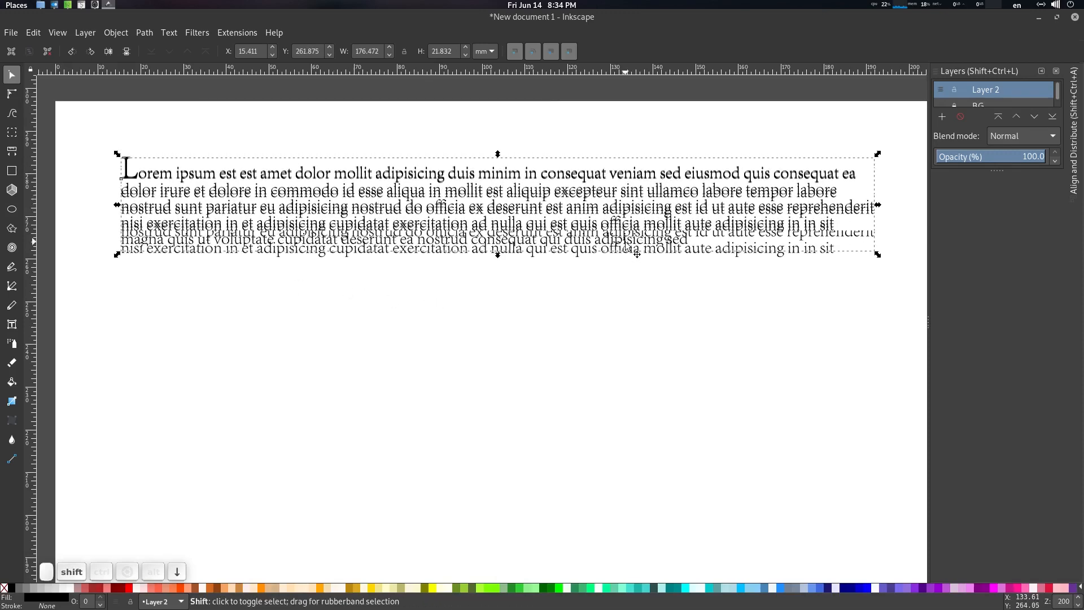
key(shift+Down)
key(shift+Down)
key(shift+Down)
key(shift+Down)
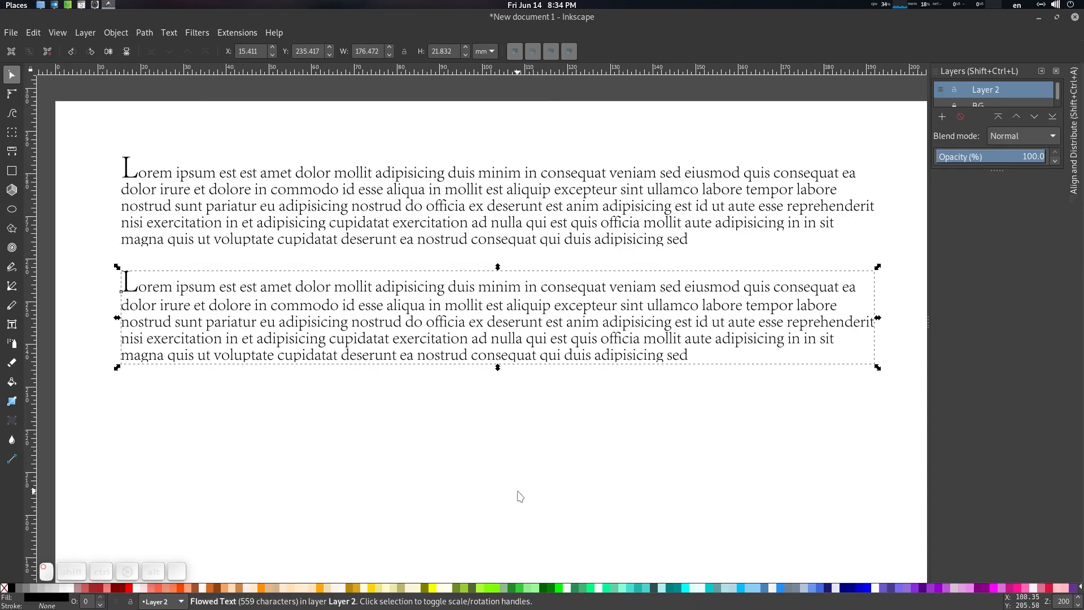
click(517, 496)
Step: Select all the text in the lower passage and examine its font size and line spacing values
scroll(470, 344, down, 2)
drag(483, 337, 507, 300)
scroll(442, 276, up, 1)
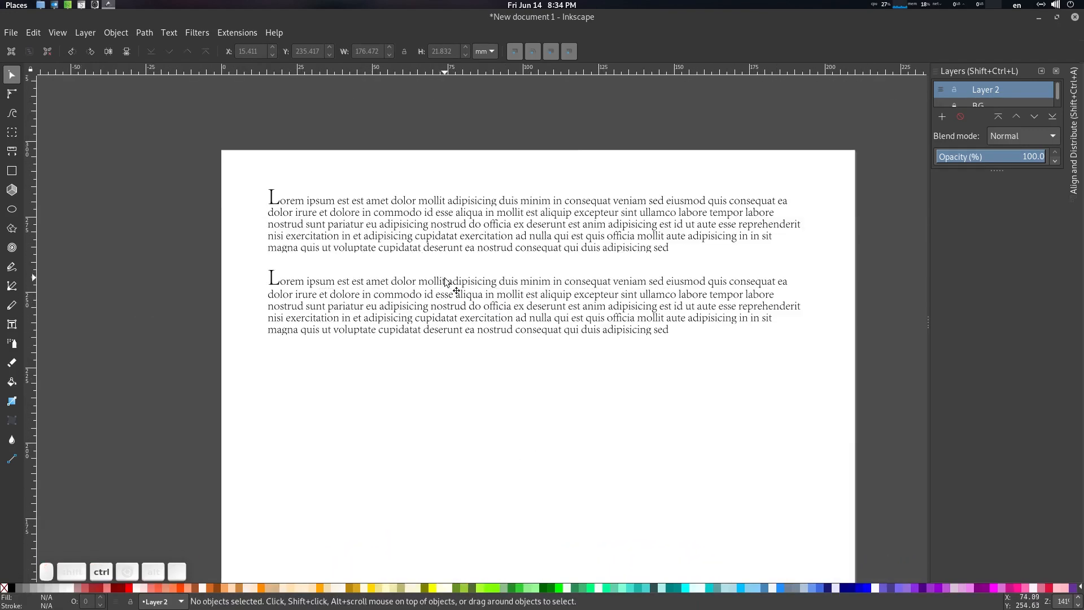
drag(445, 280, 407, 253)
double_click(409, 252)
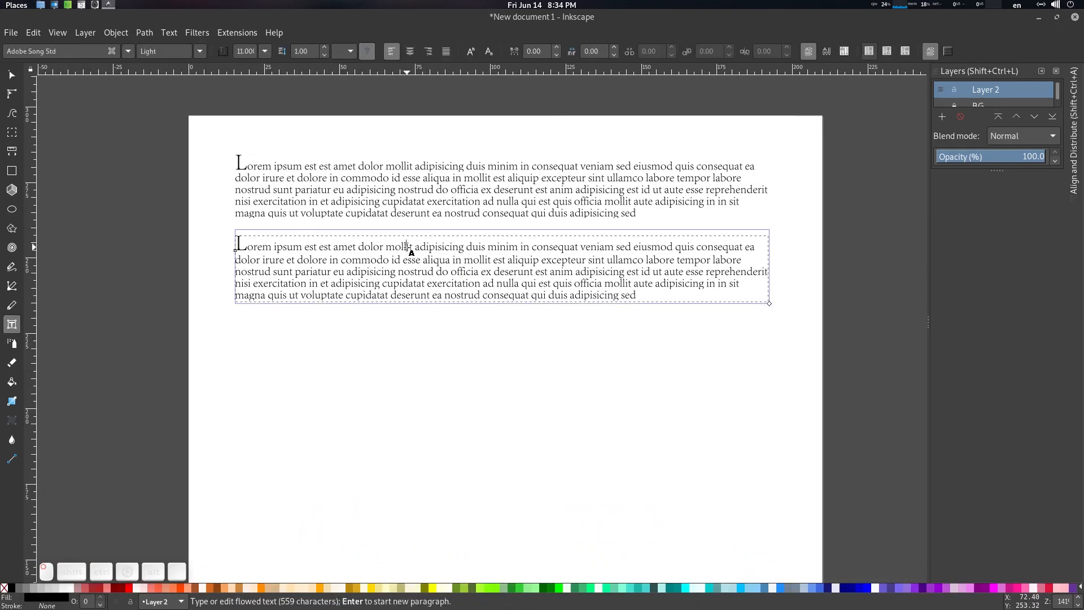
key(ctrl+a)
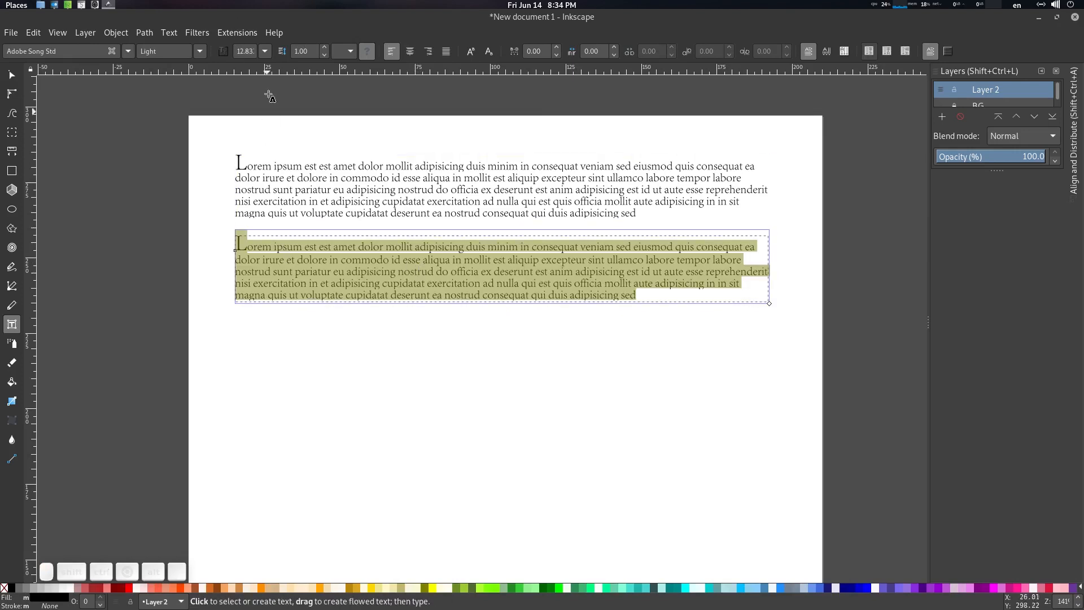
click(223, 53)
click(310, 51)
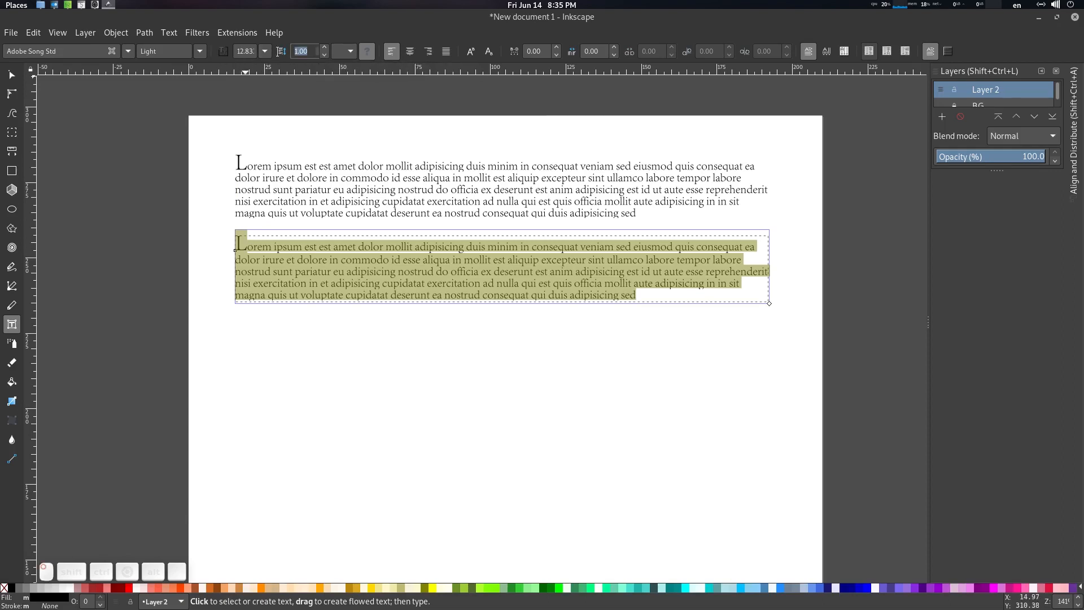
Step: Try outermost line spacings of 1 and 2 on the lower passage, and undo them
click(222, 51)
mouse_move(315, 49)
mouse_down()
mouse_move(282, 61)
mouse_move(302, 52)
mouse_up()
key(Return)
text(1)
key(Return)
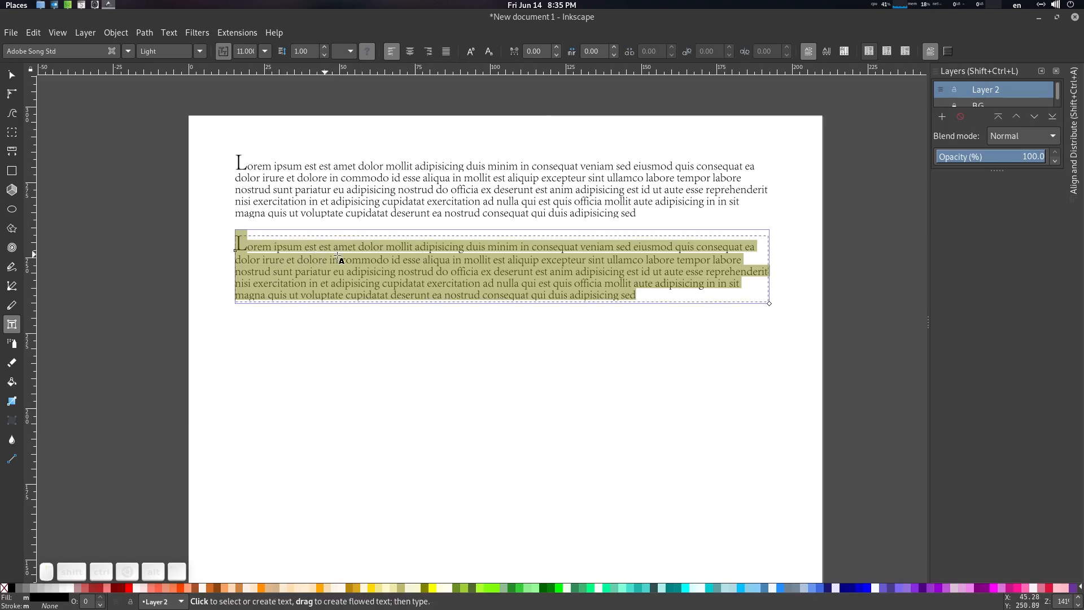
click(325, 48)
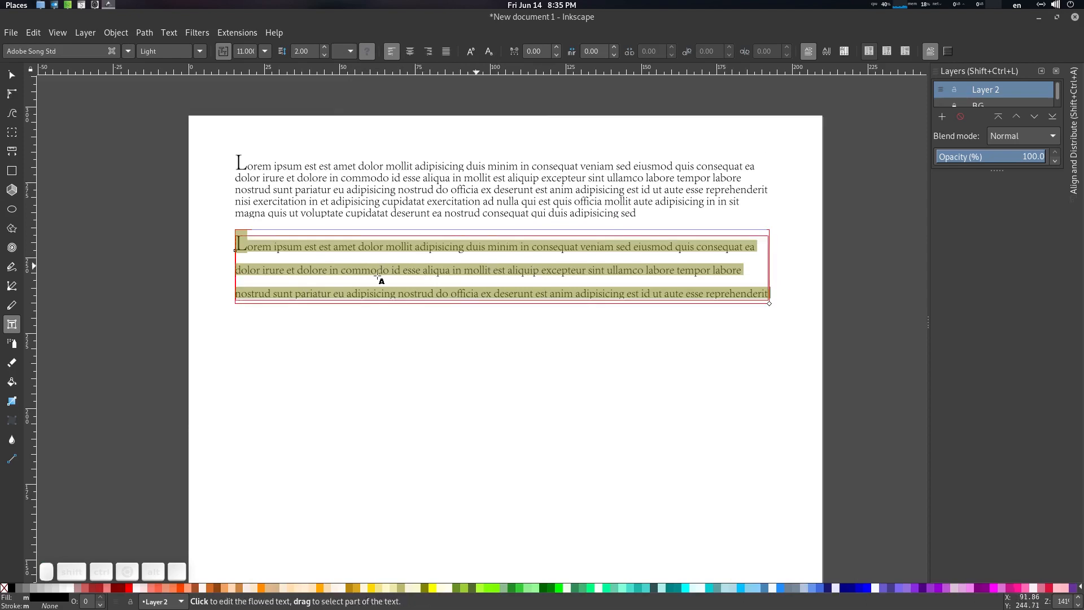
key(ctrl+z)
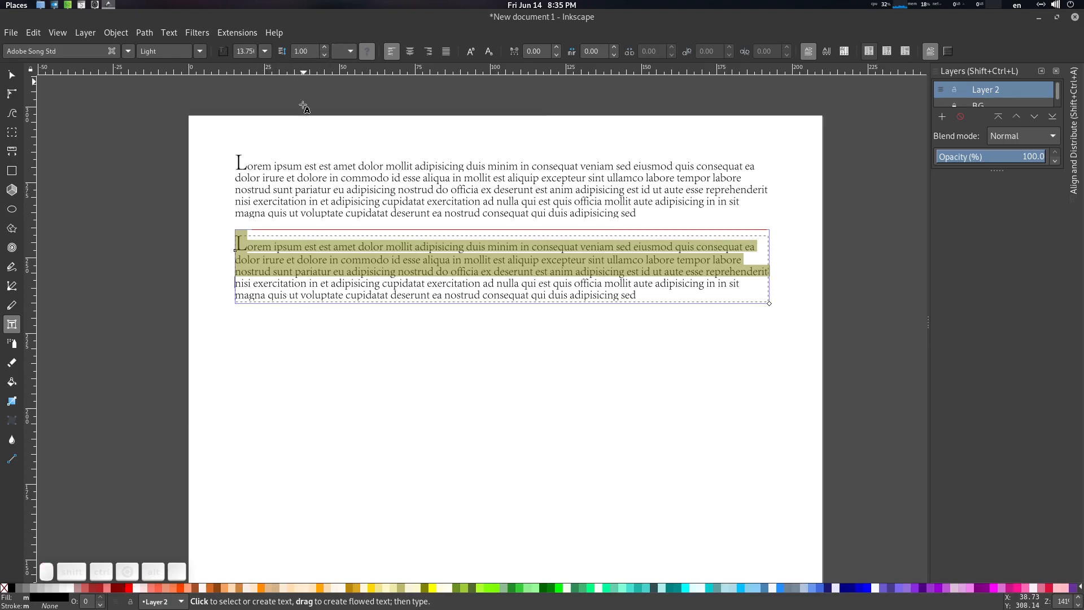
Step: Select all the text in the lower passage and set its inner line spacing to 2
click(292, 263)
key(ctrl+a)
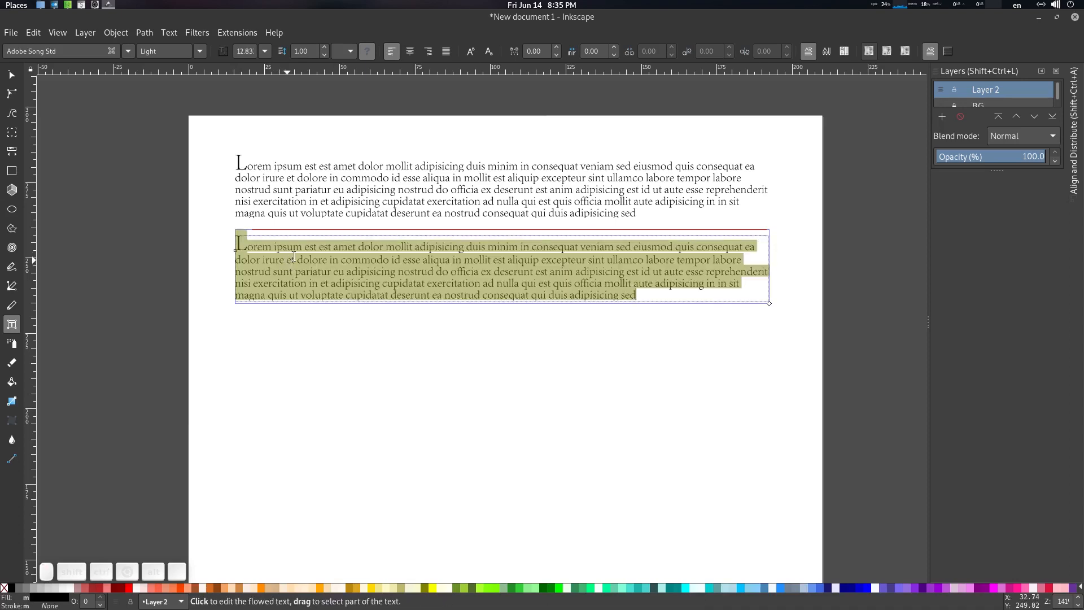
click(299, 51)
text(1)
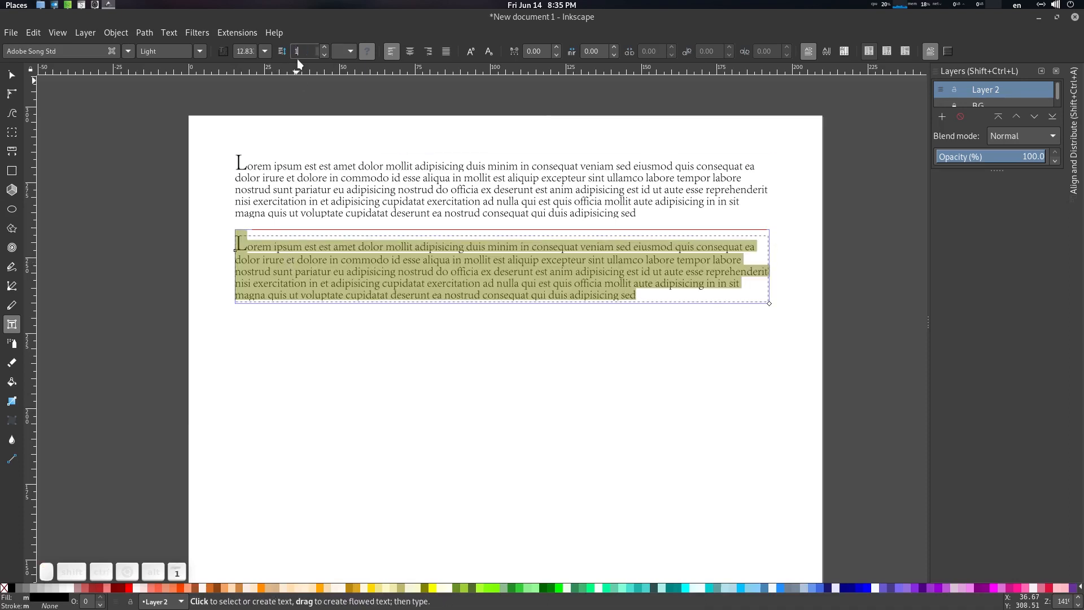
key(BackSpace)
text(2)
key(Return)
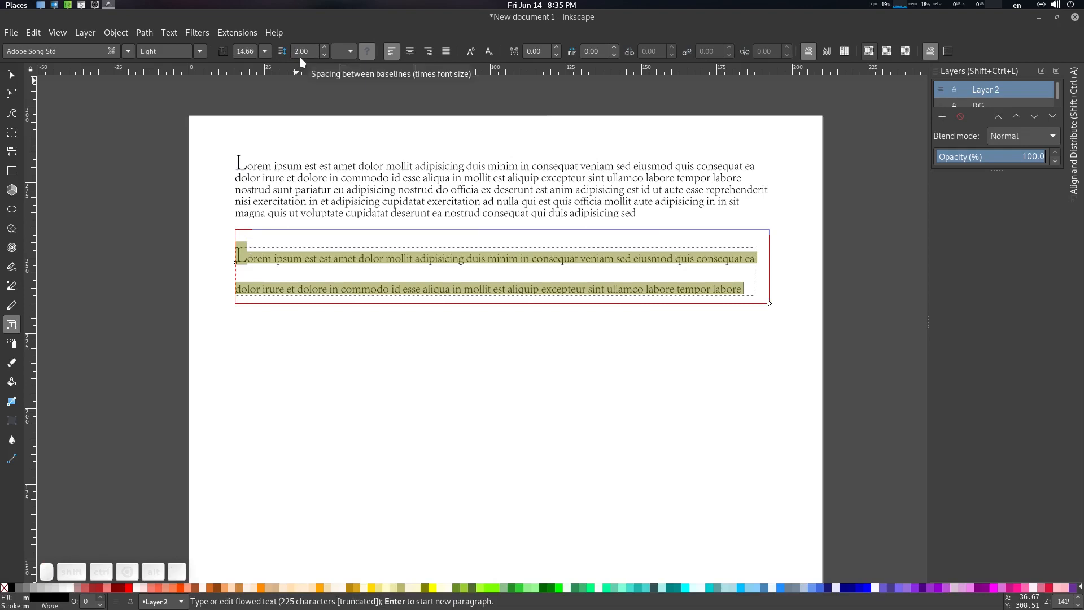
Step: Set the lower passage's inner line spacing to 0.2, and set its highlighted first two lines to 1
drag(311, 50, 268, 56)
text(.2)
key(Return)
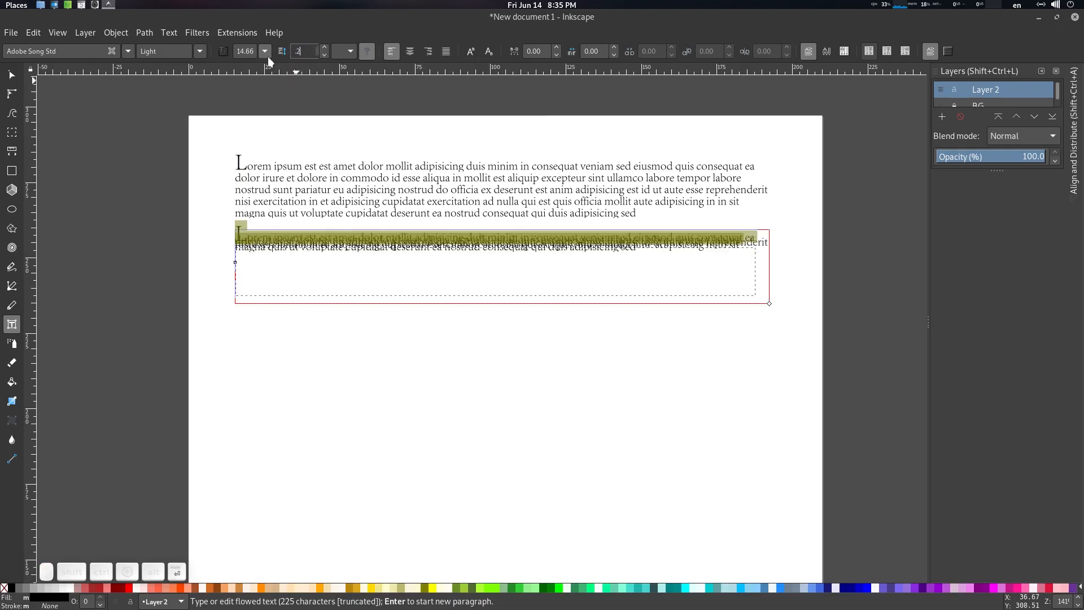
text(1)
key(Return)
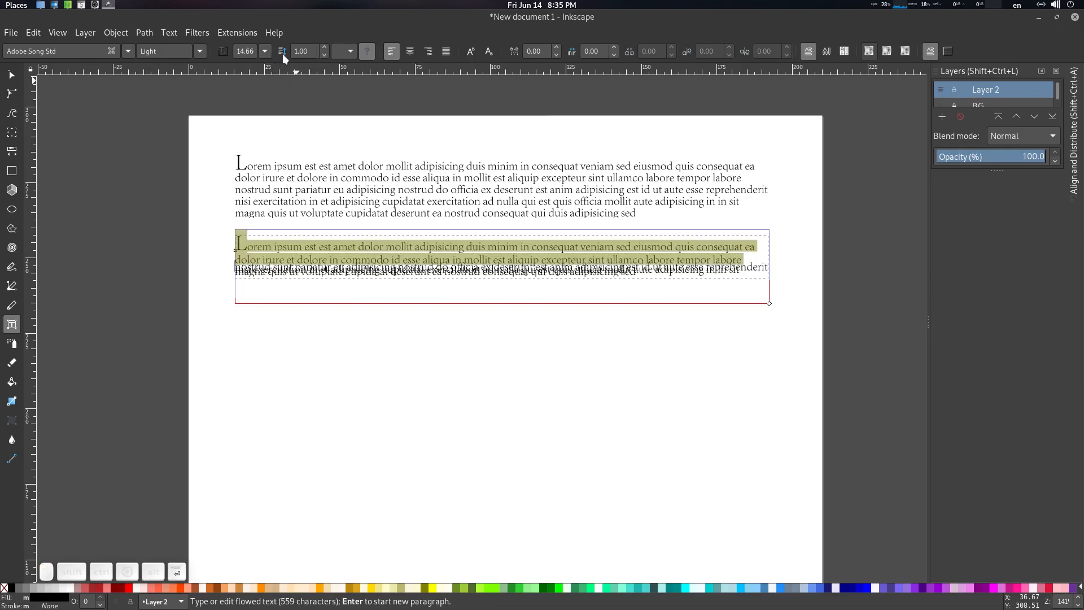
Step: Place the cursor in the lower passage's overlapping lines and enlarge its text frame downwards and slightly wider
click(440, 276)
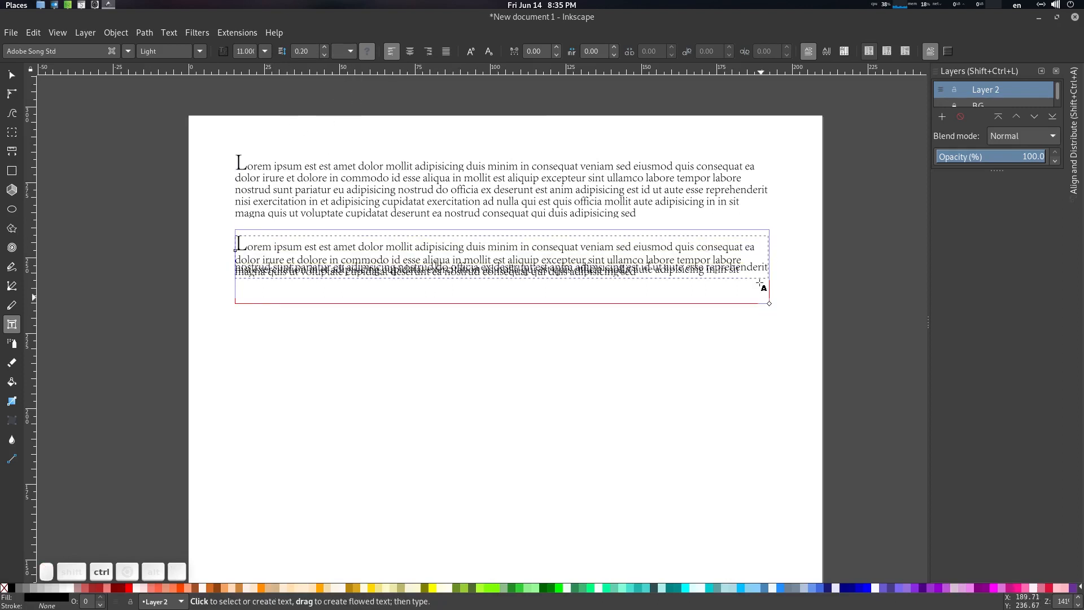
drag(769, 304, 775, 332)
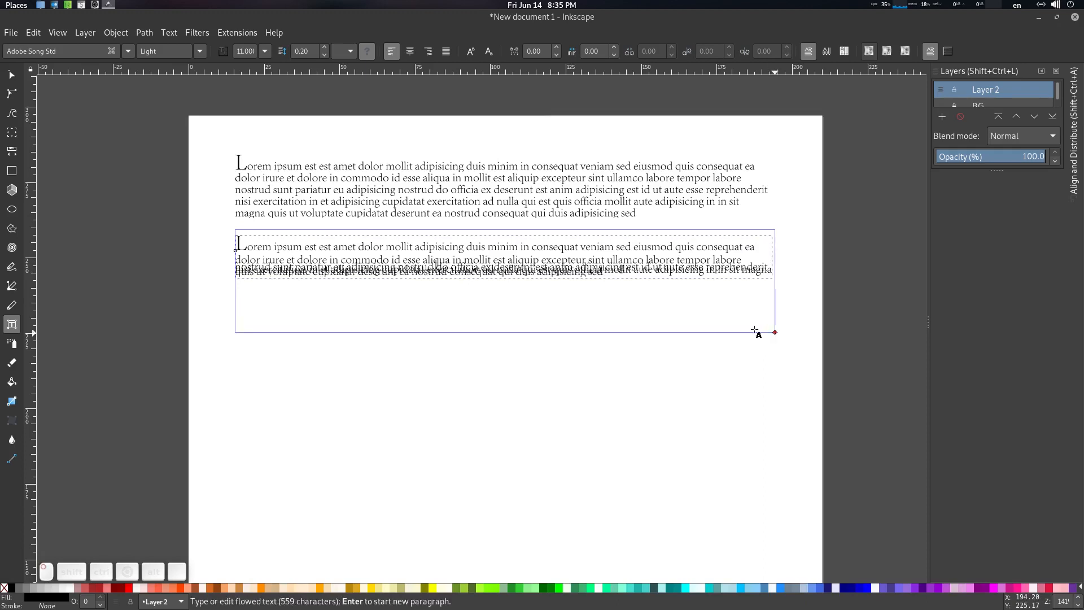
Step: Select all the text in the lower passage and set its inner line spacing to 1
key(ctrl+a)
drag(309, 50, 278, 48)
text(1)
key(Return)
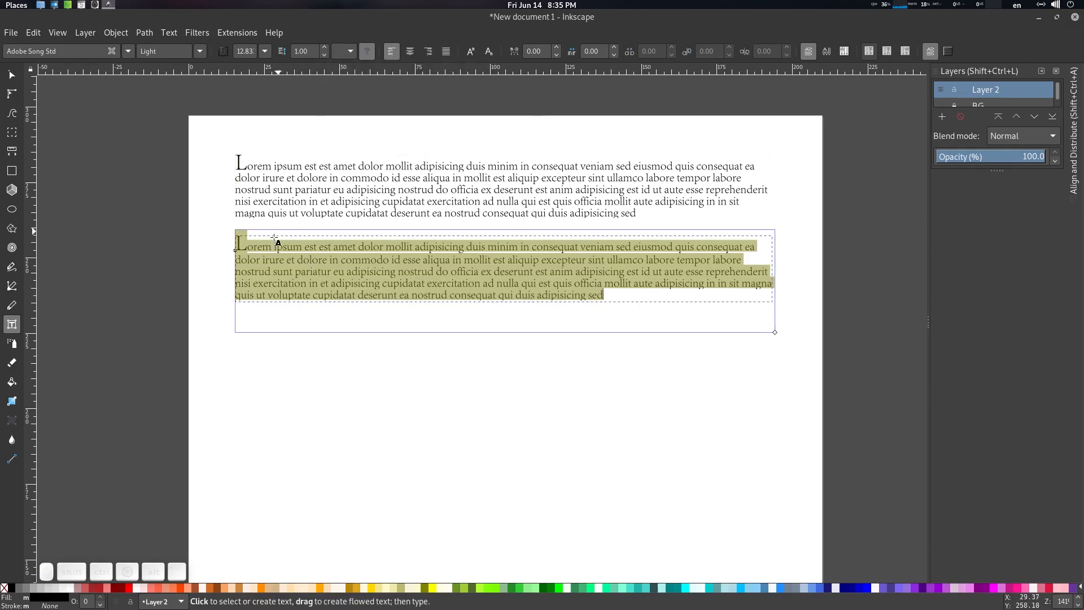
Step: Check the lower passage's outermost font size and line spacing, and deselect the passage
click(314, 50)
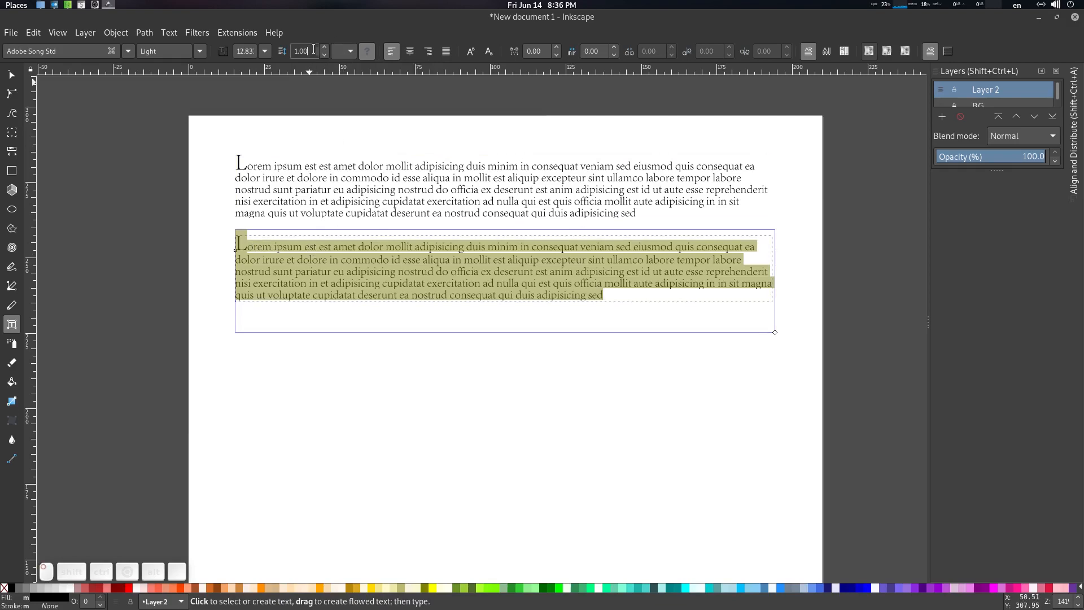
click(223, 51)
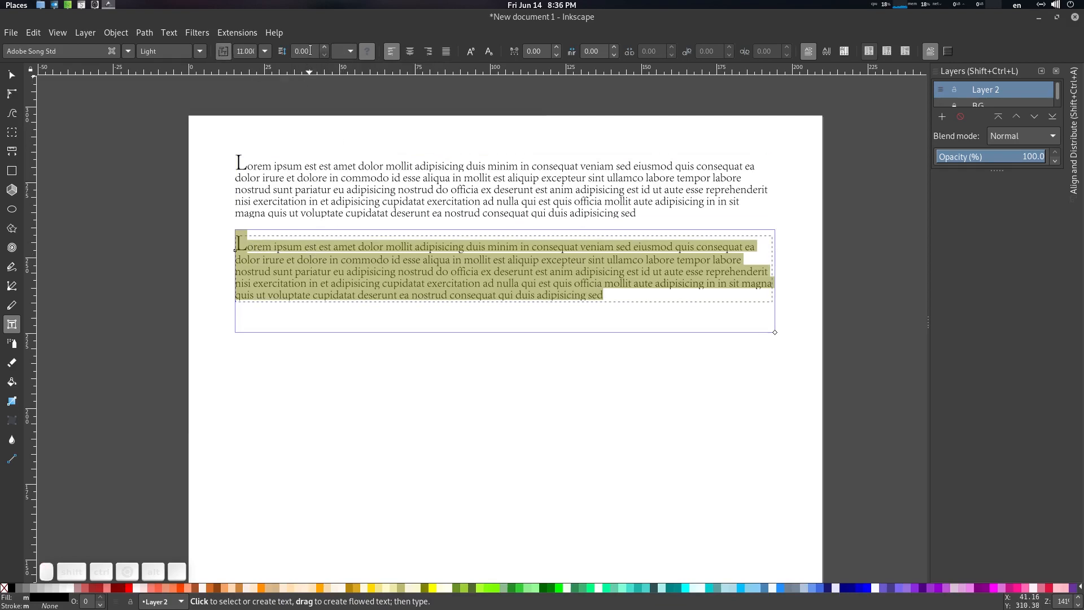
drag(310, 50, 293, 49)
click(17, 76)
click(399, 310)
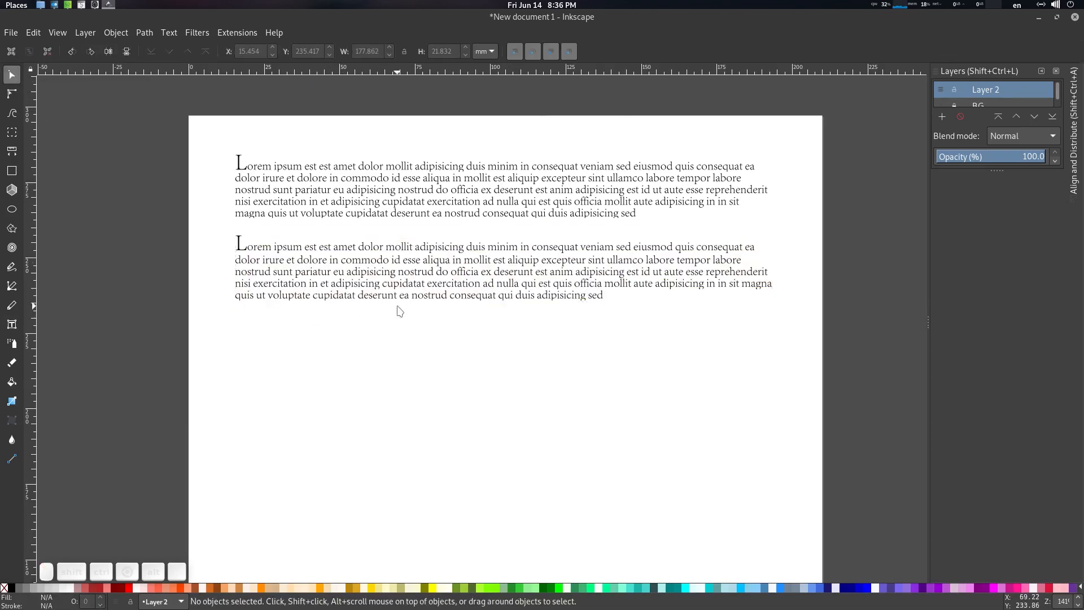
Step: Select all the text in the upper passage and examine its font size and line spacing
scroll(416, 303, down, 1)
scroll(429, 307, down, 1)
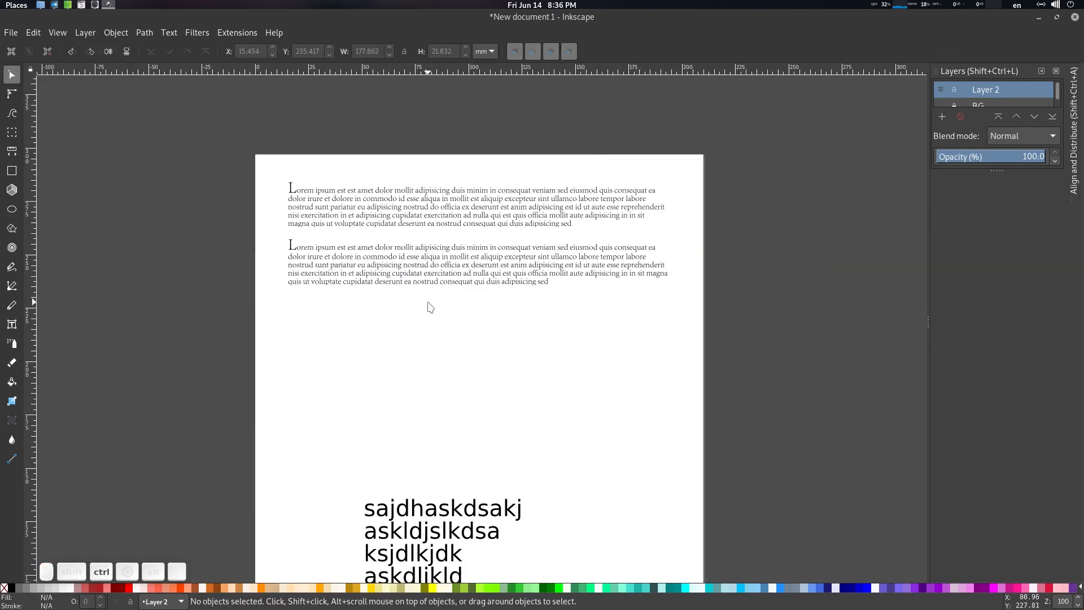
click(386, 198)
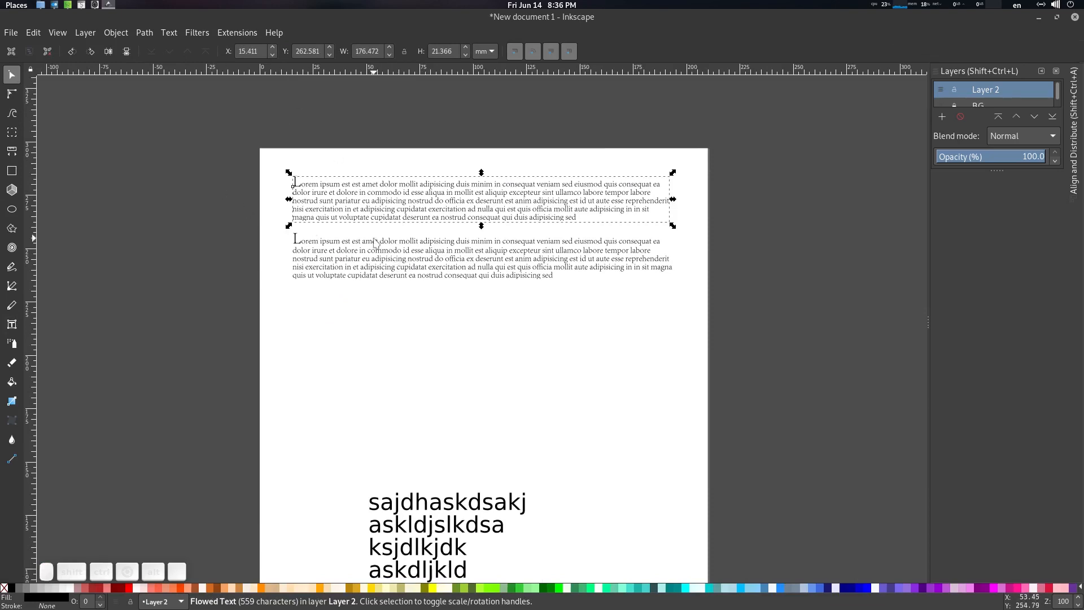
click(369, 213)
triple_click(372, 210)
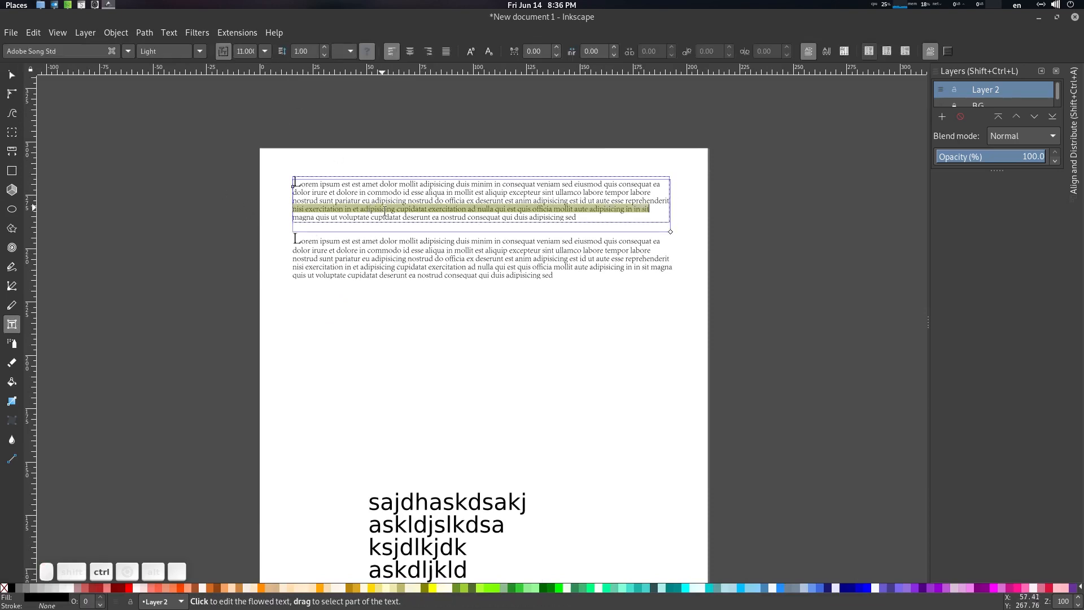
key(ctrl+a)
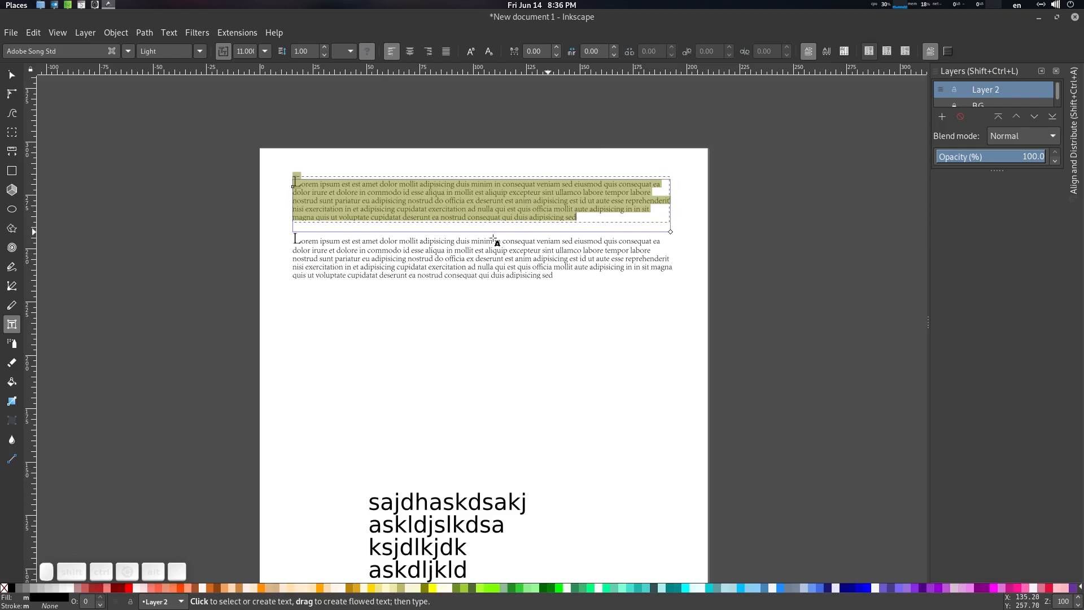
click(11, 74)
Step: Set the outermost line spacing of the four-line sample text to 0 and its inner line spacing to 1
scroll(204, 303, down, 4)
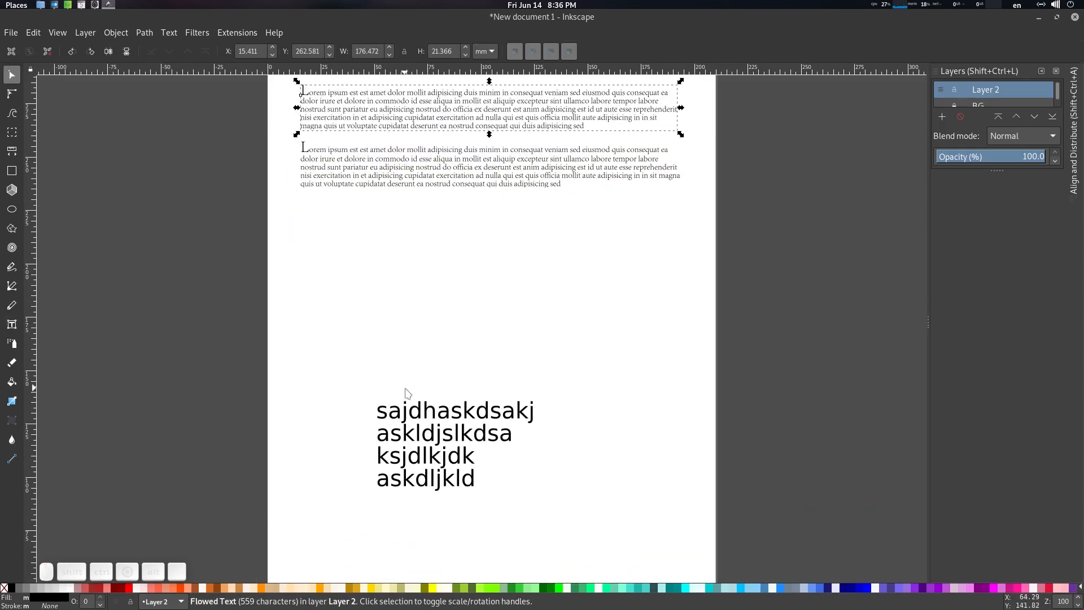
double_click(421, 416)
key(ctrl+a)
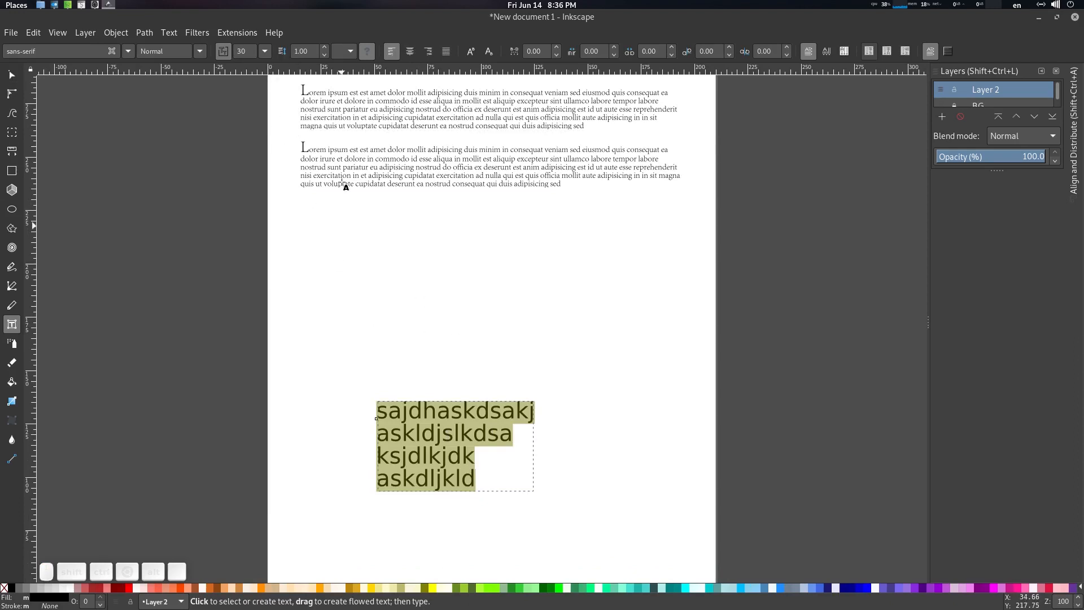
triple_click(302, 51)
text(0)
key(Return)
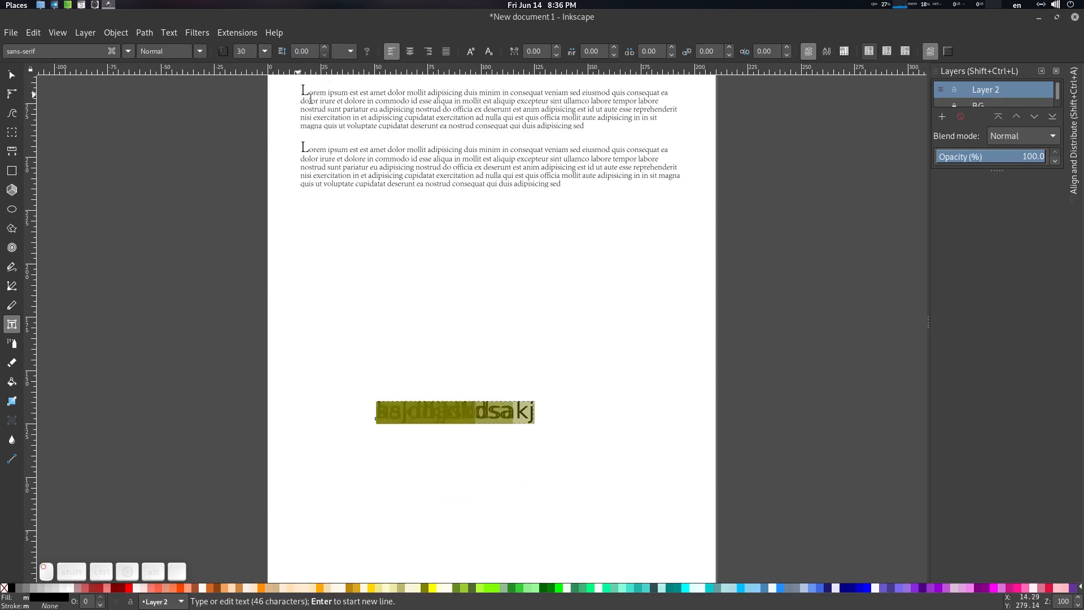
triple_click(290, 51)
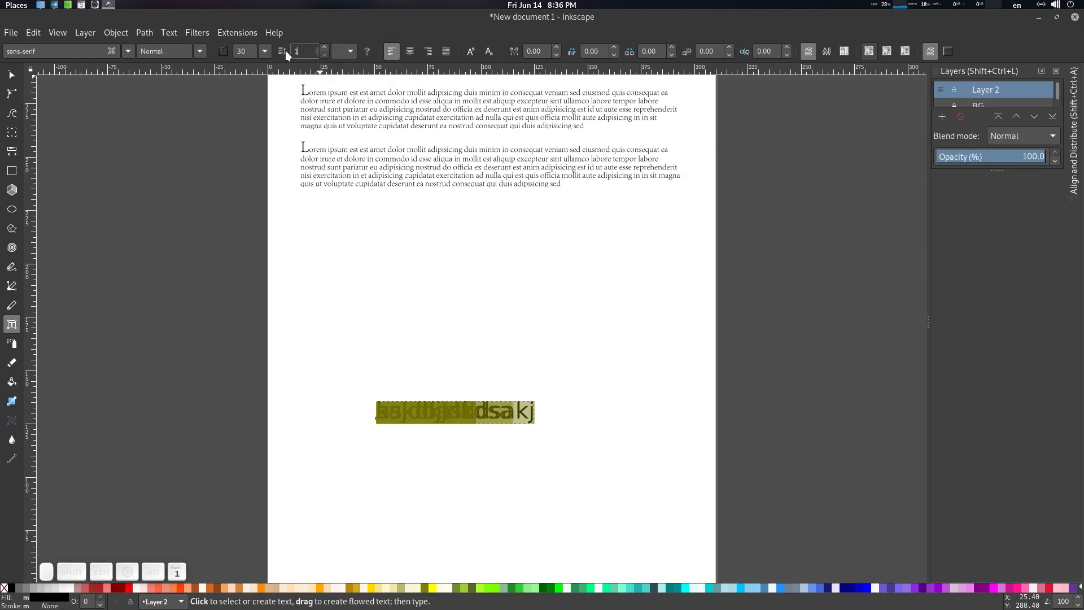
key(Return)
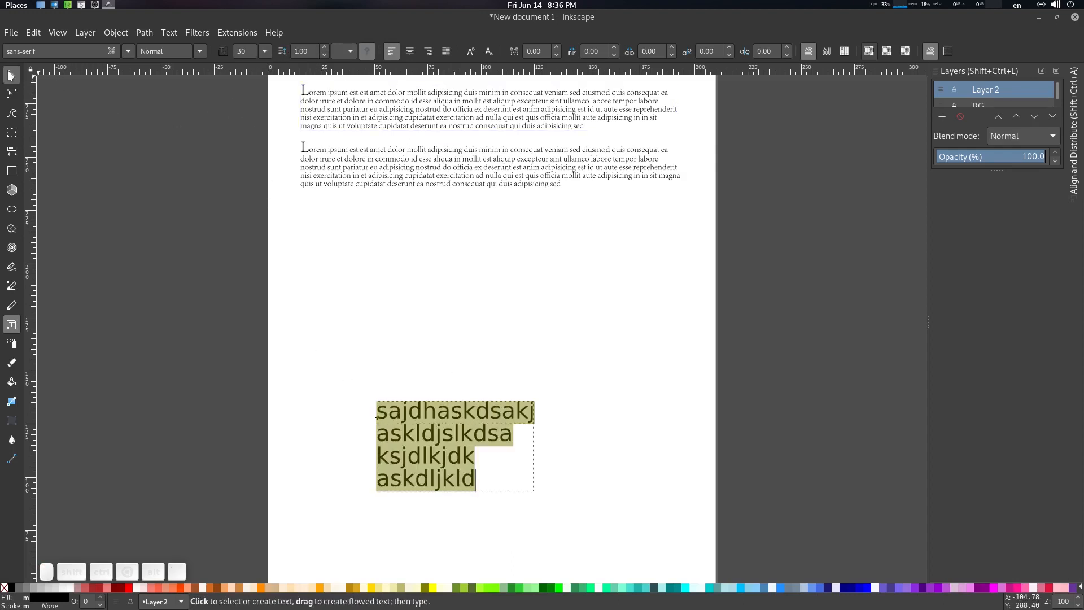
Step: Add a two-line text reading "CG" and "VIRUS" in the empty area below the two passages
click(11, 75)
drag(394, 324, 390, 399)
click(430, 363)
drag(444, 340, 437, 349)
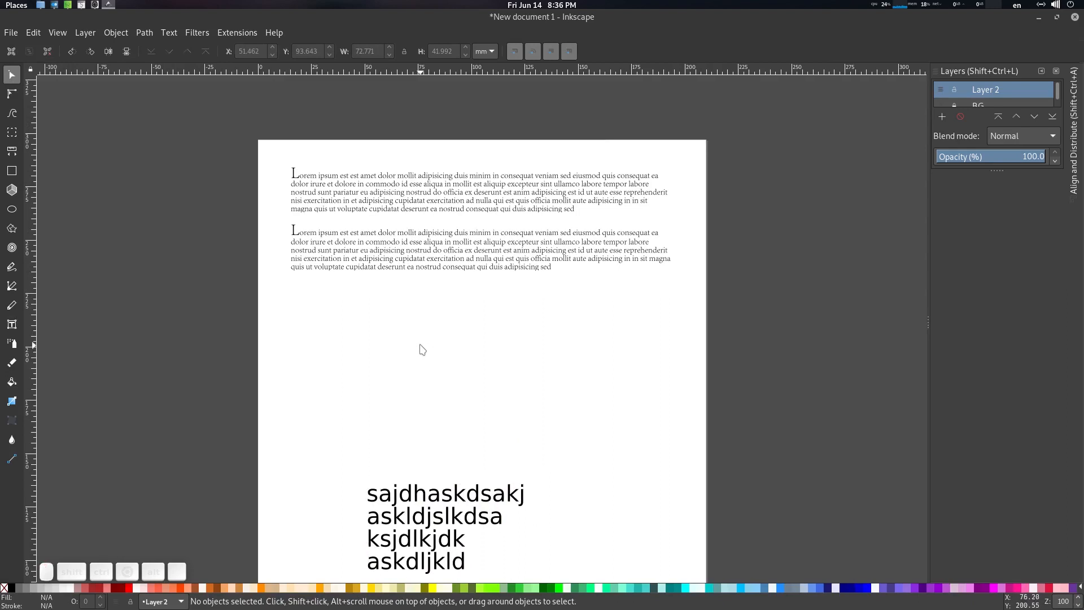
key(t)
click(437, 308)
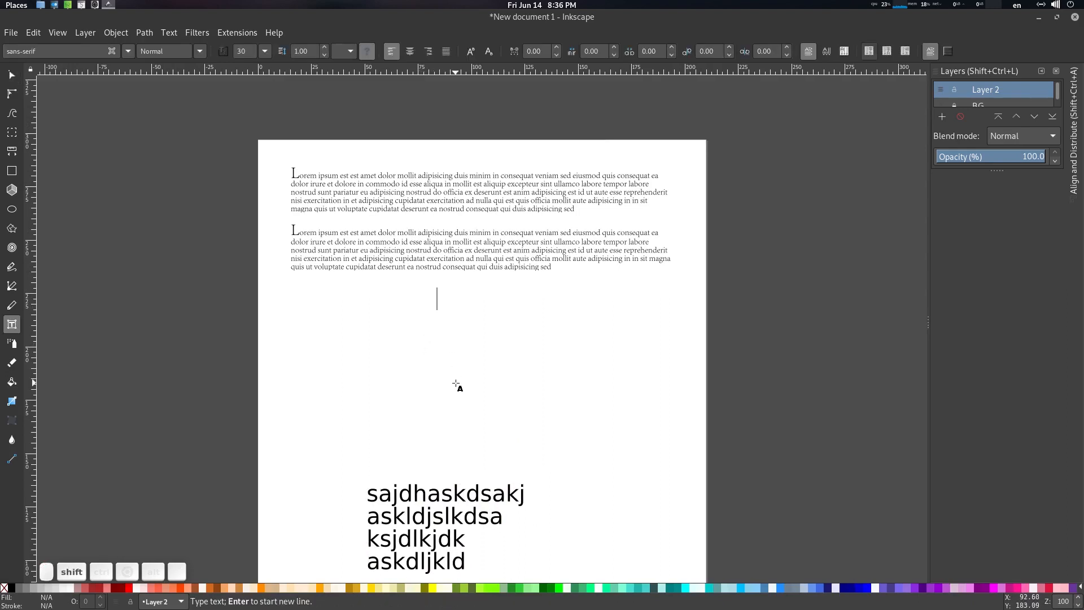
text(CG)
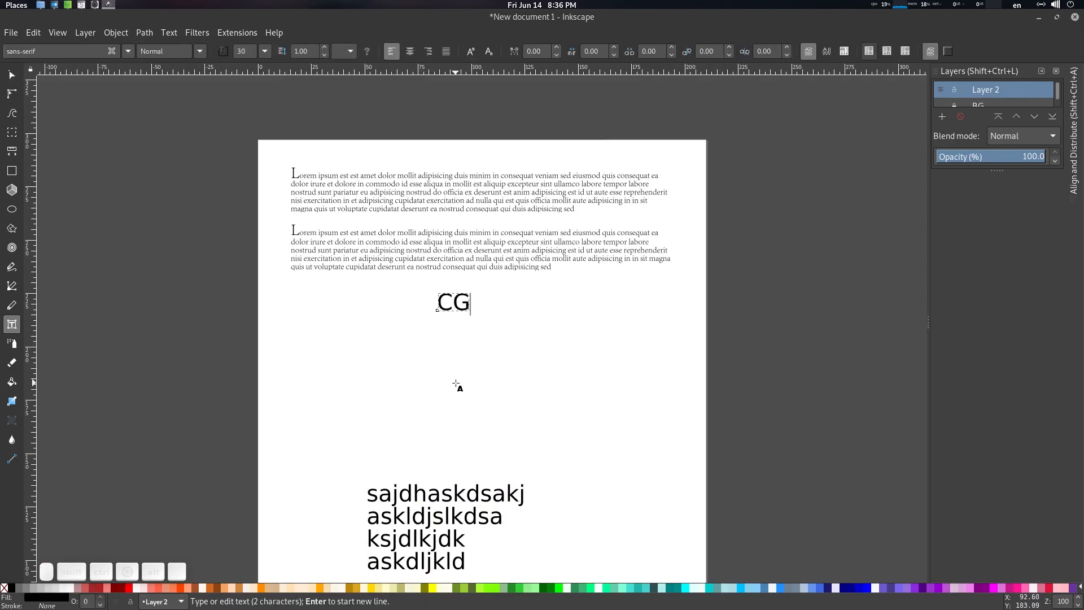
key(Return)
text(VIRUS)
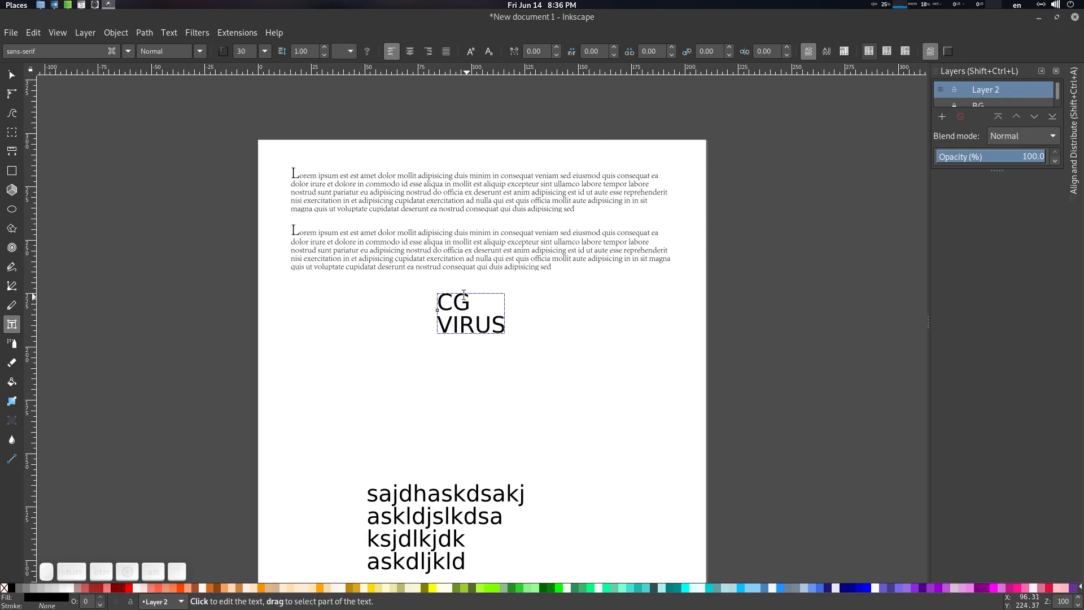
Step: Set the outermost line spacing of the CG VIRUS text to 0 and its inner line spacing to 1
key(ctrl+a)
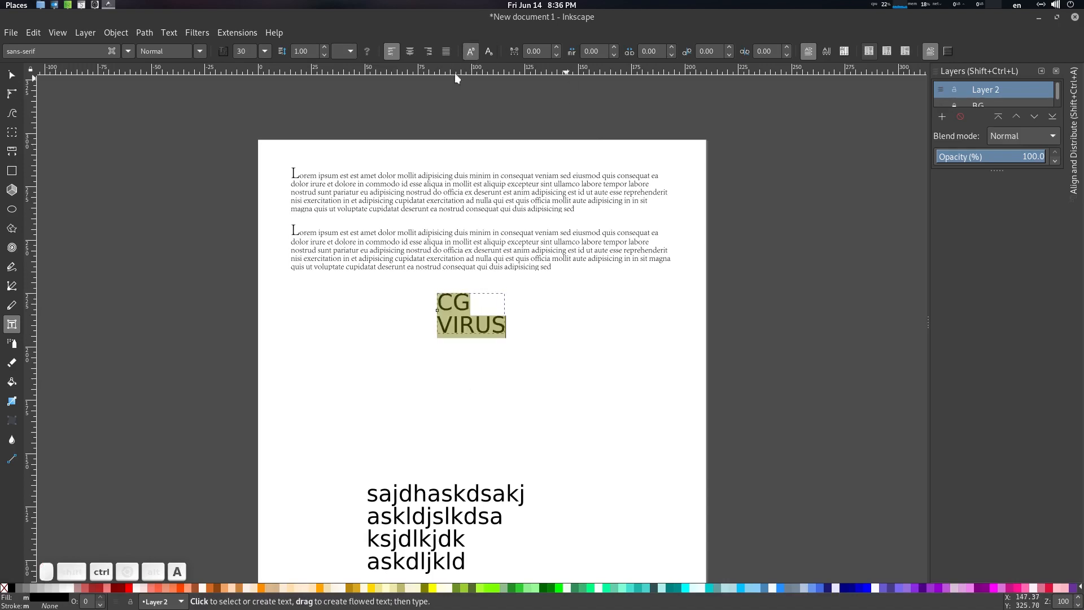
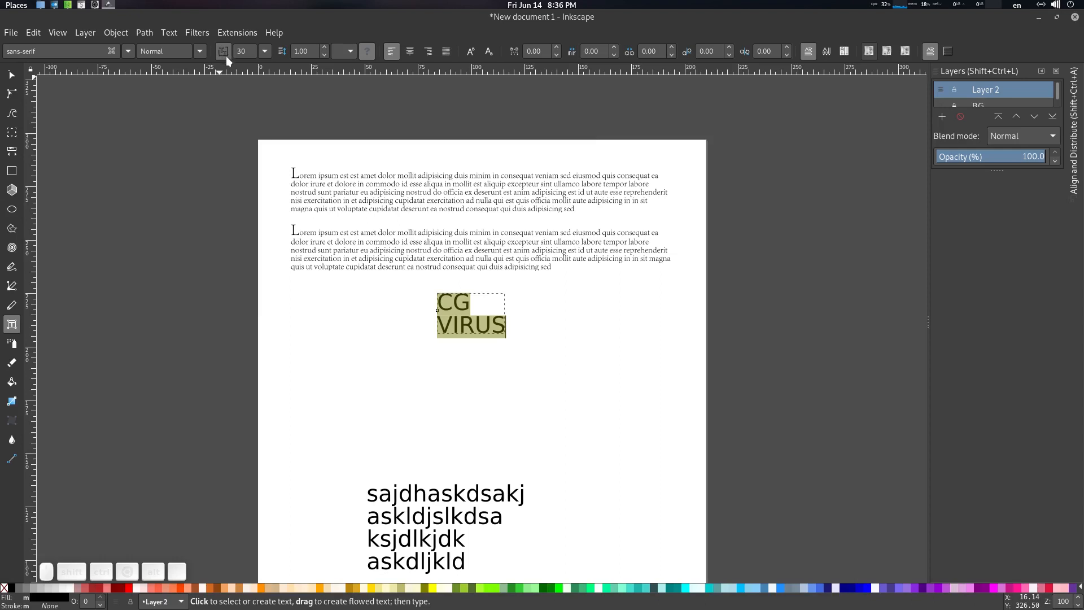
triple_click(317, 52)
text(0)
key(Return)
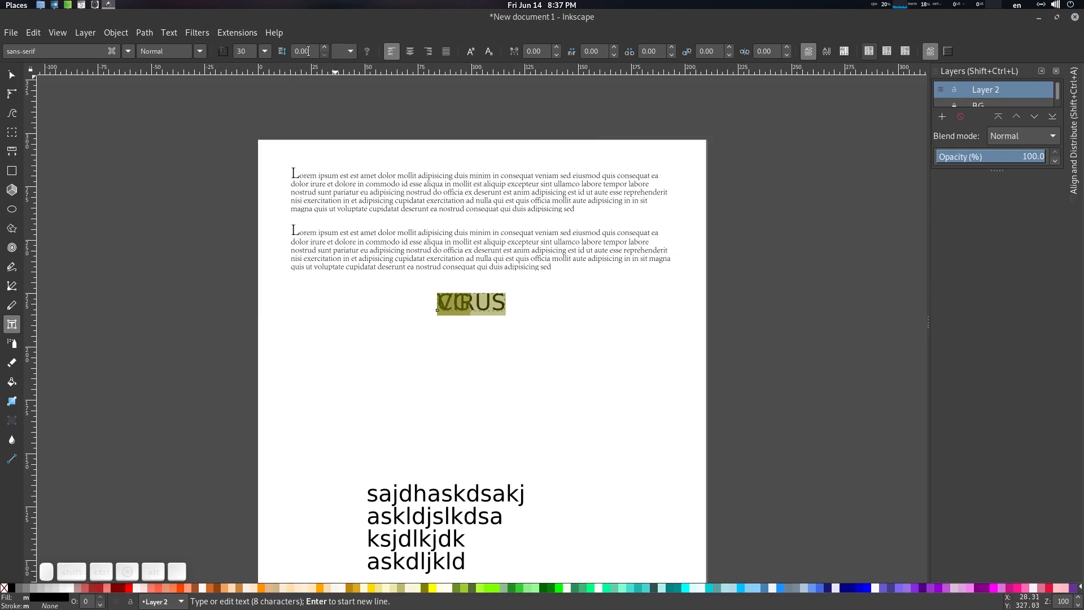
drag(309, 51, 291, 54)
text(1)
key(Return)
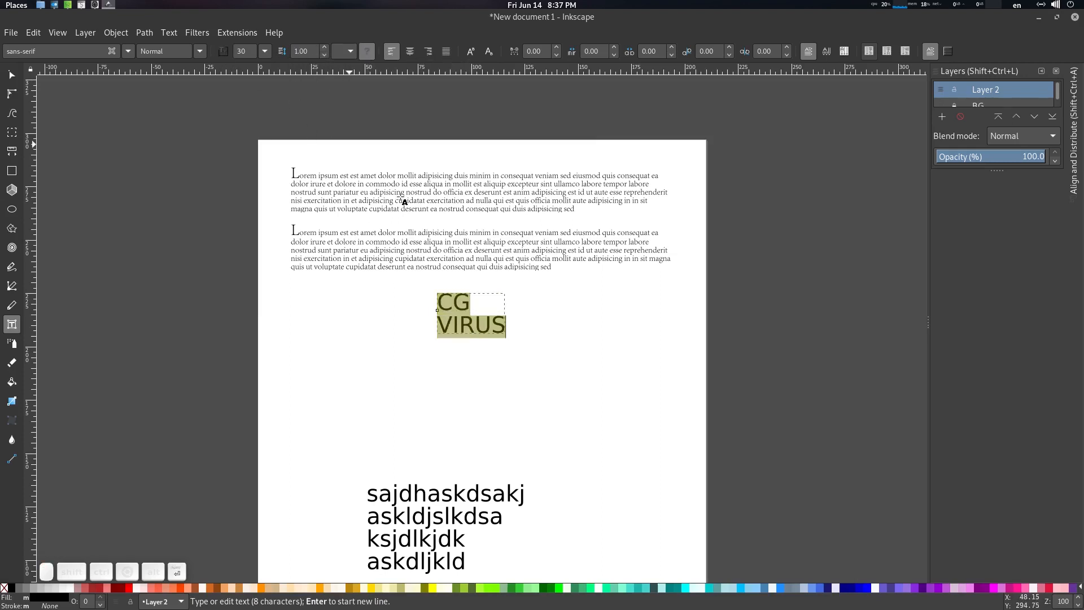
Step: Select both lines of the CG VIRUS text and center-align them
click(443, 304)
key(ctrl+a)
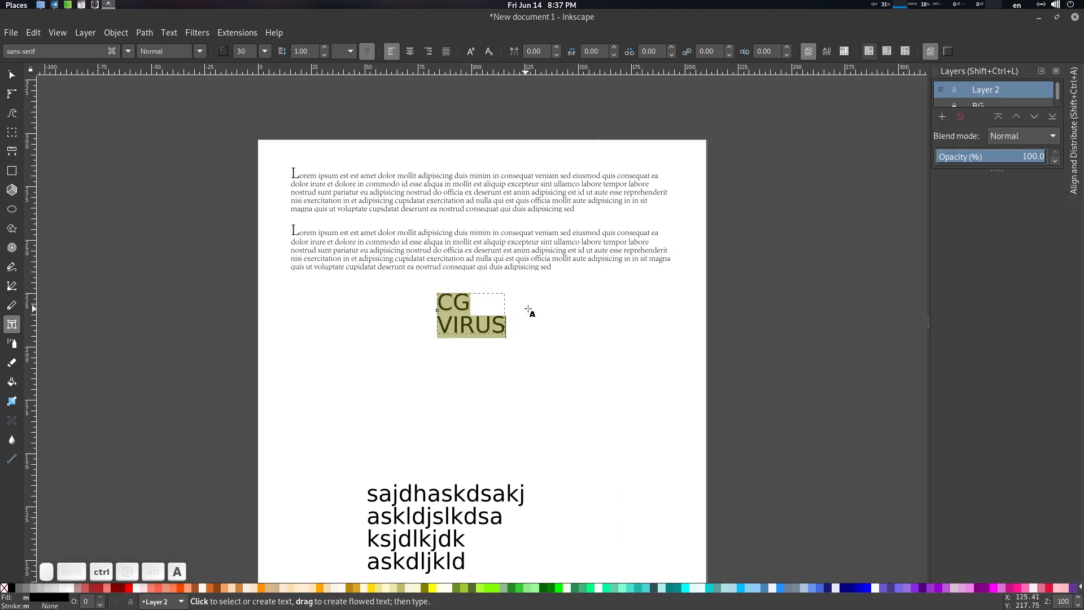
click(410, 51)
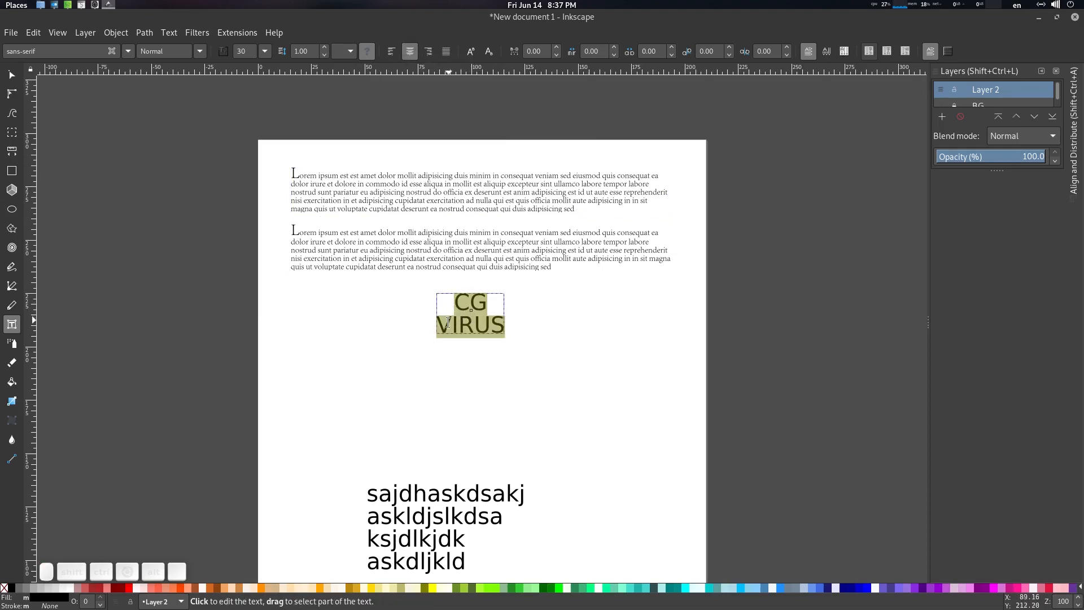
click(458, 304)
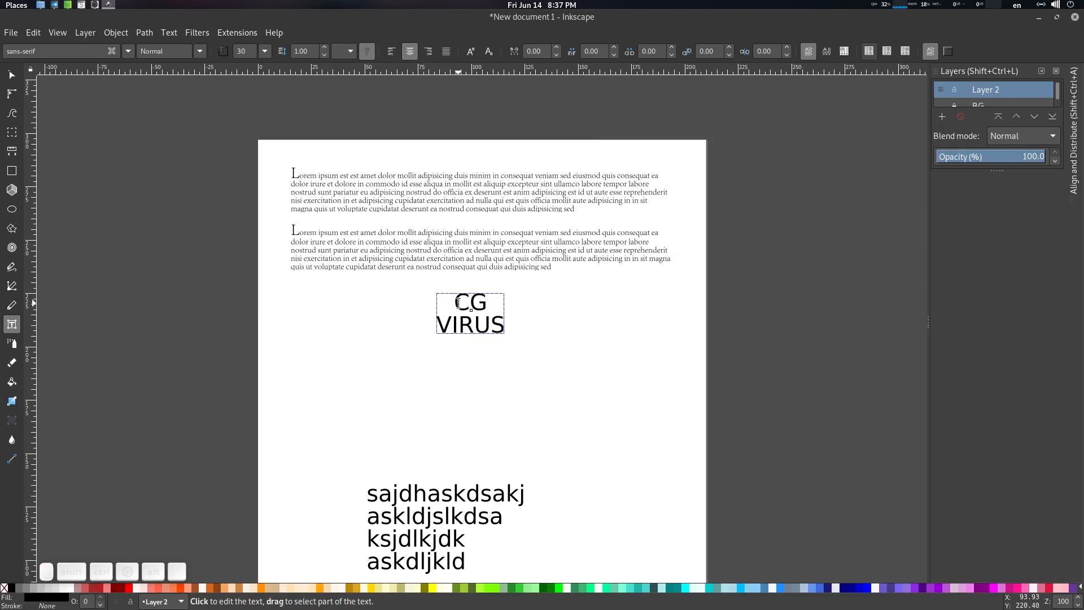
double_click(468, 303)
click(265, 51)
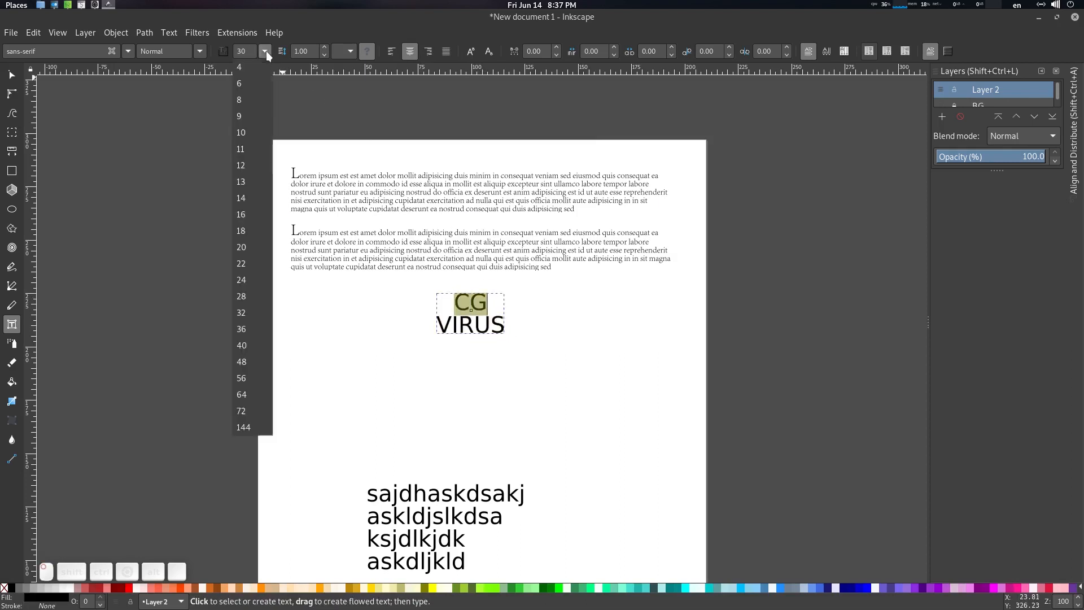
click(462, 331)
Step: Select the whole word VIRUS, try a font size of 18, and set it to 11
drag(442, 324, 497, 324)
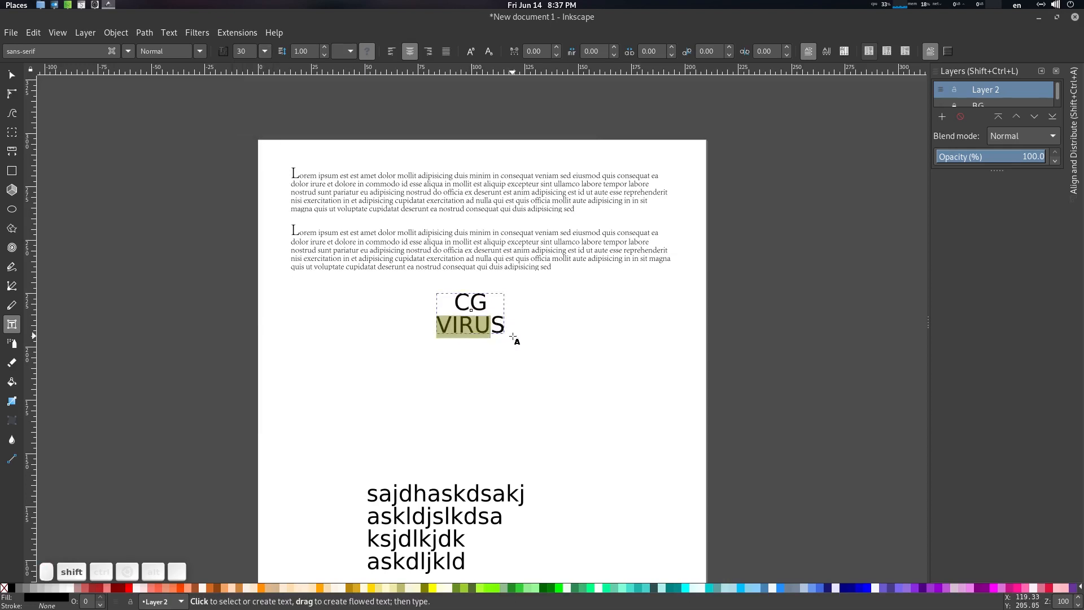
key(shift+Right)
click(264, 52)
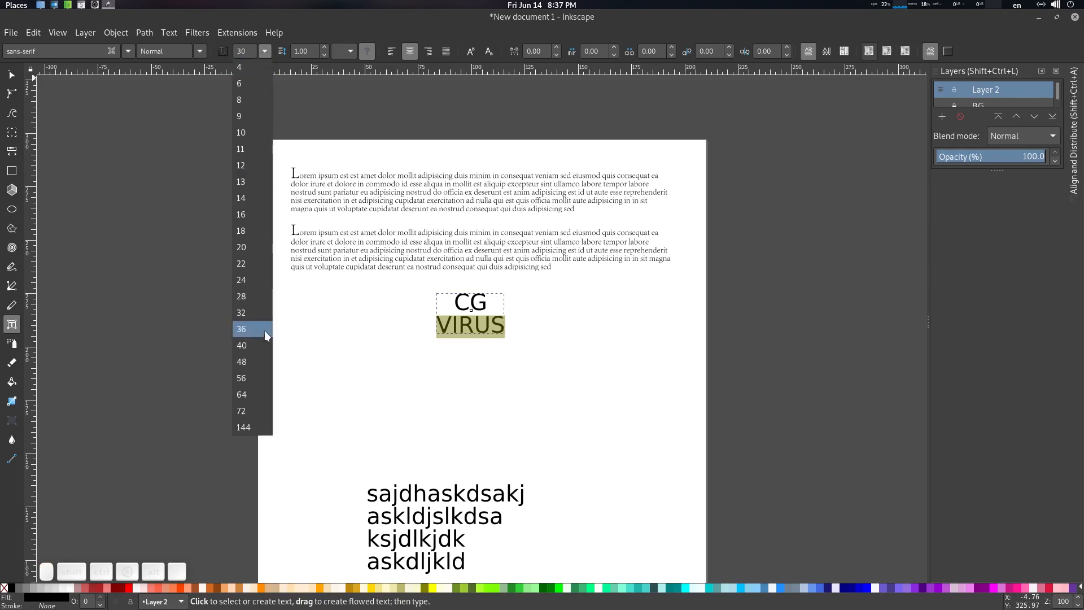
click(249, 230)
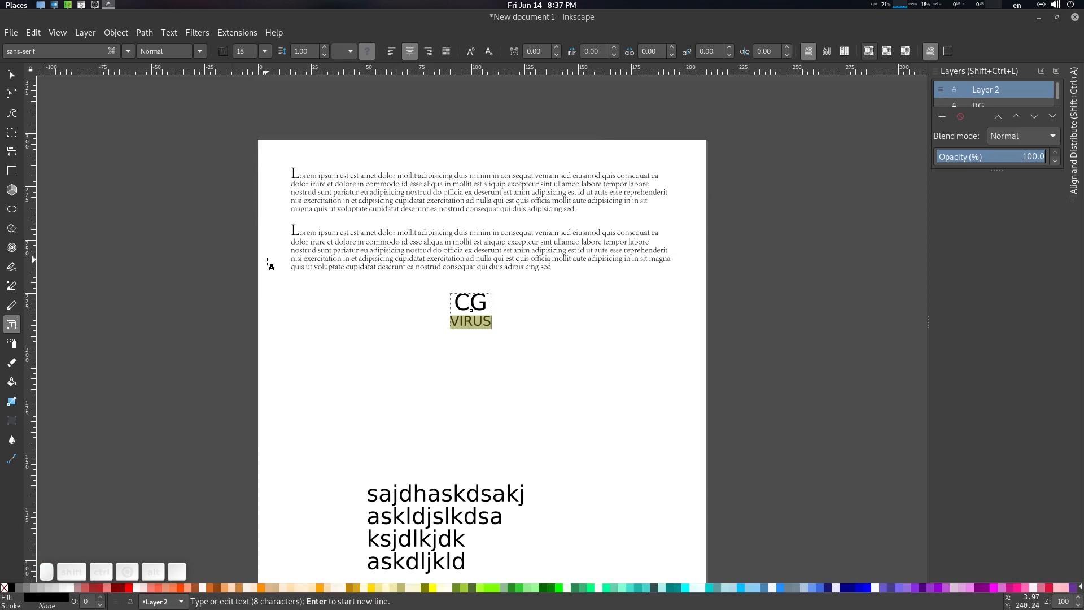
click(264, 51)
click(246, 151)
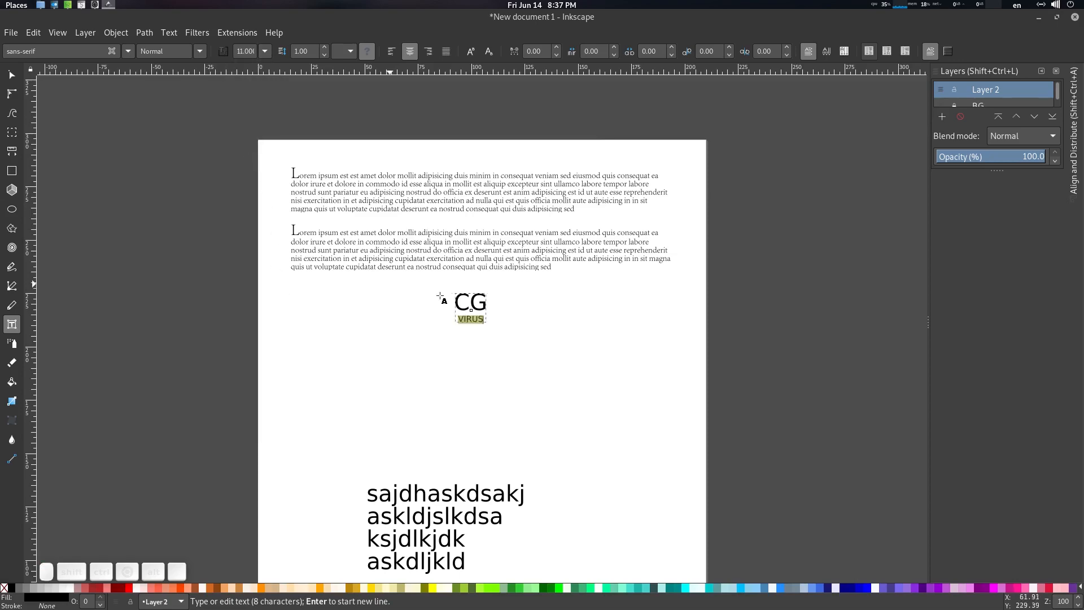
Step: Scale the CG VIRUS text up proportionally to about 30 by 29 mm and move it down clear of the lower passage
scroll(515, 351, up, 1)
click(11, 75)
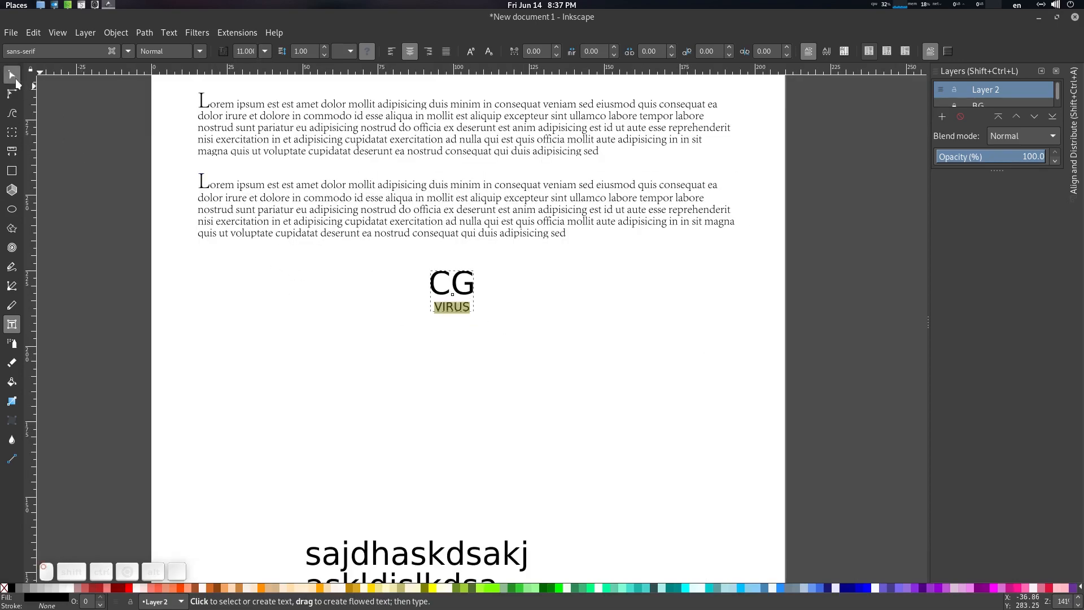
drag(484, 316, 526, 340)
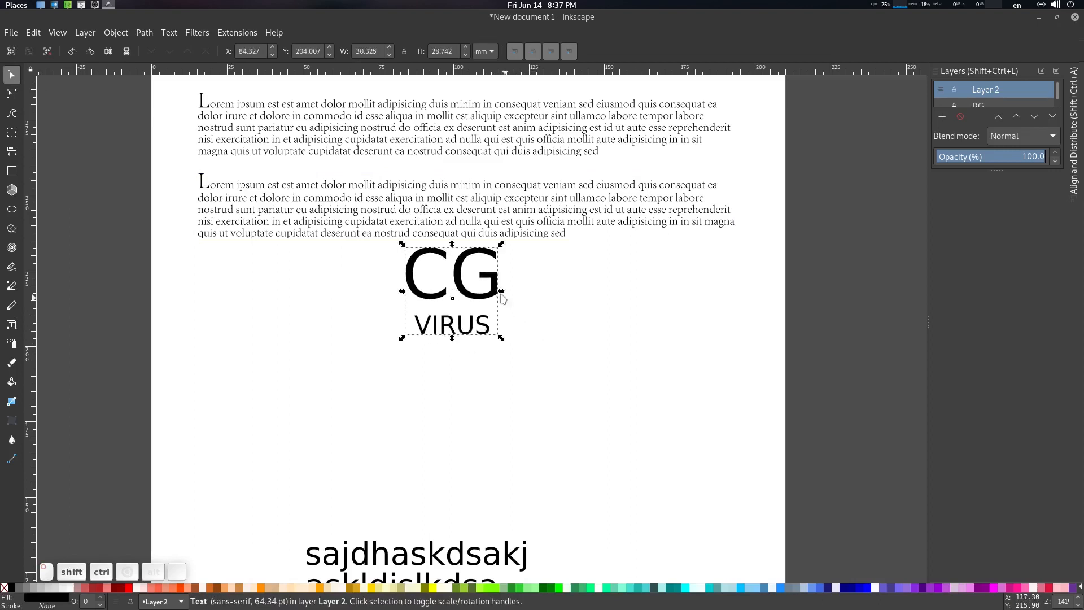
drag(480, 290, 485, 319)
drag(534, 343, 545, 312)
scroll(545, 312, down, 1)
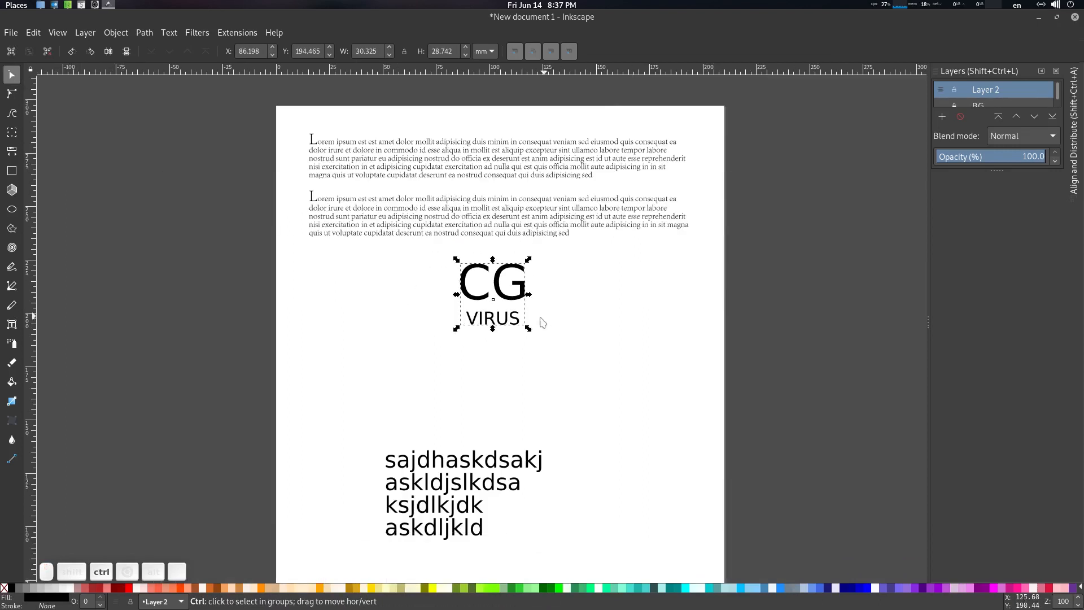
Step: Select the word VIRUS in the title, try a letter spacing of 2, and set it to 3
double_click(496, 322)
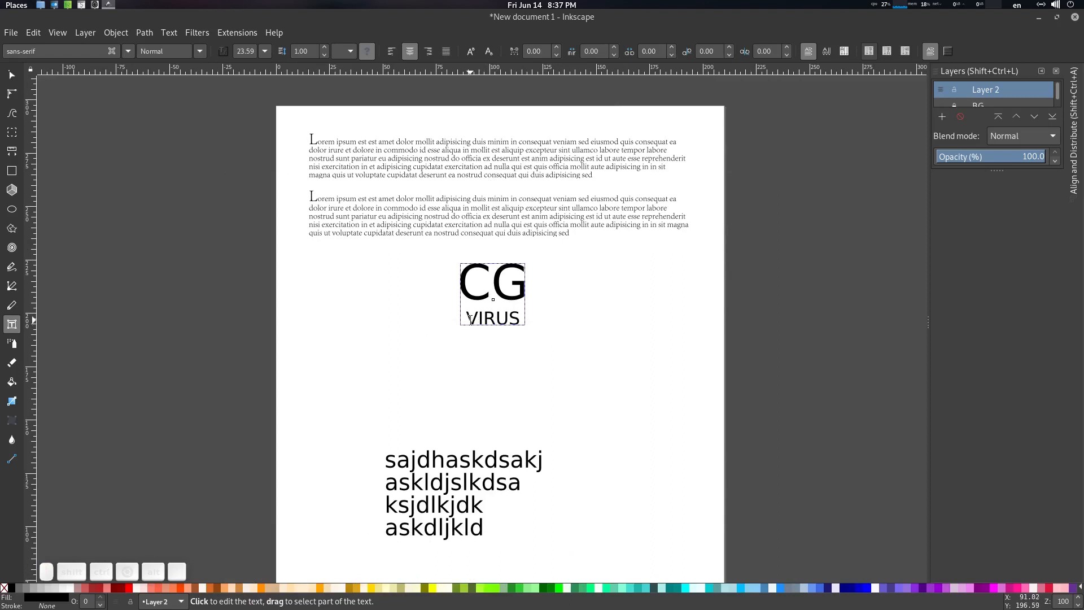
double_click(505, 320)
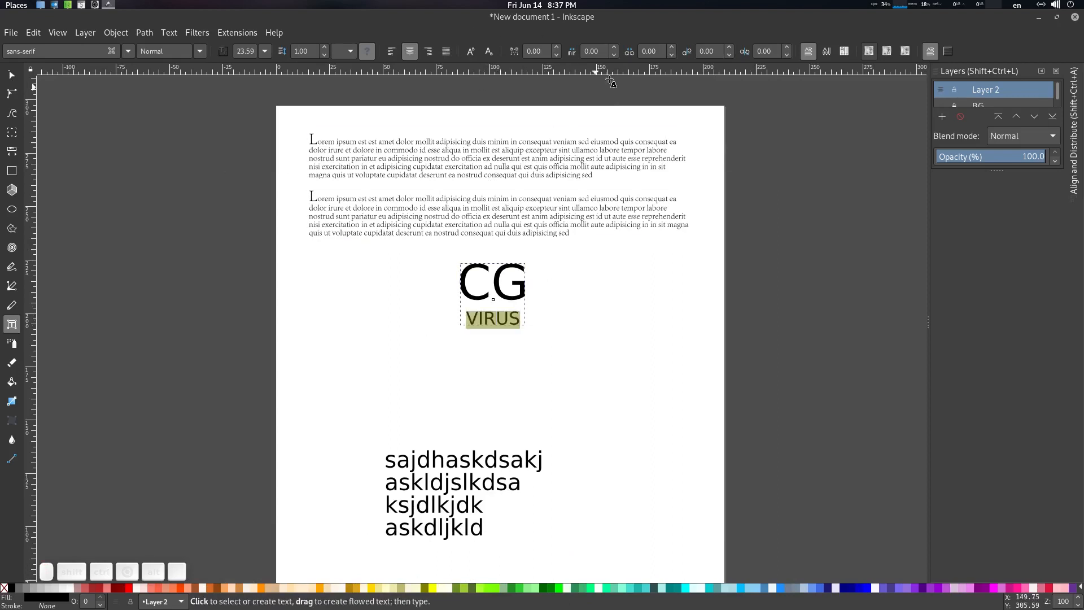
click(556, 48)
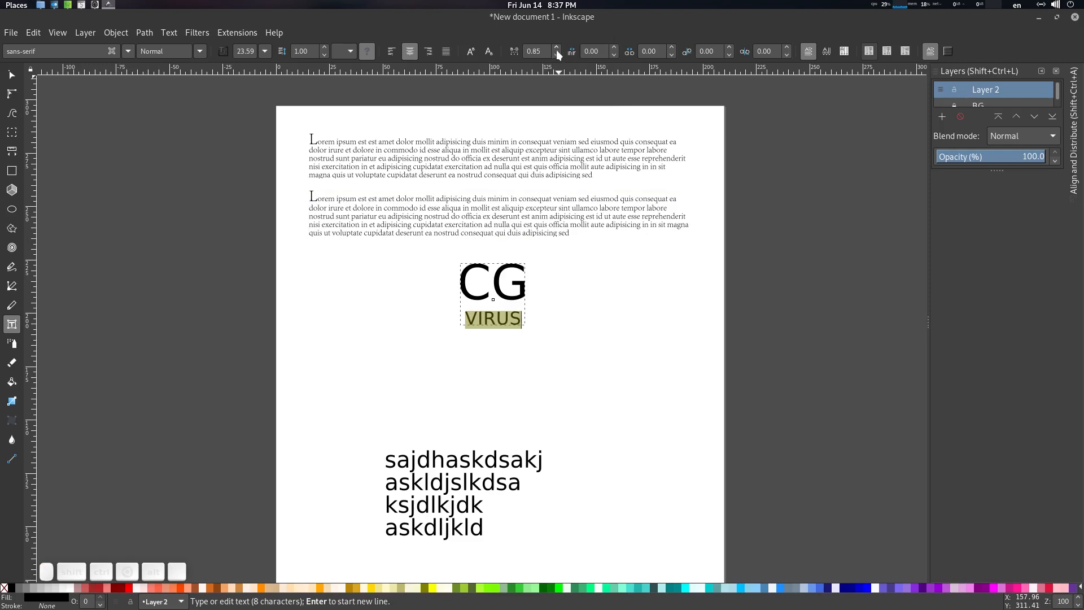
click(551, 51)
key(BackSpace)
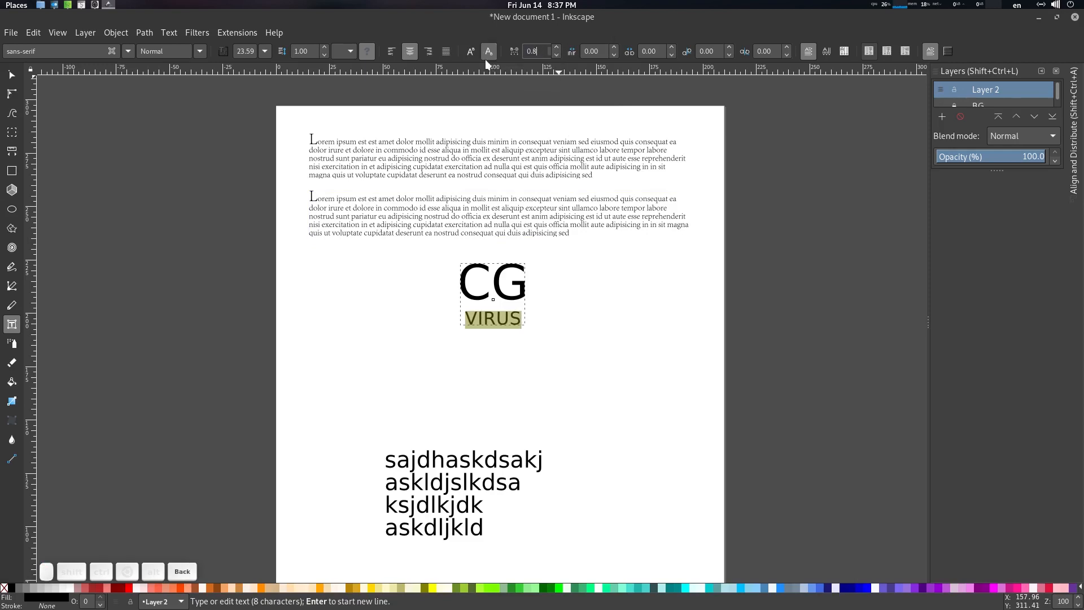
key(BackSpace)
key(BackSpace)
key(BackSpace)
text(2)
key(Return)
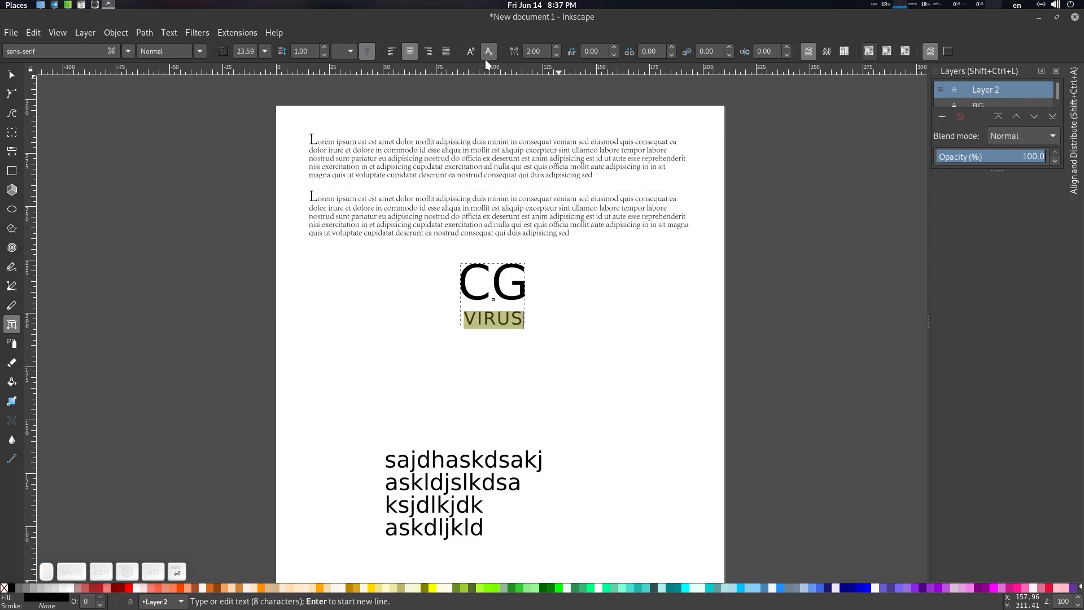
triple_click(546, 51)
text(3)
key(Return)
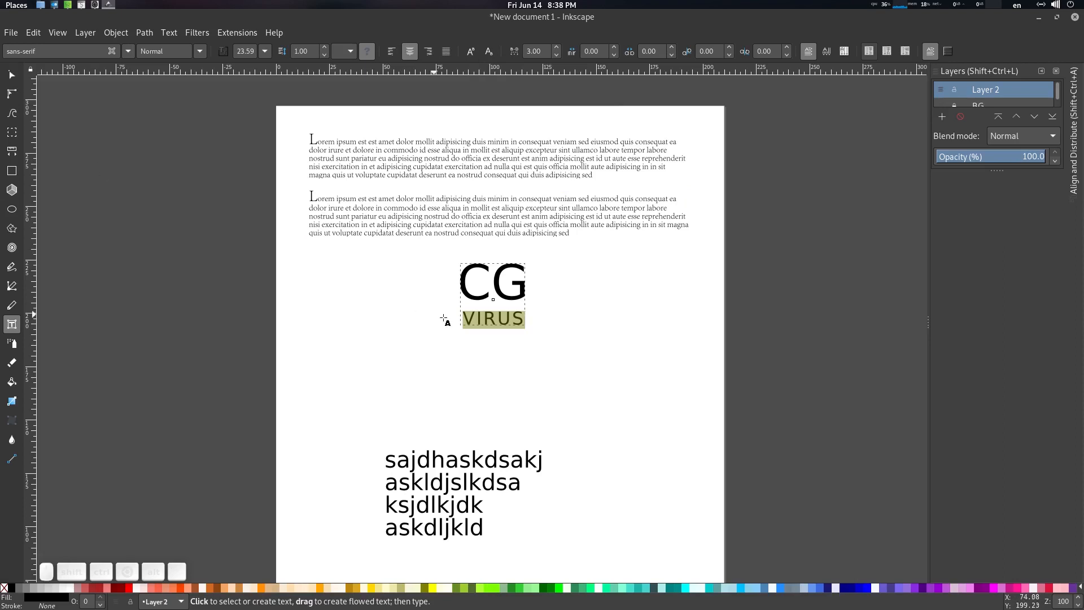
Step: Add a third line reading "EVRYTHING CGI" beneath VIRUS in the title text
click(518, 320)
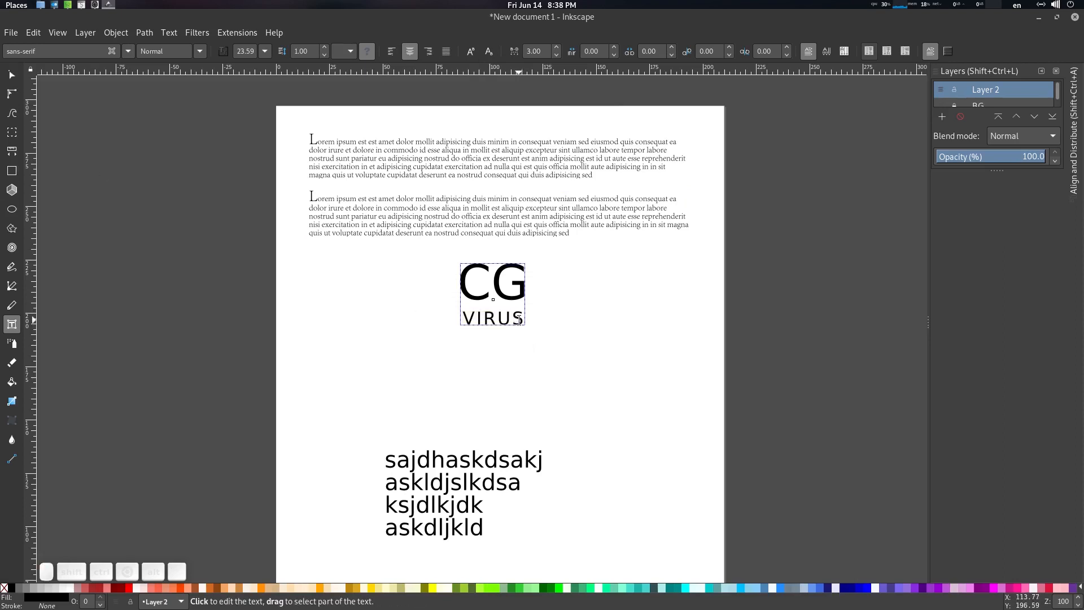
key(Right)
key(Return)
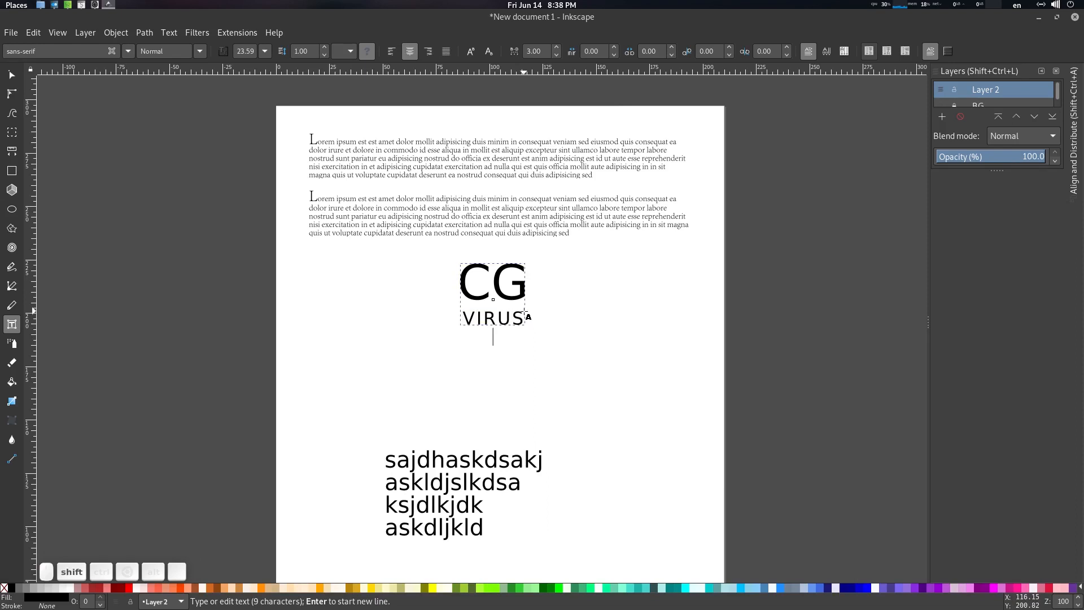
text(EV)
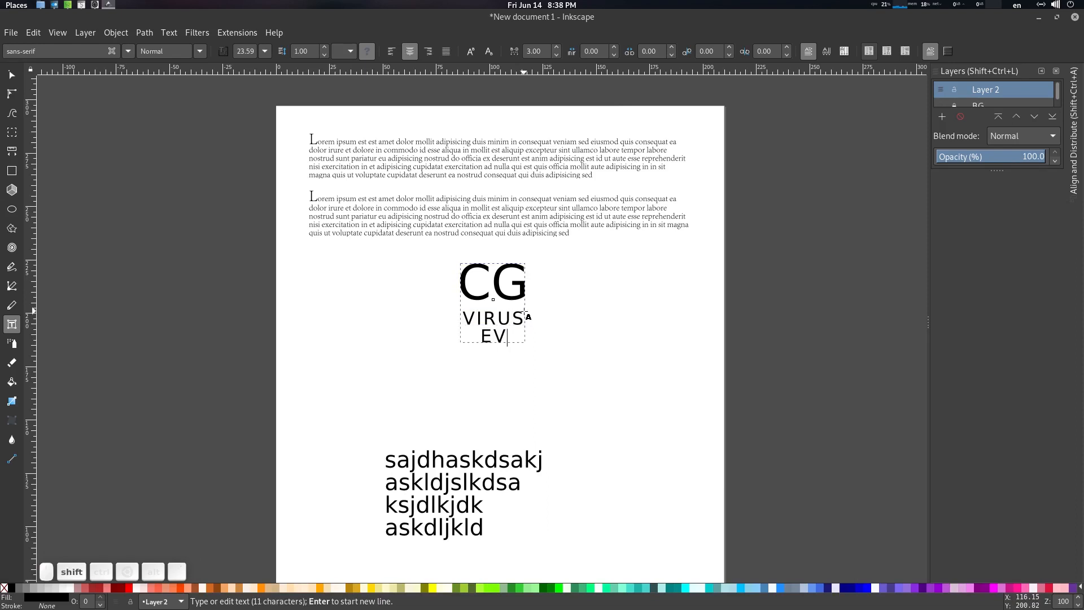
text(RYTHING)
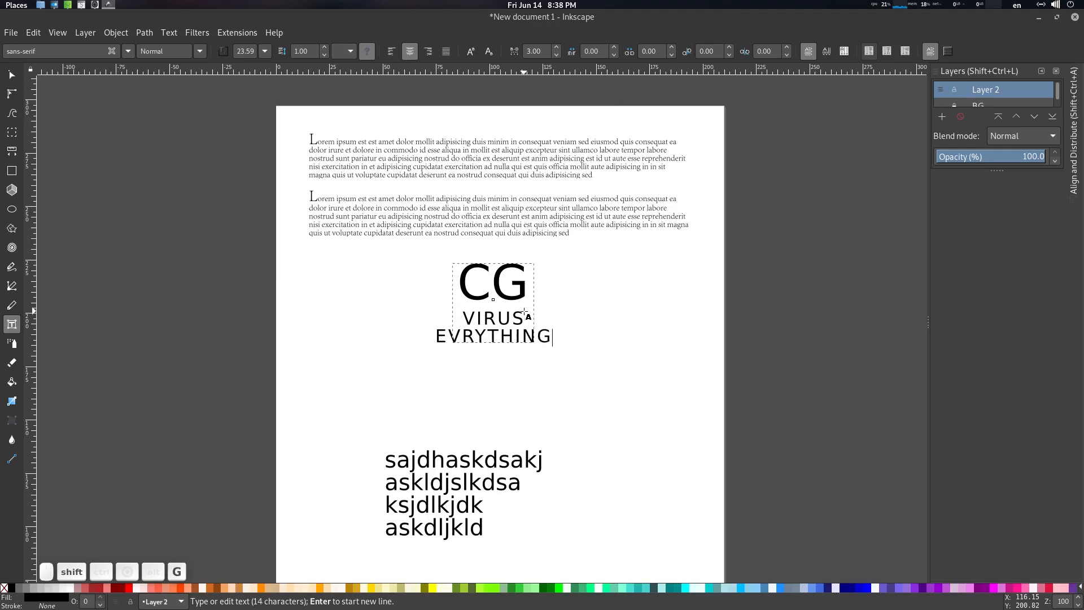
text( CGI)
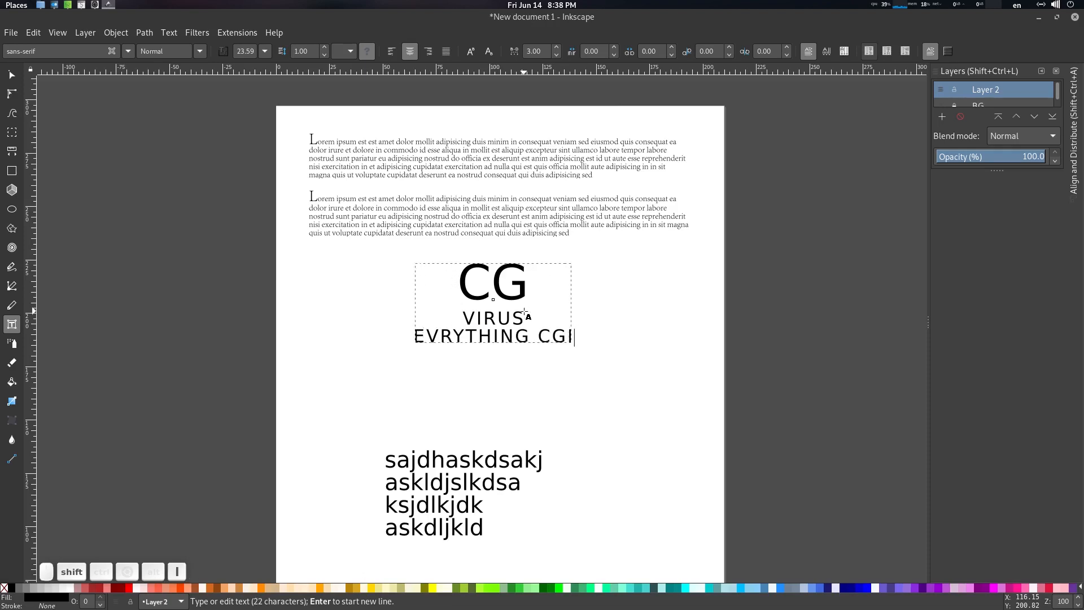
key(Escape)
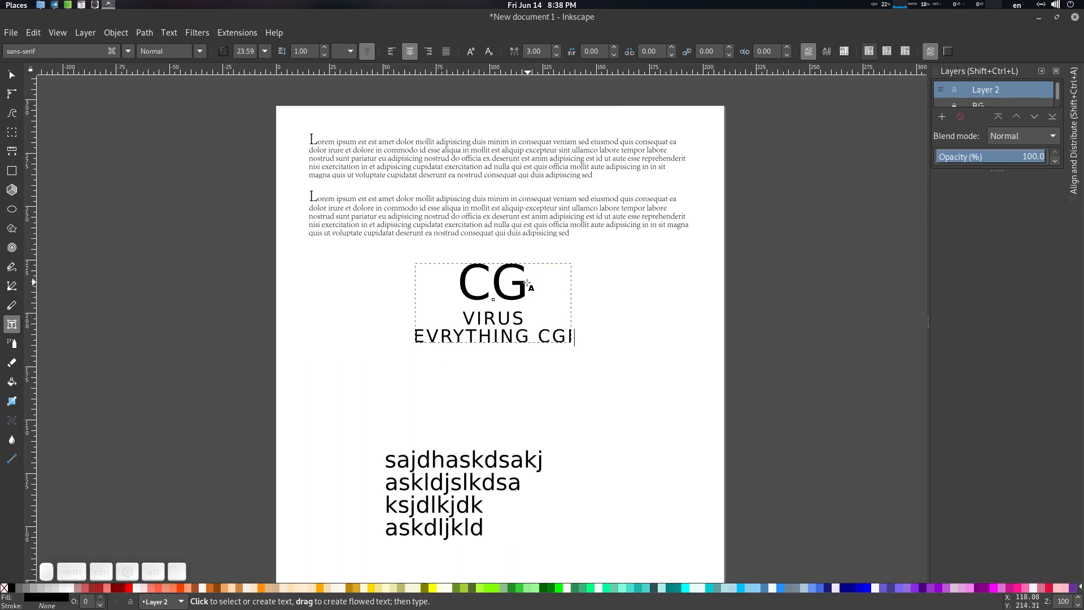
Step: Select the CG line, try line spacings of 0 and 0.5, and set its line spacing to 0.6
drag(528, 286, 458, 291)
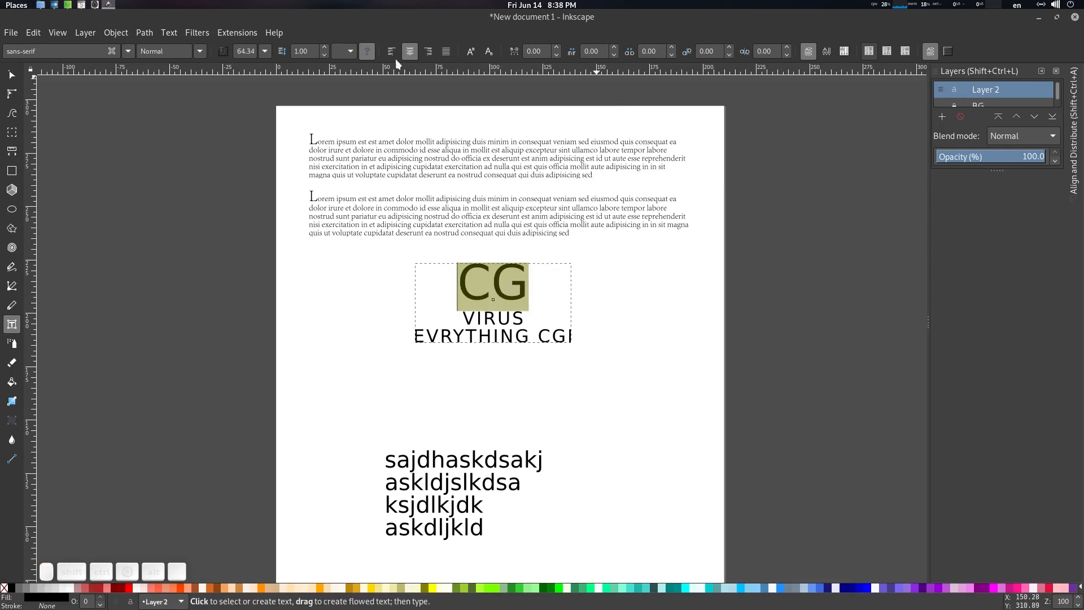
click(325, 55)
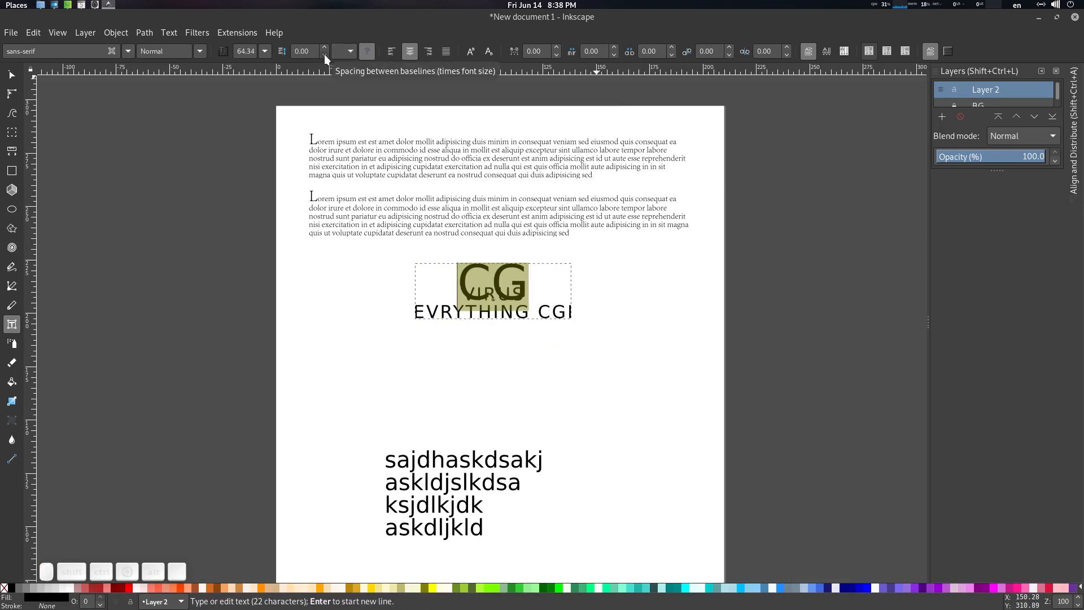
drag(314, 52, 266, 52)
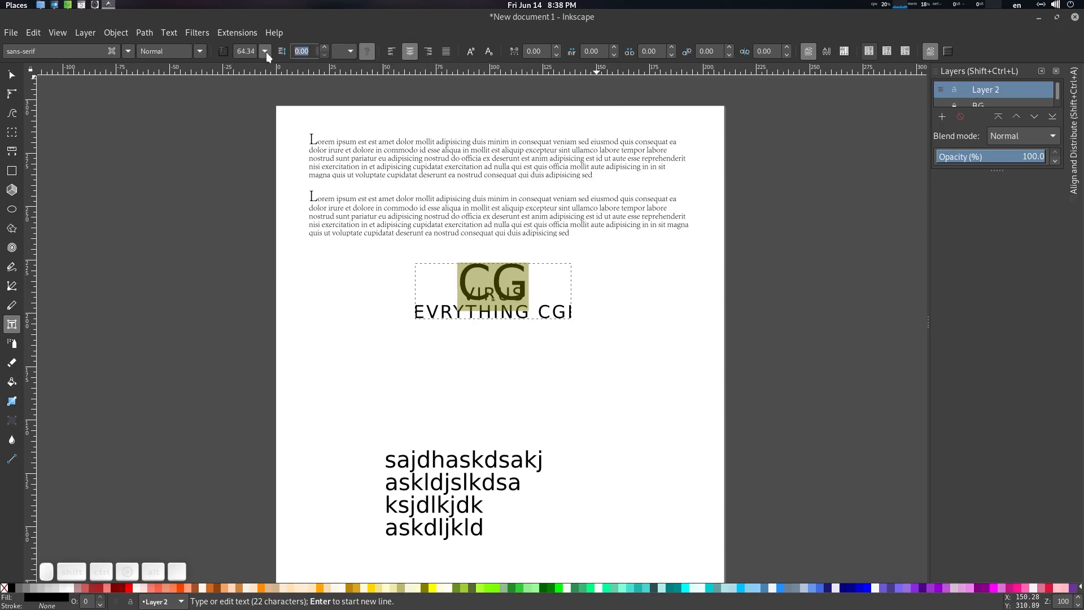
text(.5)
key(Return)
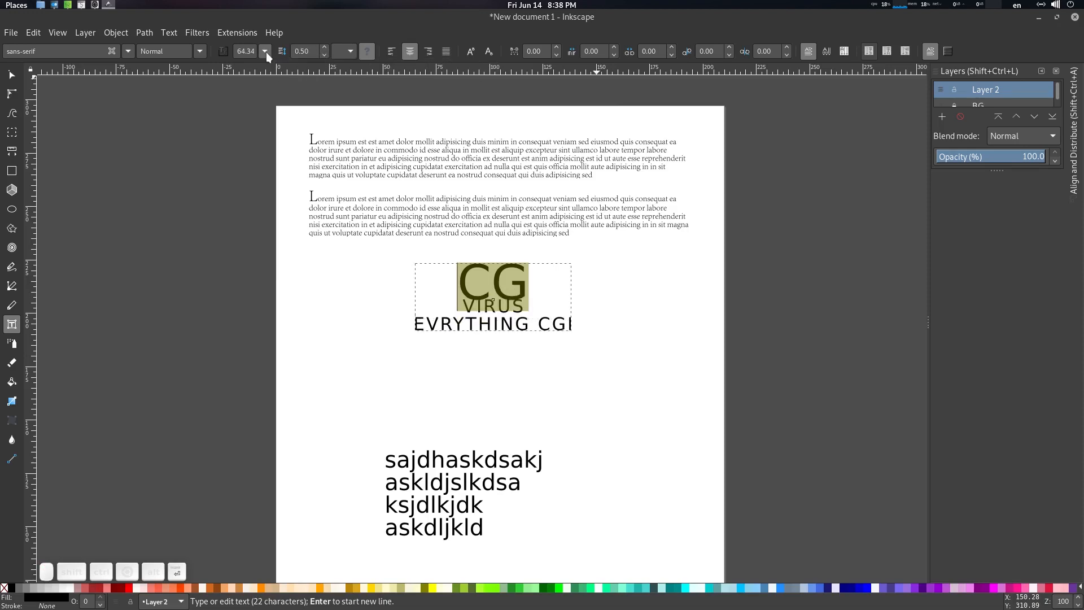
click(305, 51)
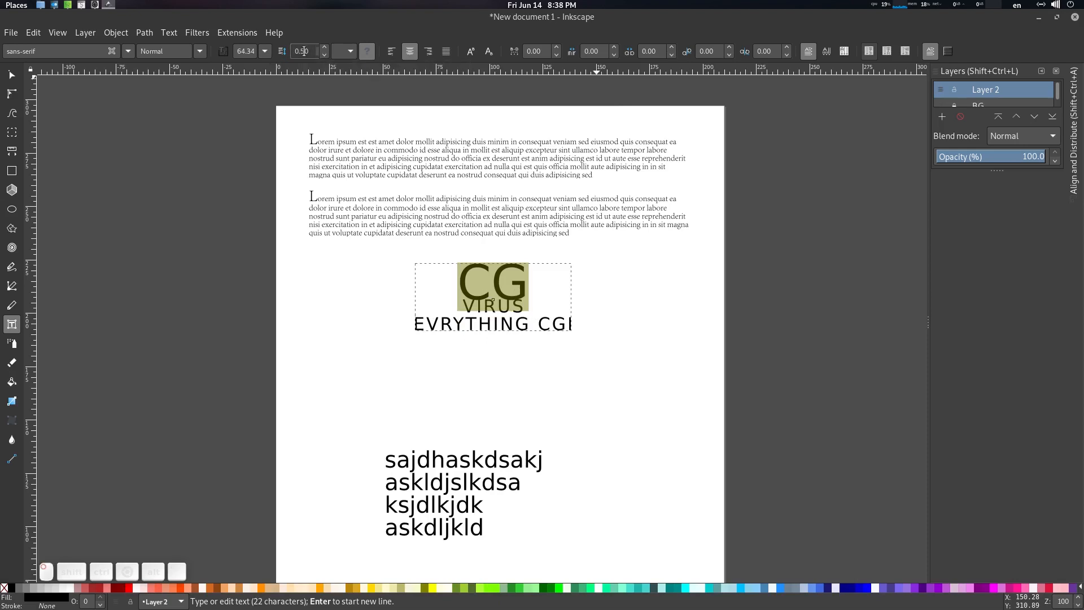
key(BackSpace)
text(6)
key(Return)
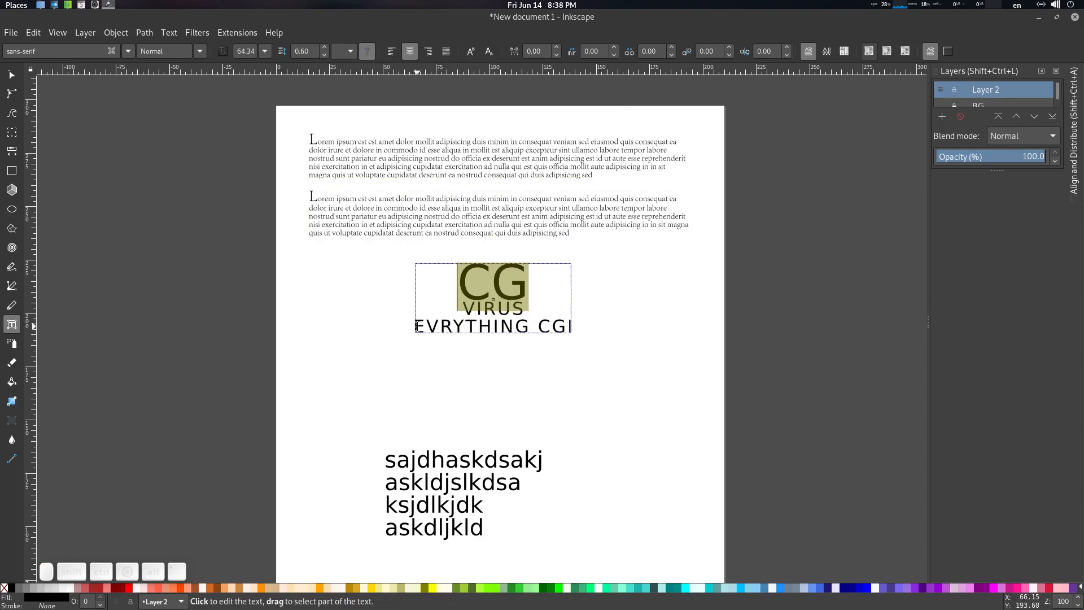
Step: Select the whole EVRYTHING CGI line and set its font size to 11
drag(416, 327, 599, 322)
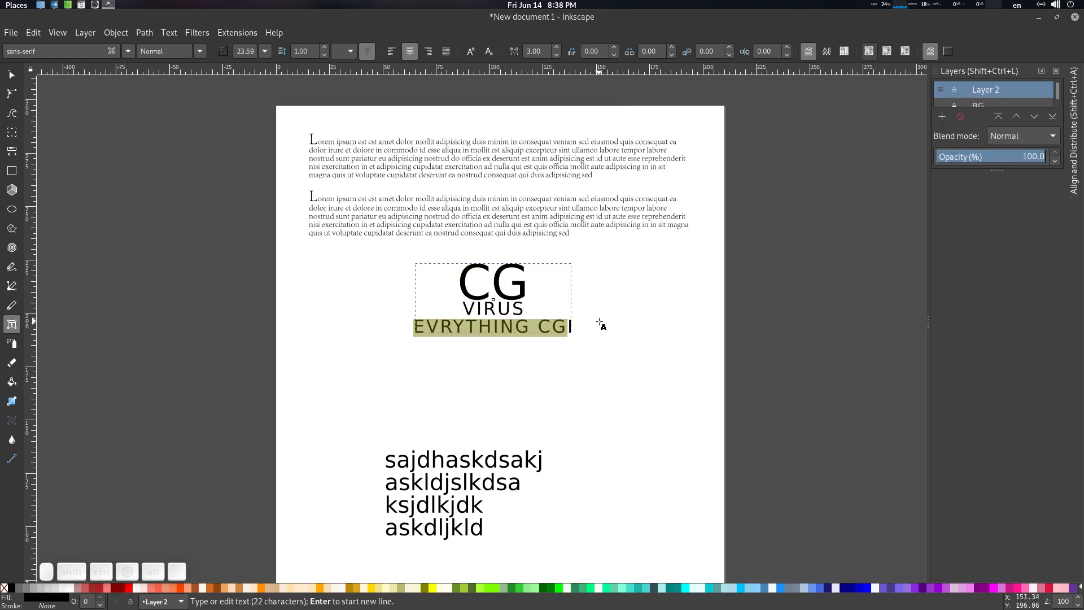
key(shift+Right)
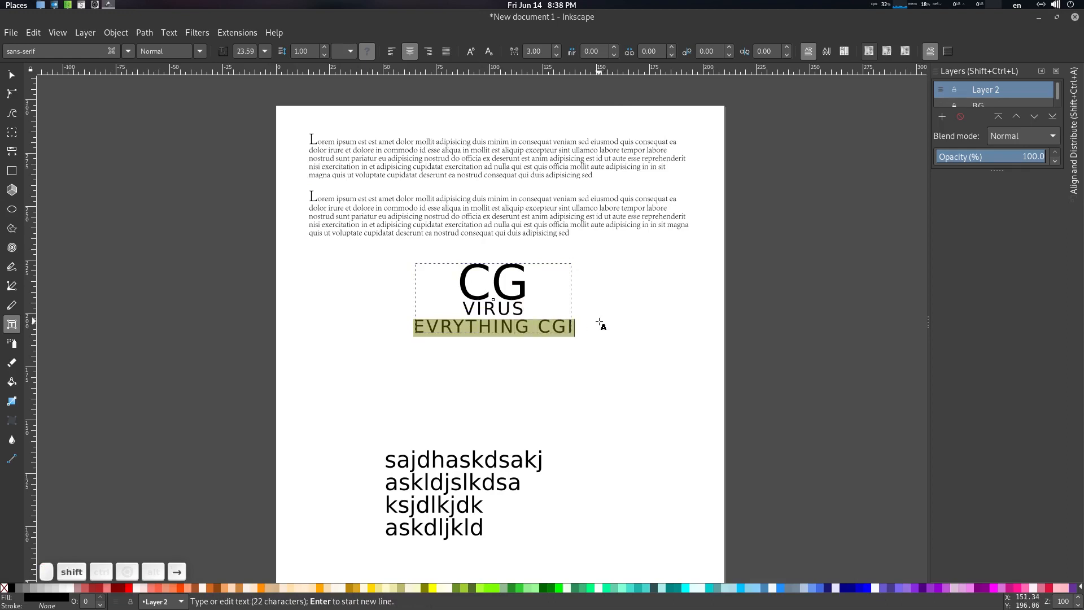
click(264, 51)
click(248, 148)
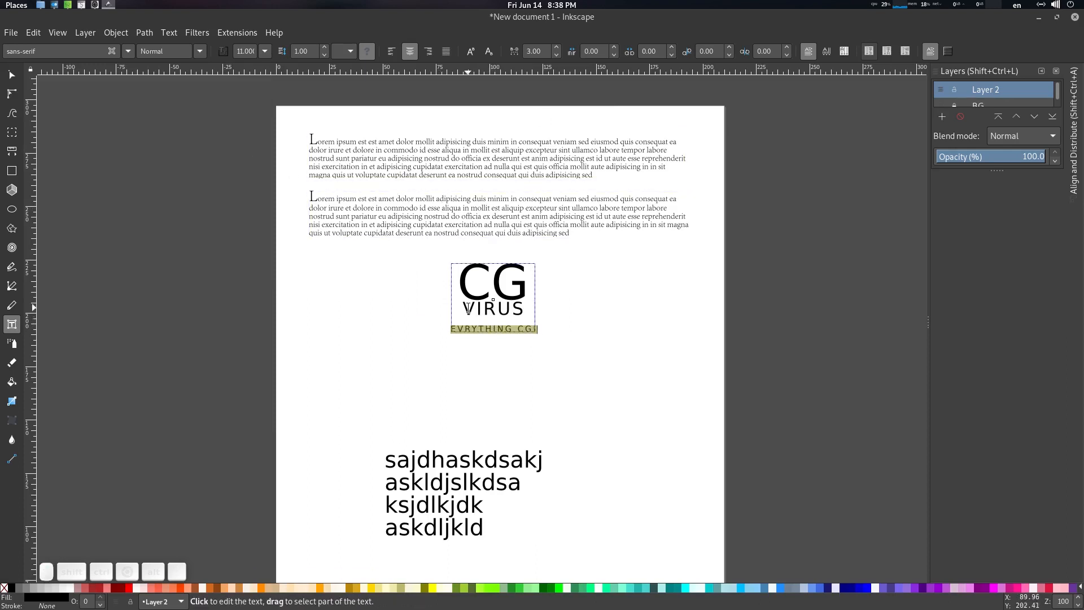
Step: Select the CG line of the title text
drag(458, 291, 517, 310)
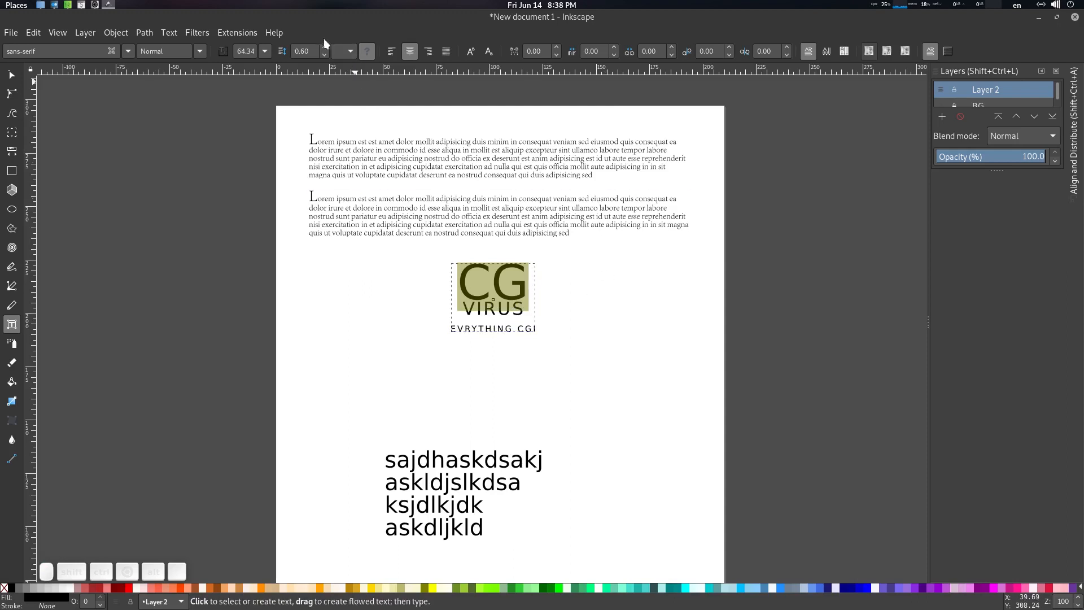
Step: Set the line spacing of the selected "CG" line in the logo text to 0.70
drag(303, 53, 317, 68)
text(7)
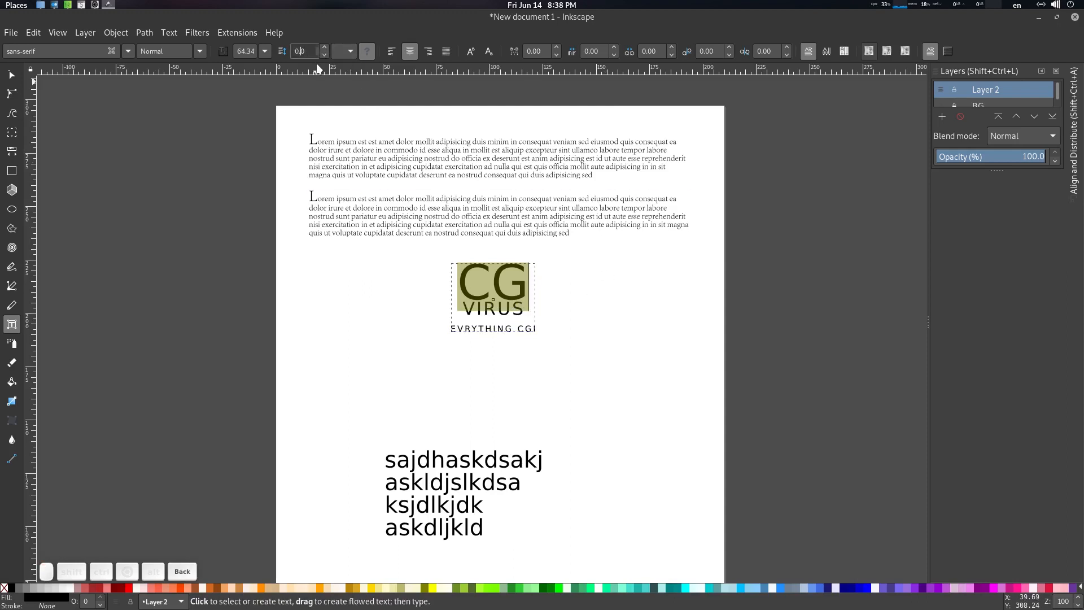
key(Return)
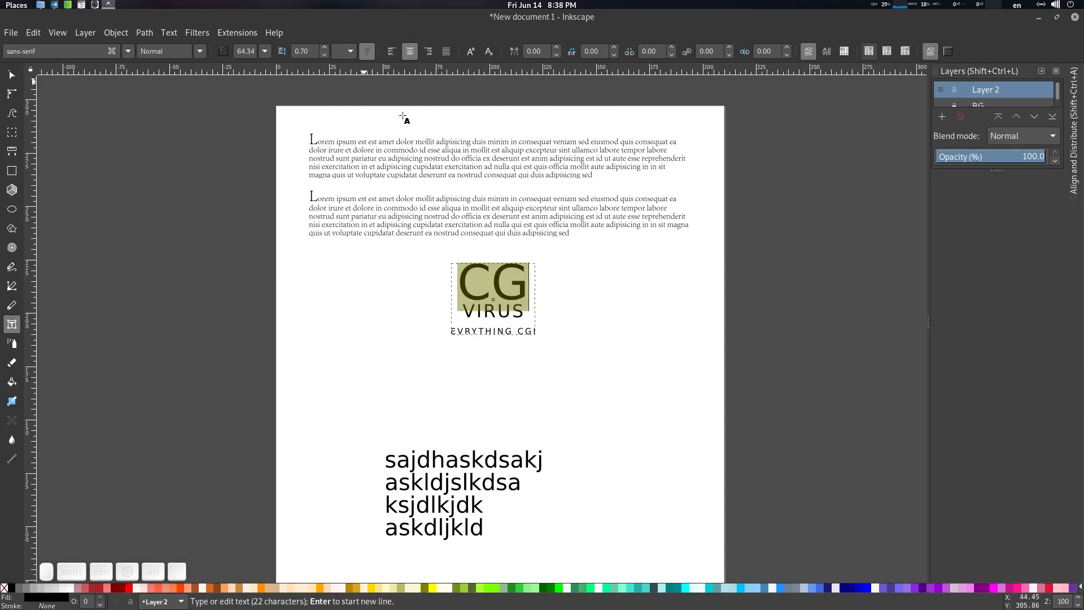
Step: Select the word "VIRUS" in the logo text and set its line spacing to 0.70, trying 0.80 first
click(527, 315)
key(ctrl+shift+Left)
key(ctrl+shift+Left)
key(ctrl+shift+Right)
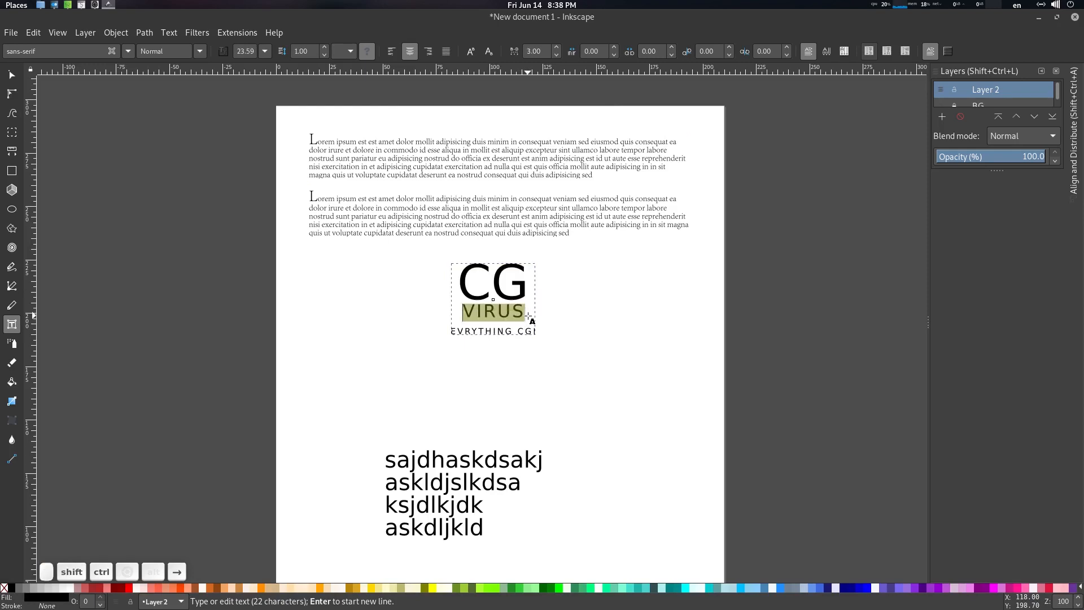
click(313, 52)
key(BackSpace)
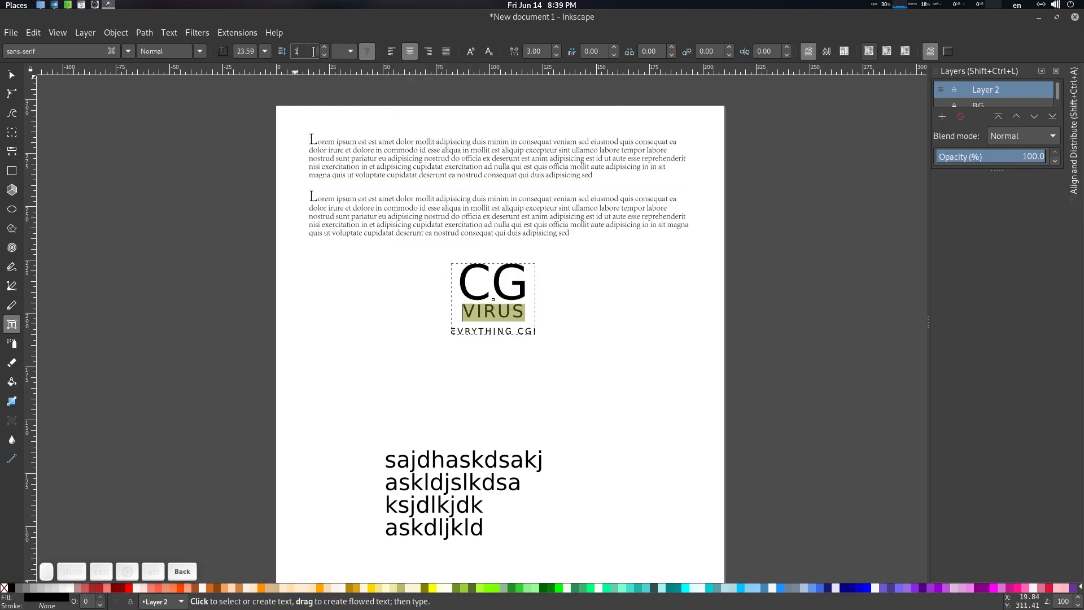
key(Delete)
key(Return)
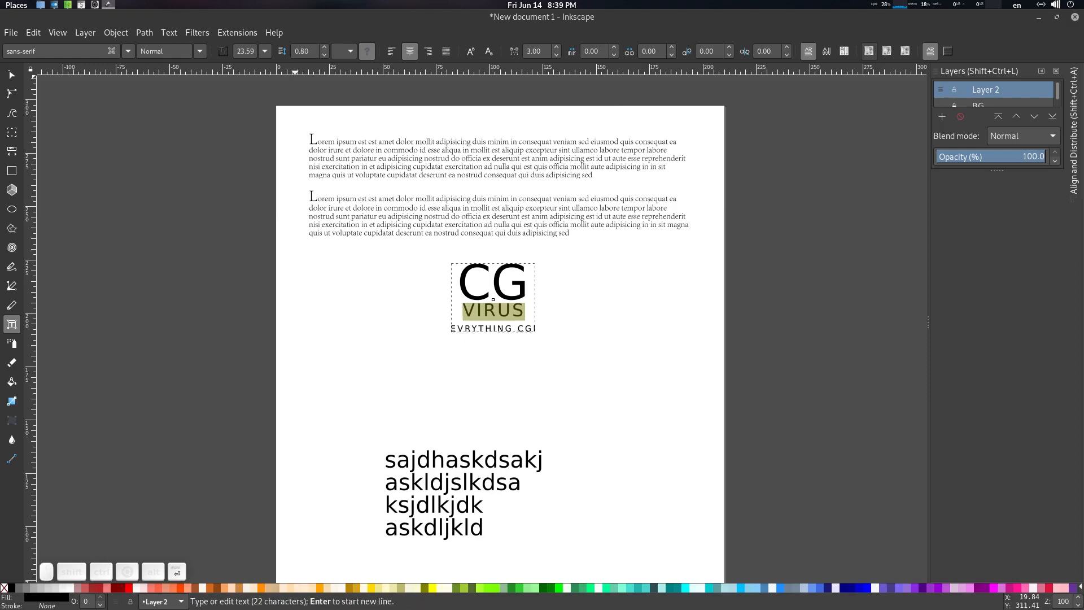
click(306, 54)
key(BackSpace)
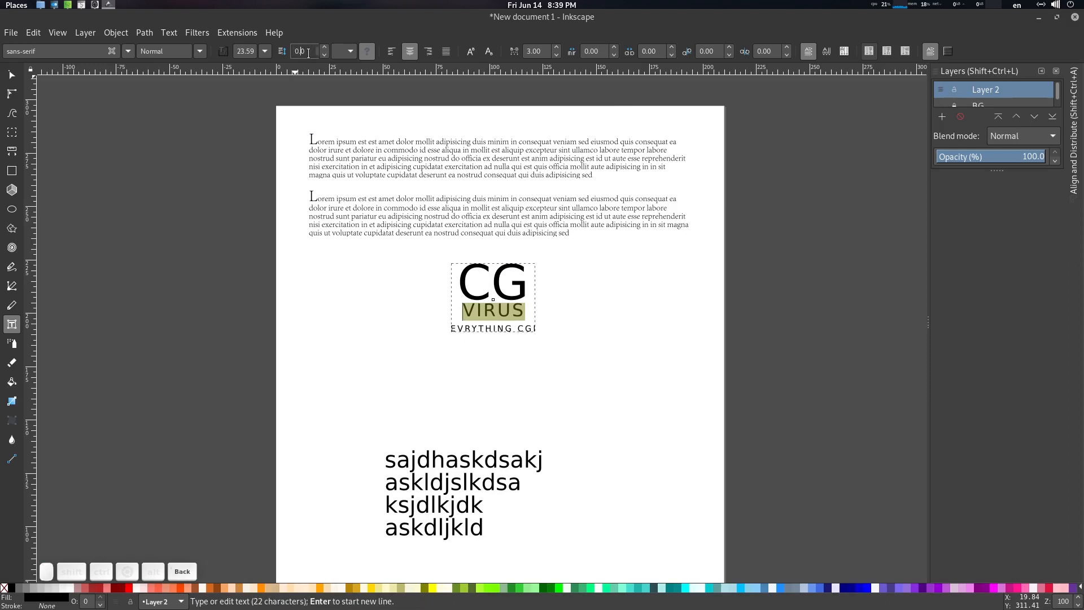
text(7)
key(Return)
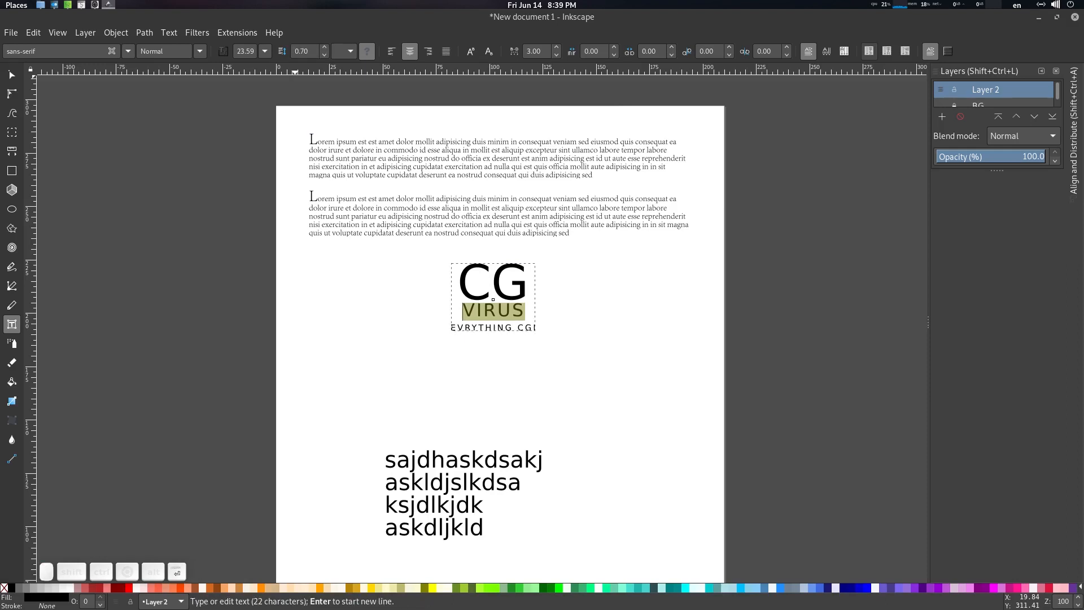
Step: Select the "EVRYTHING CGI" line of the logo text and set its letter spacing to 10 px
triple_click(500, 328)
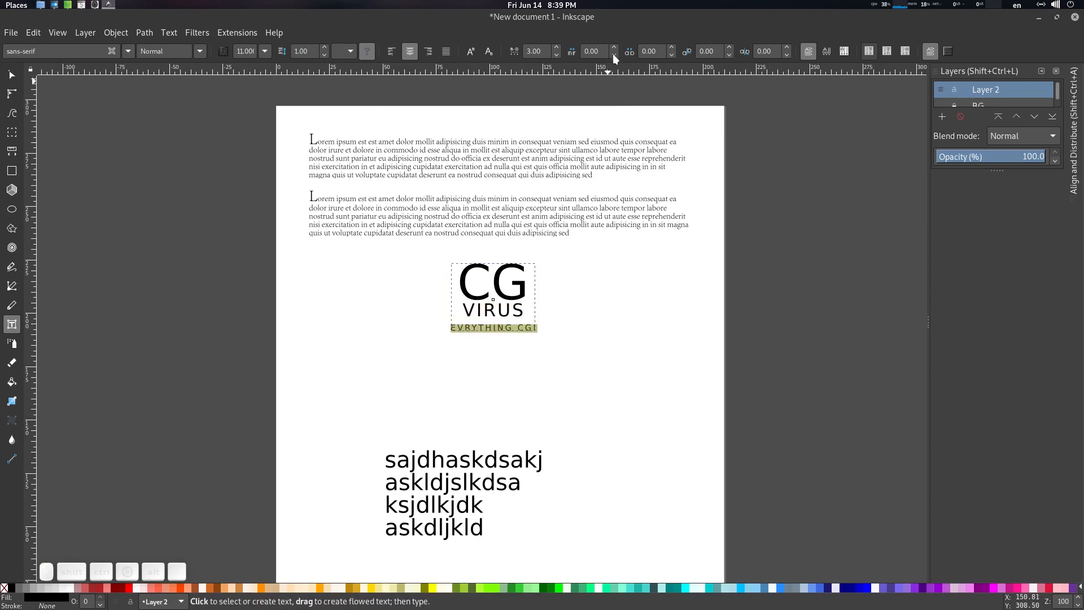
click(540, 53)
text(10)
key(Return)
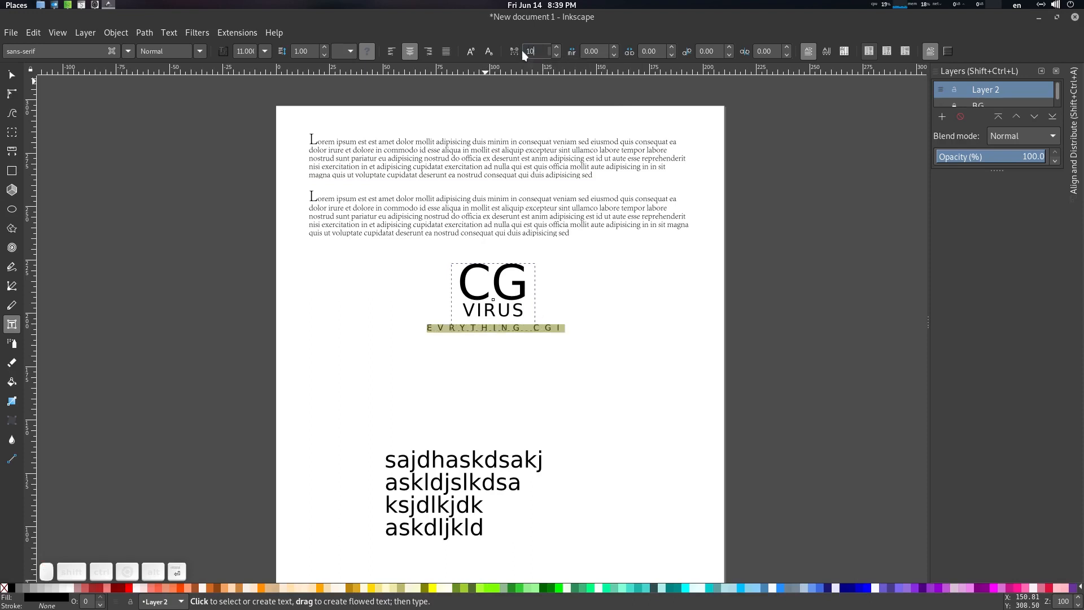
Step: Move the whole logo text block to about X 89.2 mm, Y 179.3 mm and deselect it
click(15, 79)
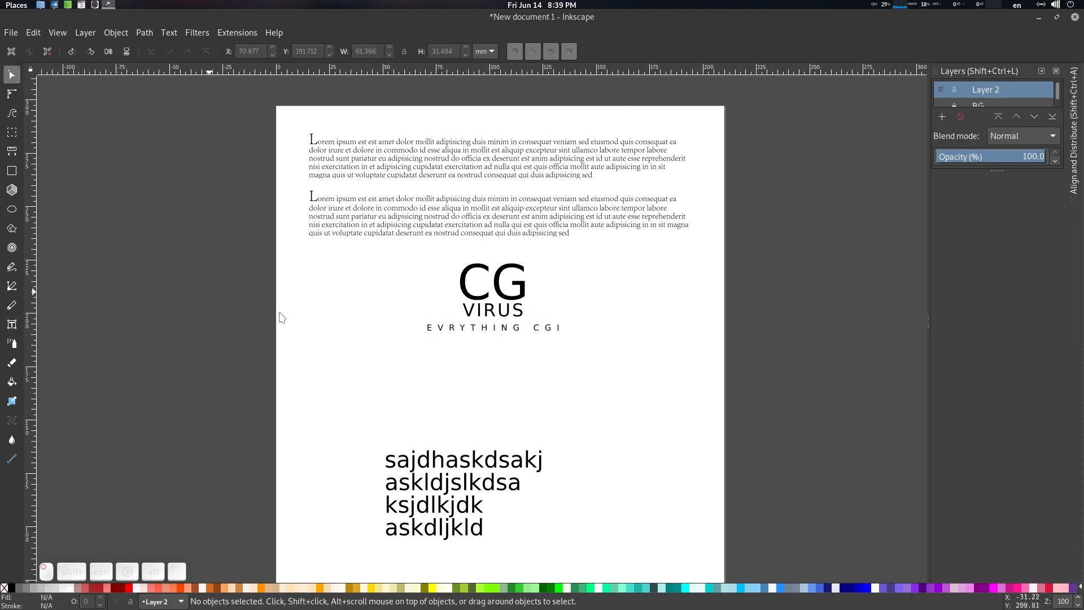
drag(510, 298, 548, 326)
click(586, 387)
mouse_move(596, 396)
mouse_down()
mouse_move(605, 370)
mouse_move(603, 380)
mouse_up()
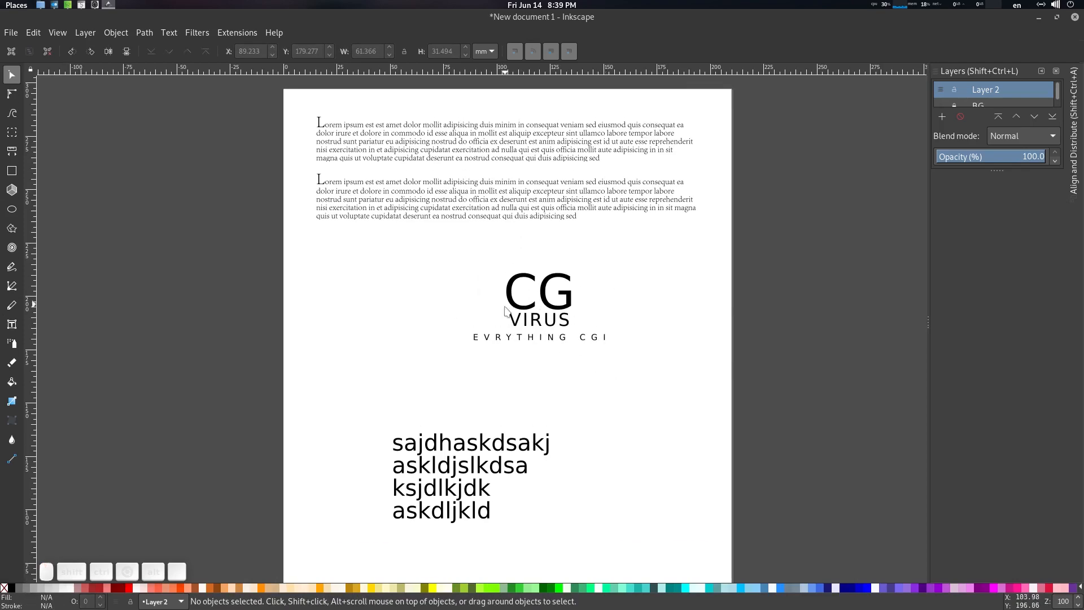
ctrl+scroll(581, 367, down, 1)
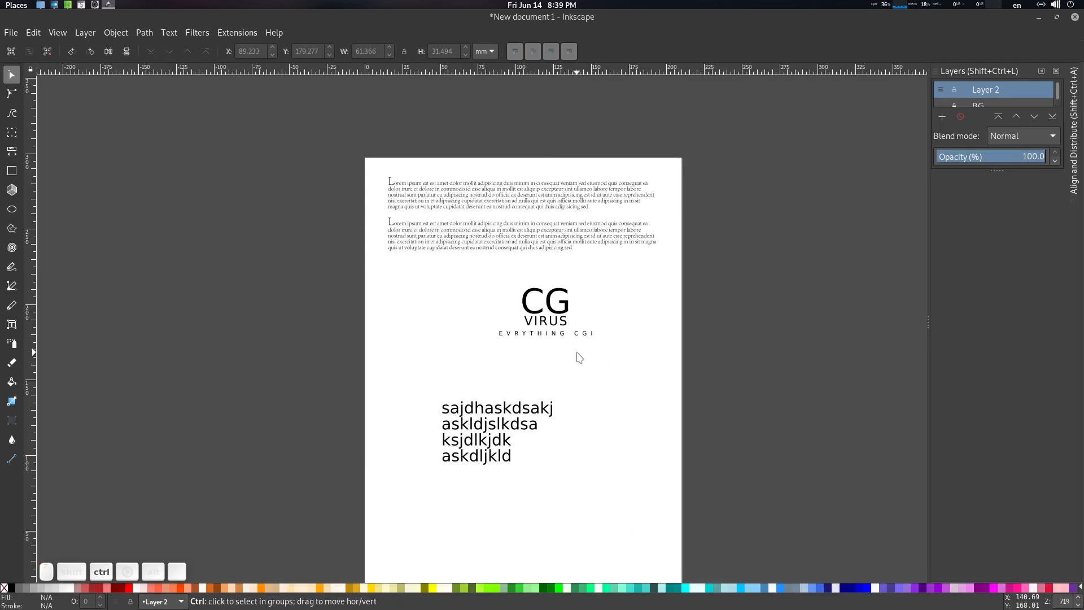
ctrl+scroll(575, 361, up, 1)
drag(574, 377, 576, 400)
Step: Select all text in the first Lorem ipsum paragraph and toggle the outer style view to compare its font size and line spacing
click(498, 172)
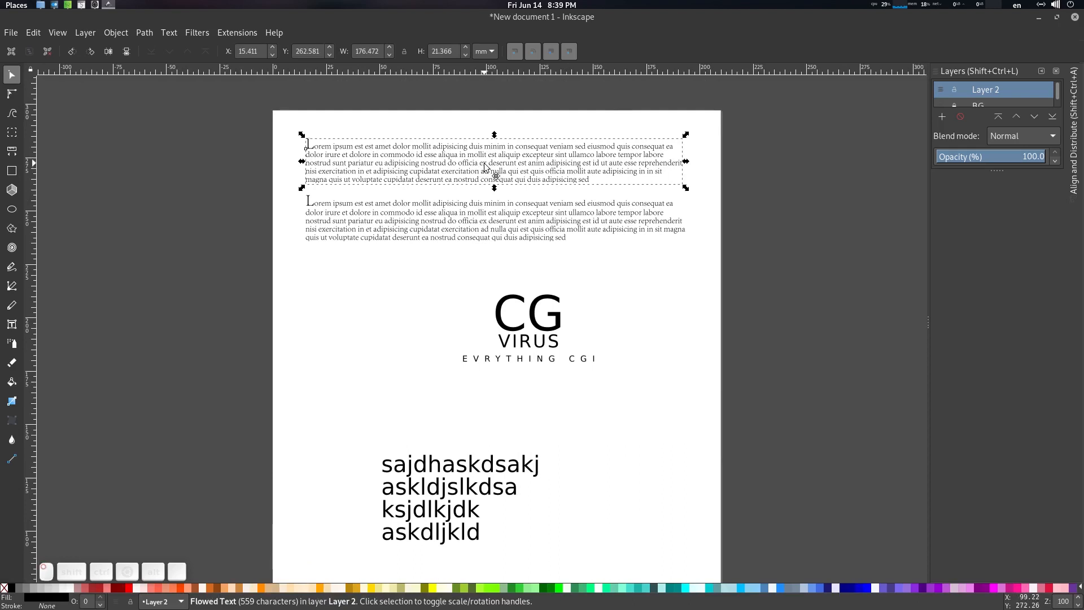
double_click(489, 170)
key(ctrl+a)
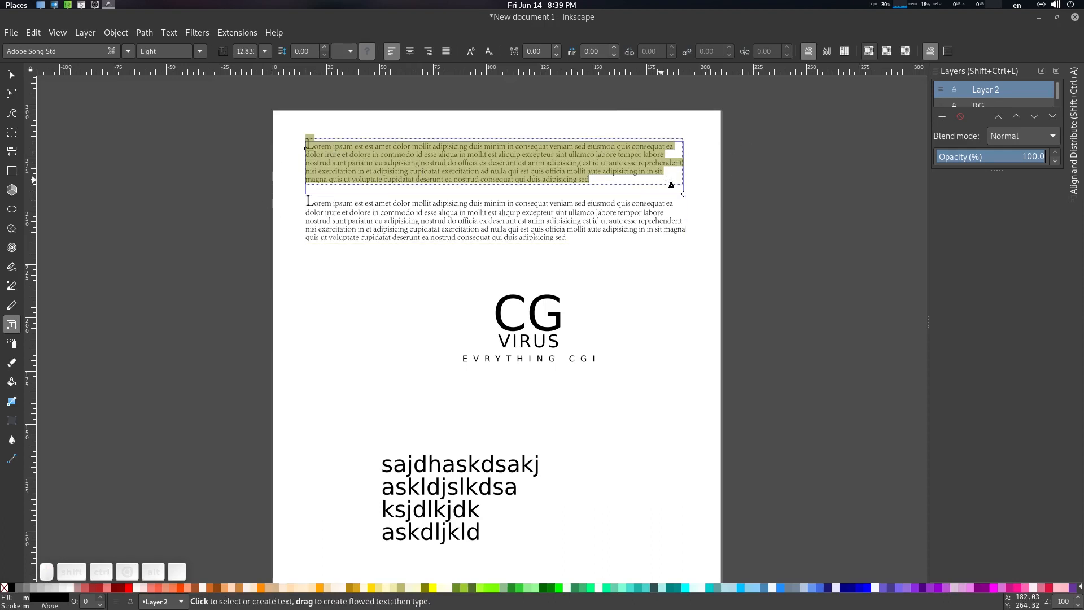
click(223, 51)
click(222, 51)
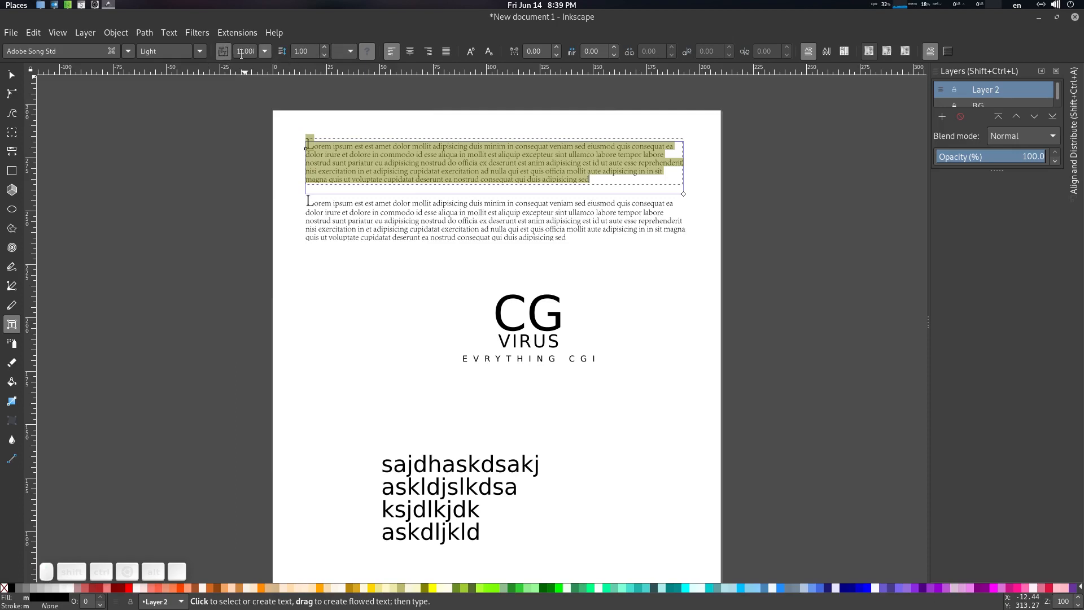
click(11, 75)
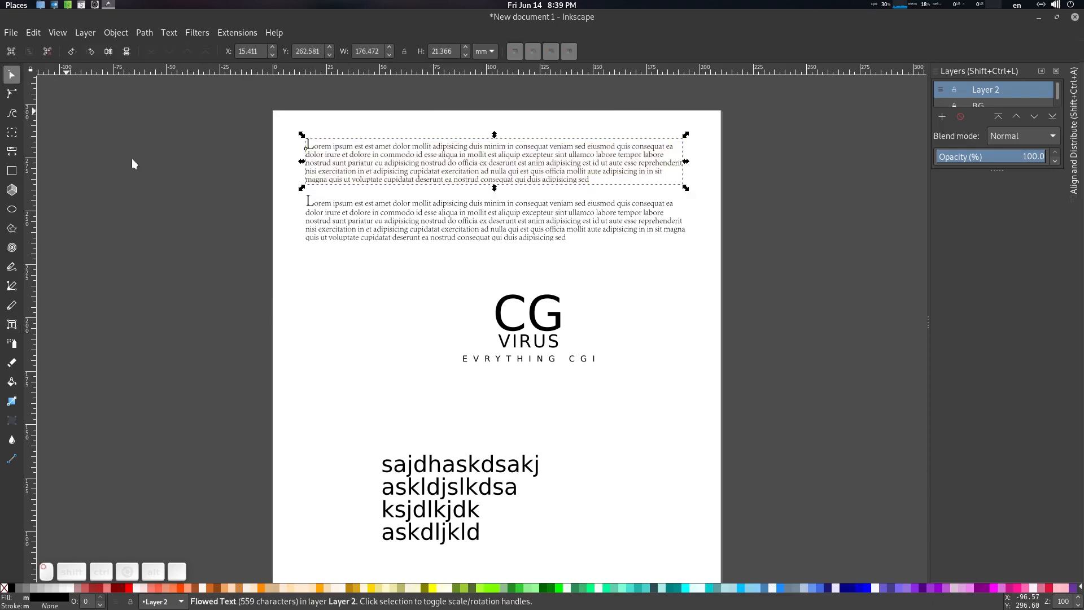
key(Escape)
Step: Select all lines of the logo text and toggle the outer style view on and off to compare their values
click(529, 339)
click(532, 342)
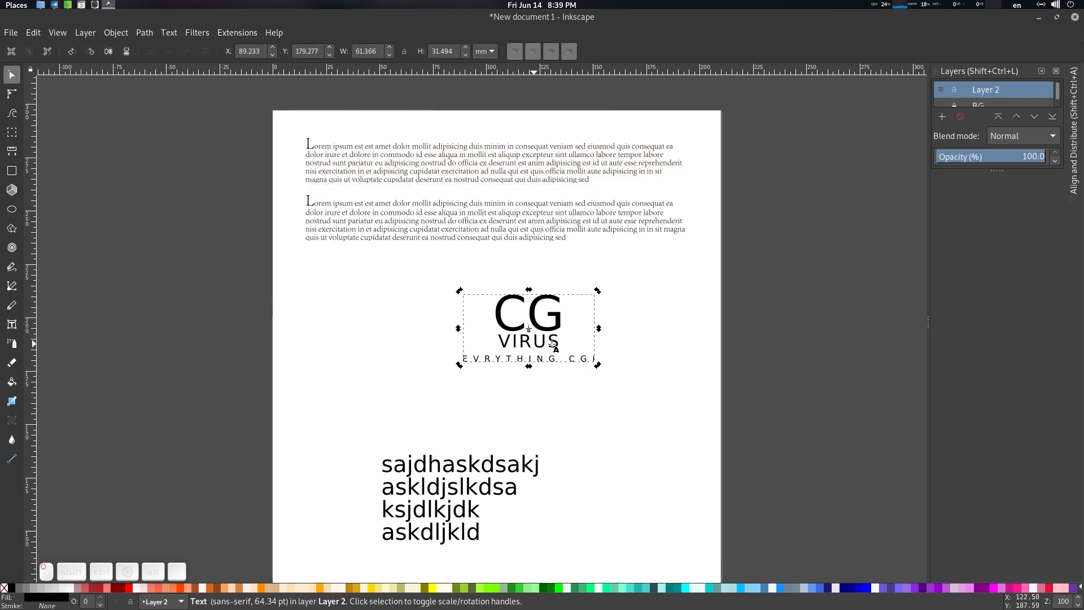
key(t)
key(ctrl+a)
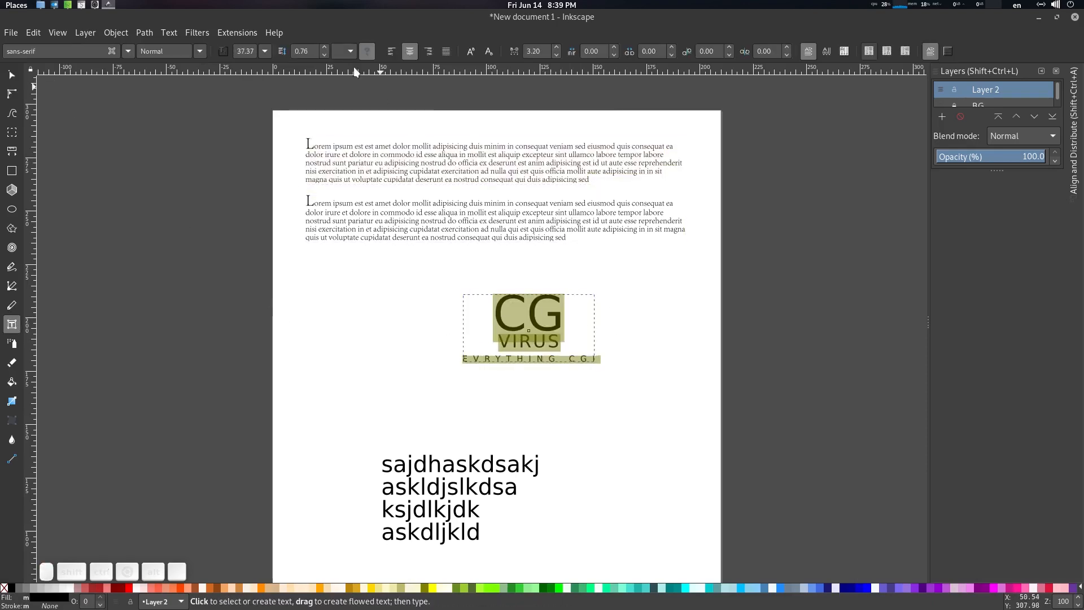
click(223, 52)
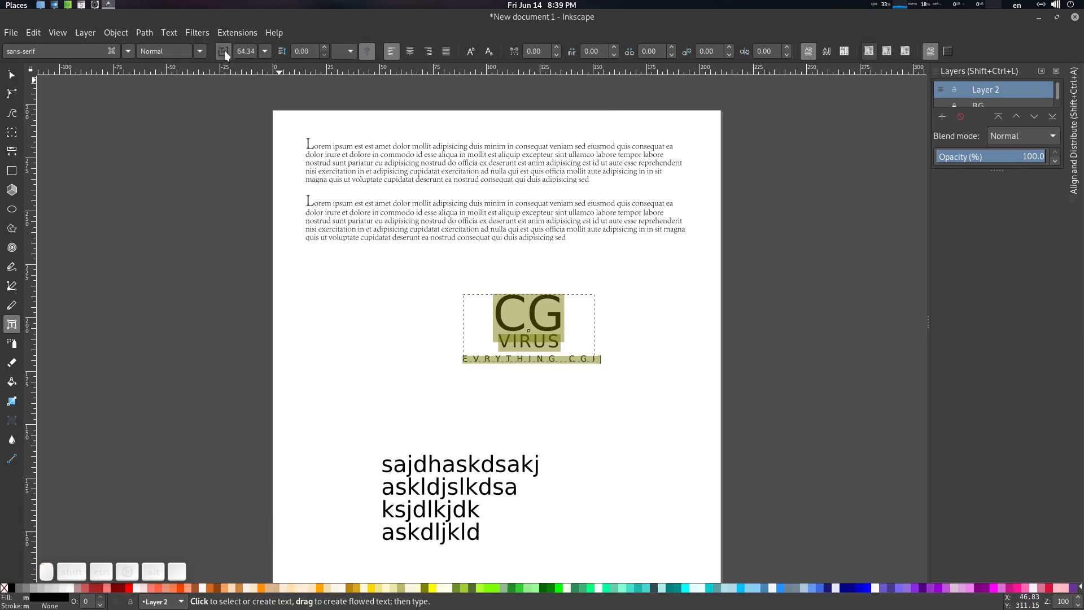
click(224, 49)
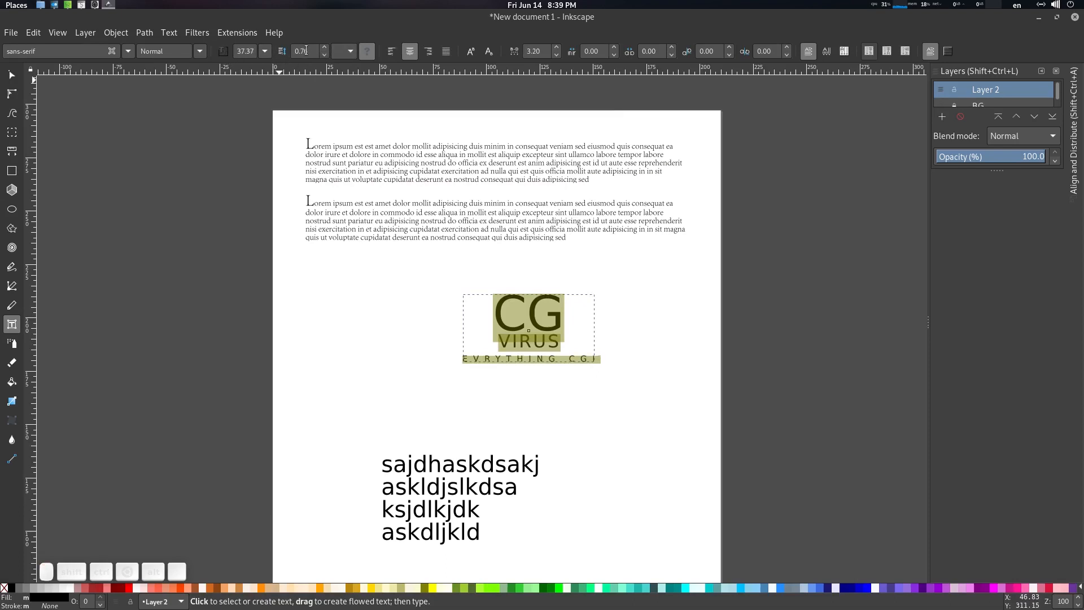
click(12, 75)
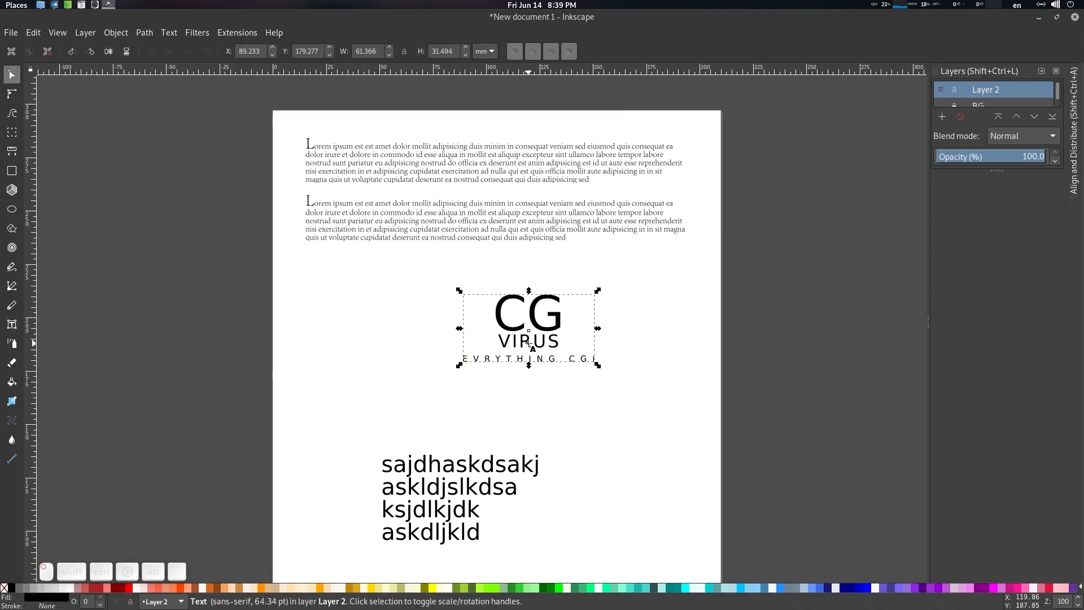
Step: Try a word spacing of 1.00 px on all lines of the logo text, undo it, and deselect the text
double_click(529, 342)
key(ctrl+a)
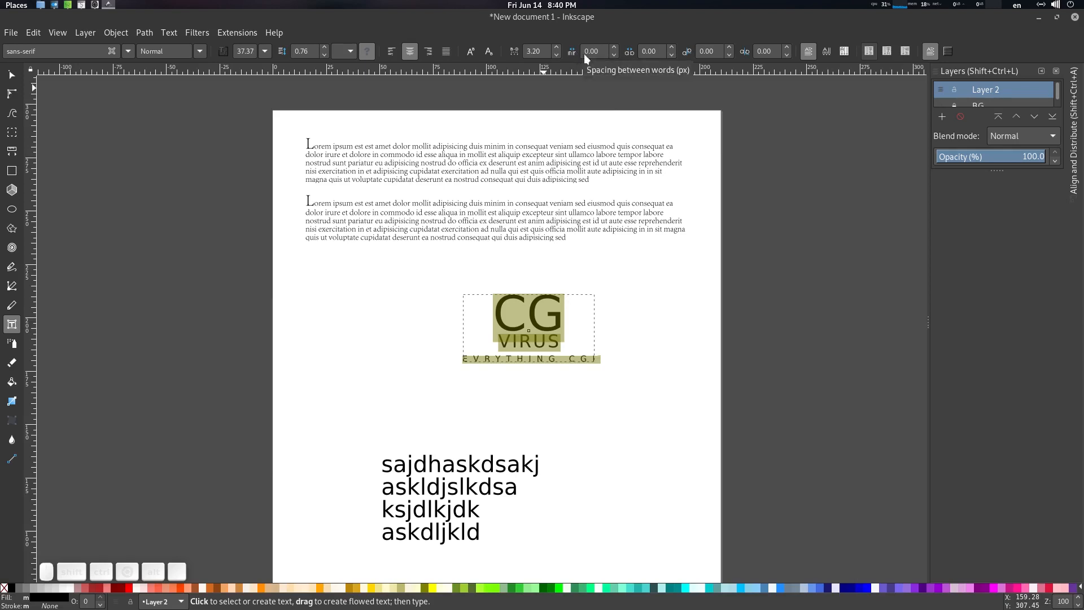
click(614, 47)
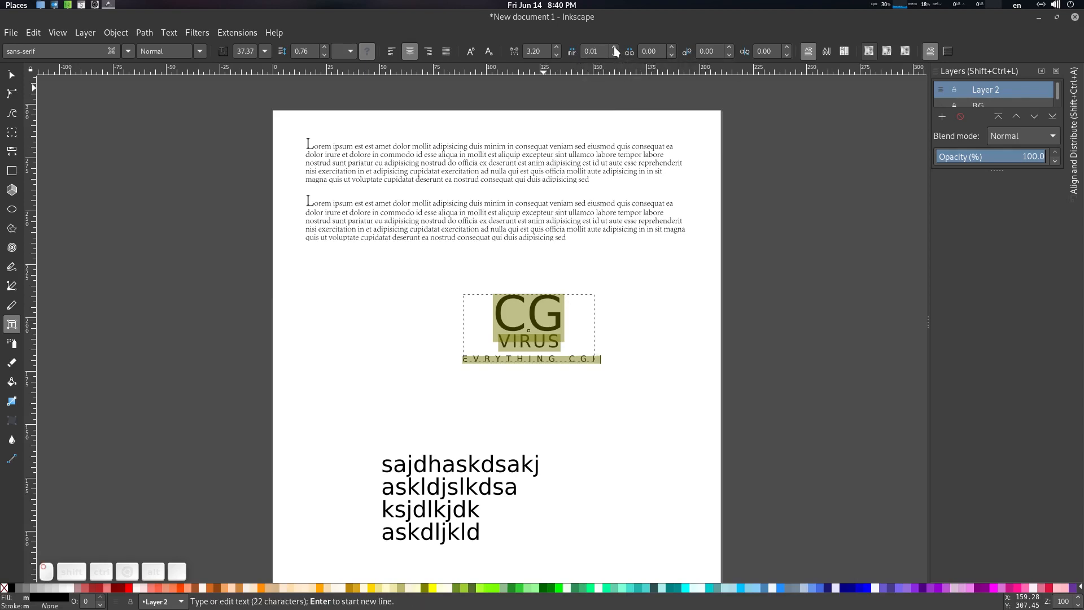
double_click(605, 52)
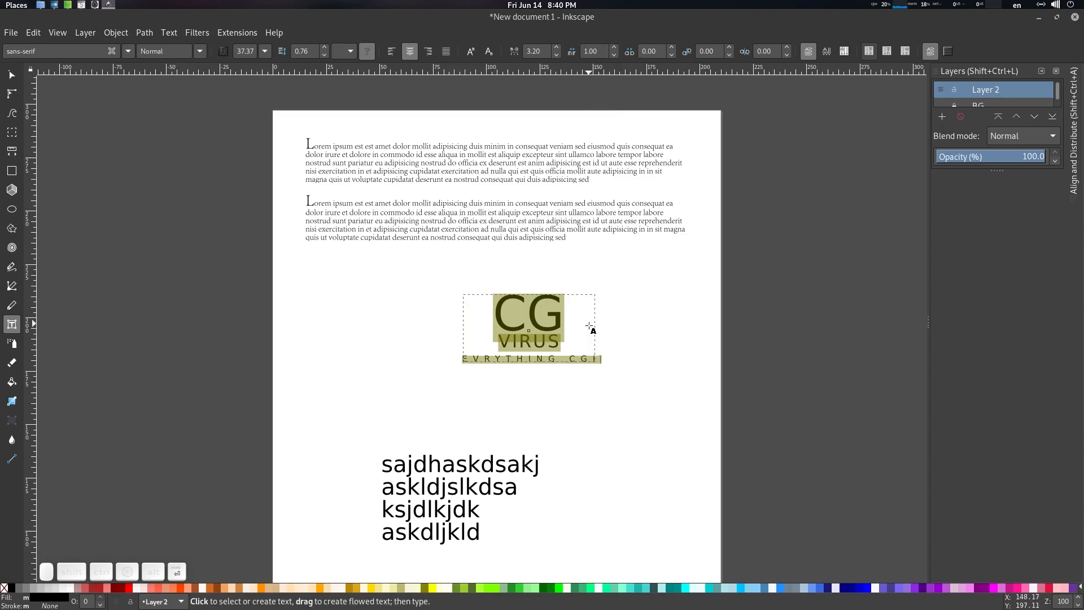
key(ctrl+z)
click(12, 74)
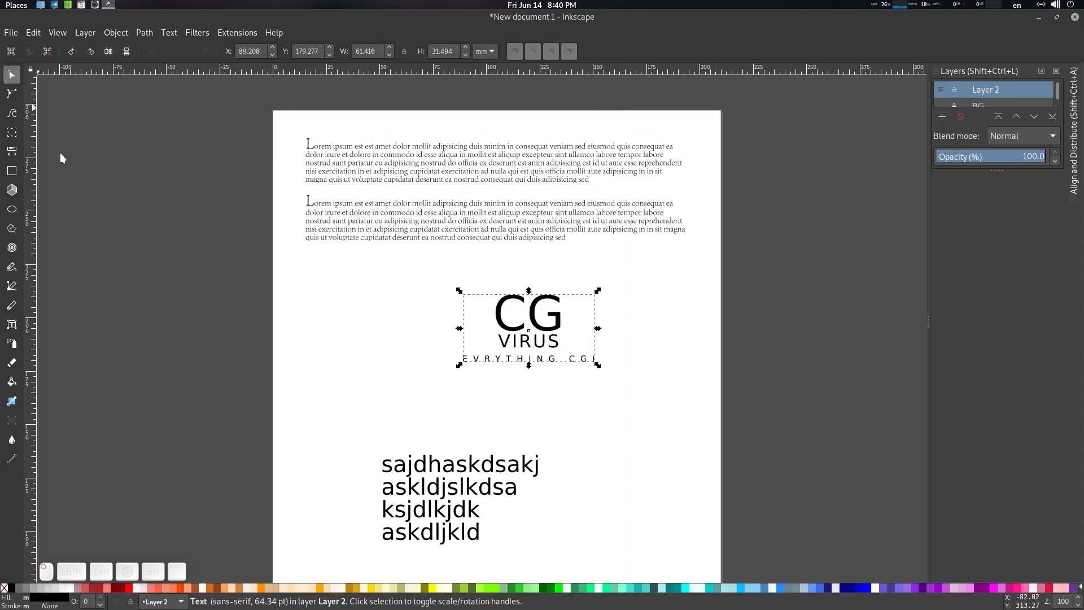
key(Escape)
Step: Try a word spacing of 1.05 px on the first paragraph's passage from "cupidatat" to "nostrud", reset it to 0, and deselect the text
click(418, 181)
triple_click(417, 179)
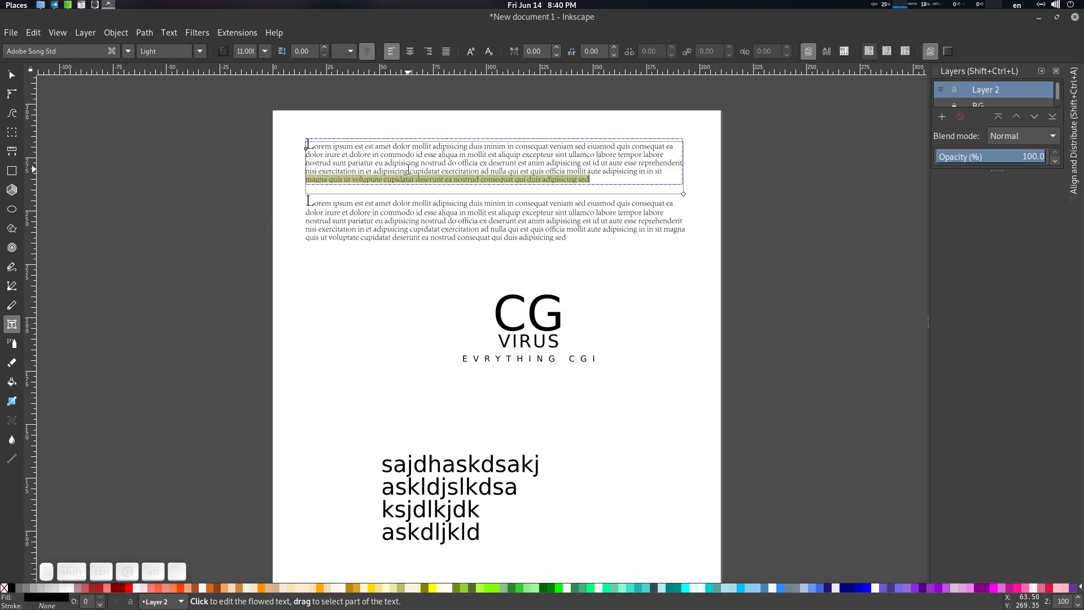
drag(408, 170, 479, 180)
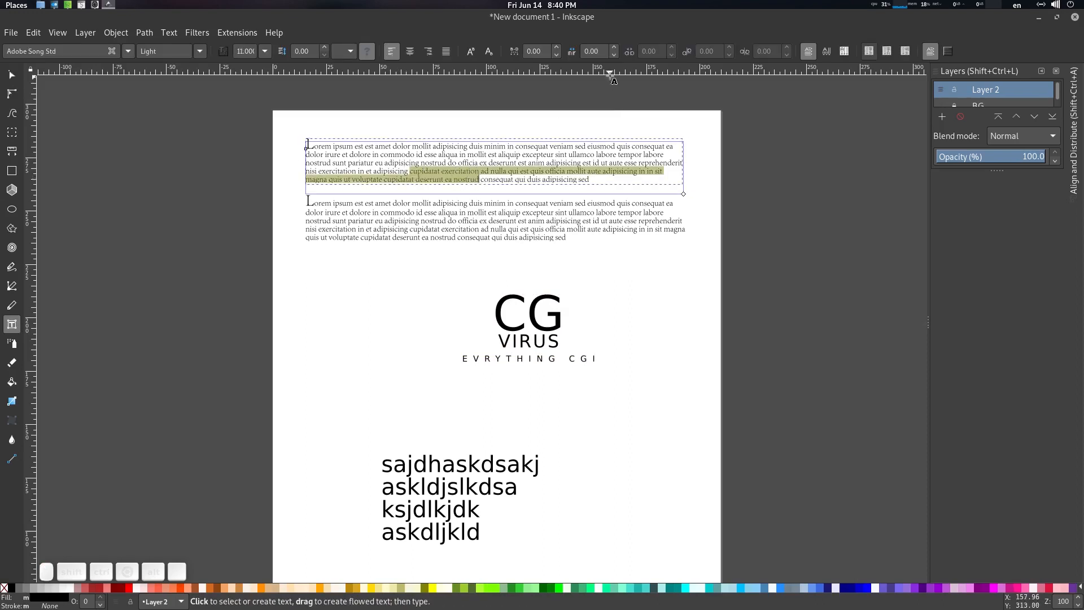
click(577, 52)
key(Return)
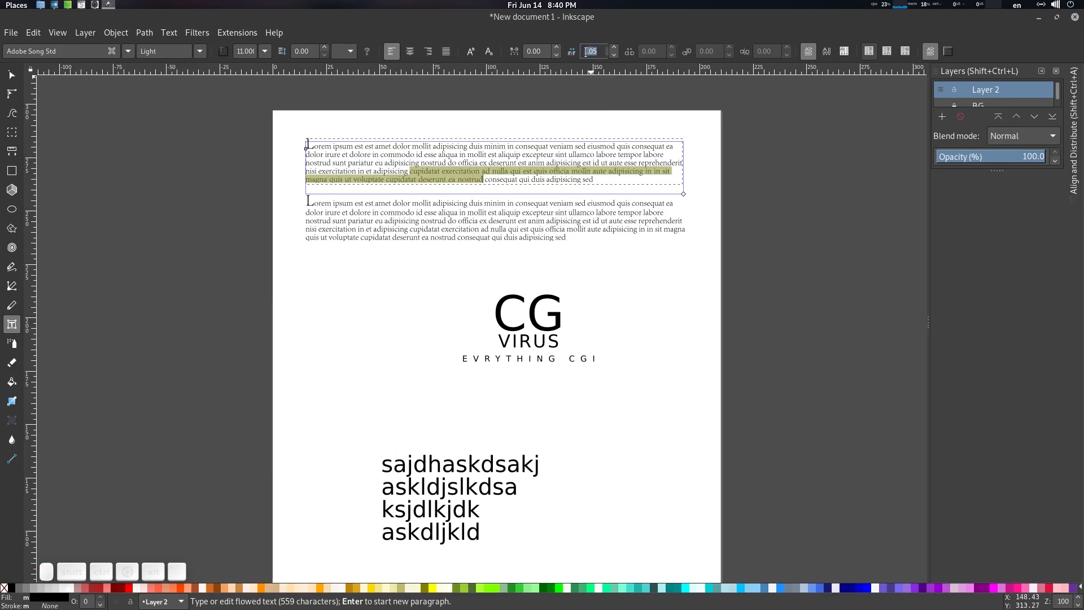
key(Return)
key(ctrl+z)
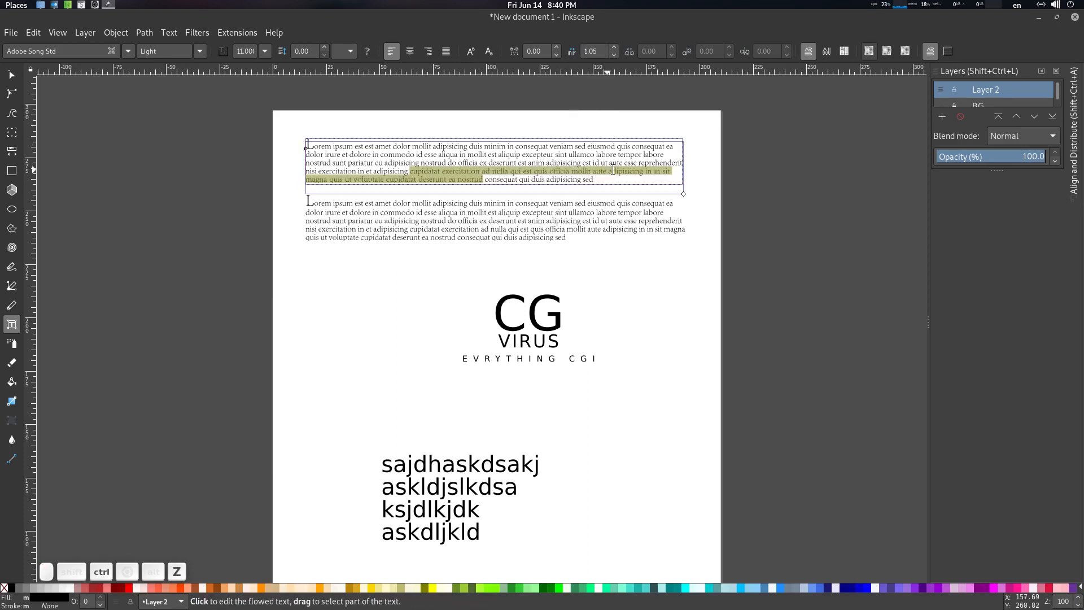
click(581, 52)
key(Return)
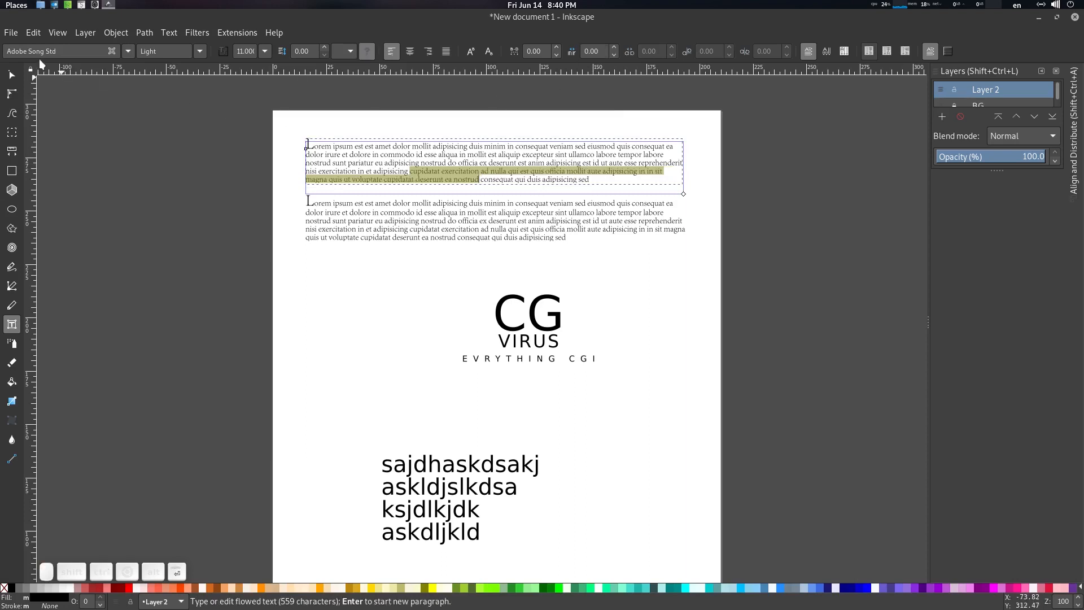
click(11, 75)
click(158, 307)
Step: Select the "EVRYTHING CGI" line of the logo text and raise its horizontal kerning to 0.05 px
click(552, 361)
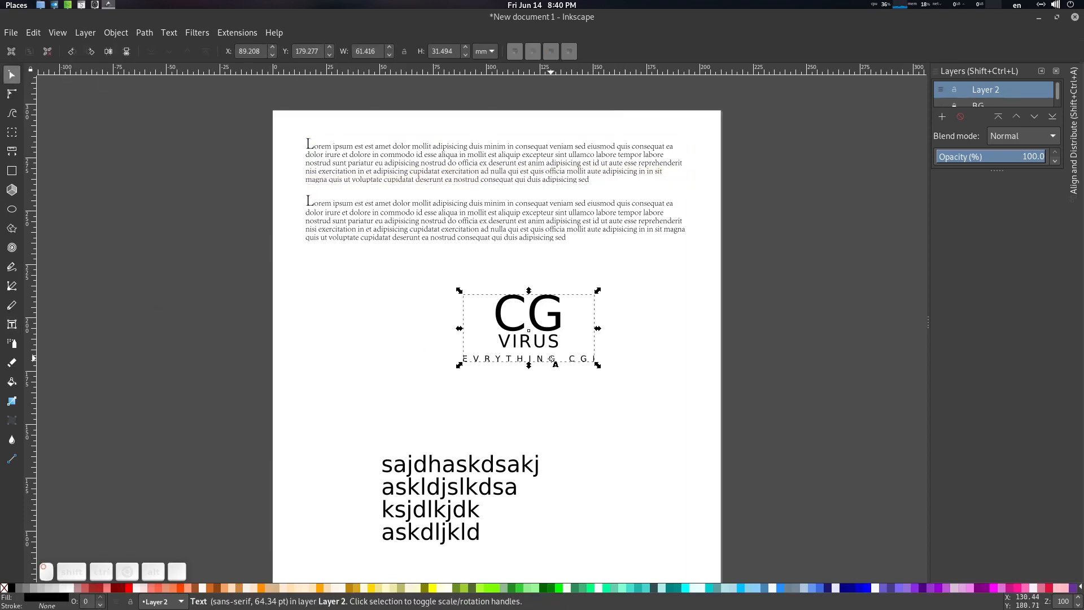
key(t)
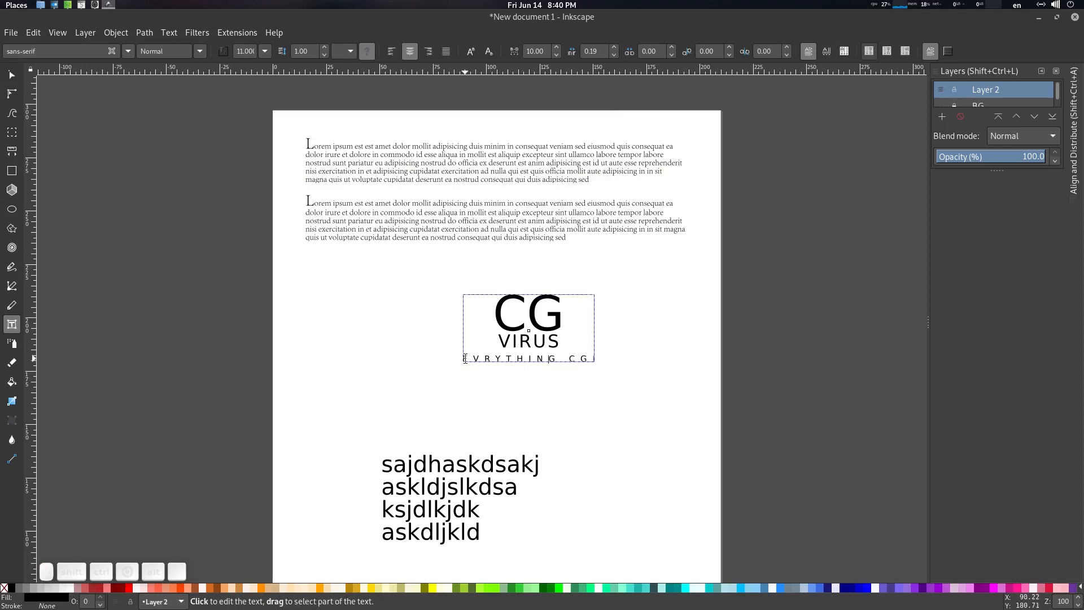
drag(464, 359, 591, 343)
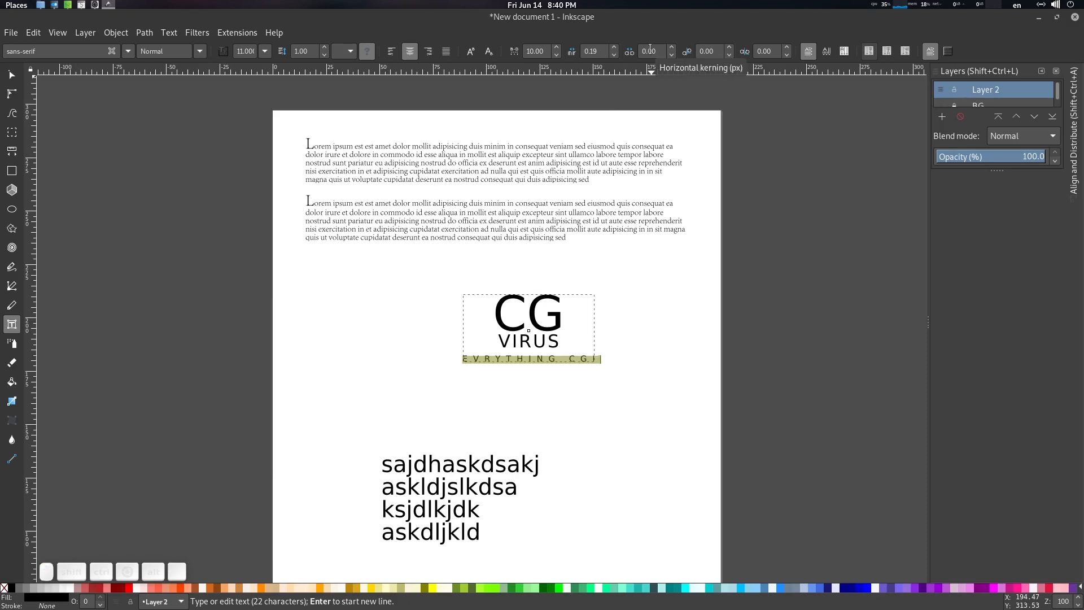
click(671, 48)
click(671, 48)
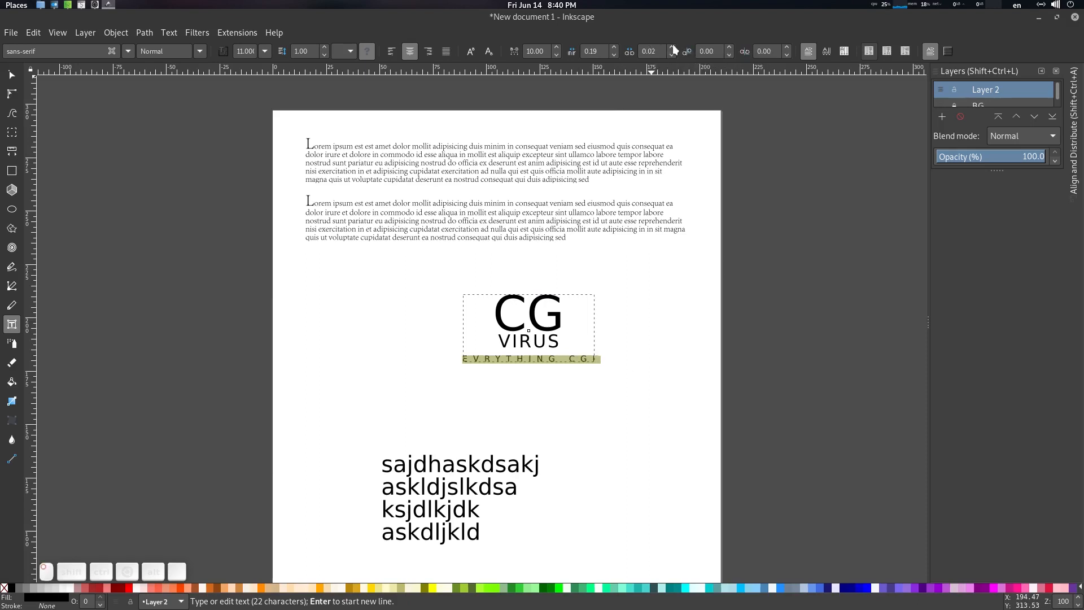
click(671, 47)
click(672, 48)
click(672, 47)
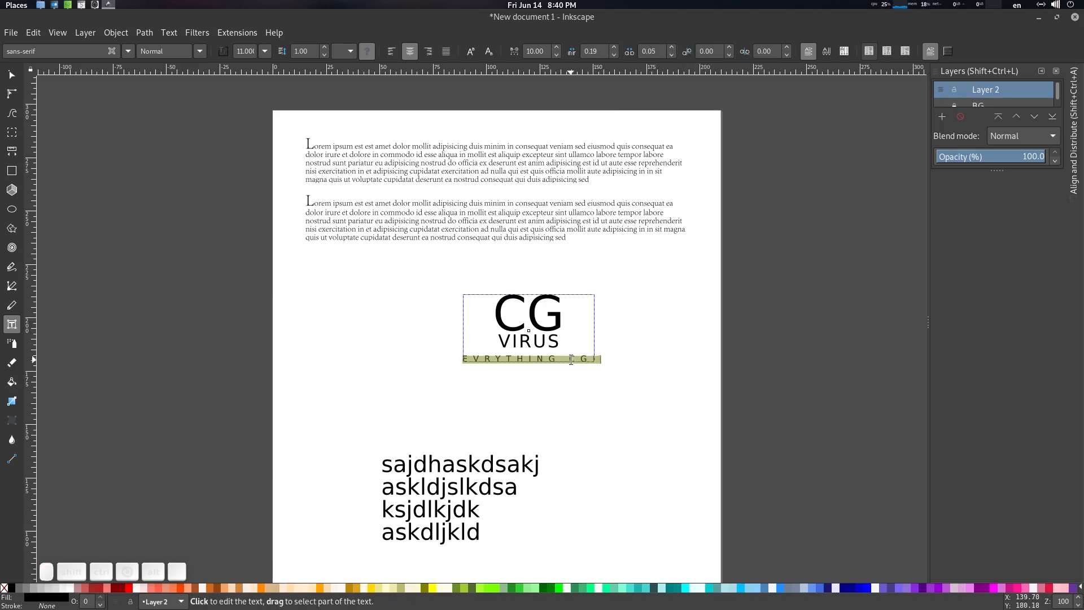
Step: Try horizontal kerning of 10.00 and a negative value on the "CG" letters of the "EVRYTHING CGI" line, and reset it to 0
drag(571, 360, 593, 360)
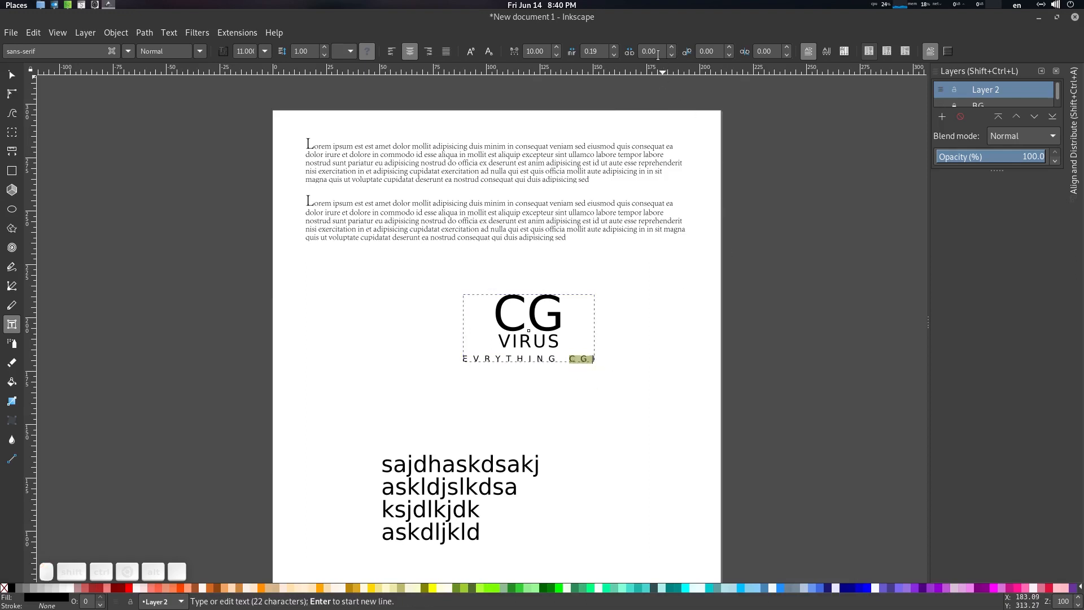
text(10)
key(Return)
click(642, 47)
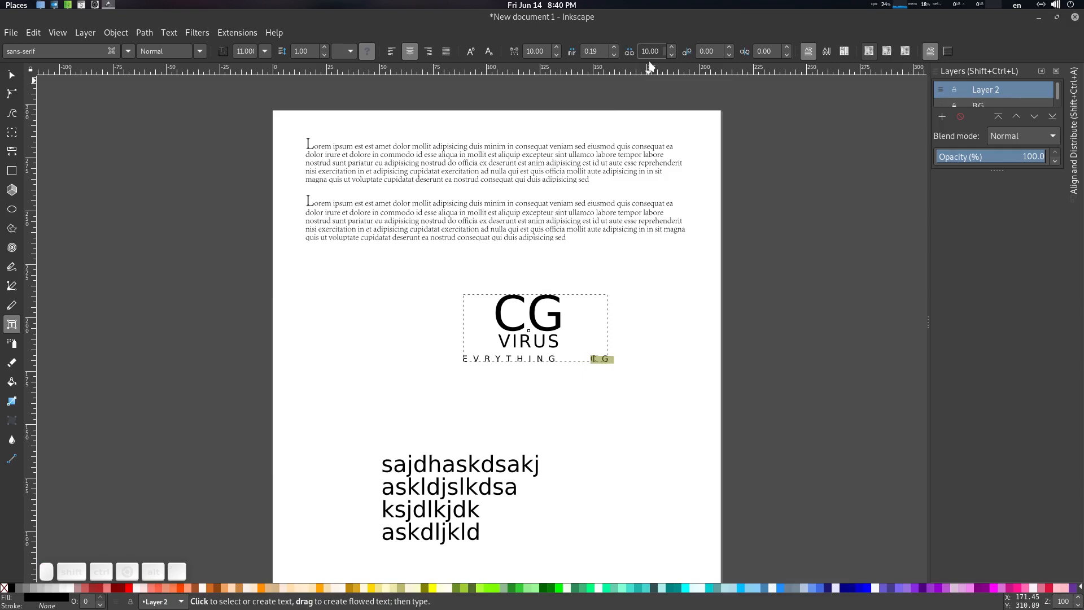
text(-)
key(Return)
text(0)
key(Return)
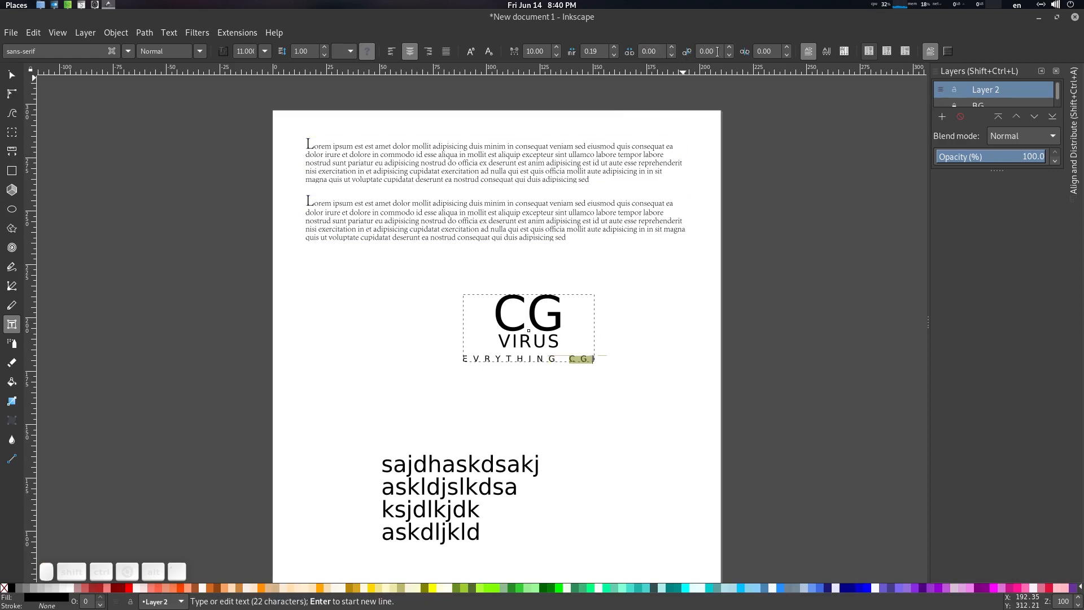
Step: Try a vertical kerning of 10.00 and a negative value on the selected "CG" letters, and undo the change
triple_click(717, 52)
text(10)
key(Return)
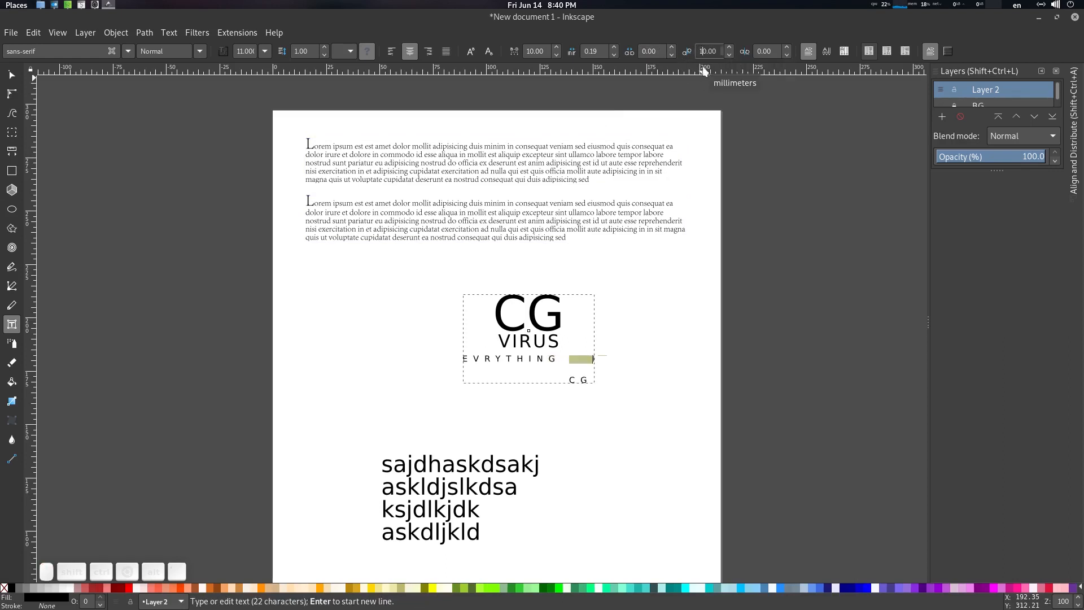
text(-)
key(Return)
key(ctrl+z)
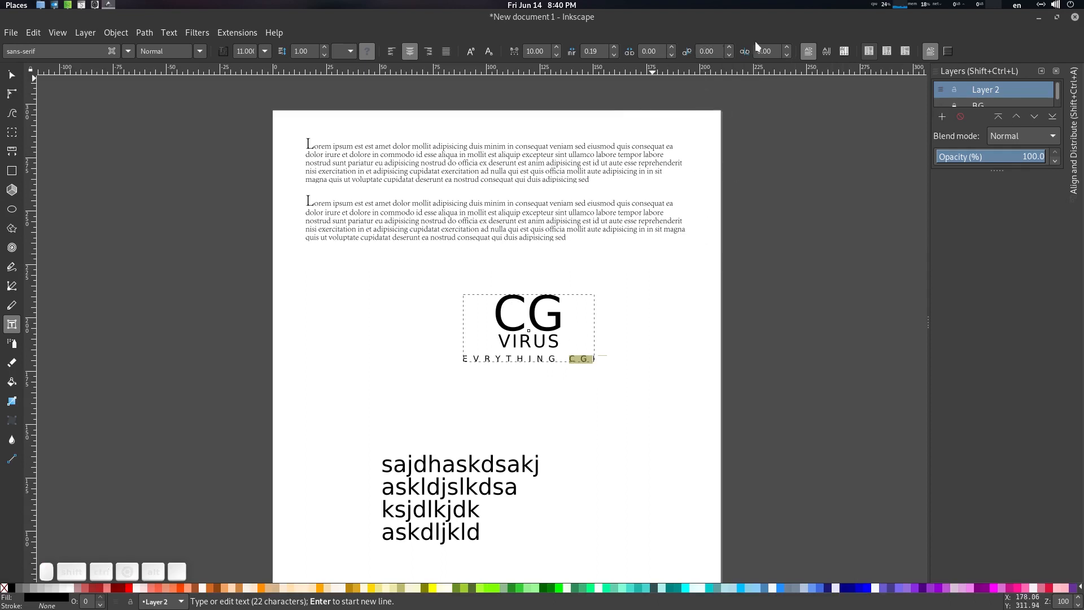
Step: Try a character rotation on the selected "CG" letters, reset it to 0, and leave text editing
drag(772, 49, 747, 53)
key(Return)
click(772, 49)
text(0)
key(Return)
key(s)
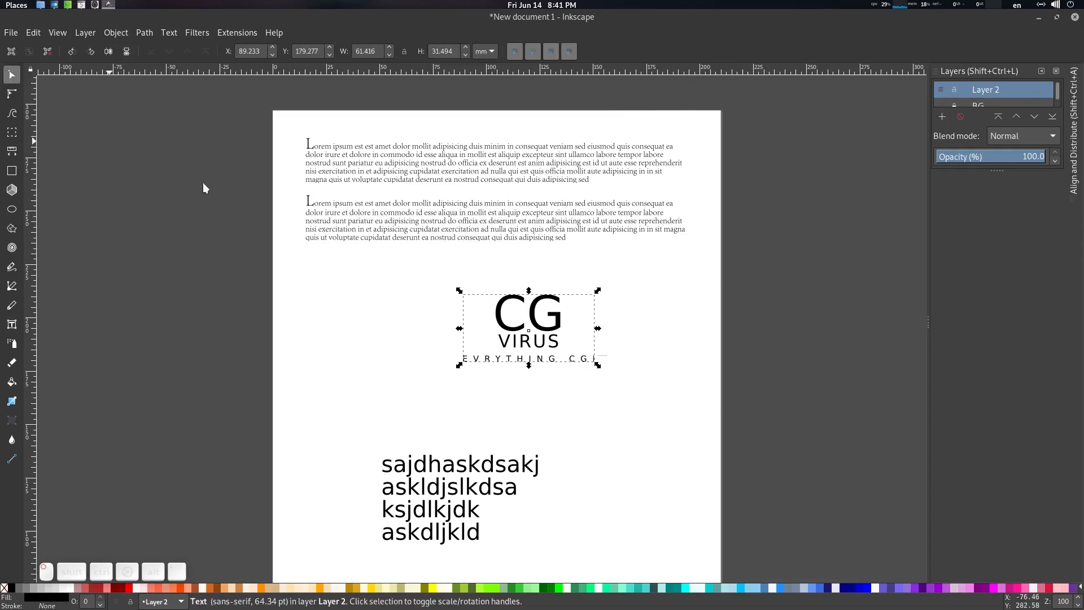
Step: Select all lines of the logo text and try the vertical right-to-left and vertical left-to-right writing modes
double_click(539, 318)
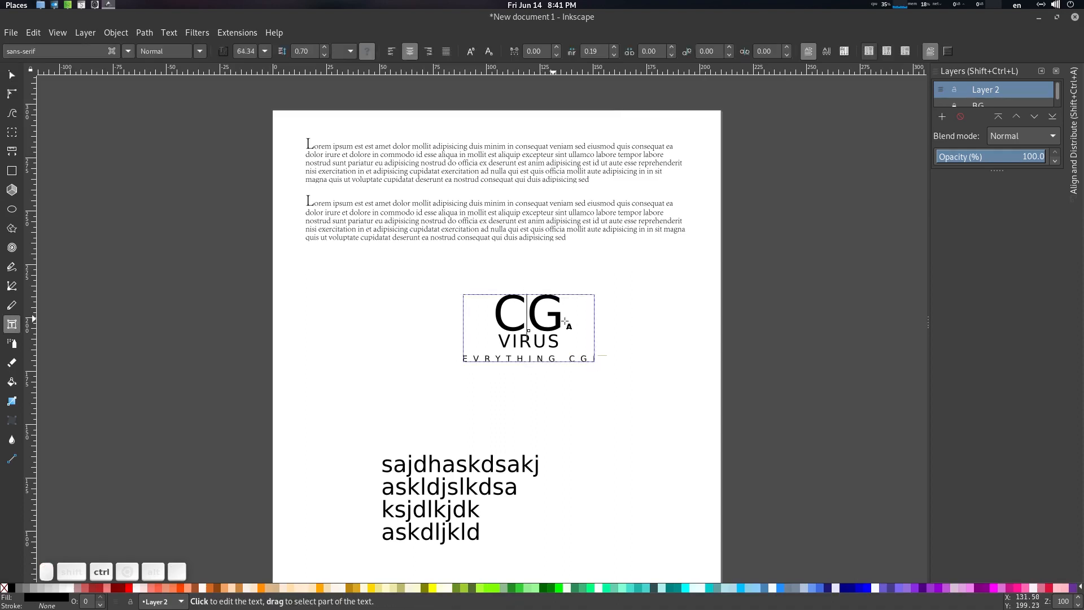
key(ctrl+a)
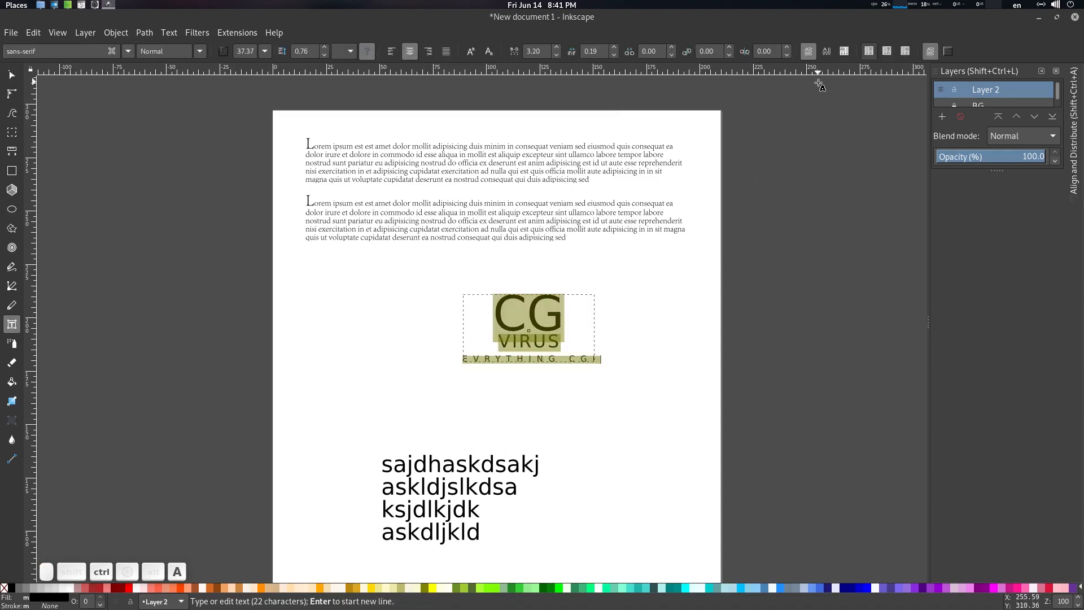
click(825, 49)
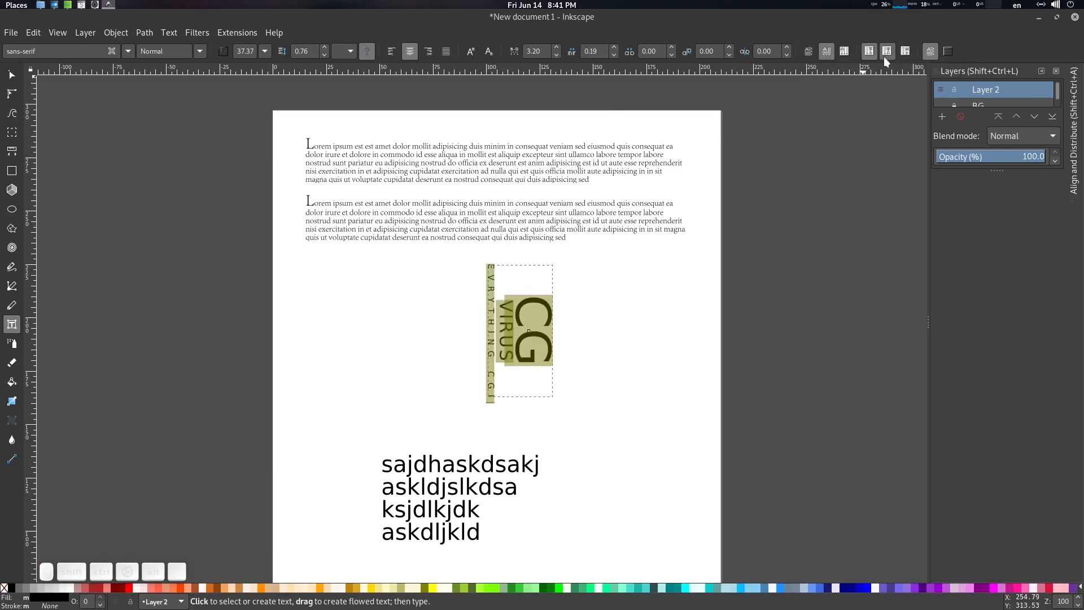
click(846, 52)
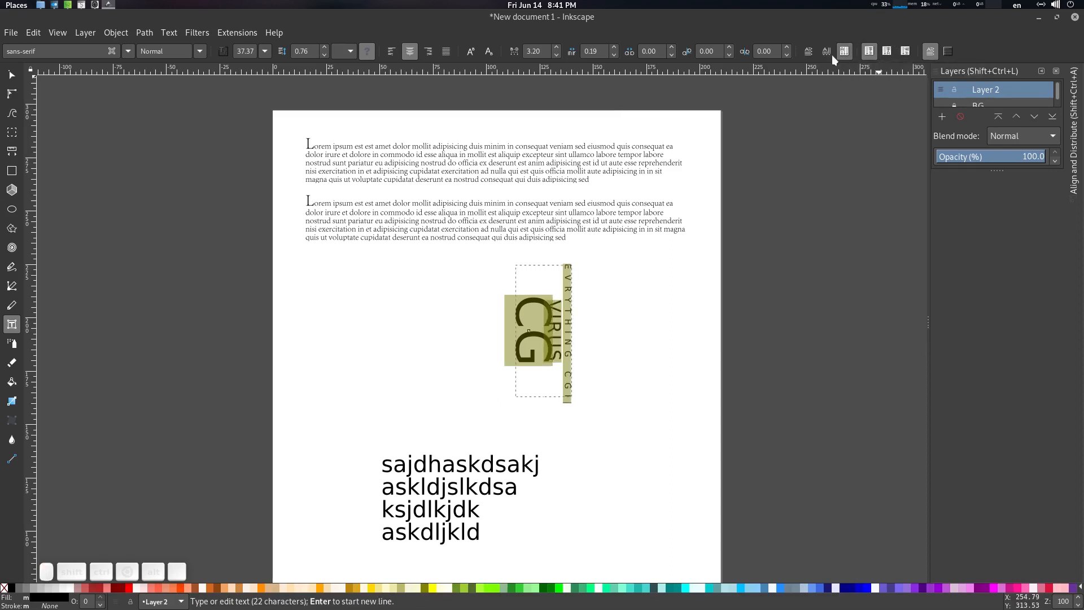
Step: Try the upright and sideways glyph orientations on the vertical logo text, restore automatic orientation and horizontal writing, and deselect it
click(887, 52)
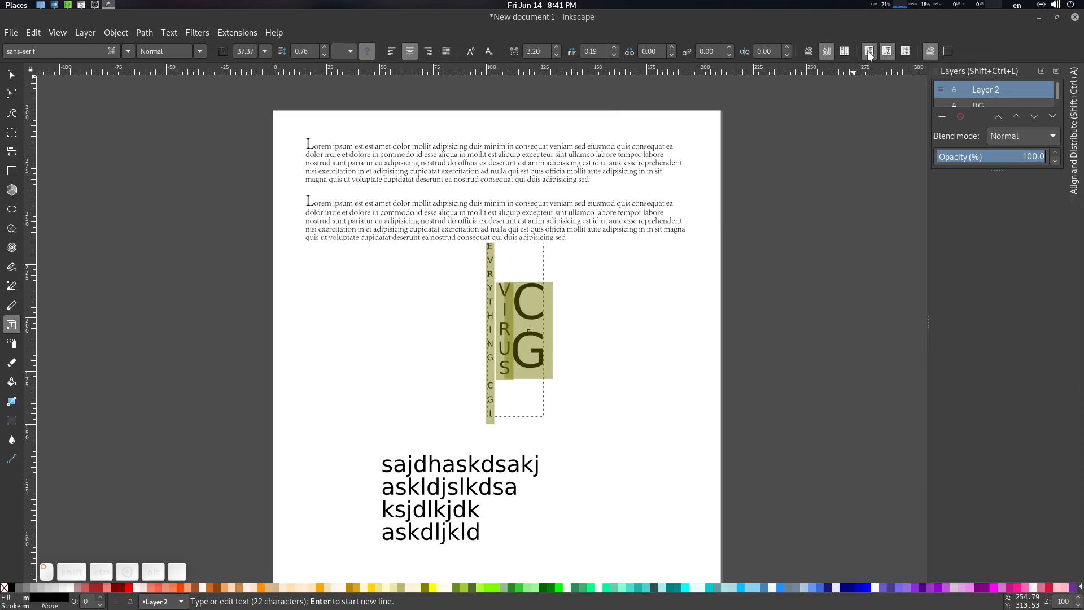
click(902, 51)
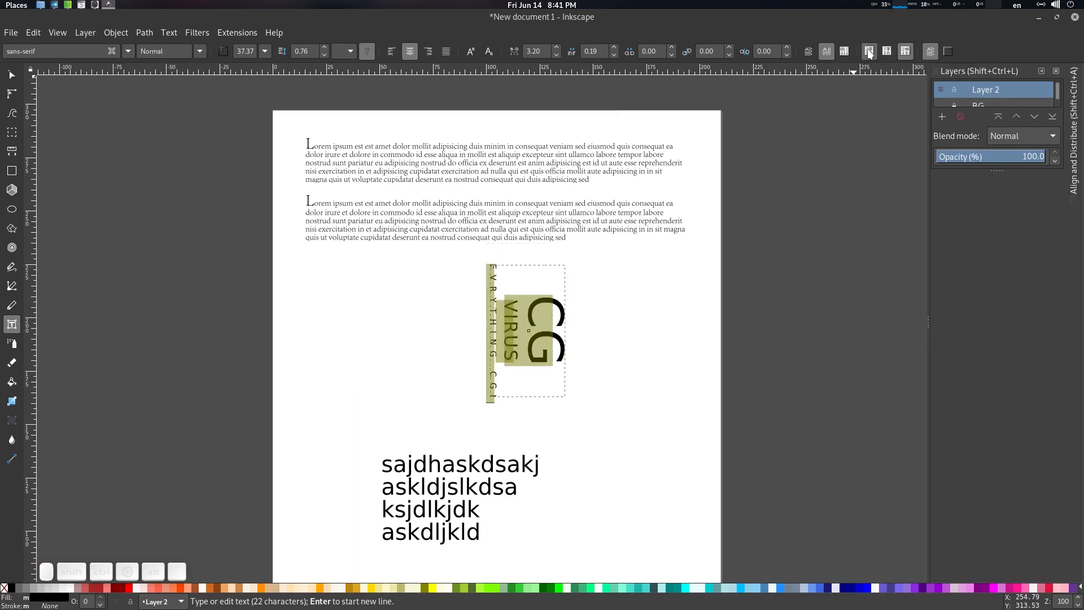
click(905, 53)
click(935, 52)
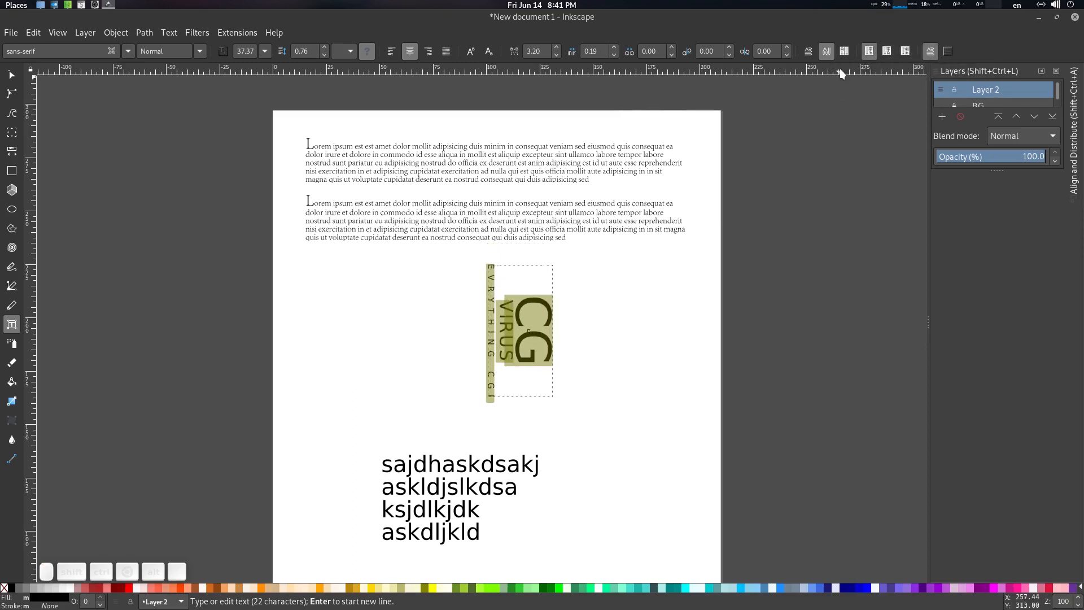
click(809, 52)
click(11, 73)
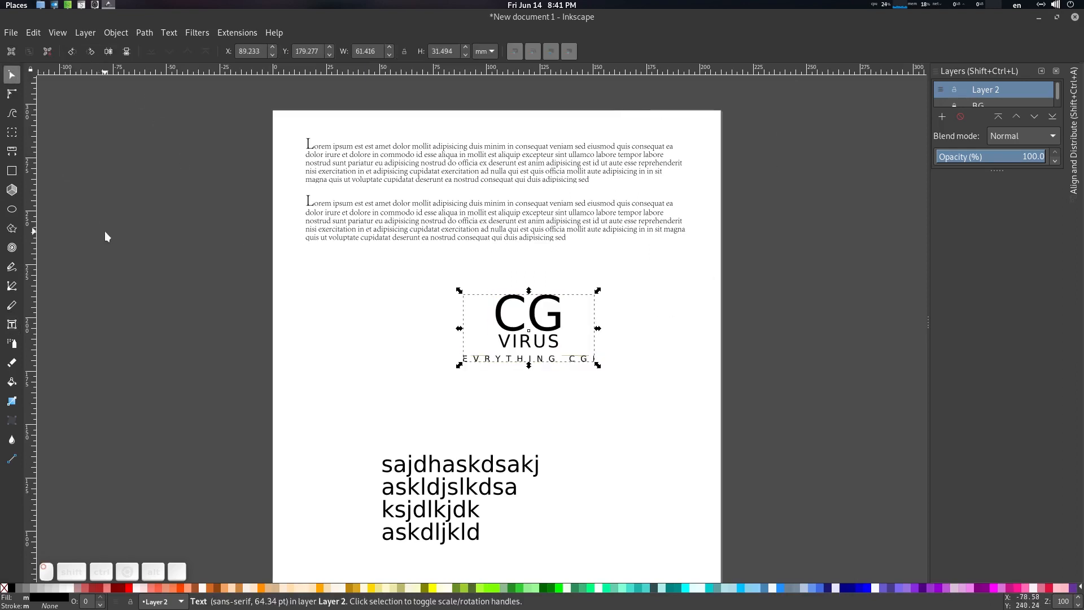
click(105, 236)
Step: Delete the four-line "sajdhaskdsakj" sample text below the logo text
scroll(218, 290, down, 2)
click(474, 427)
key(Delete)
scroll(561, 412, up, 1)
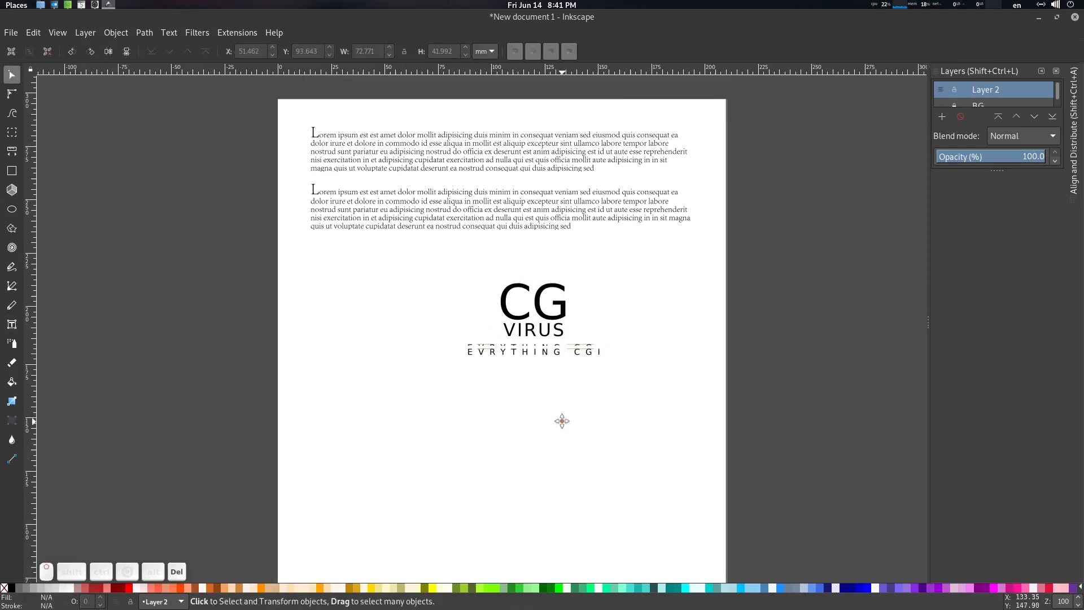
scroll(568, 384, down, 1)
scroll(569, 367, up, 1)
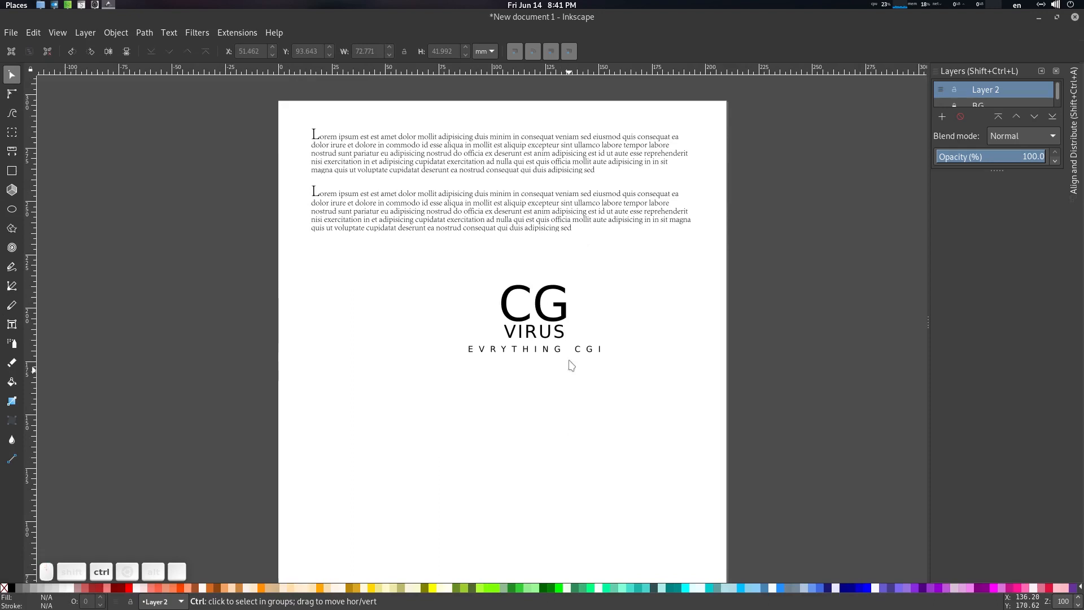
Step: Move the logo text off the page beyond its right edge and delete the second Lorem ipsum paragraph
click(563, 310)
drag(563, 310, 850, 267)
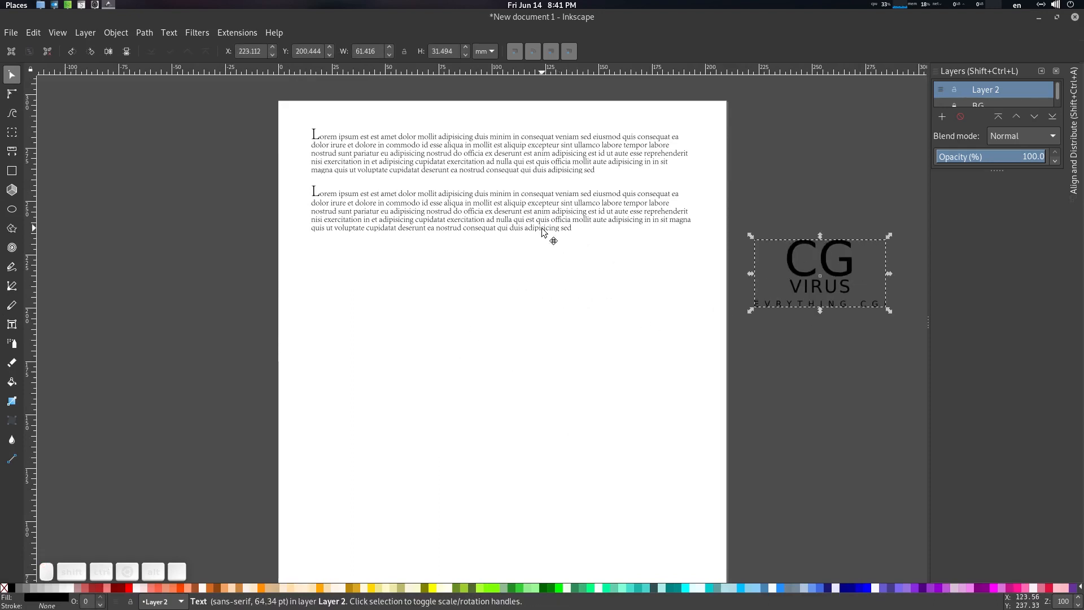
click(551, 232)
drag(491, 302, 529, 324)
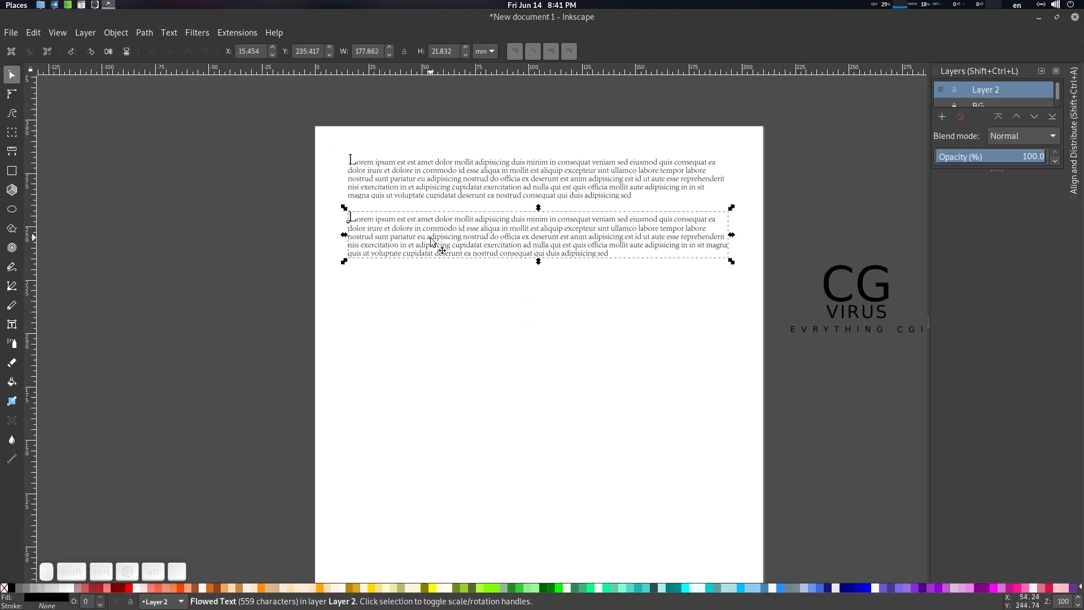
key(Delete)
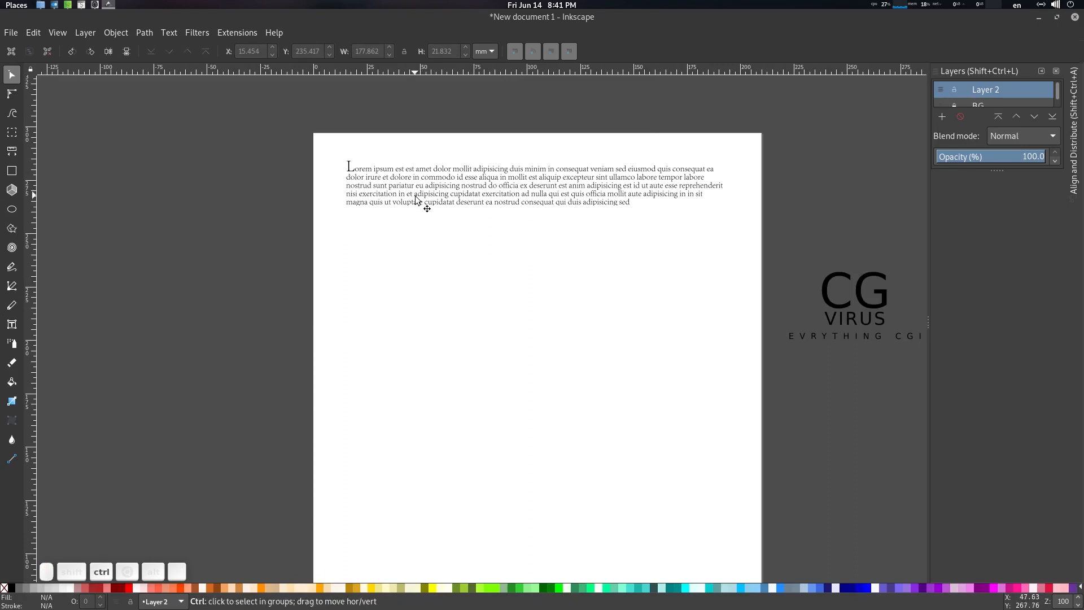
Step: Undo the deletion of the second paragraph and the move of the logo text
key(ctrl)
key(ctrl+z)
key(ctrl+z)
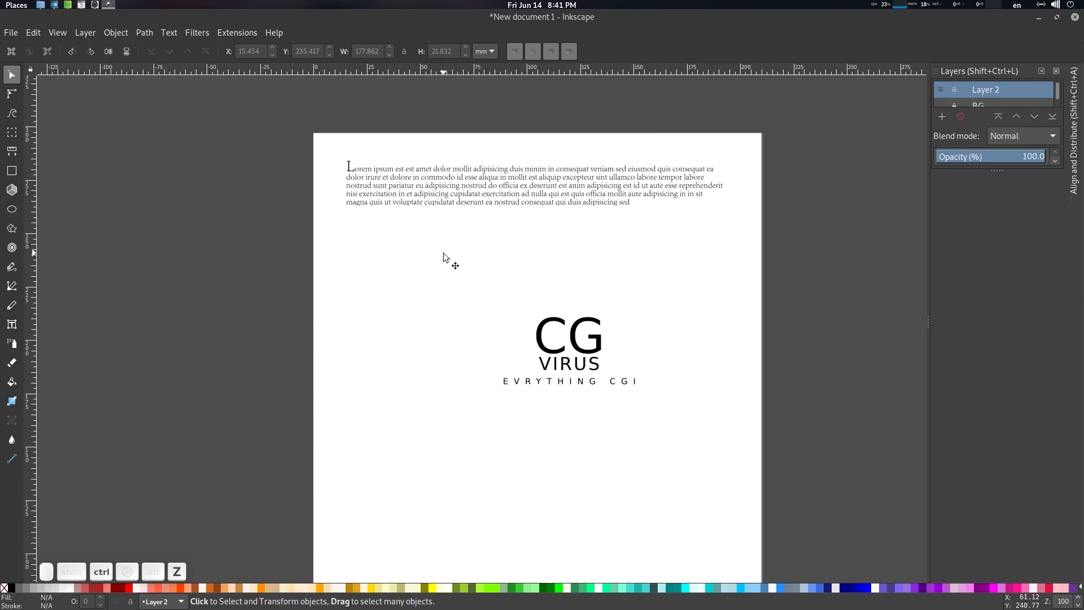
key(ctrl+z)
key(ctrl+z)
Step: Select all text of the second paragraph, toggle the outer style view to compare its values, and deselect the paragraph
click(446, 228)
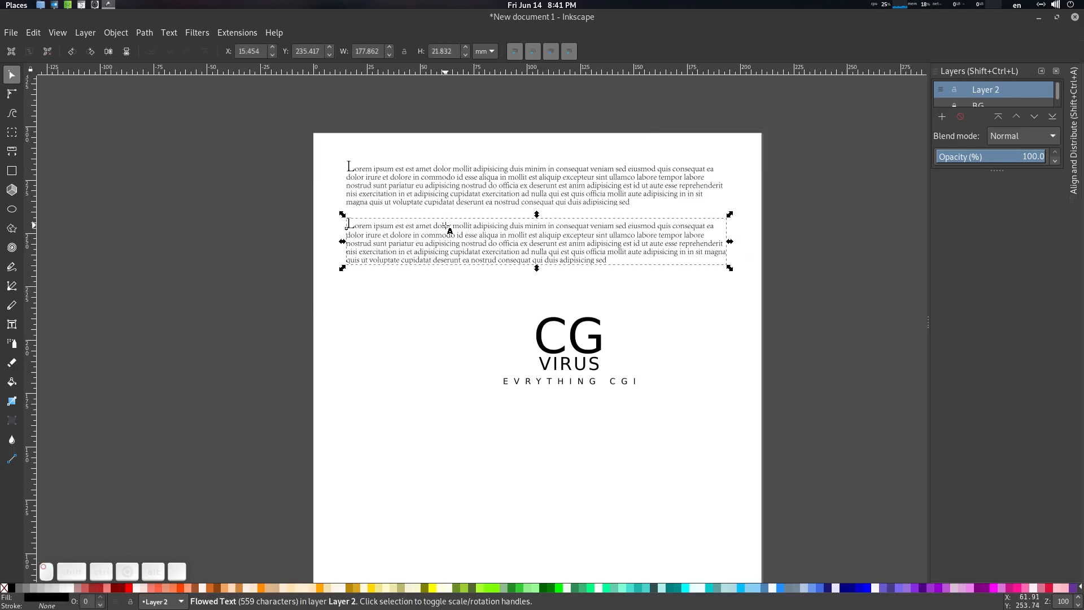
double_click(446, 228)
key(ctrl+a)
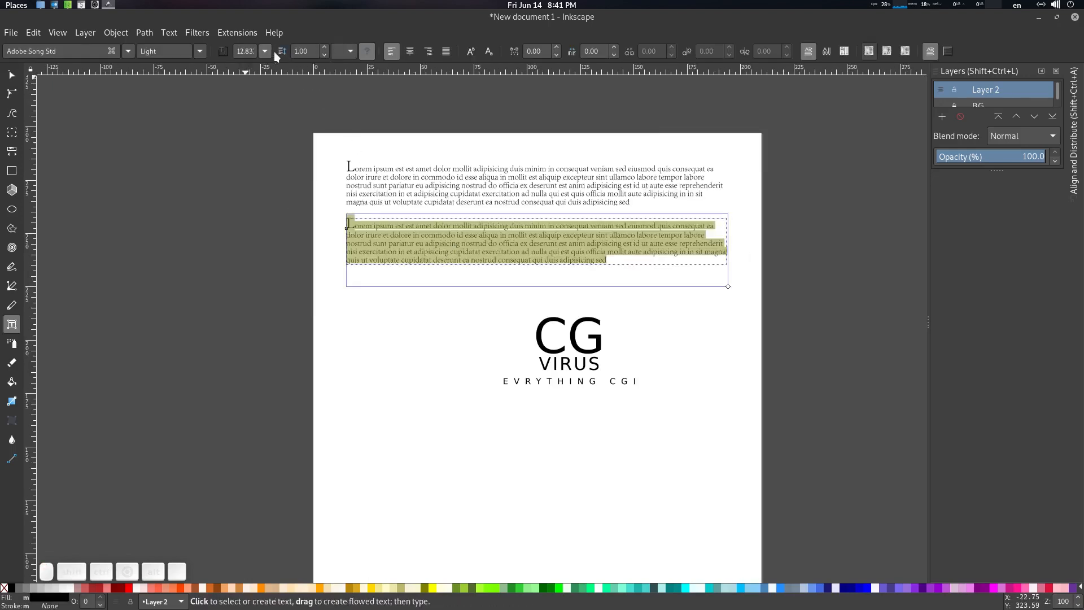
click(224, 52)
click(12, 74)
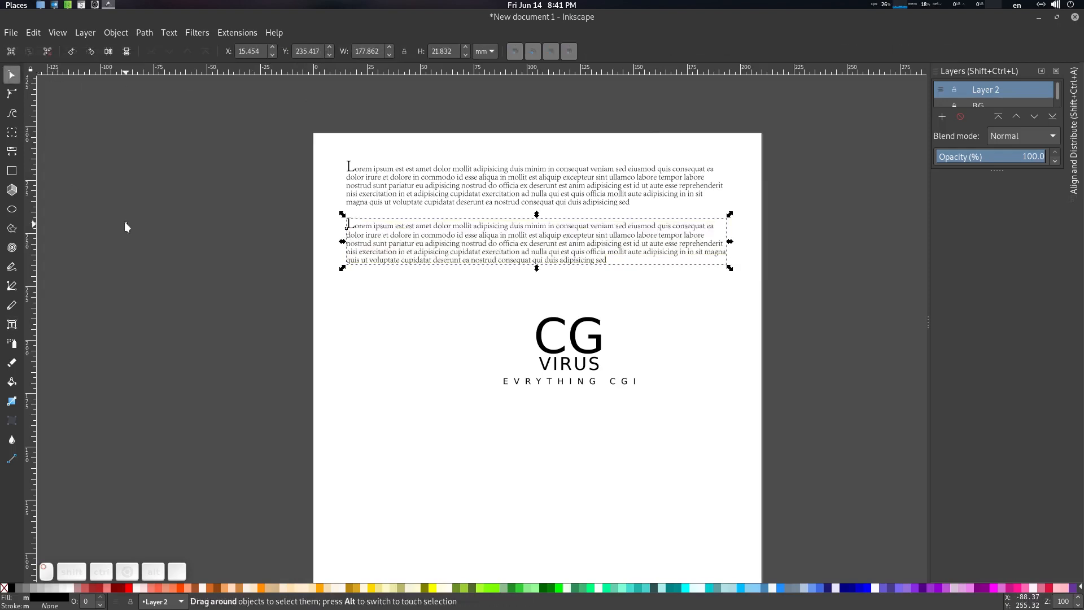
click(126, 224)
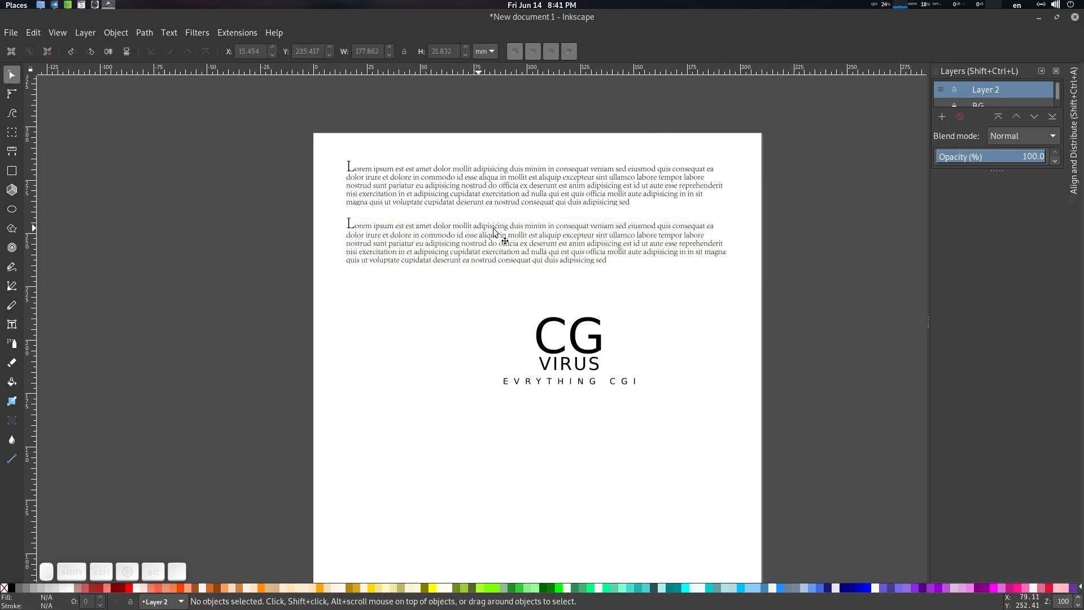
Step: Delete the second paragraph and place a copy of the first paragraph on the canvas beyond the page's left edge
click(566, 232)
drag(567, 233, 474, 176)
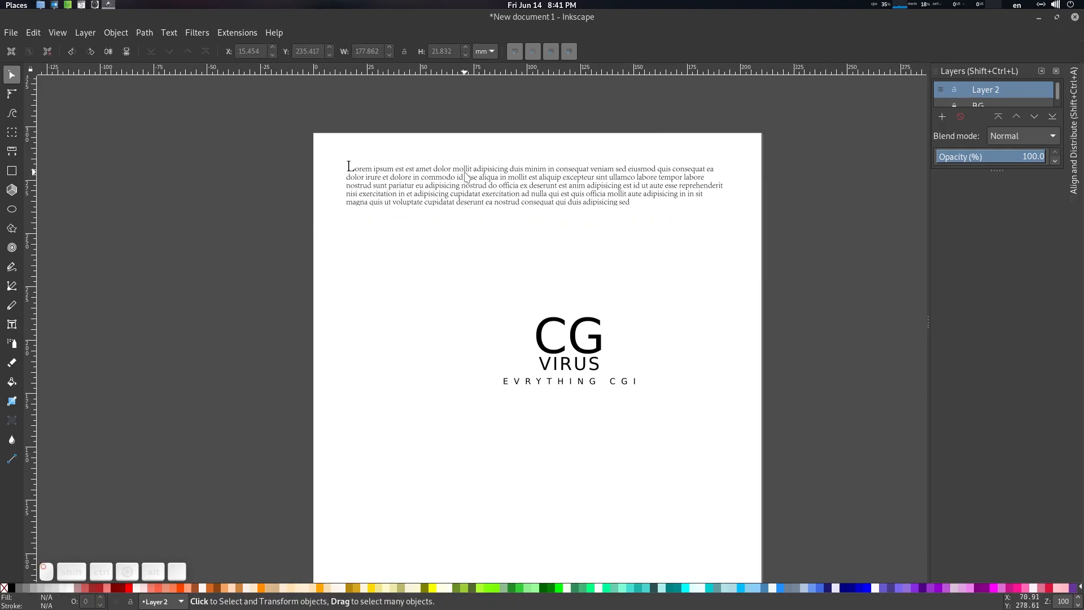
key(ctrl+c)
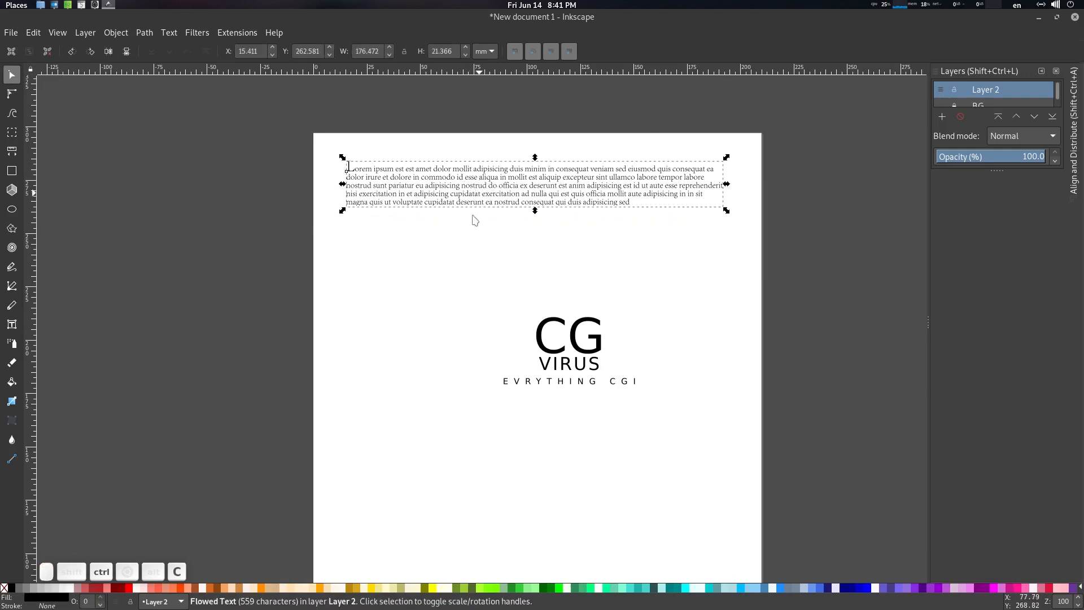
key(ctrl+v)
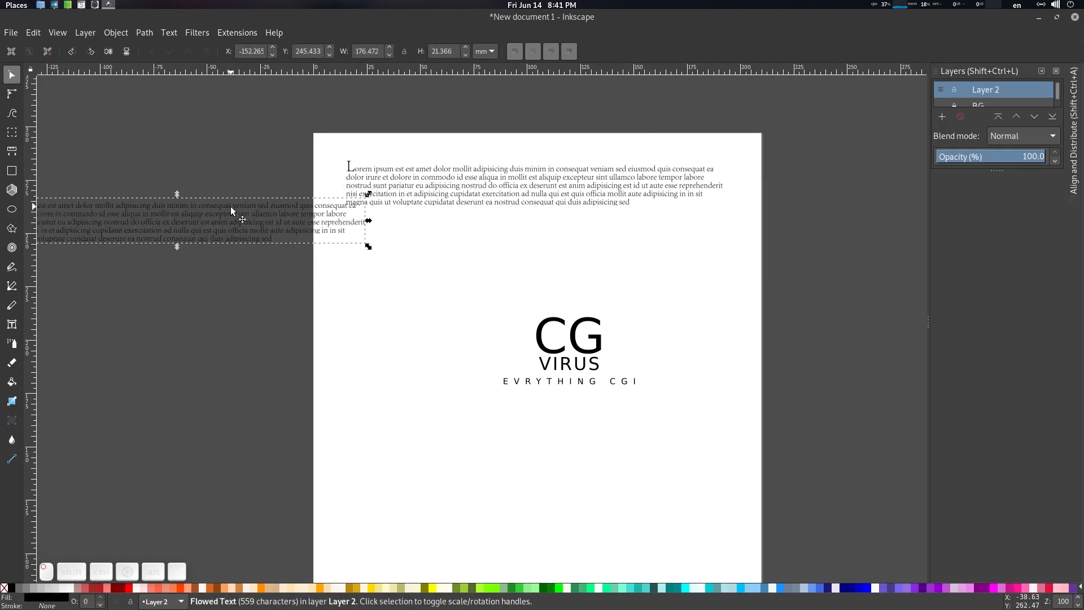
drag(229, 210, 120, 149)
Step: Scale the logo text down to about 38.7 by 19.9 mm and move it near the page's left edge, about halfway down
click(585, 341)
drag(594, 346, 670, 398)
drag(694, 402, 670, 391)
scroll(660, 378, down, 3)
drag(657, 297, 356, 382)
click(463, 370)
scroll(462, 321, down, 2)
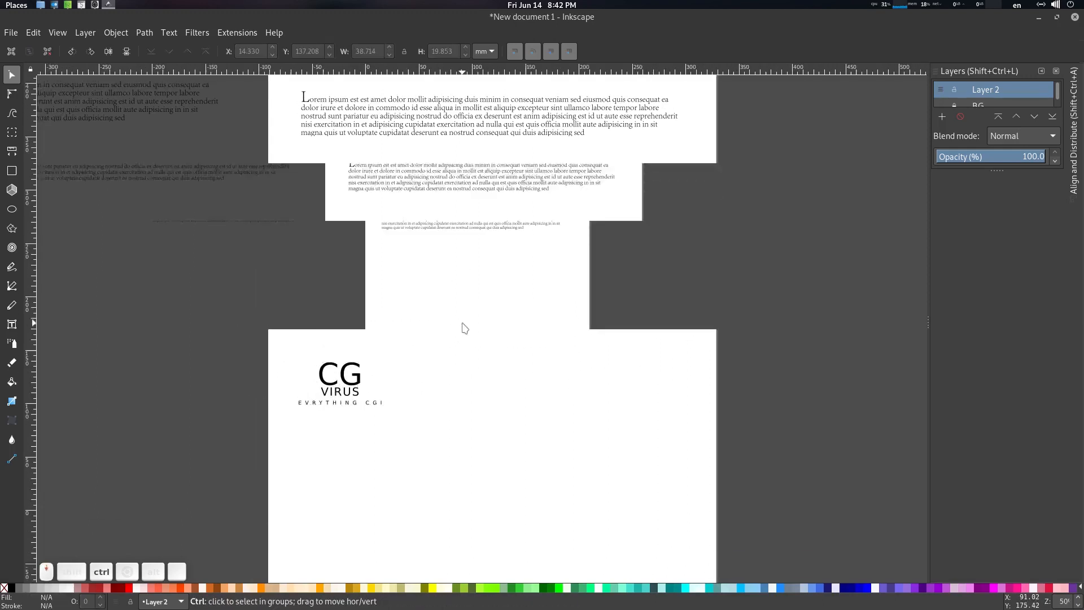
drag(483, 320, 513, 315)
scroll(471, 287, up, 1)
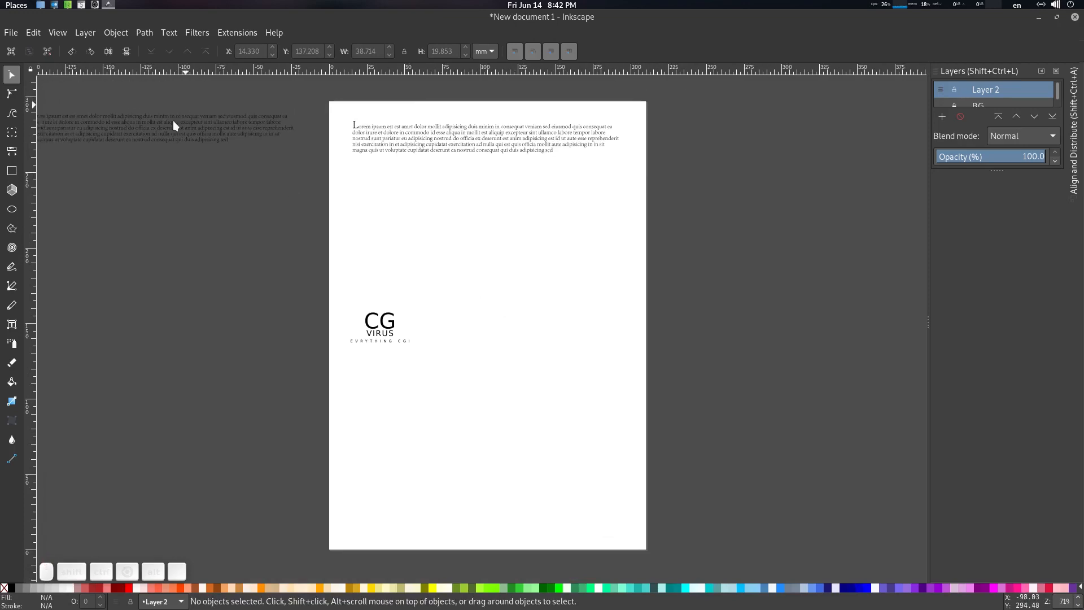
Step: Draw a black, square-cornered rectangle about 106 by 88 mm below the logo and move it toward the page's left edge
click(13, 170)
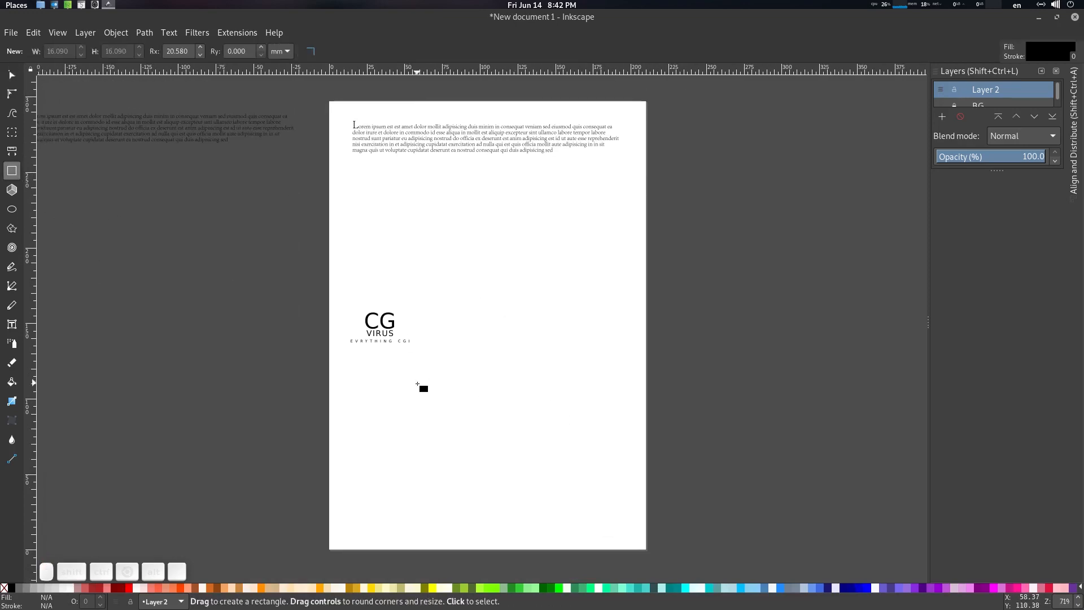
drag(374, 363, 531, 494)
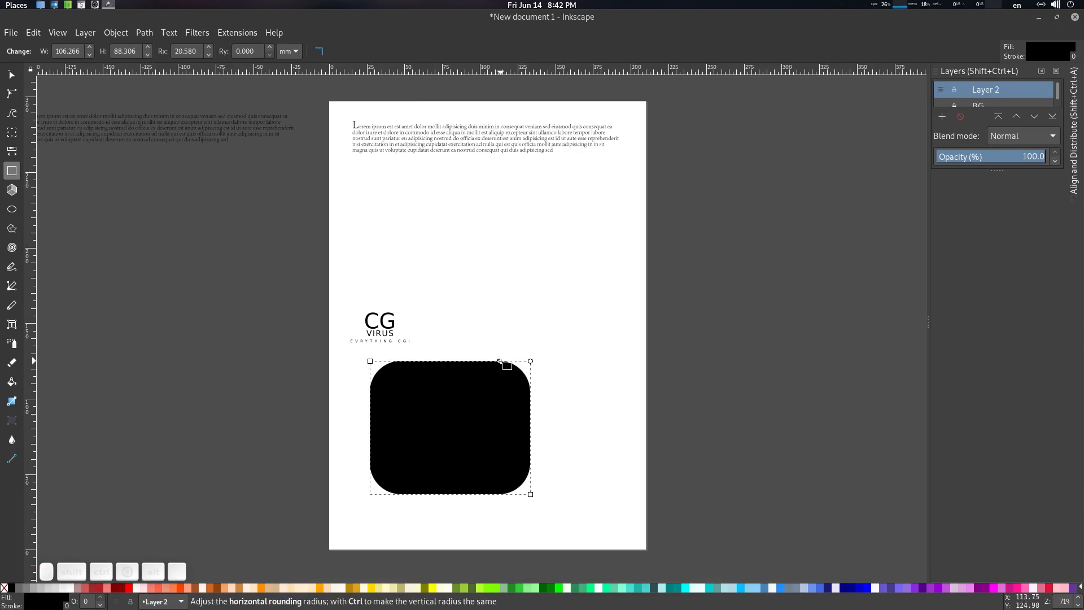
drag(500, 362, 532, 361)
key(s)
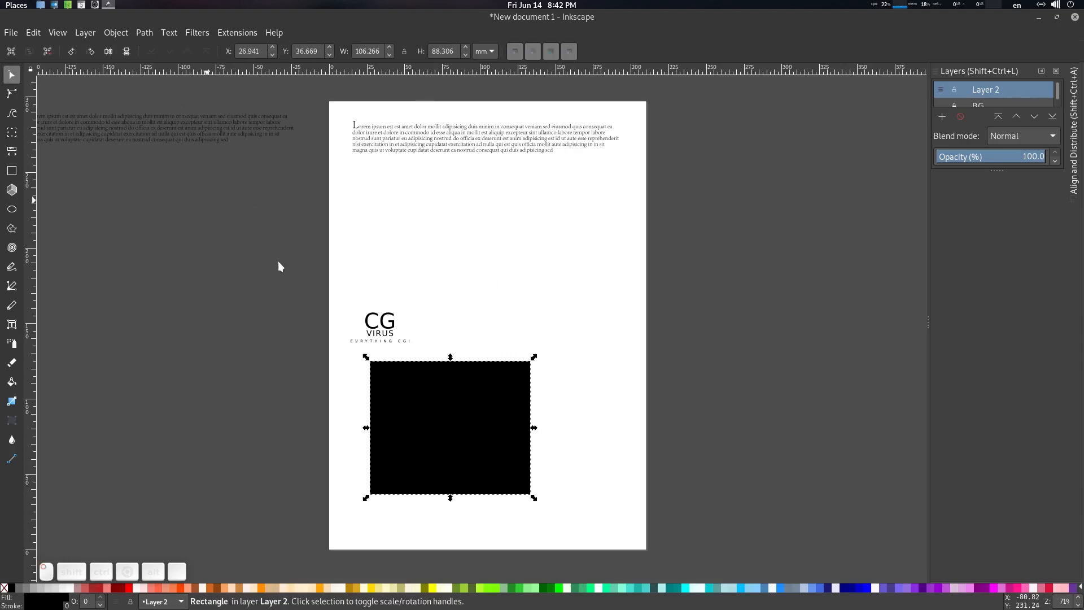
drag(448, 406, 426, 407)
Step: Try pasting a copy of the black rectangle over the original, and remove the copy
key(ctrl+c)
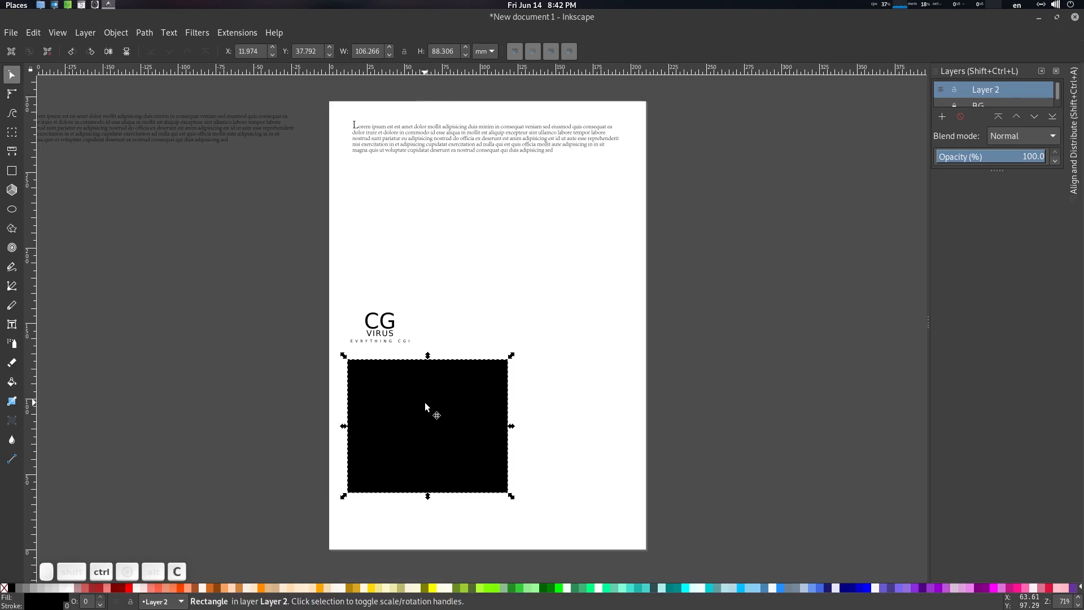
key(ctrl+v)
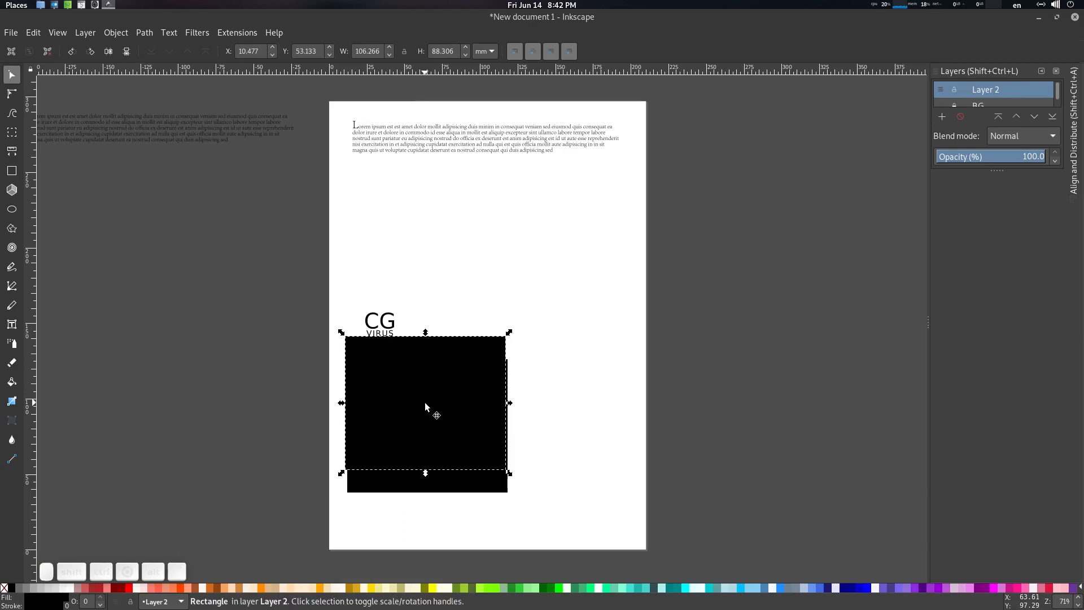
key(ctrl+z)
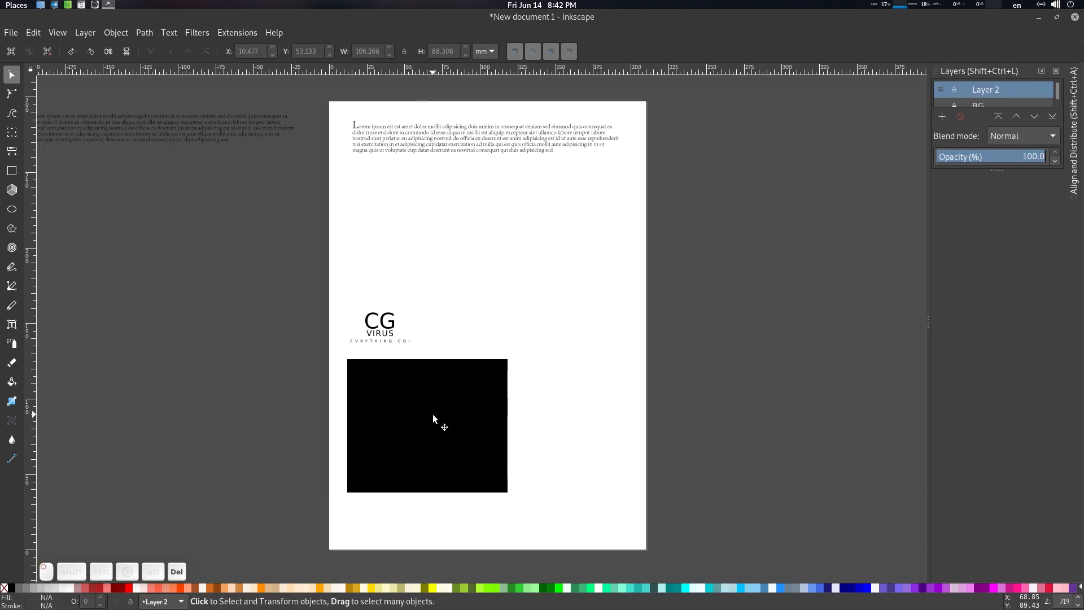
Step: Paste a copy of the black rectangle in place and move it right to X about 121 mm, leaving a narrow gap beside the original
key(ctrl+alt+v)
key(ctrl+c)
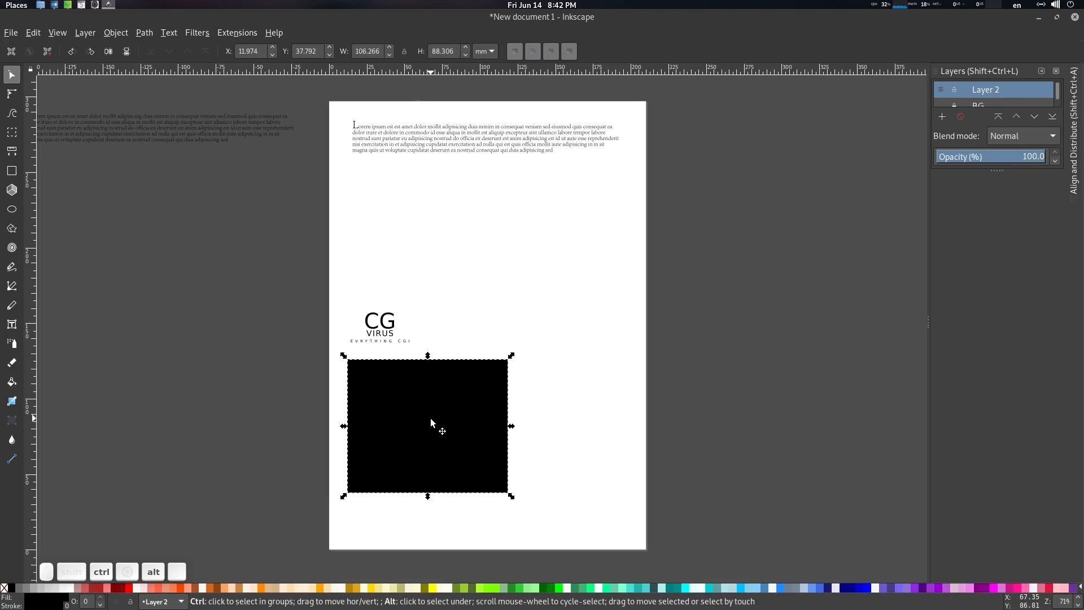
key(ctrl+alt+v)
key(shift+Right)
key(shift+Right)
key(shift+Right)
key(shift+Right)
key(shift+Right)
key(shift+Right)
key(shift+Right)
key(shift+Right)
key(shift+Right)
key(shift+Right)
key(shift+Right)
key(shift+Right)
key(shift+Right)
key(shift+Right)
key(shift+Right)
key(shift+Right)
key(shift+Right)
key(shift+Right)
key(shift+Right)
key(shift+Right)
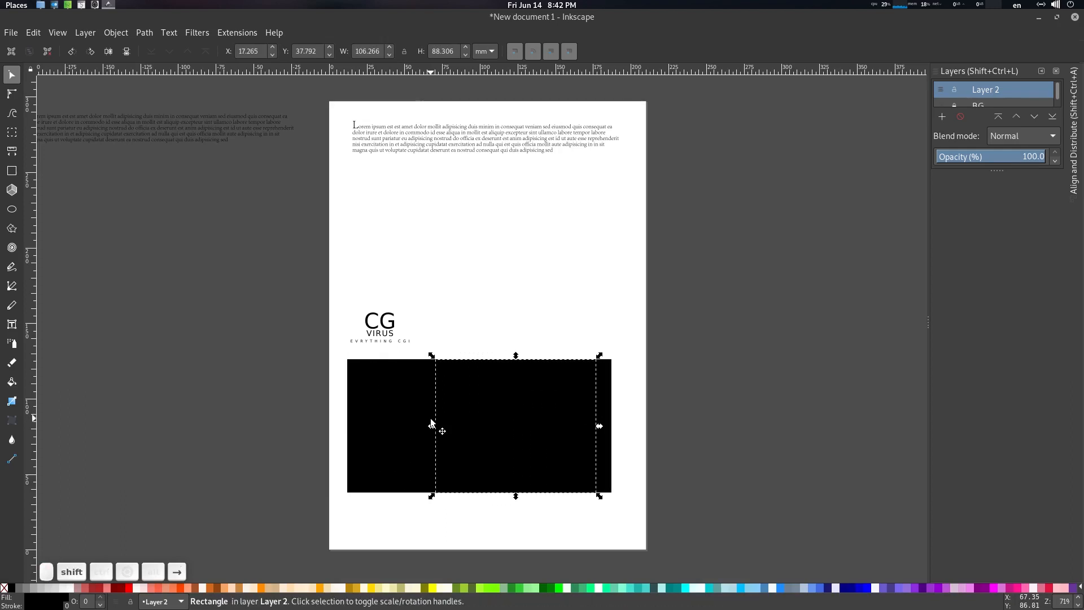
key(shift+Left)
key(Left)
key(Left)
key(Left)
key(Left)
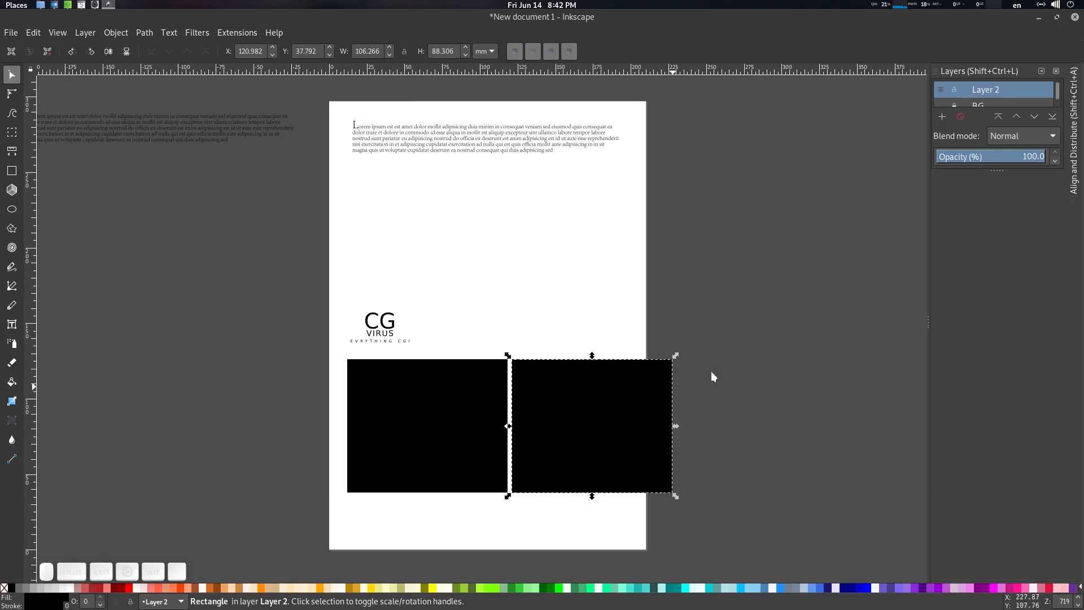
Step: Select both black rectangles and narrow them together to a total width of about 185.7 mm, within the page margins
click(795, 363)
drag(796, 363, 345, 481)
click(491, 441)
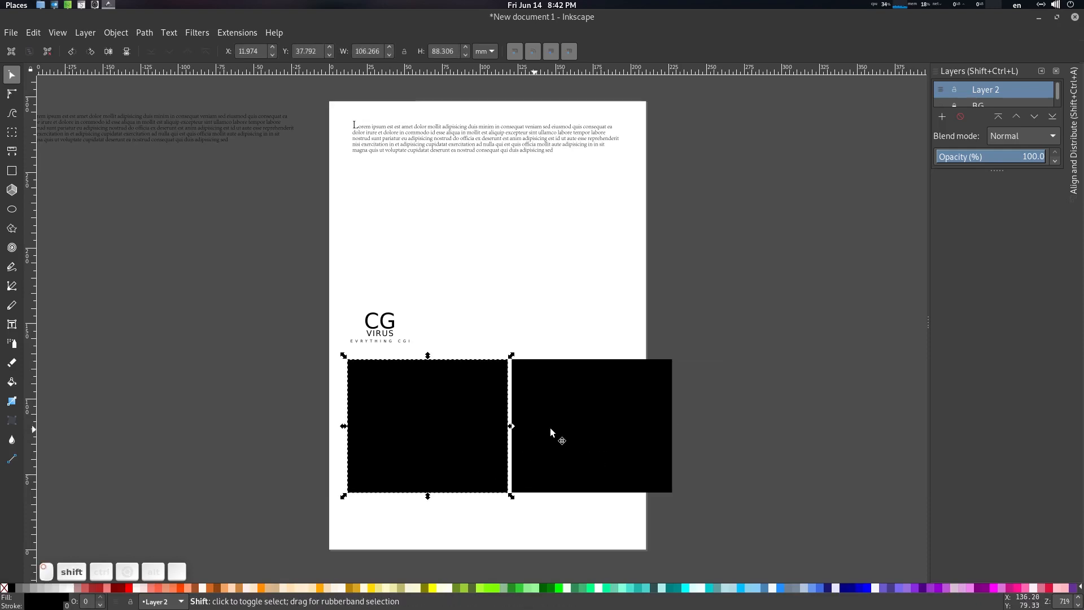
shift+click(550, 428)
mouse_move(675, 426)
mouse_down()
mouse_move(633, 426)
mouse_move(673, 435)
mouse_up()
click(701, 418)
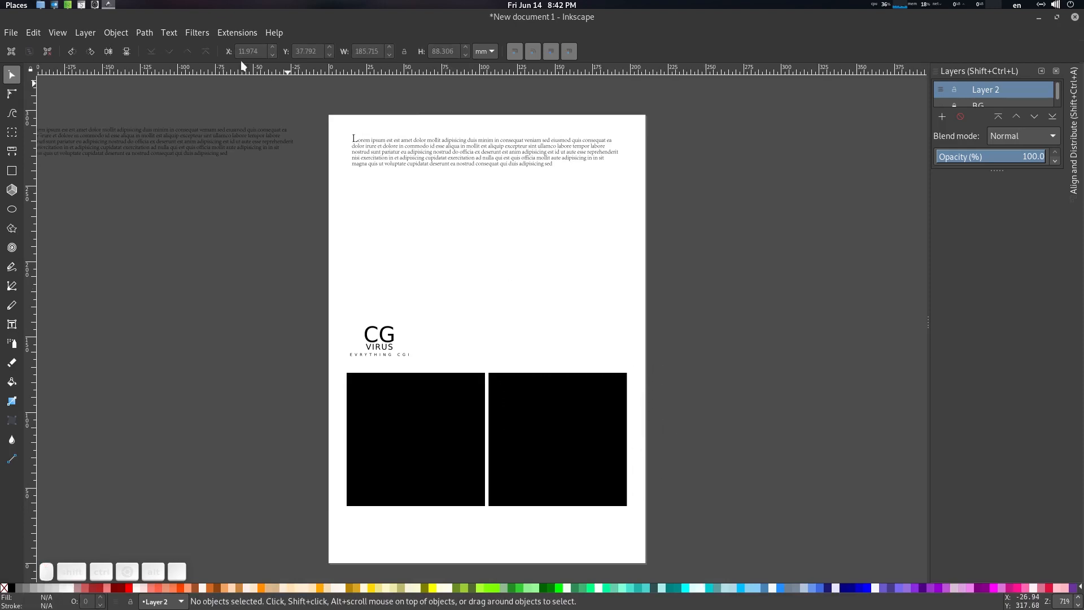
Step: Move the off-page paragraph copy down beside the two black rectangles, at about X -172.6, Y 88 mm
click(235, 138)
drag(235, 137, 270, 411)
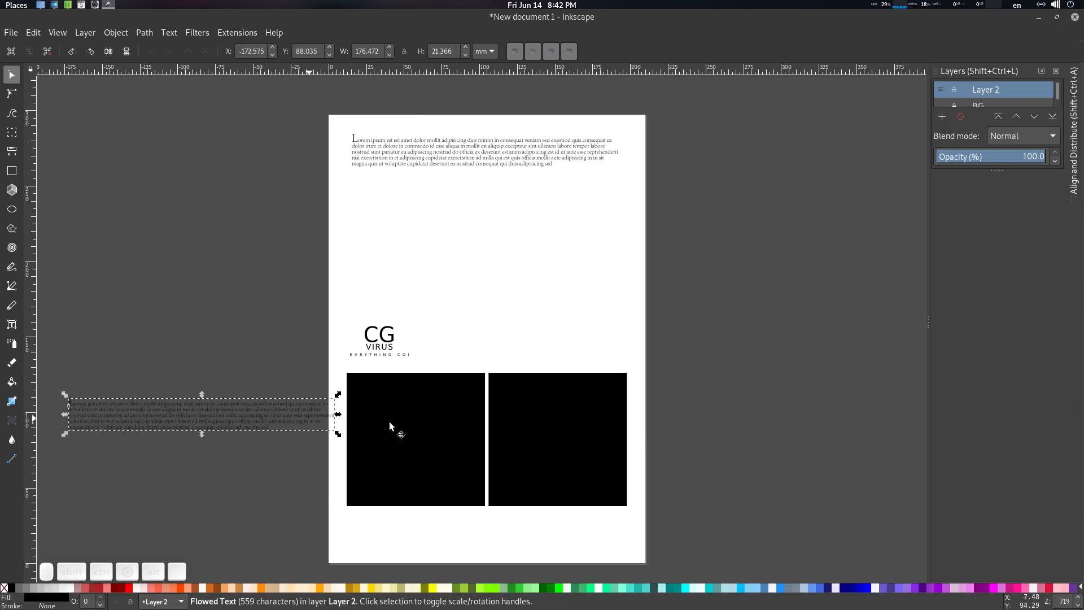
shift+click(450, 405)
shift+click(540, 403)
click(701, 401)
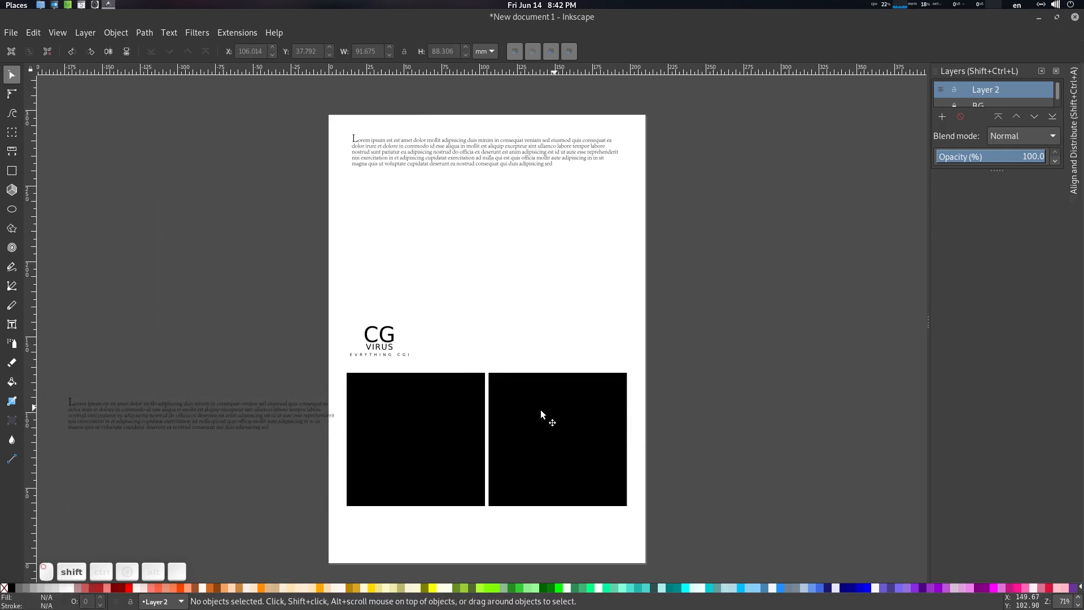
Step: Join the two black rectangles into a single path with Union
shift+click(541, 411)
shift+click(432, 414)
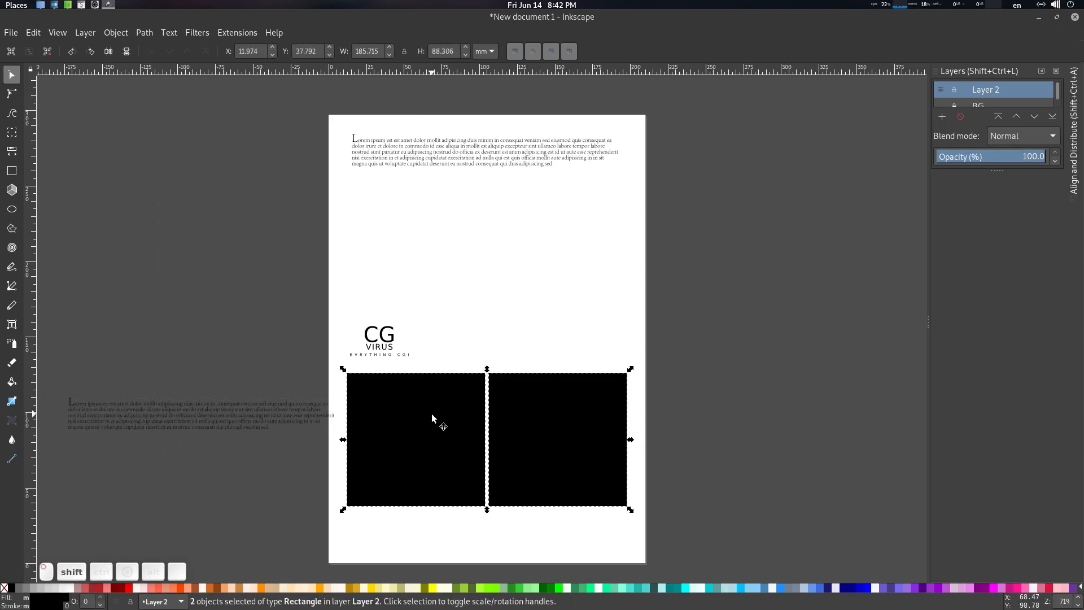
click(142, 33)
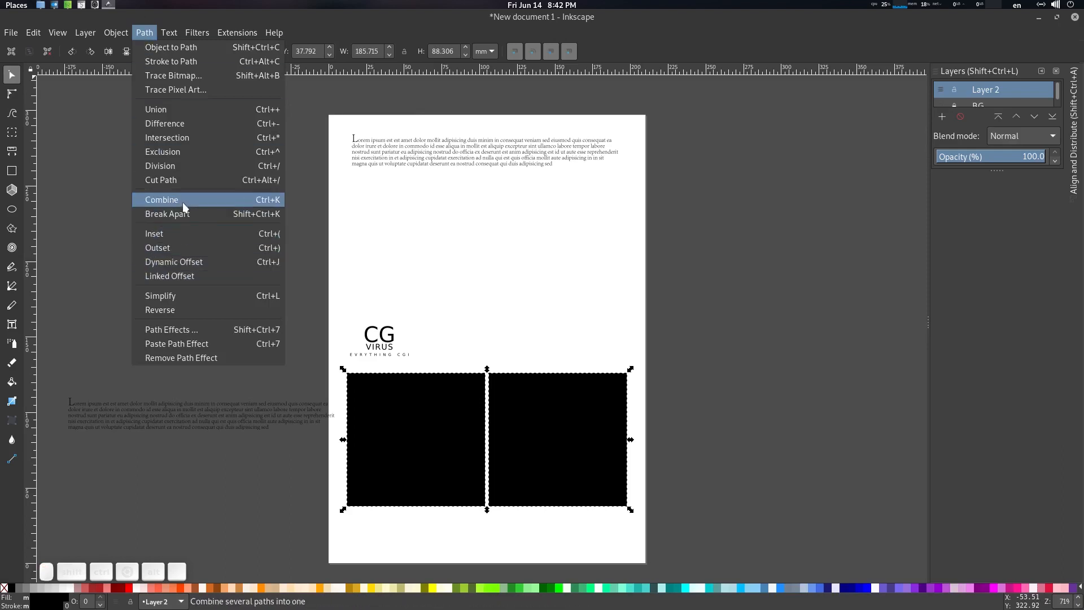
click(181, 110)
click(229, 348)
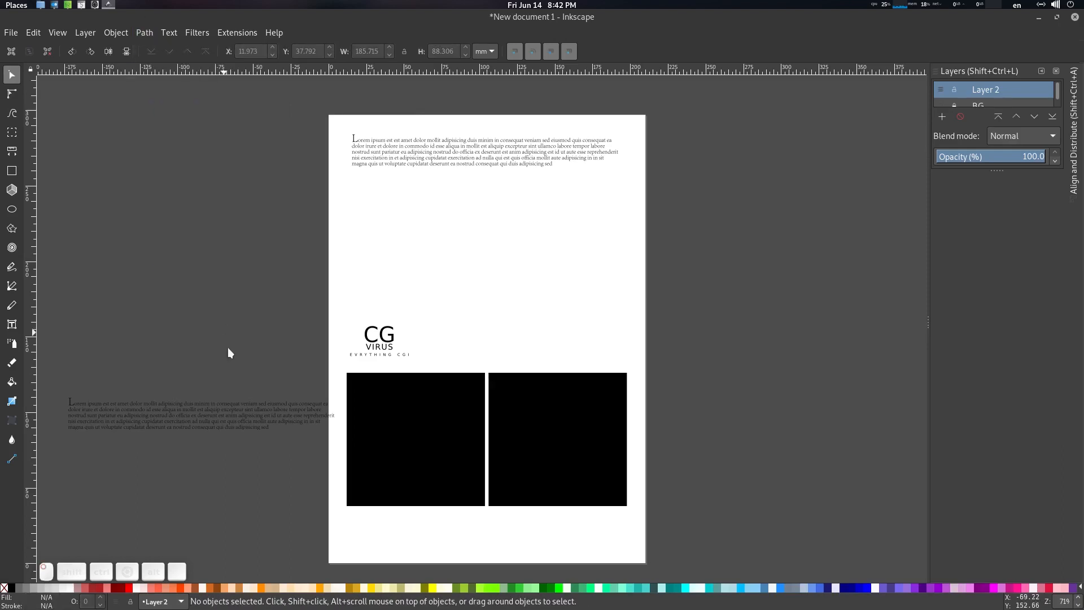
Step: Flow the off-page paragraph copy into the merged two-column path as its frame
click(255, 404)
shift+click(407, 410)
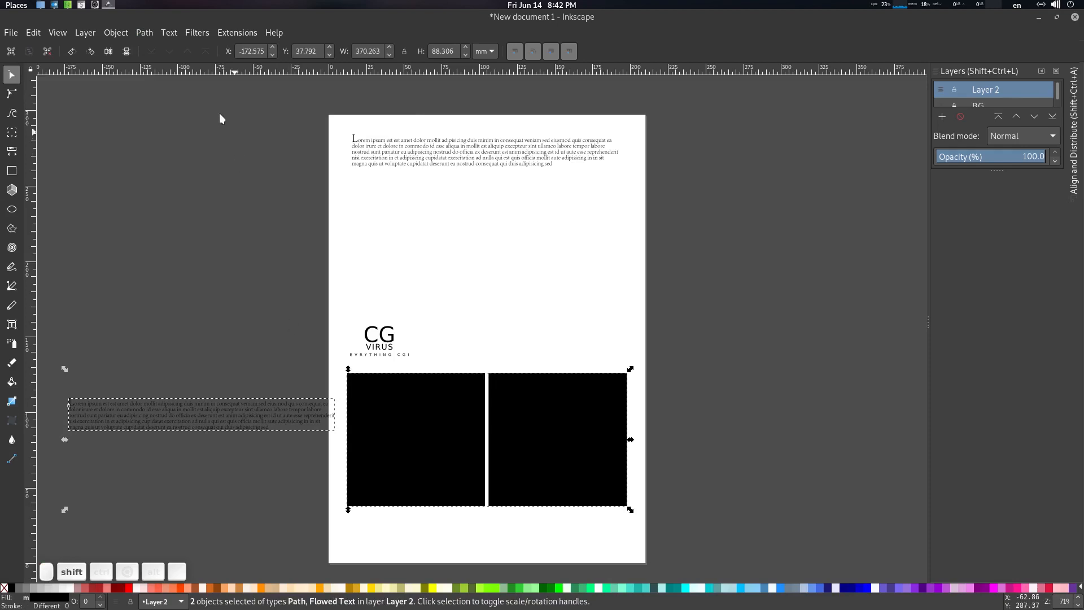
click(168, 32)
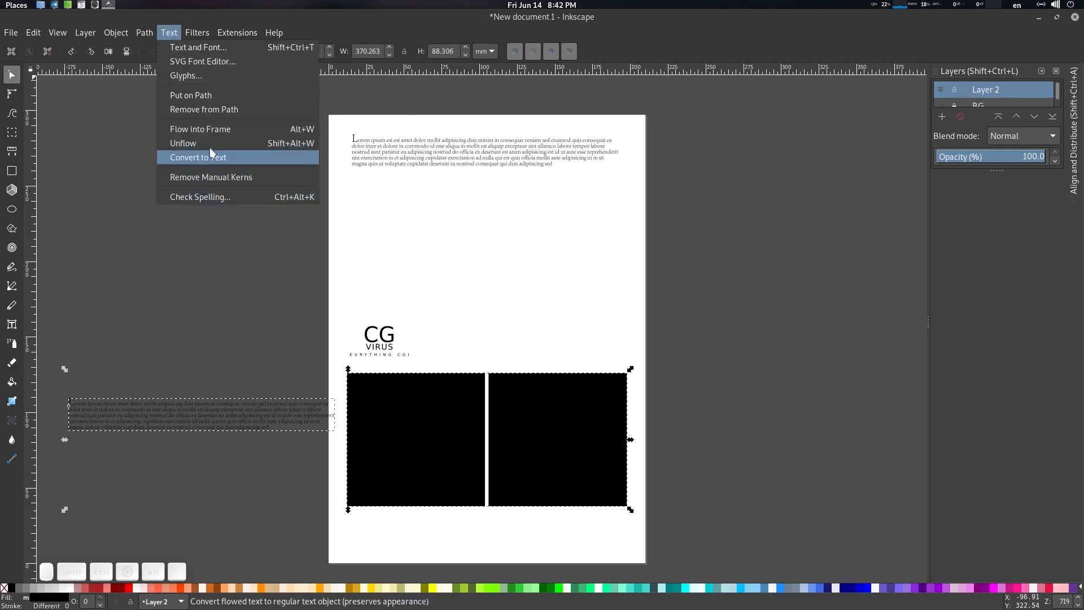
click(211, 131)
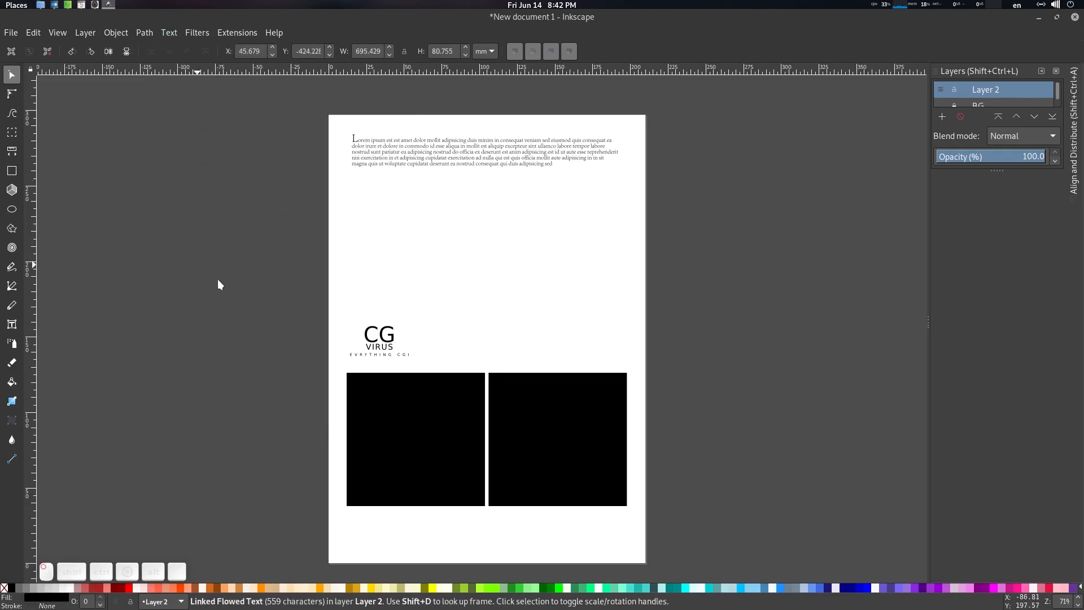
Step: Try removing the fill from the two-column frame, and undo the change
click(632, 377)
click(611, 379)
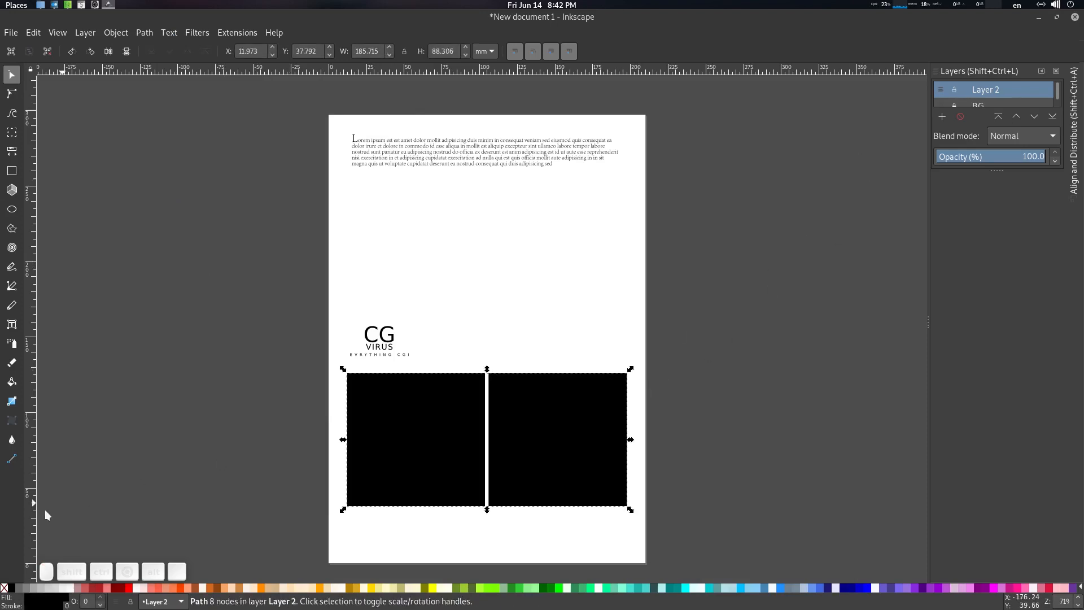
click(6, 588)
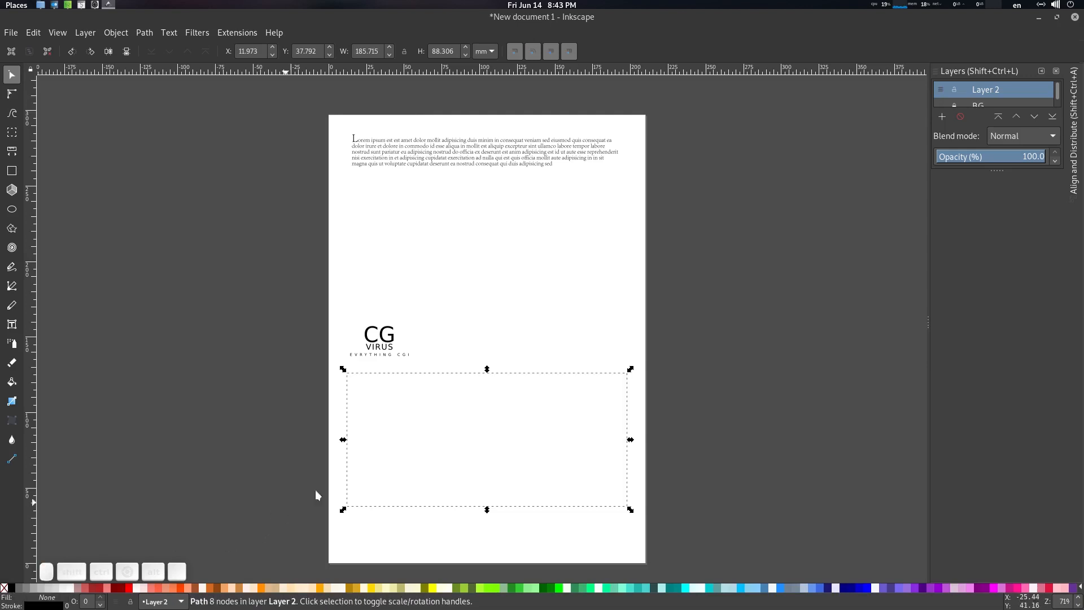
click(422, 490)
ctrl+scroll(512, 480, down, 4)
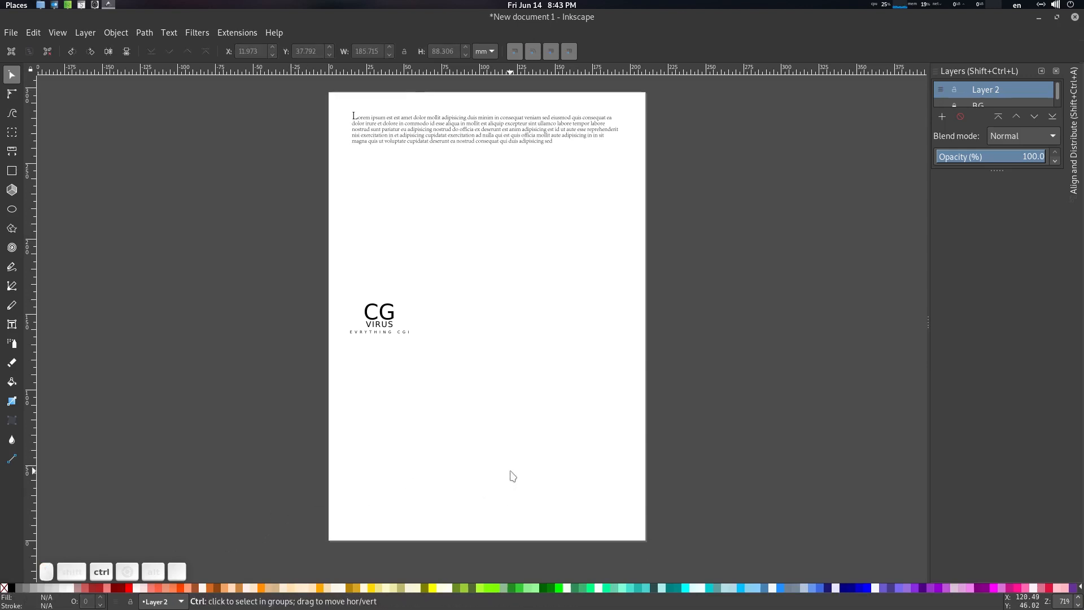
ctrl+scroll(512, 477, up, 3)
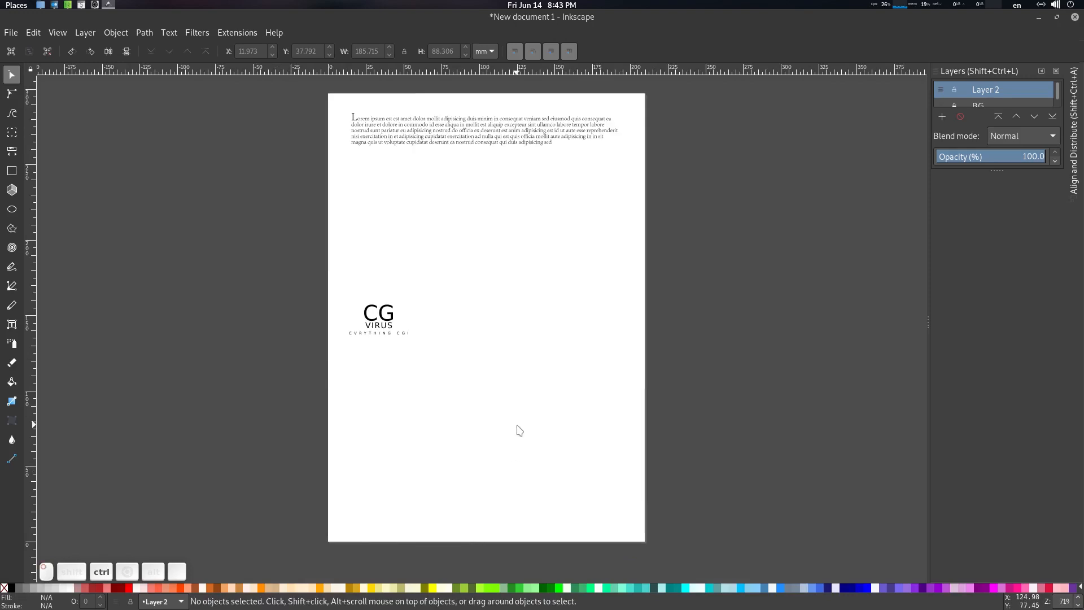
drag(532, 395, 479, 472)
mouse_move(698, 285)
mouse_down()
mouse_move(425, 505)
mouse_move(346, 505)
mouse_up()
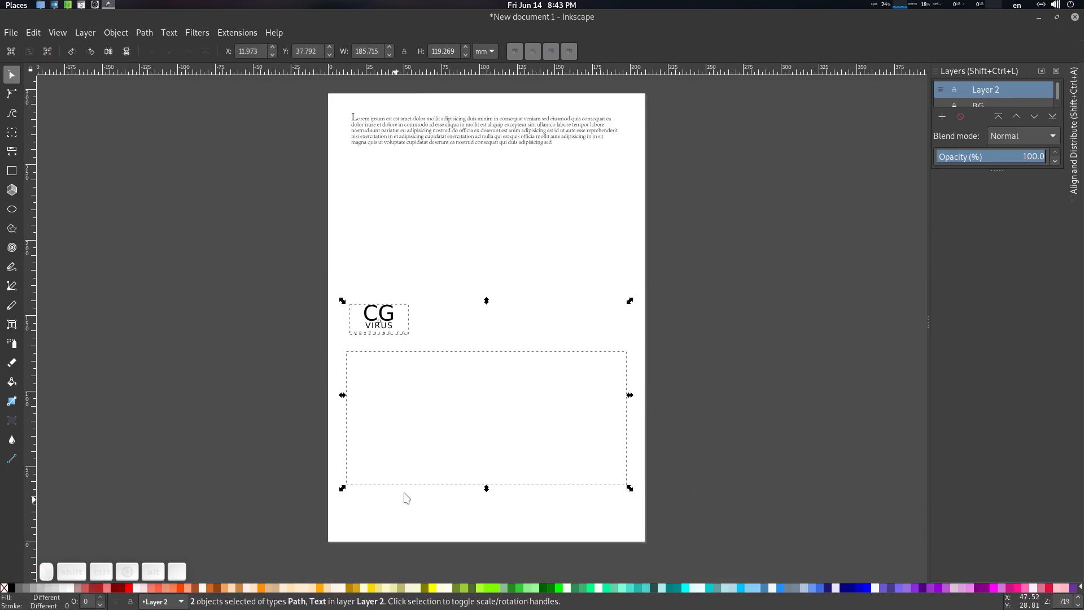
click(468, 447)
key(ctrl+z)
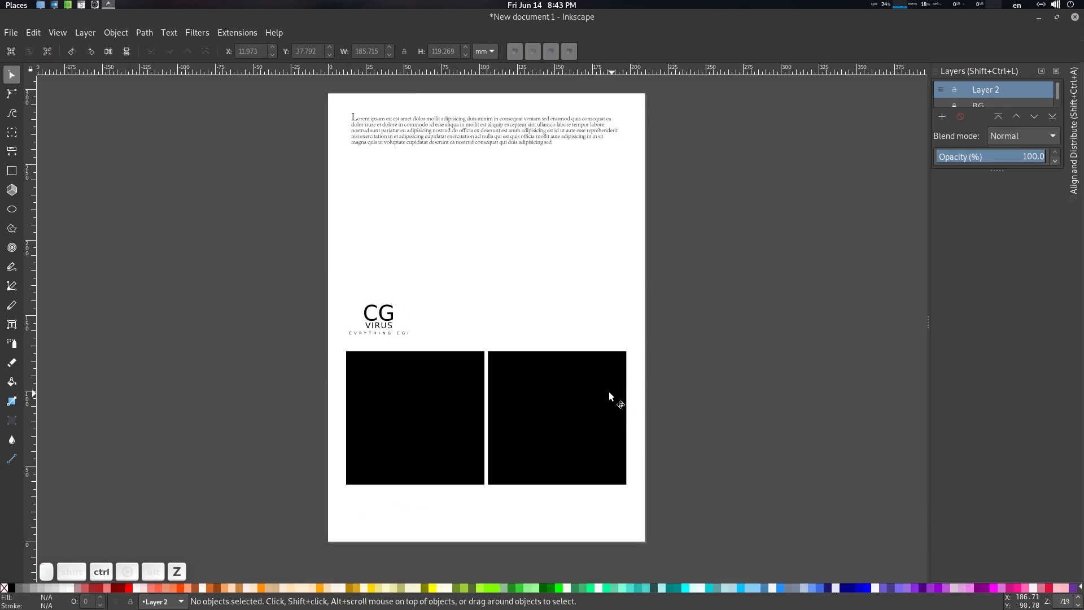
Step: Try moving the two-column frame and filling it with white, and undo both changes
click(608, 391)
drag(605, 427, 743, 503)
key(ctrl+z)
key(ctrl+z)
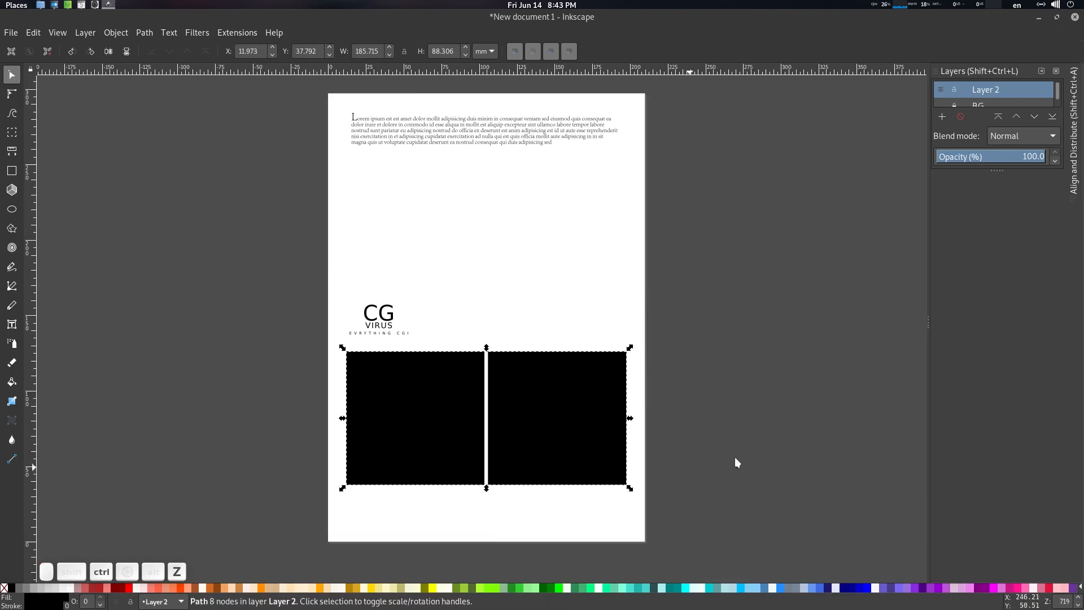
click(74, 589)
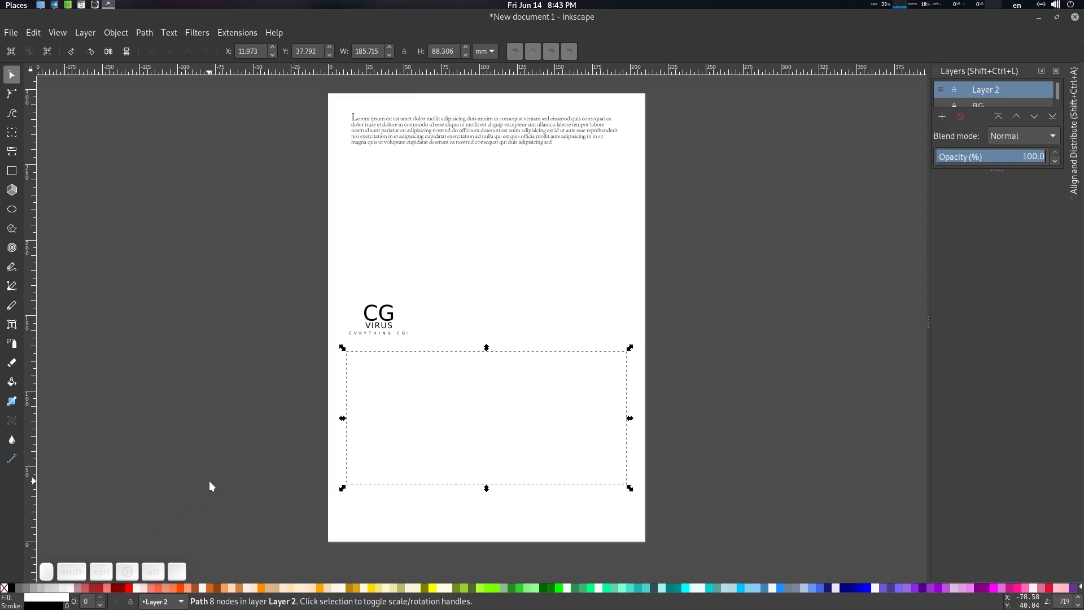
key(ctrl+z)
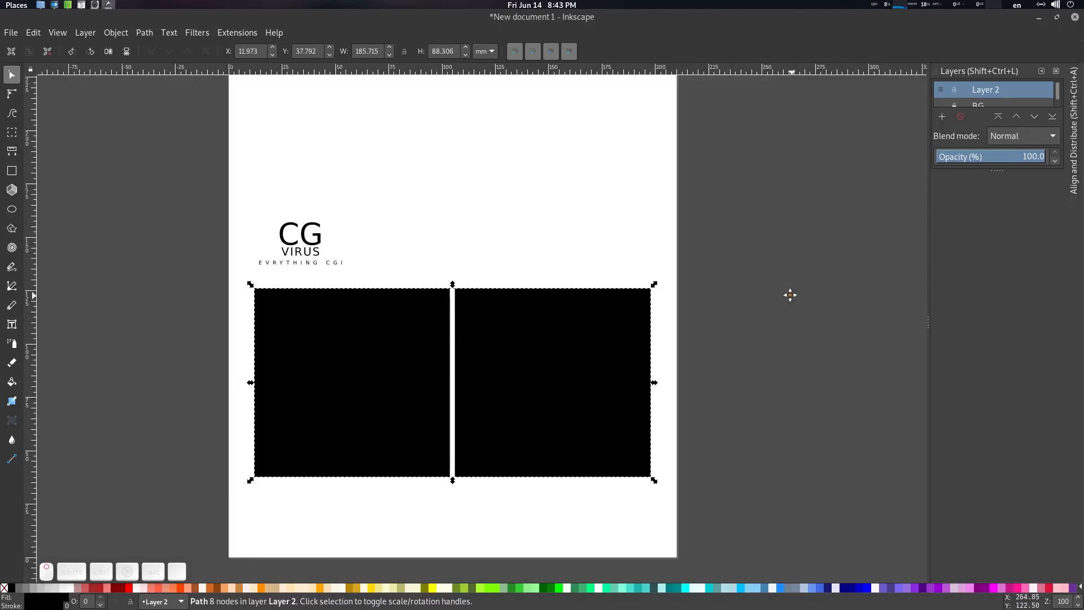
Step: Give the two-column frame a 0.1 mm stroke and remove its fill
key(ctrl+shift+f)
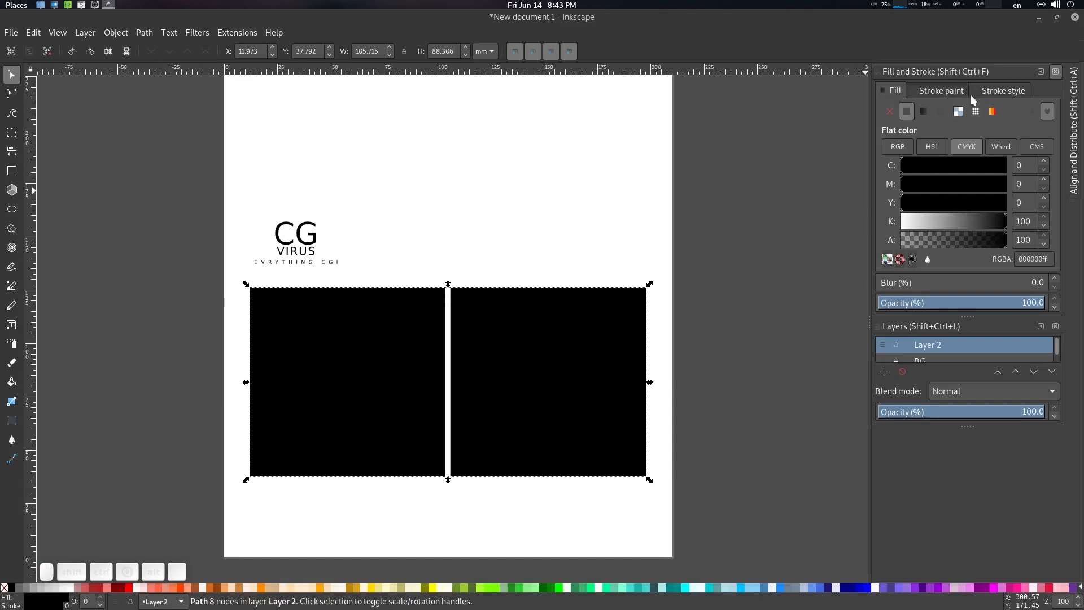
click(998, 91)
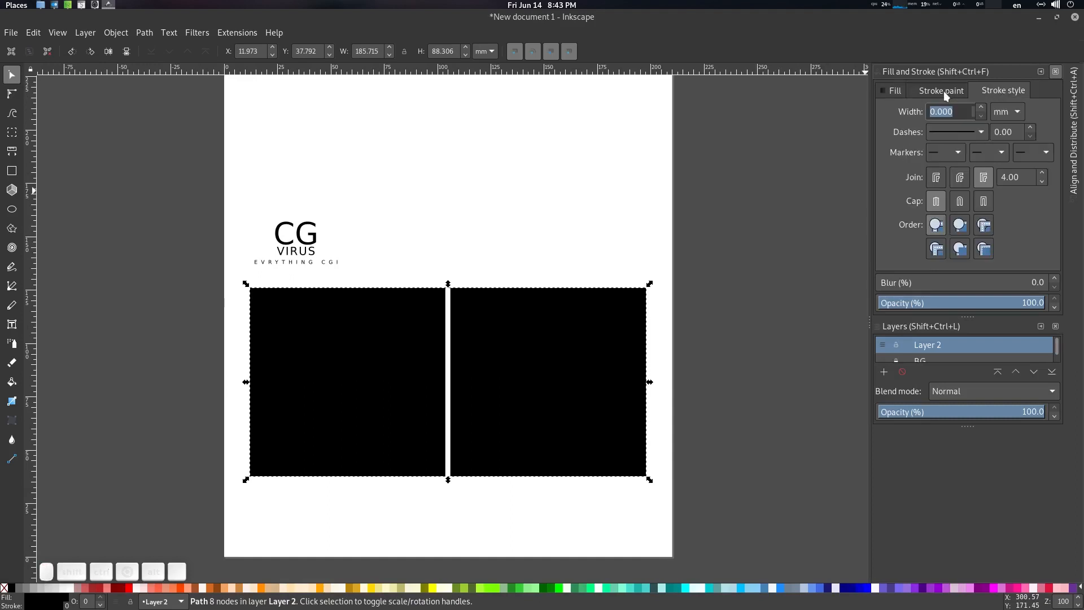
click(981, 108)
click(899, 96)
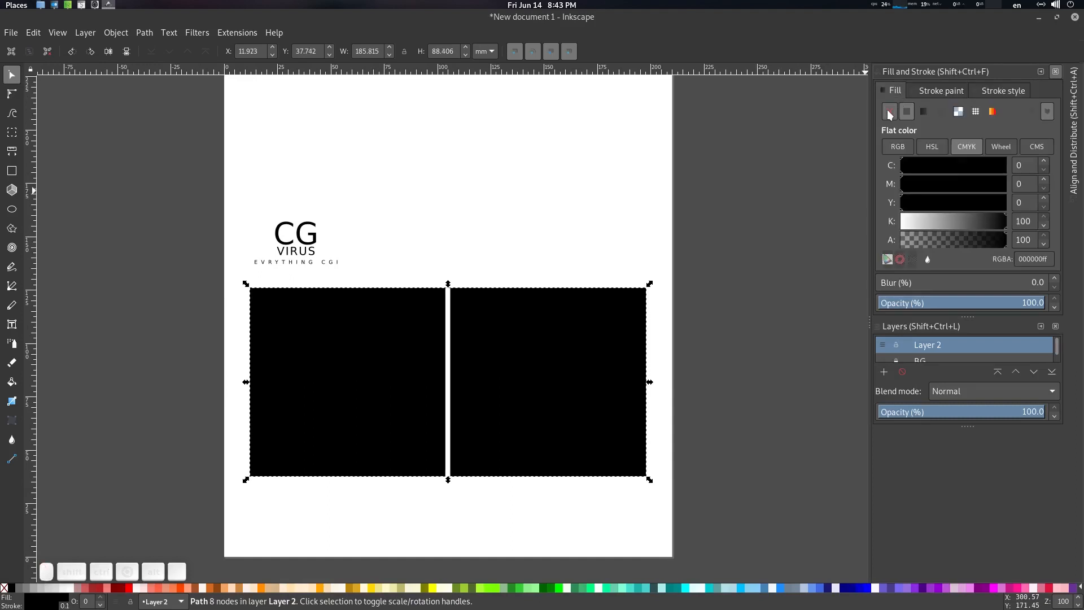
click(888, 112)
click(574, 332)
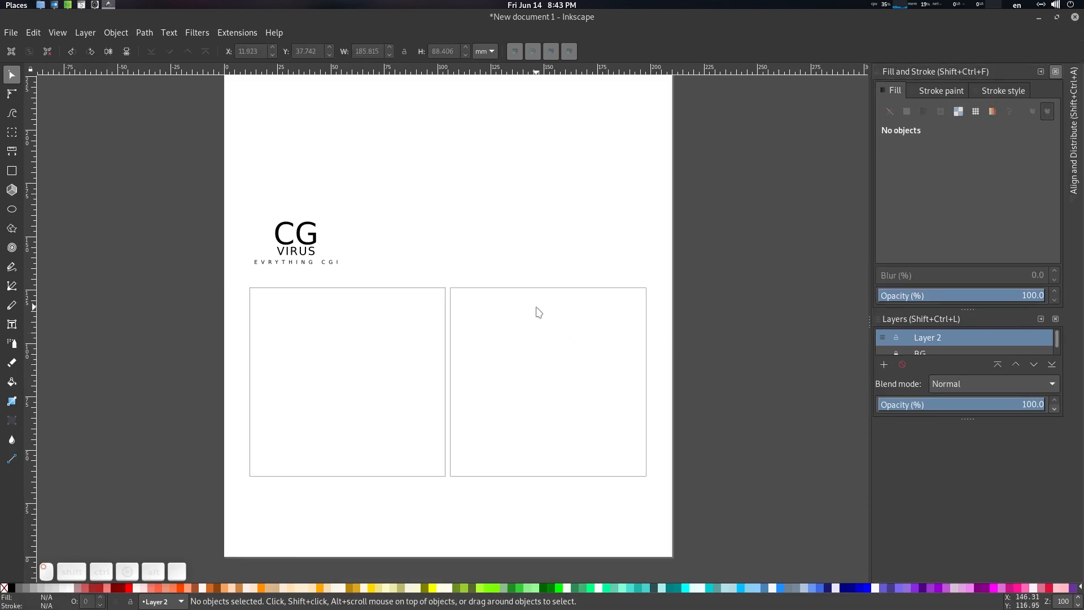
Step: Move the outlined two-column frame to about X 10.3, Y 39.1 mm, below the logo
click(486, 287)
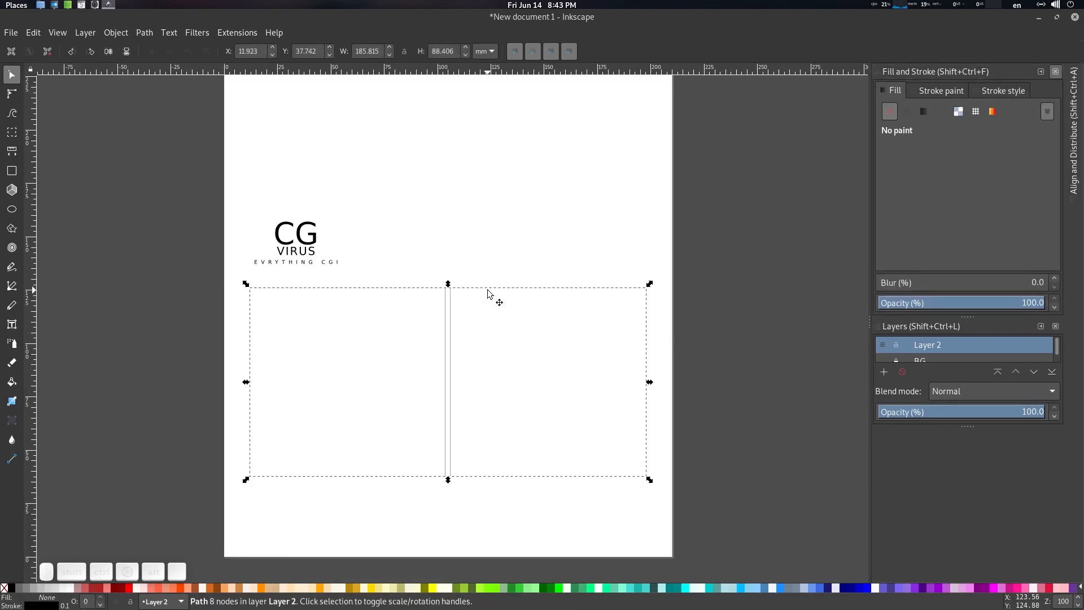
drag(488, 294, 553, 374)
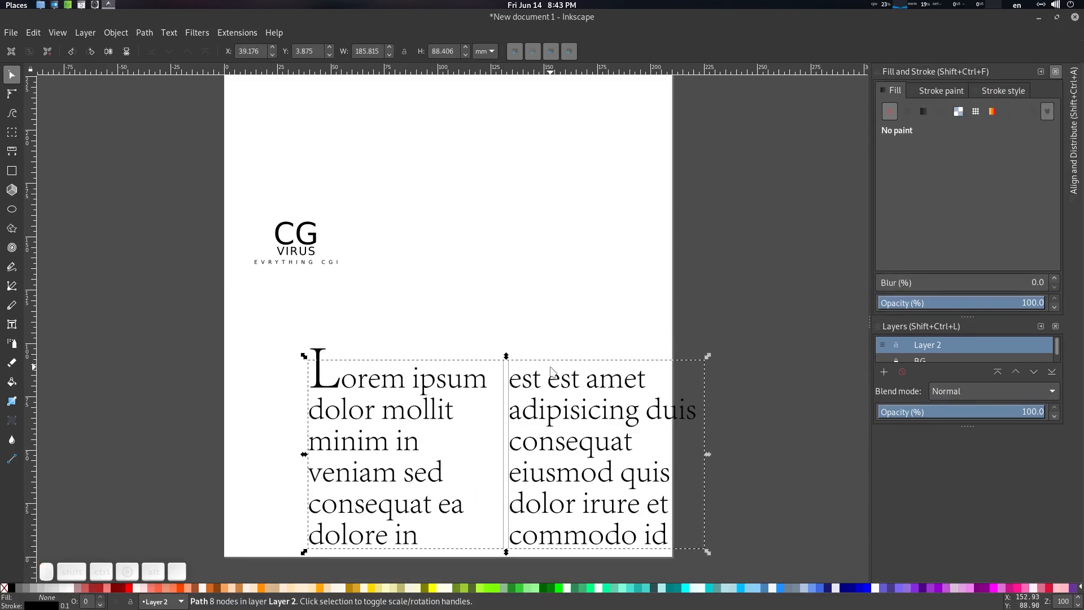
scroll(554, 368, down, 1)
scroll(555, 366, up, 1)
drag(557, 368, 495, 291)
click(435, 318)
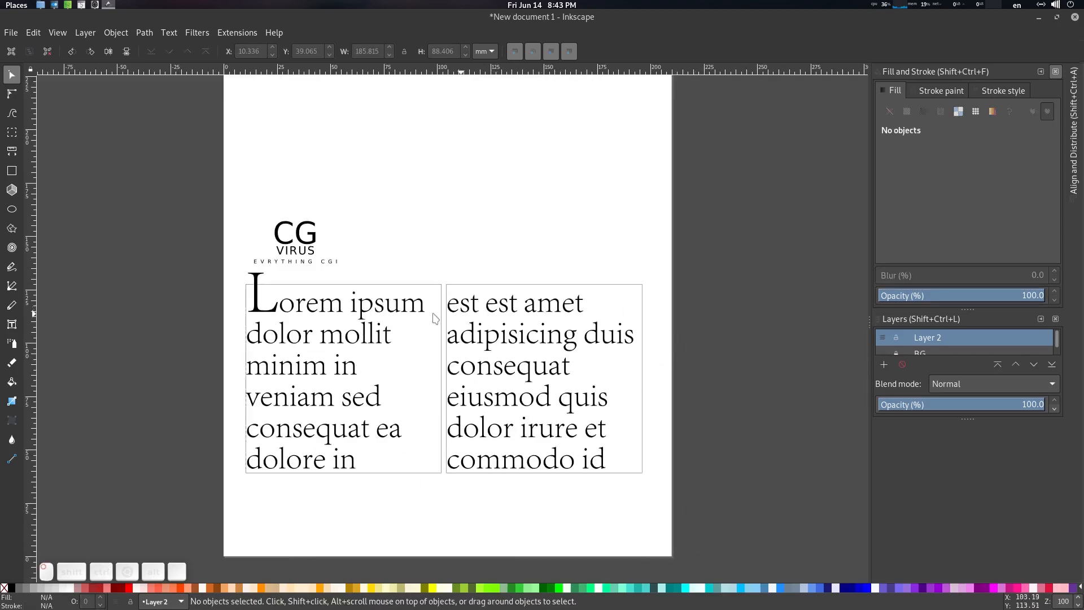
Step: Set the font size of the text flowed into the two columns to 11
click(386, 306)
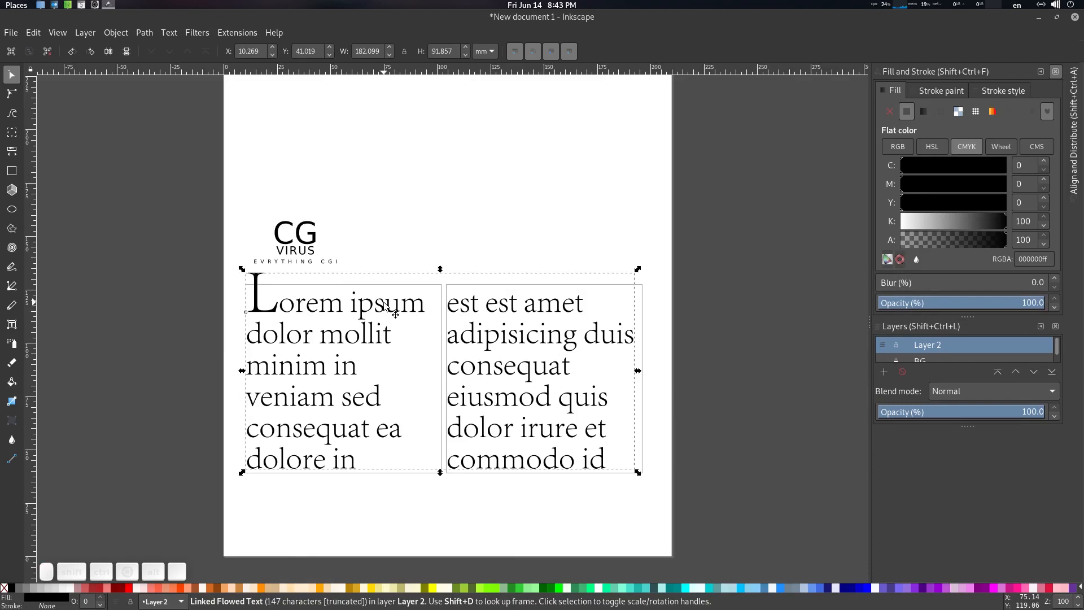
double_click(383, 304)
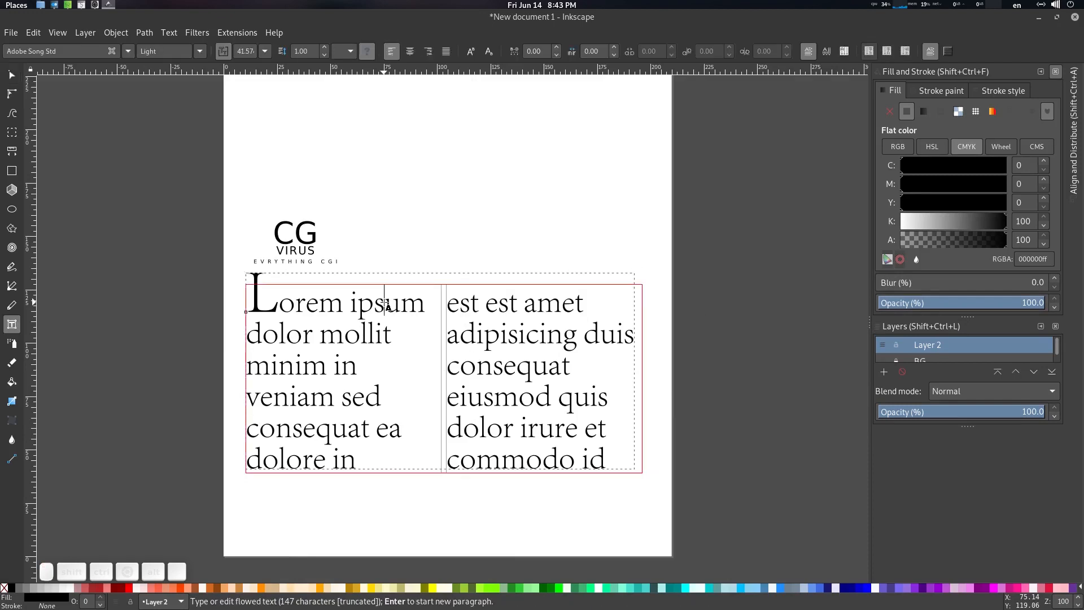
click(269, 50)
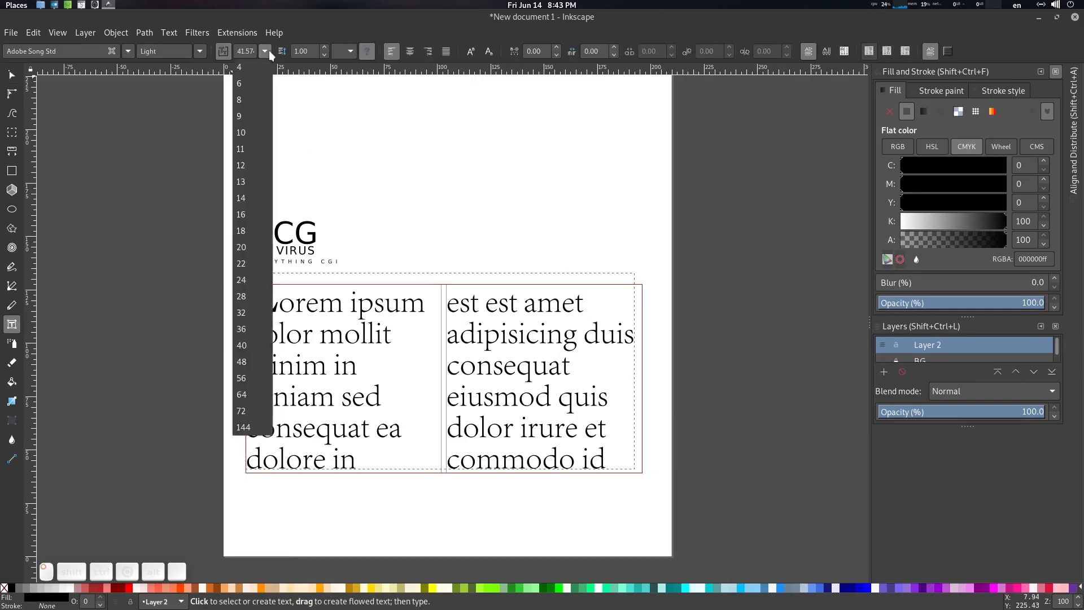
click(243, 142)
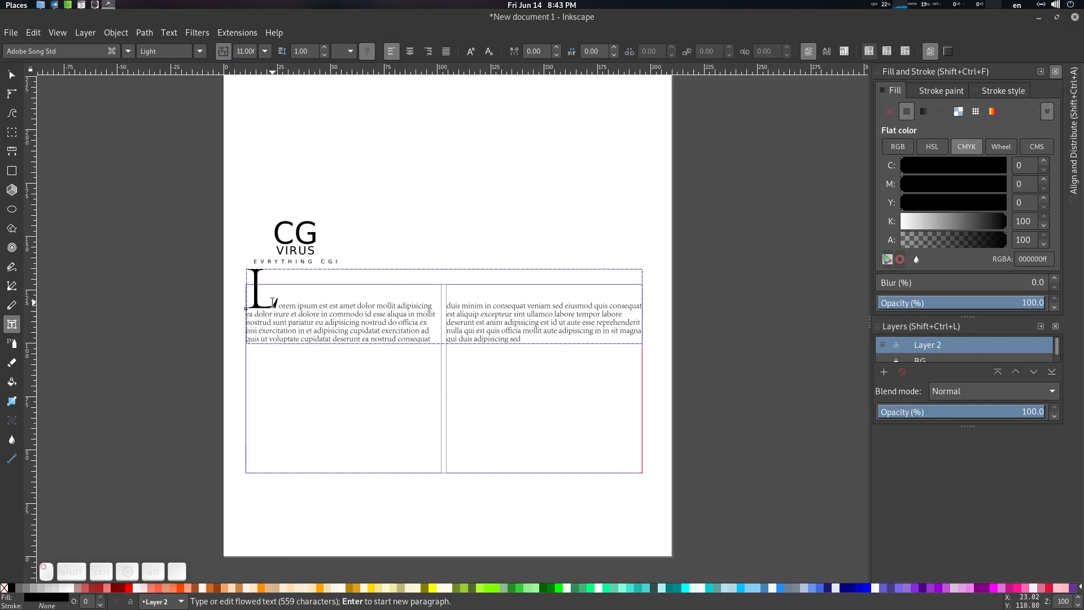
Step: Set the font size of the drop-cap L that opens the flowed paragraph to 32
drag(276, 303, 233, 302)
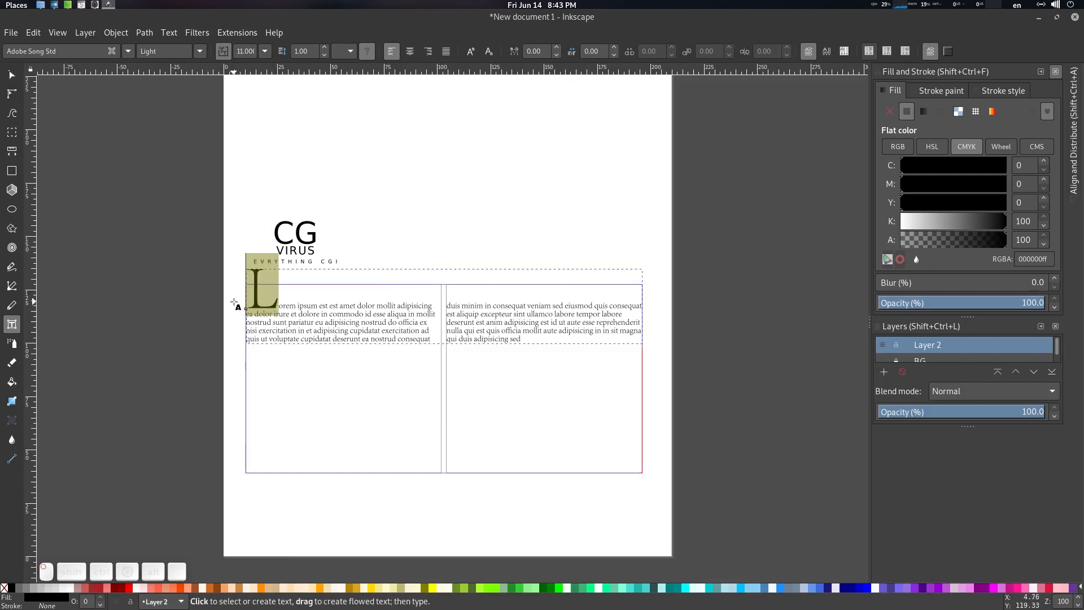
click(222, 51)
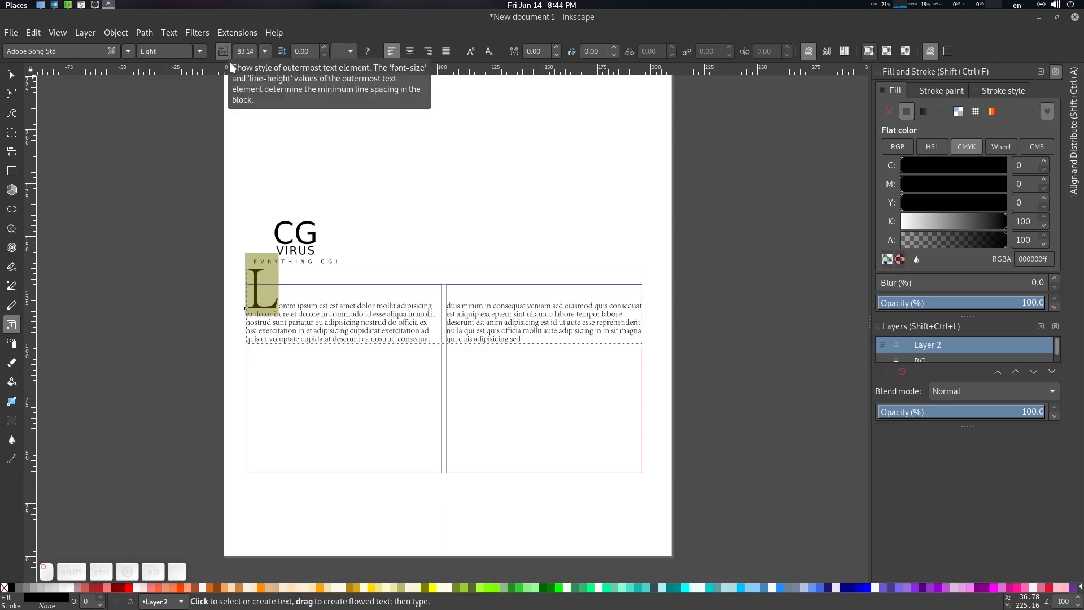
click(265, 50)
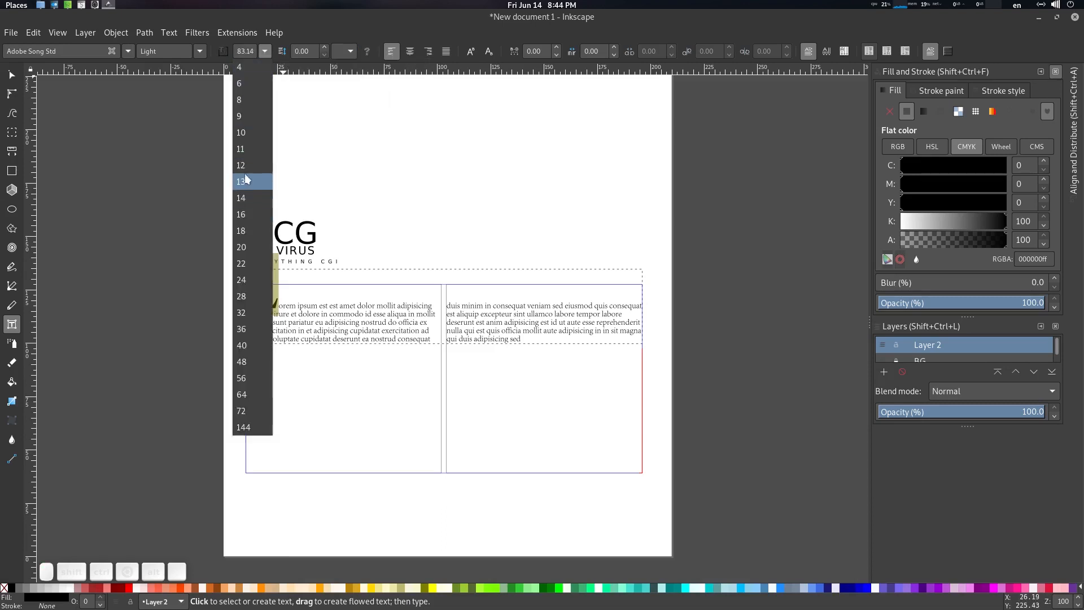
click(250, 247)
click(267, 51)
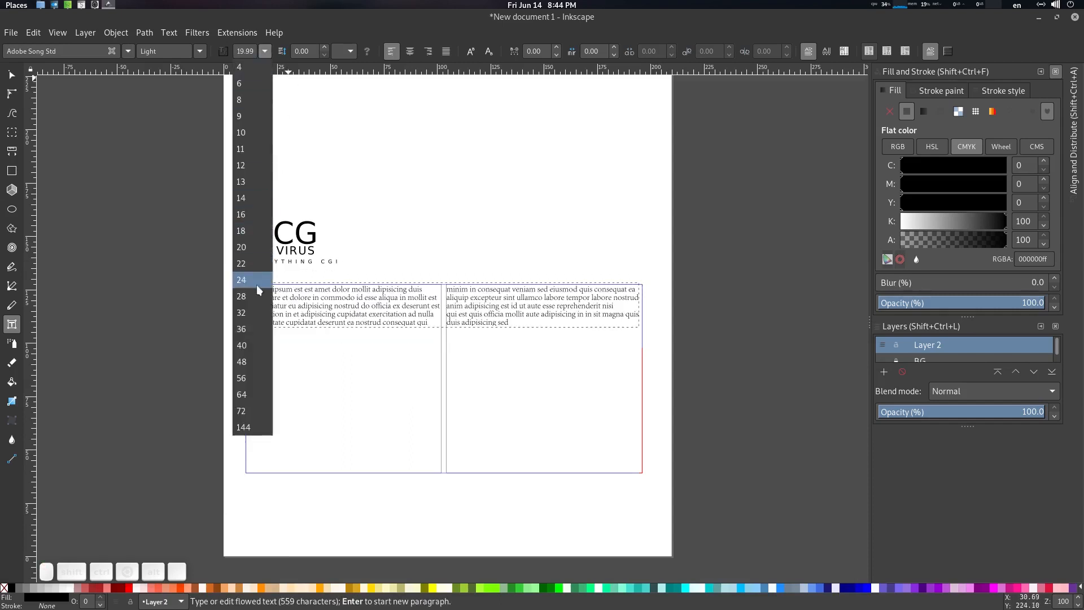
click(249, 317)
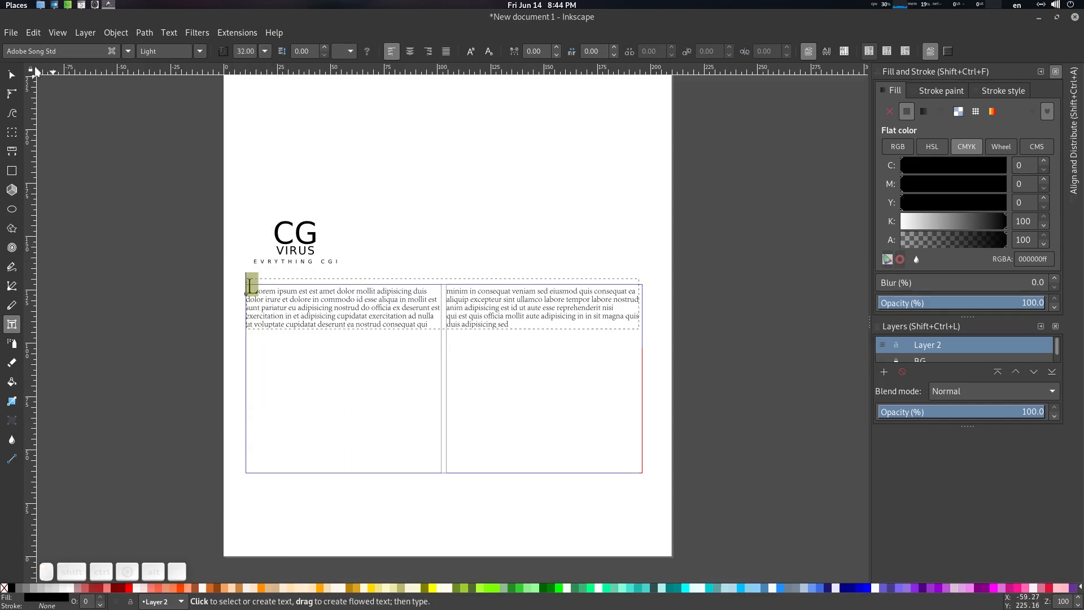
Step: Nudge the linked flowed text down to about Y 102.9 mm so the drop cap sits inside the two-column frame
click(11, 74)
click(331, 365)
click(347, 310)
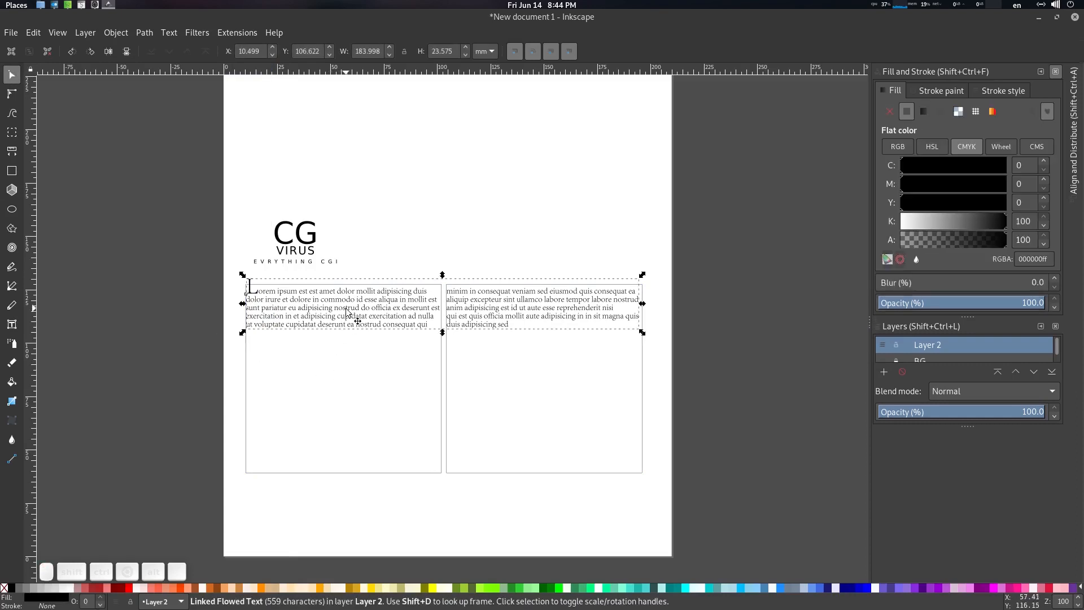
key(shift+Down)
key(Up)
key(Up)
key(Up)
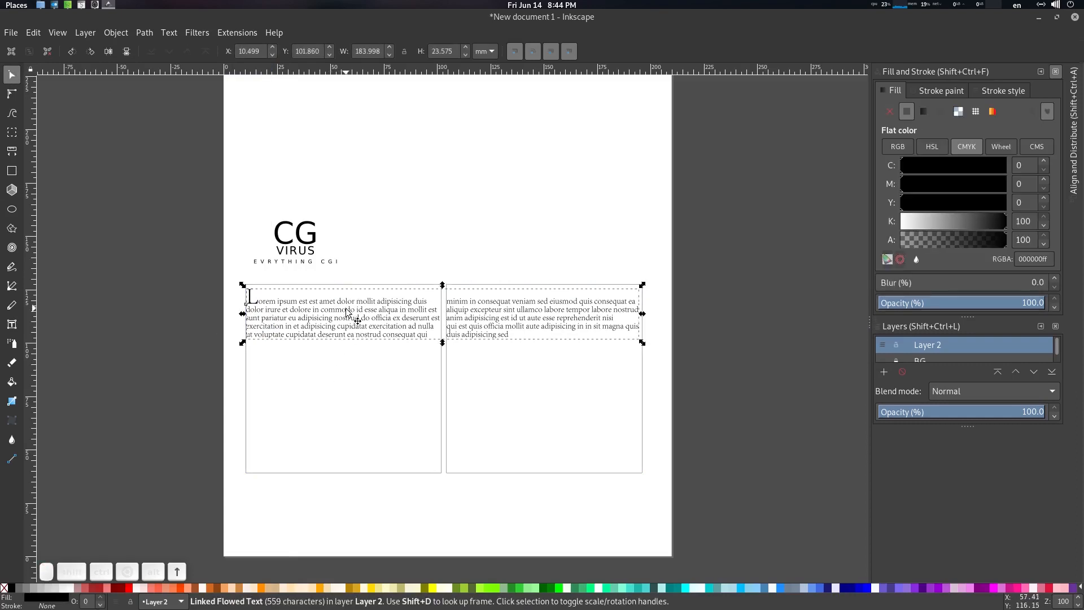
click(631, 362)
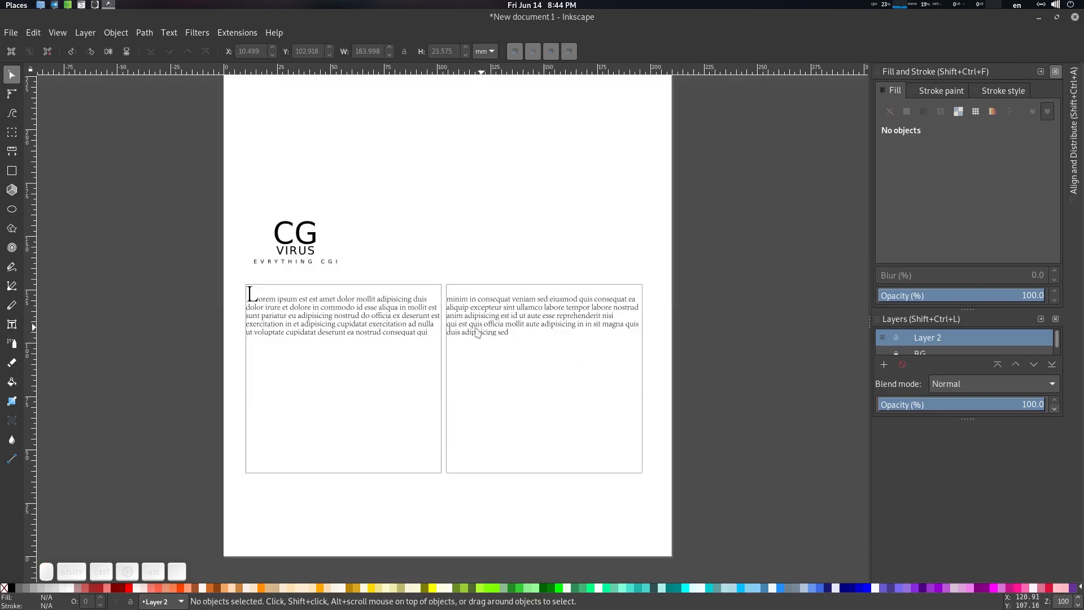
Step: Switch to the text editor and copy the lorem ipsum passage from "adipisicing est id ut aute" to "cupidatat ullamco dolor."
click(499, 337)
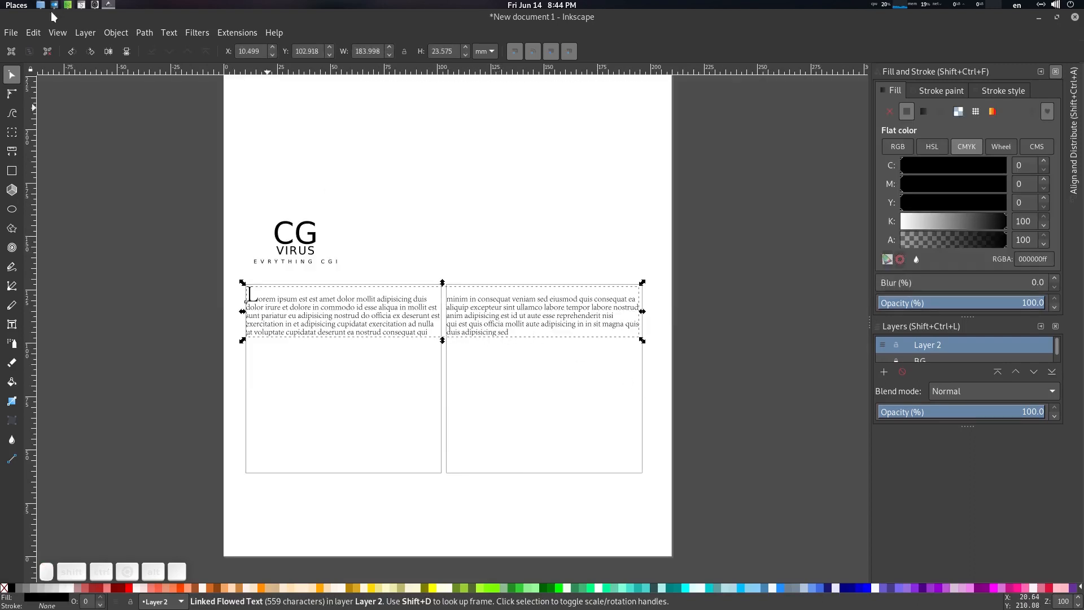
click(82, 5)
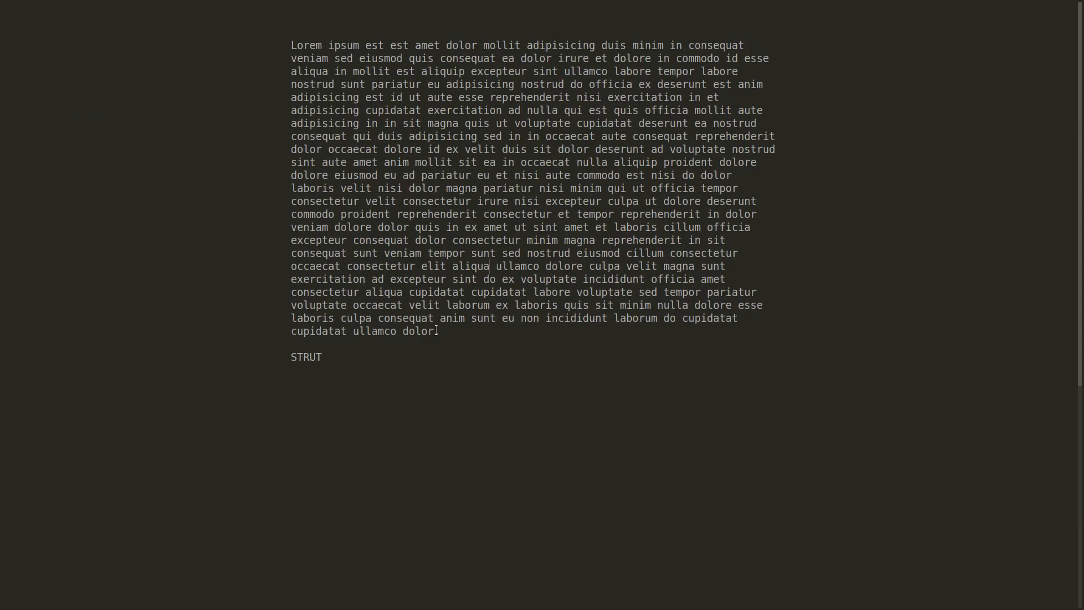
drag(435, 330, 241, 97)
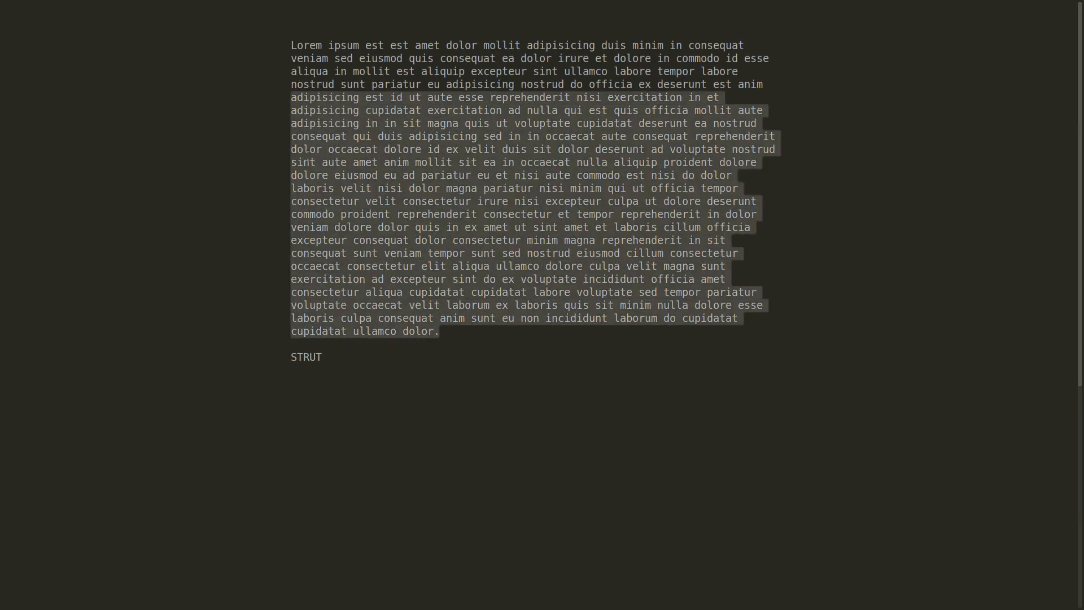
key(ctrl+alt+Up)
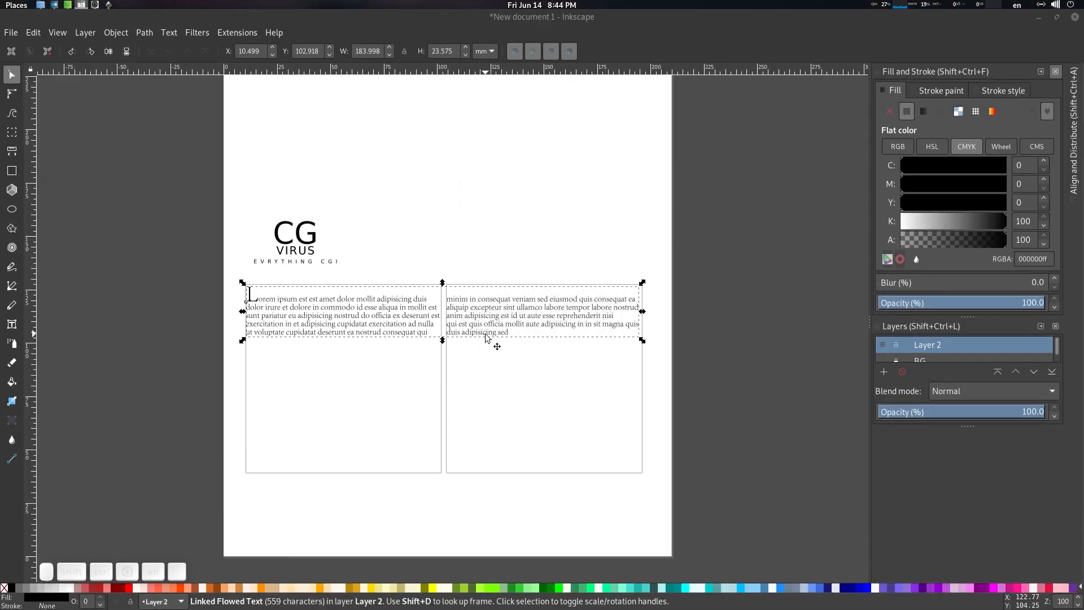
Step: Append a space and the copied lorem ipsum passage after "duis adipisicing sed" at the end of the flowed text
double_click(486, 336)
key(ctrl+Right)
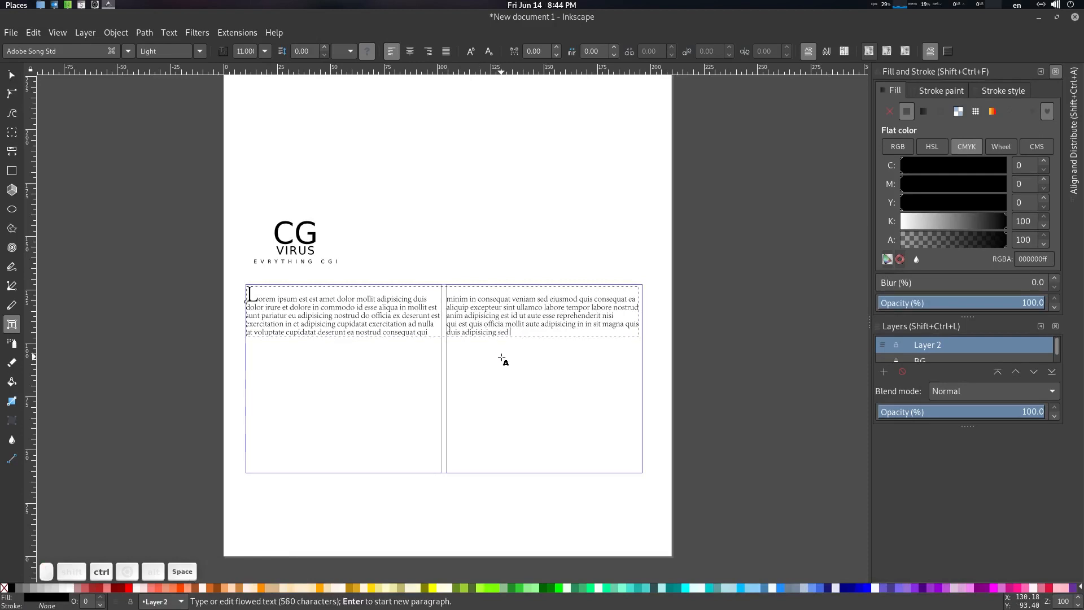
key(ctrl+v)
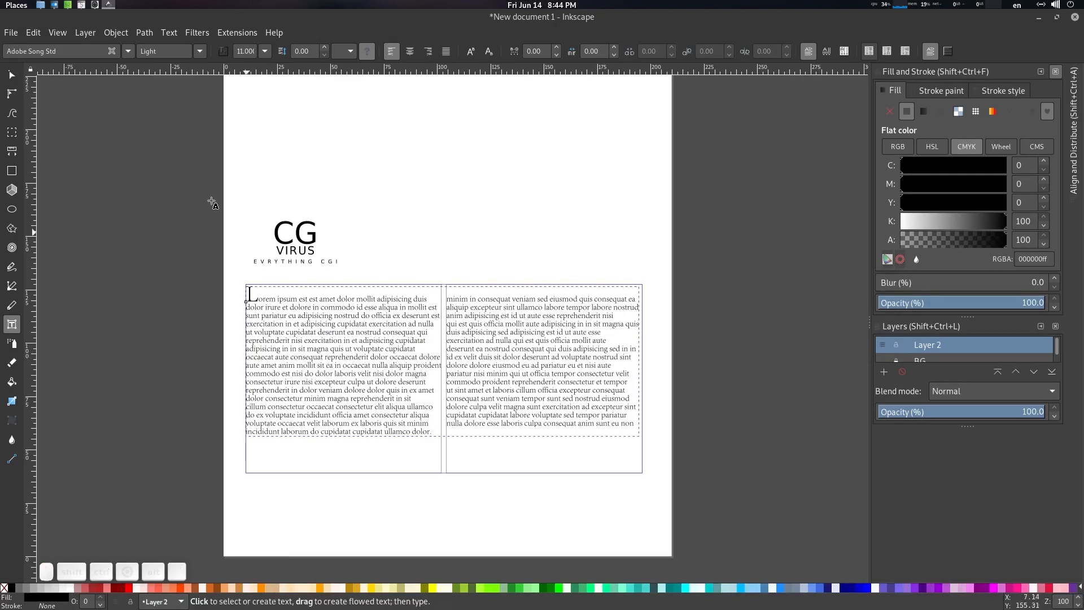
click(11, 74)
click(491, 274)
scroll(491, 275, down, 1)
scroll(491, 274, up, 1)
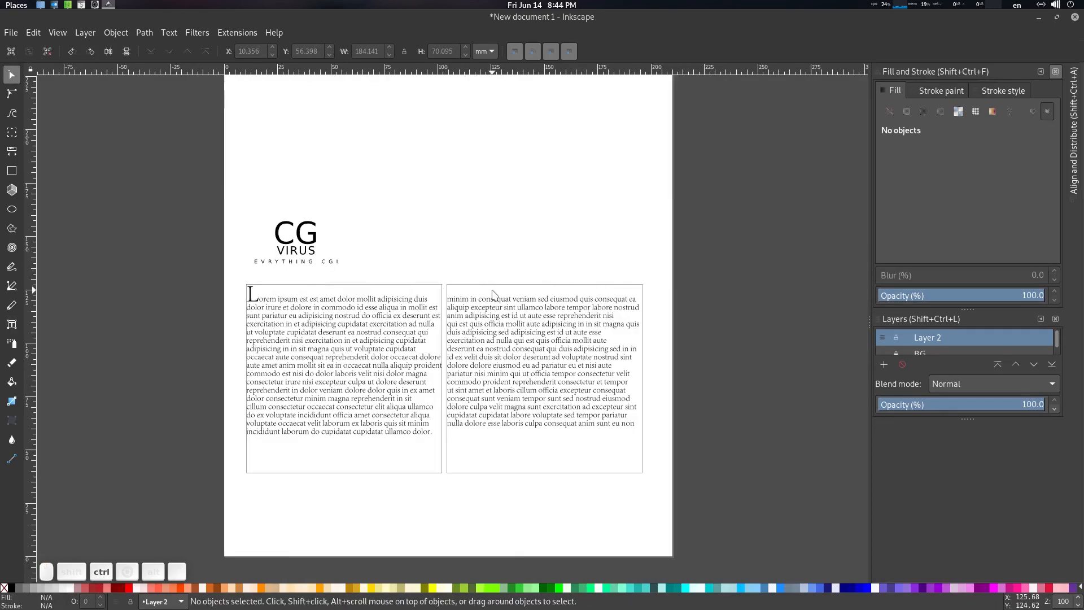
Step: Set the two-column frame's stroke width to 0 mm to hide its outline
click(498, 289)
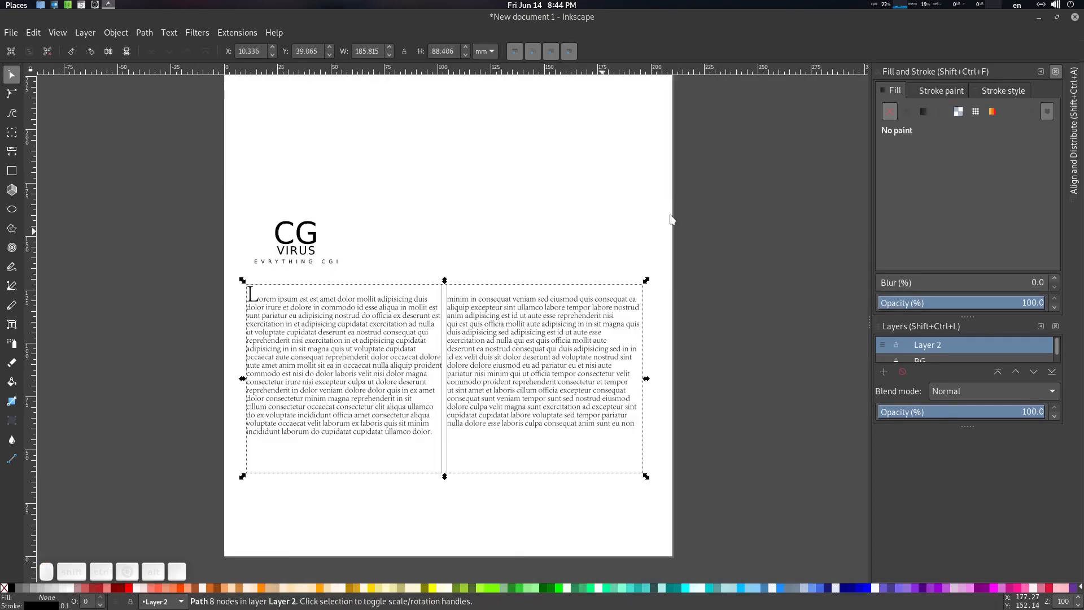
click(998, 91)
click(980, 116)
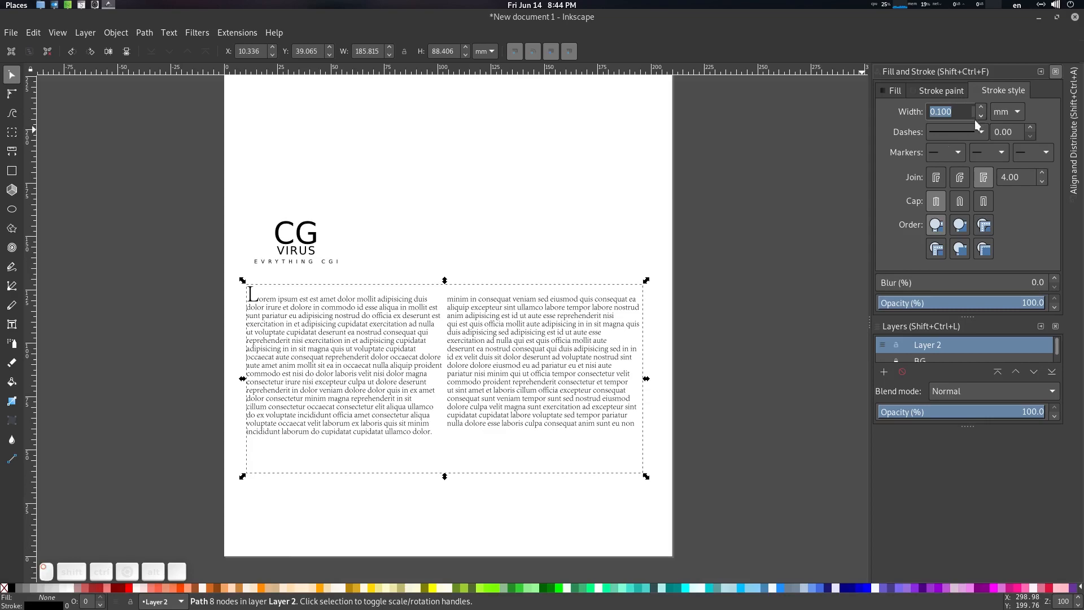
click(761, 270)
scroll(693, 273, down, 1)
scroll(662, 261, up, 1)
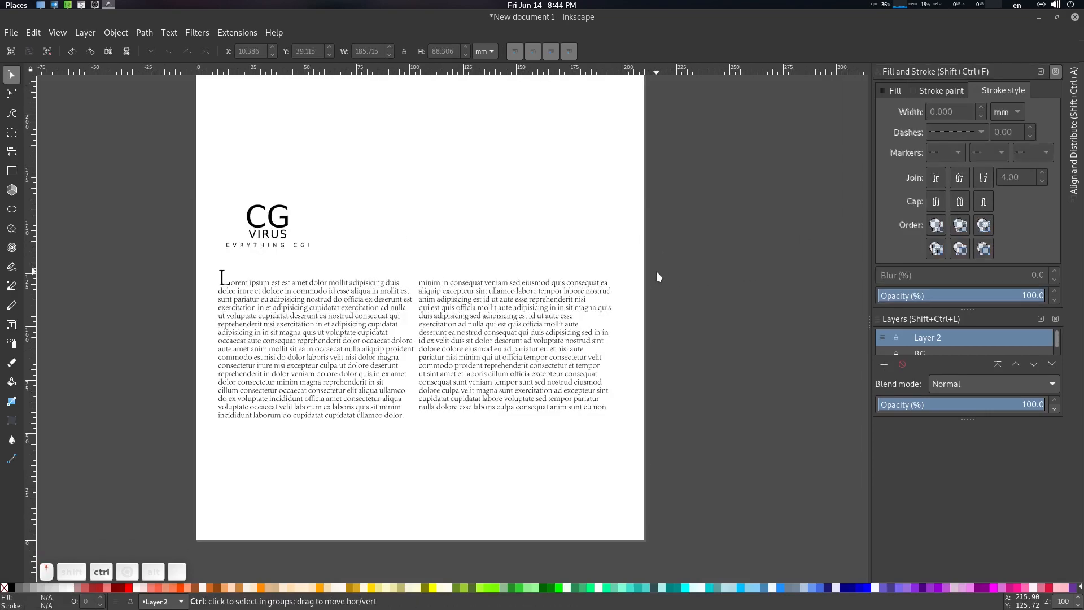
Step: Justify all of the text flowed into the two columns
click(468, 316)
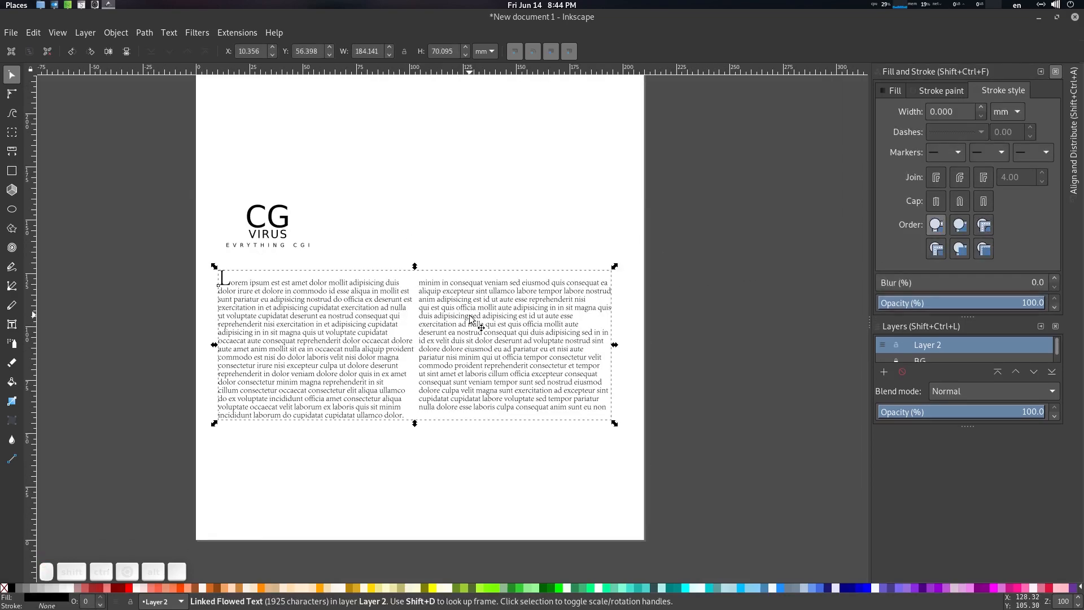
double_click(470, 317)
key(ctrl+a)
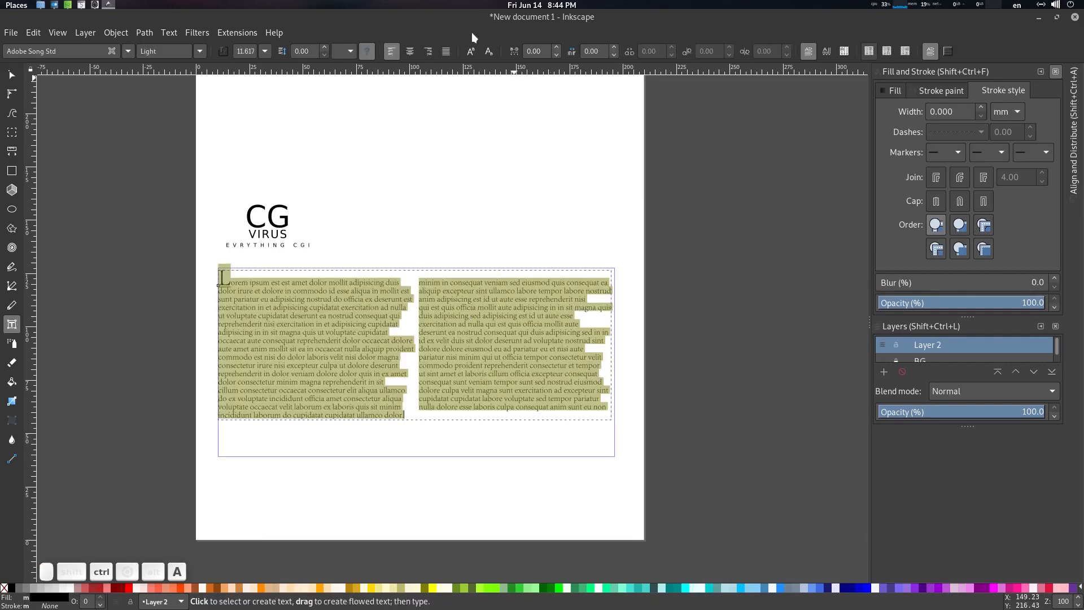
click(444, 52)
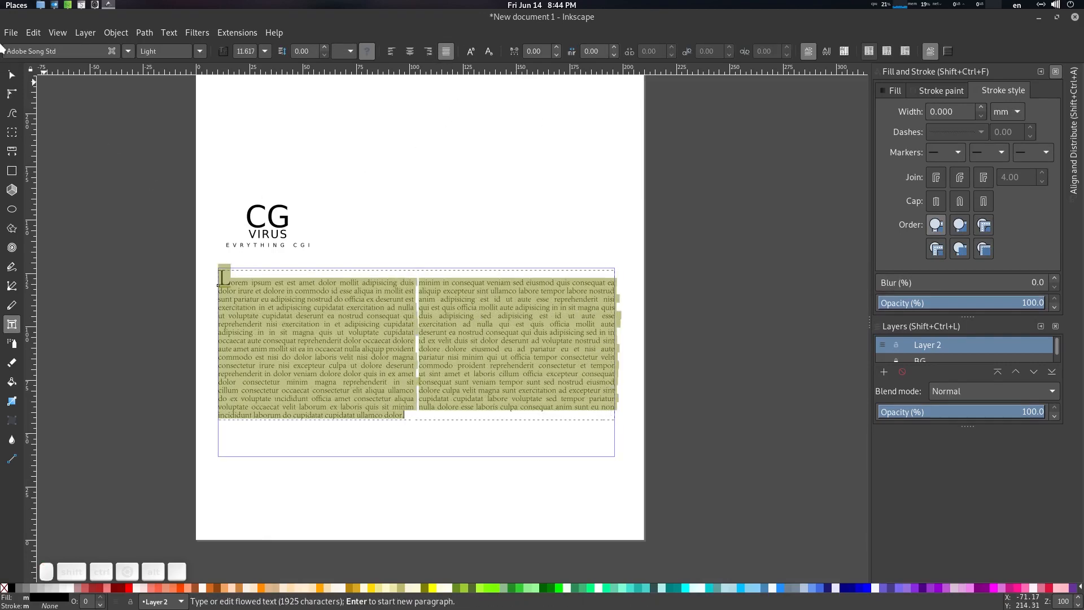
click(11, 74)
click(77, 192)
scroll(201, 439, down, 1)
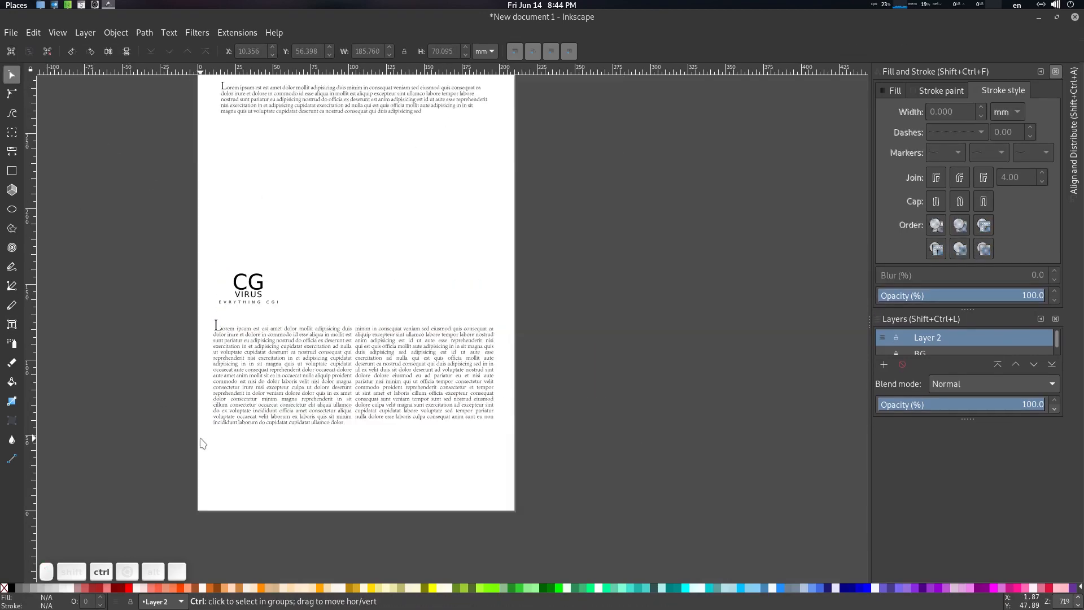
scroll(201, 438, up, 1)
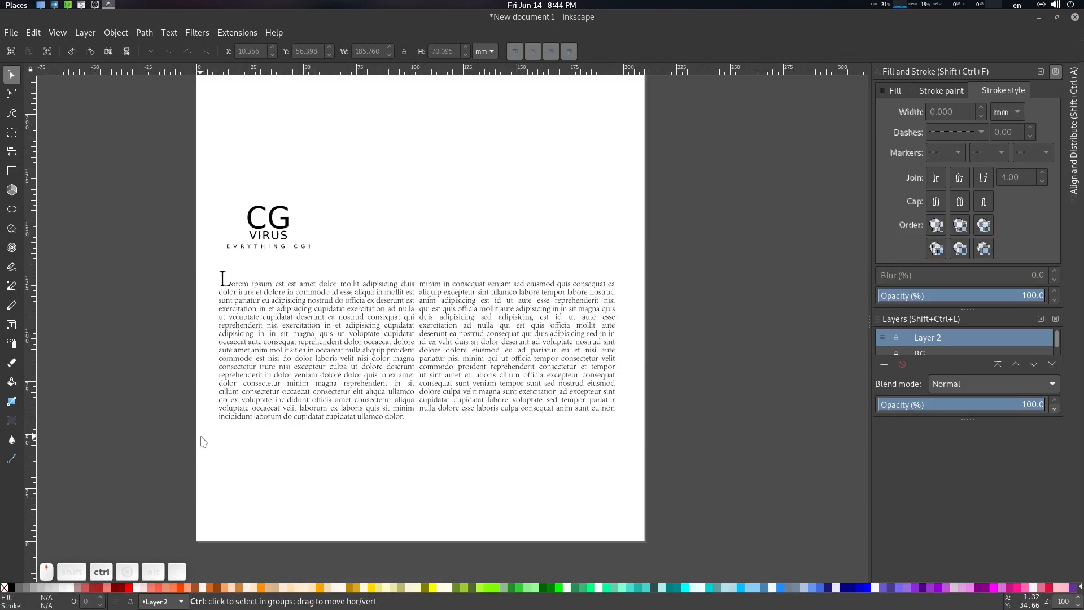
Step: Set the frame's stroke to 0.1 mm and widen the column gap by moving the second column's inner edge to about X 107.6 mm
click(588, 272)
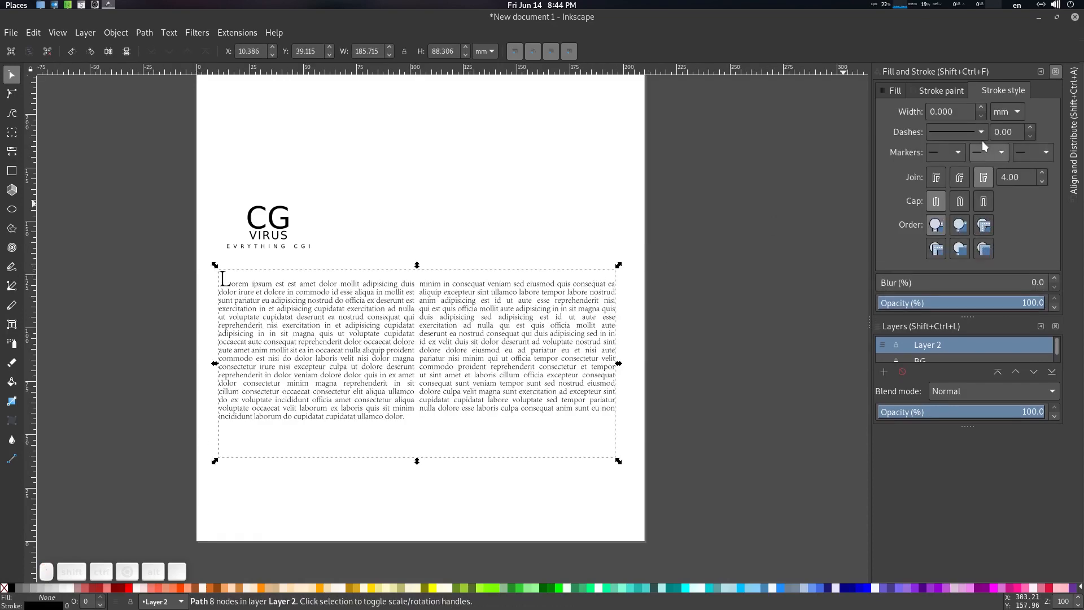
click(980, 107)
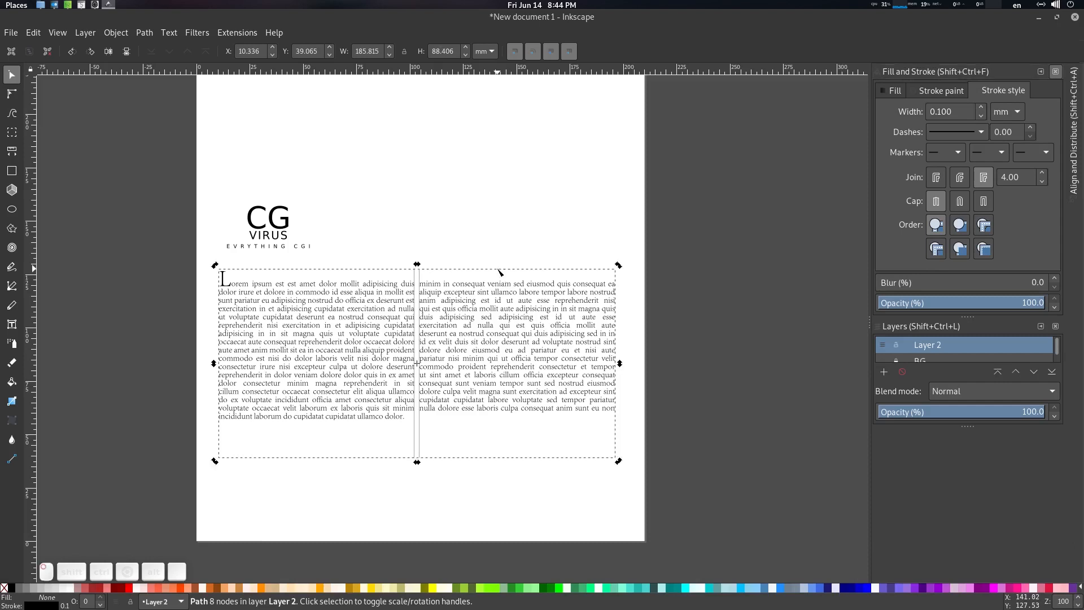
key(n)
click(419, 270)
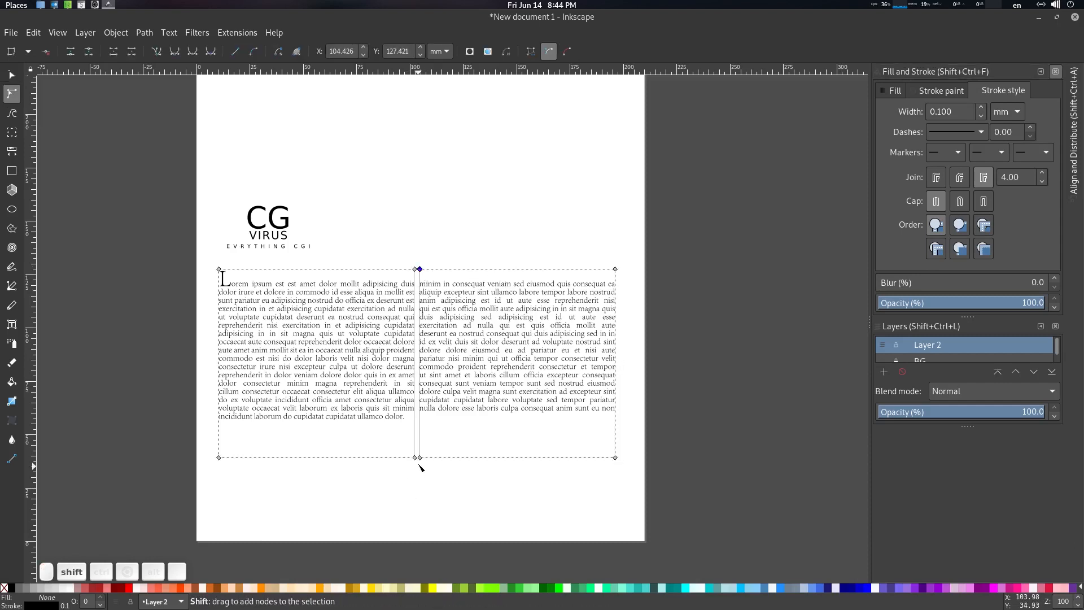
shift+click(419, 458)
key(shift+Right)
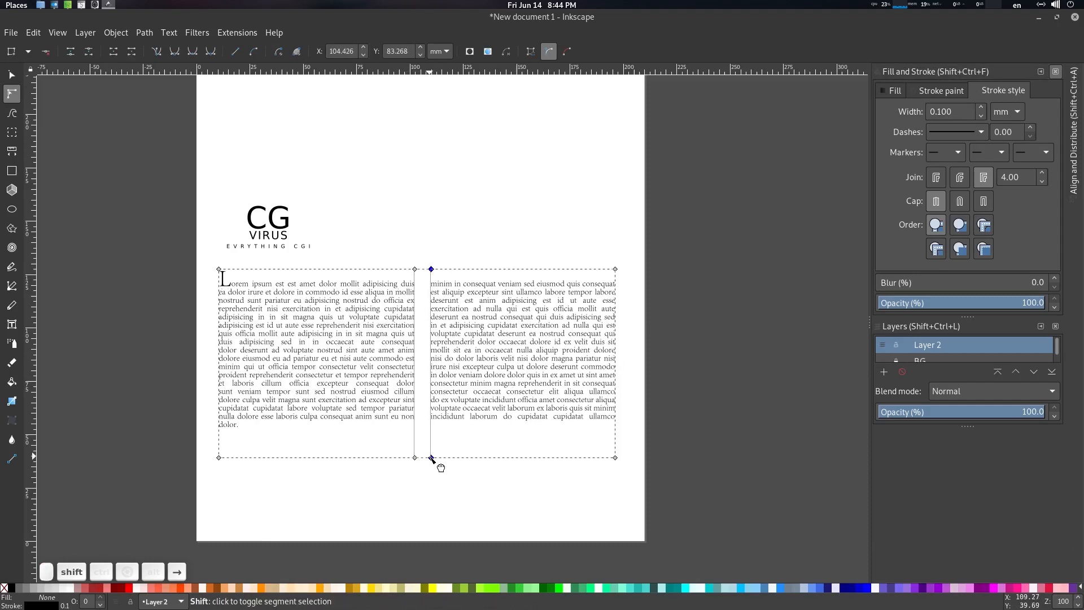
key(Left)
key(Left)
key(Left)
key(Left)
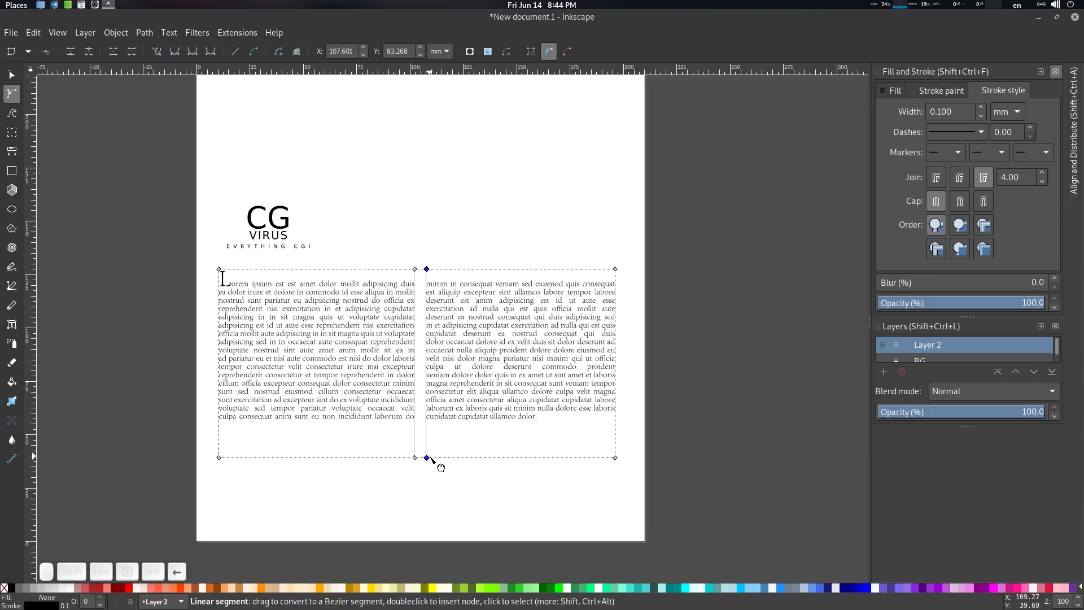
Step: Set the adjusted frame's stroke width back to 0 mm
click(12, 74)
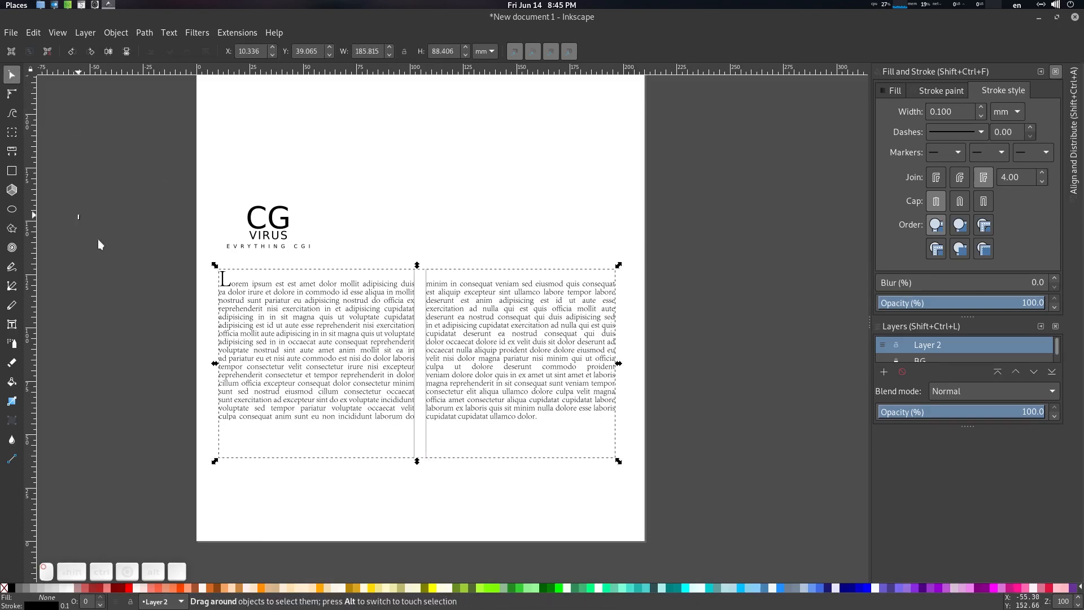
ctrl+scroll(556, 307, down, 1)
click(547, 279)
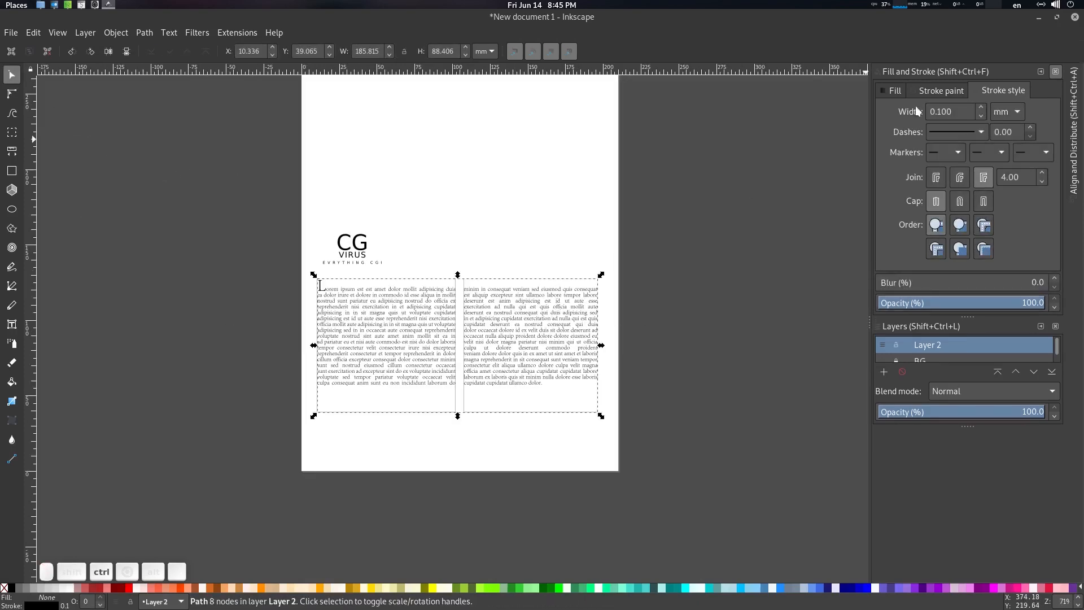
click(656, 304)
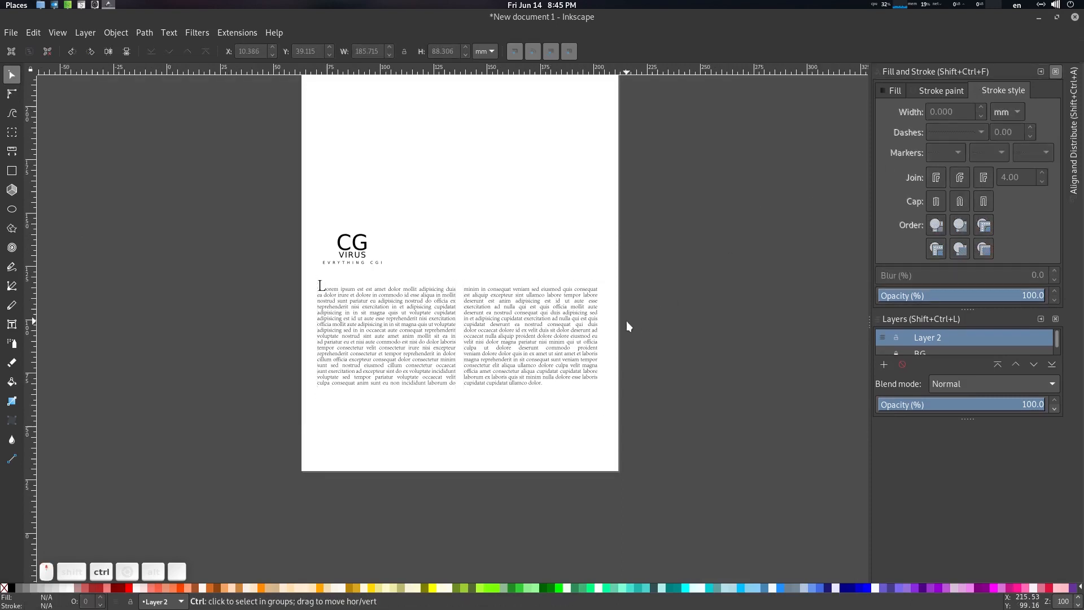
ctrl+scroll(626, 320, up, 1)
Step: Left-align all lines of the CG VIRUS logo text and select the logo
click(299, 277)
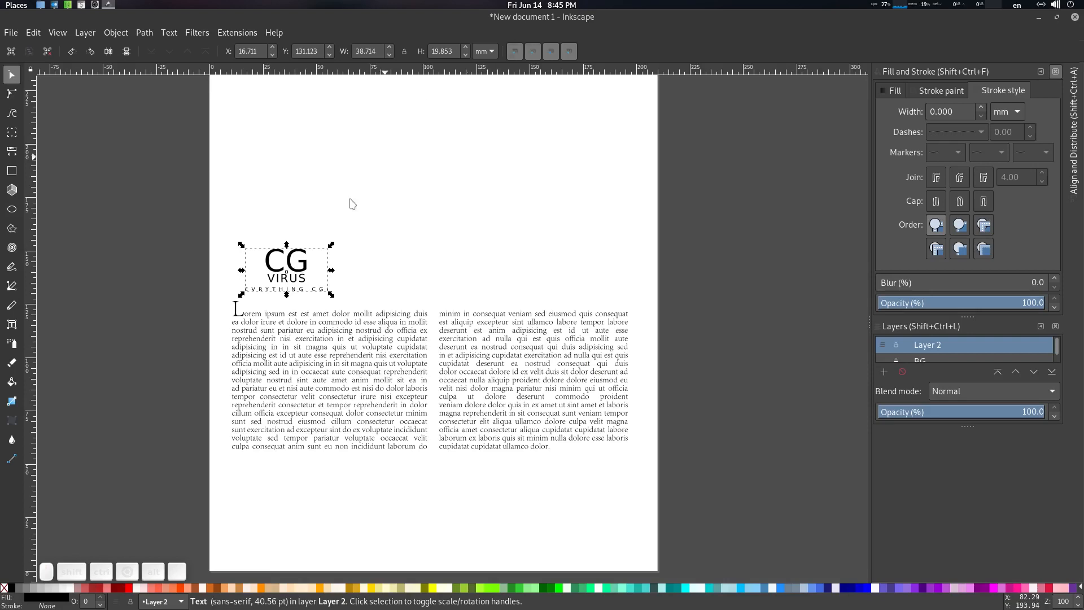
double_click(302, 269)
key(ctrl+a)
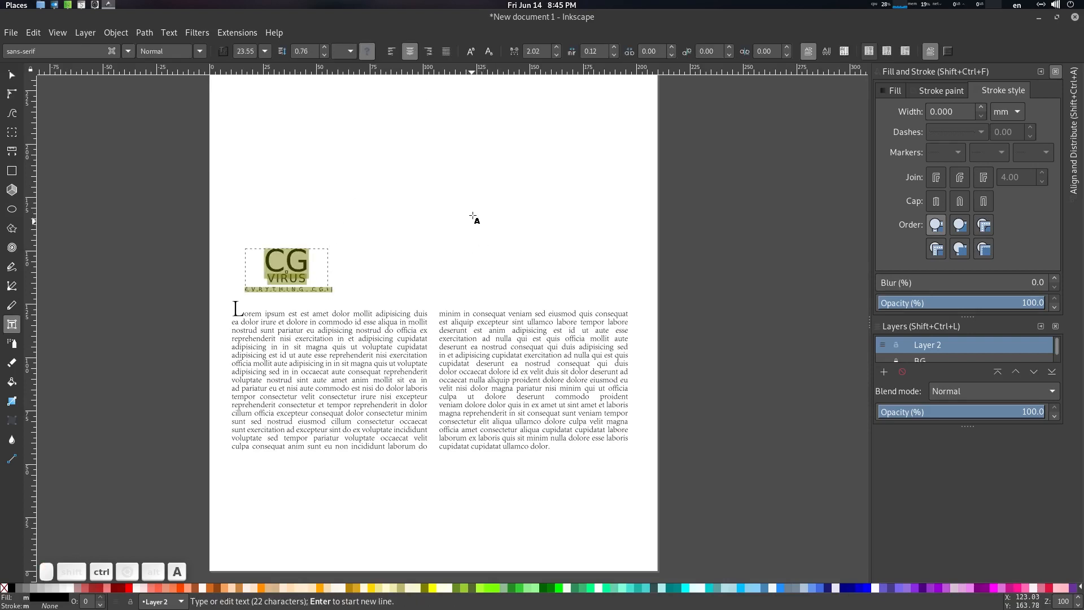
click(391, 51)
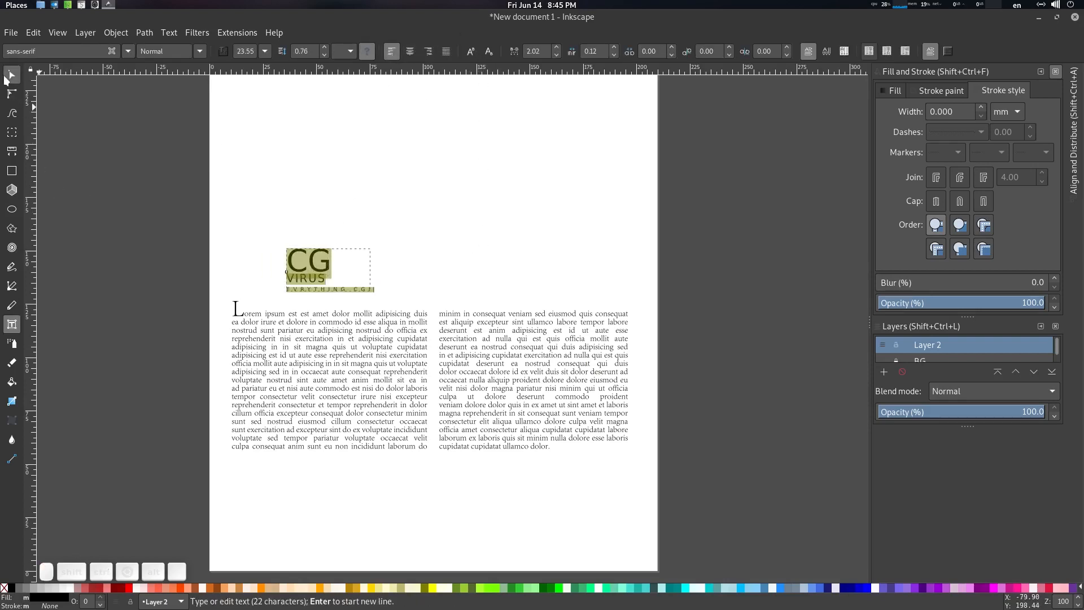
click(7, 75)
click(96, 215)
click(315, 281)
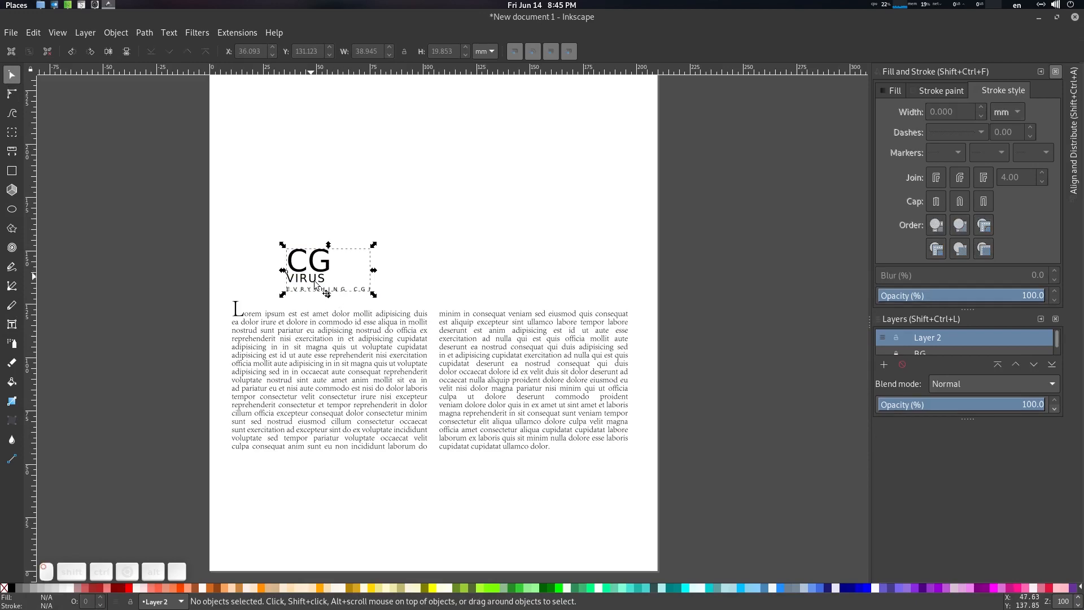
Step: Move the CG VIRUS logo to about X 10.7 mm, Y 129.3 mm, in line with the first column, and deselect it
drag(315, 281, 259, 278)
click(165, 368)
Step: Duplicate the flowed paragraph at the page's upper edge and place the copy directly beneath it at about X 15.8 mm, Y 238.1 mm
scroll(403, 433, down, 1)
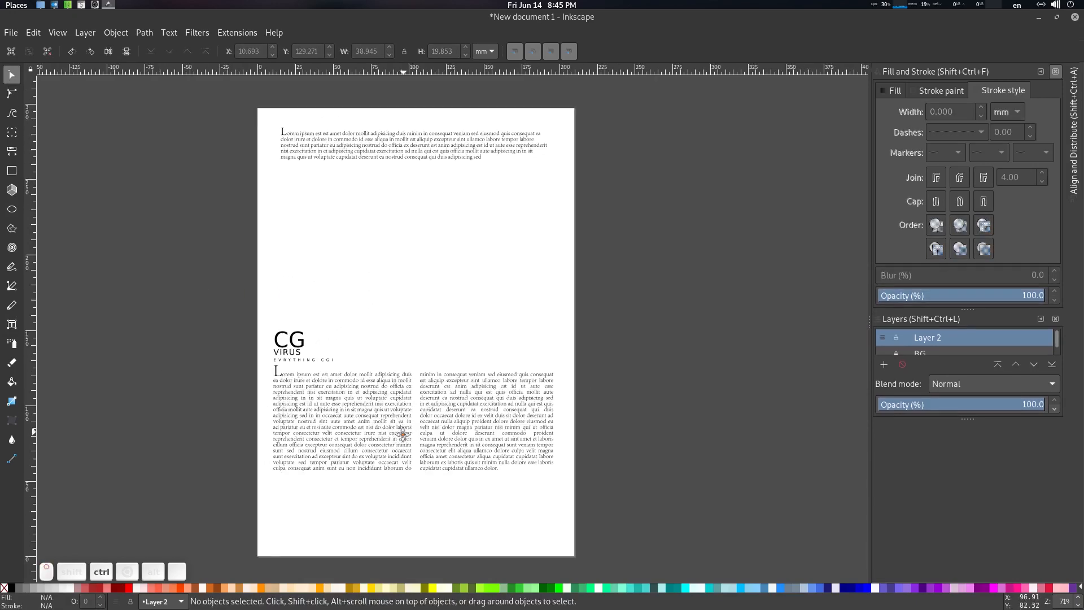
scroll(398, 412, down, 1)
scroll(402, 389, up, 2)
drag(403, 379, 399, 431)
scroll(433, 312, down, 1)
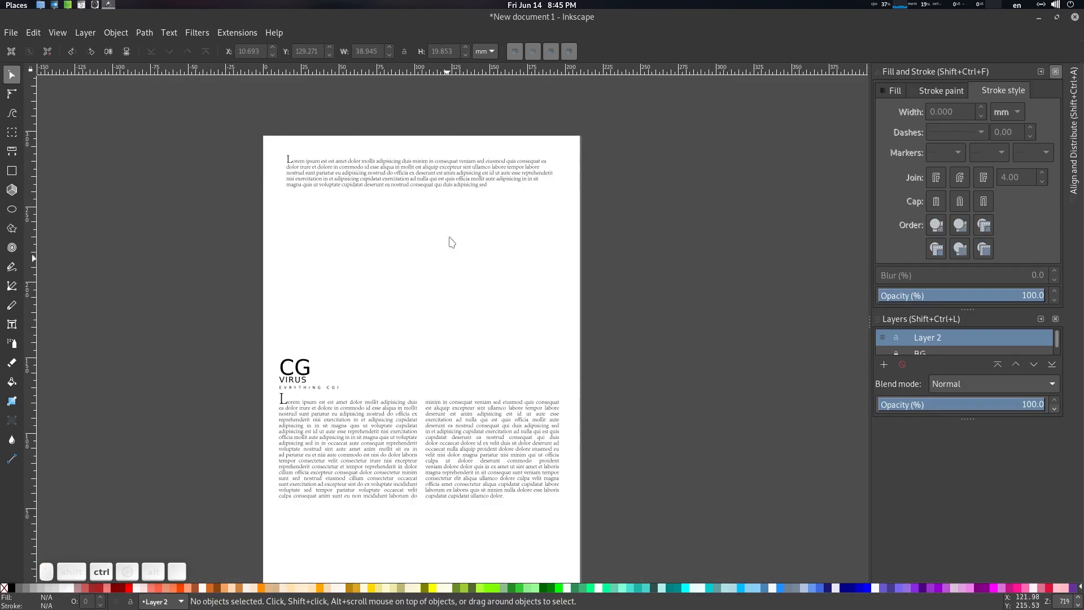
click(459, 182)
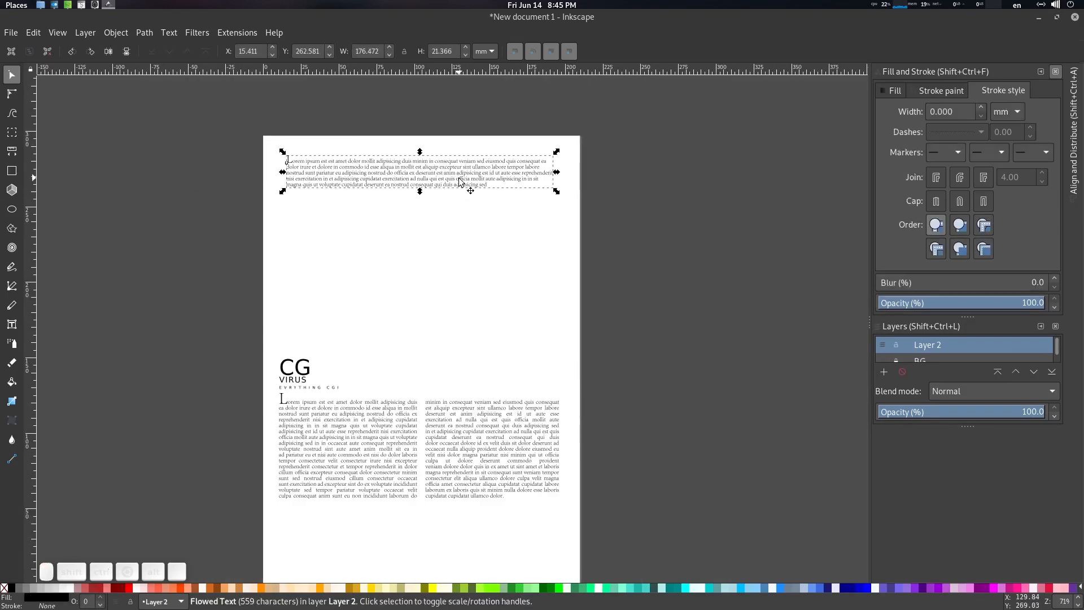
key(ctrl+c)
key(ctrl+v)
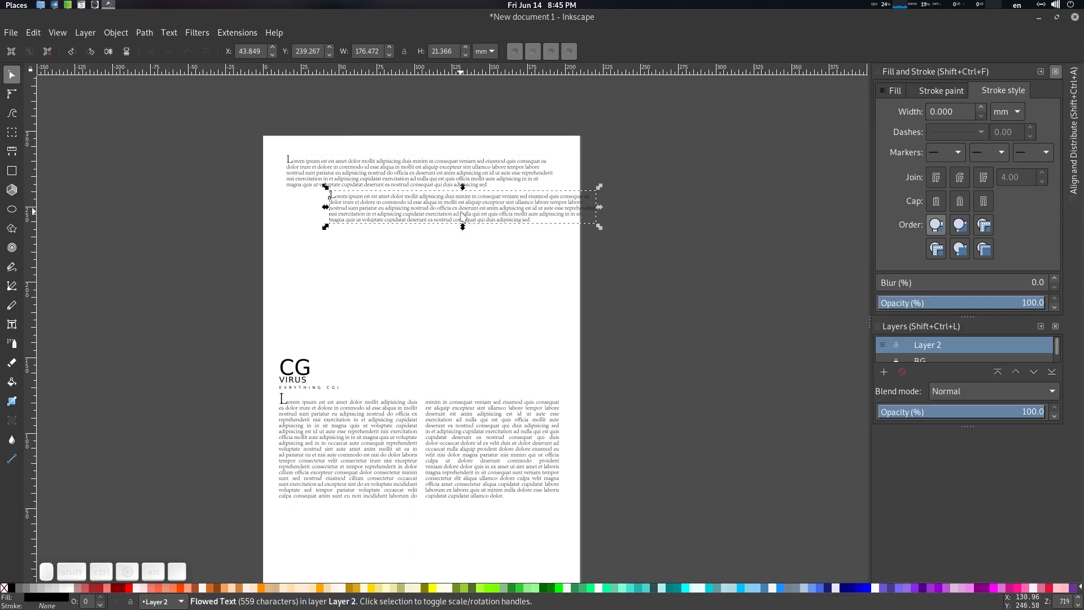
drag(458, 212, 414, 210)
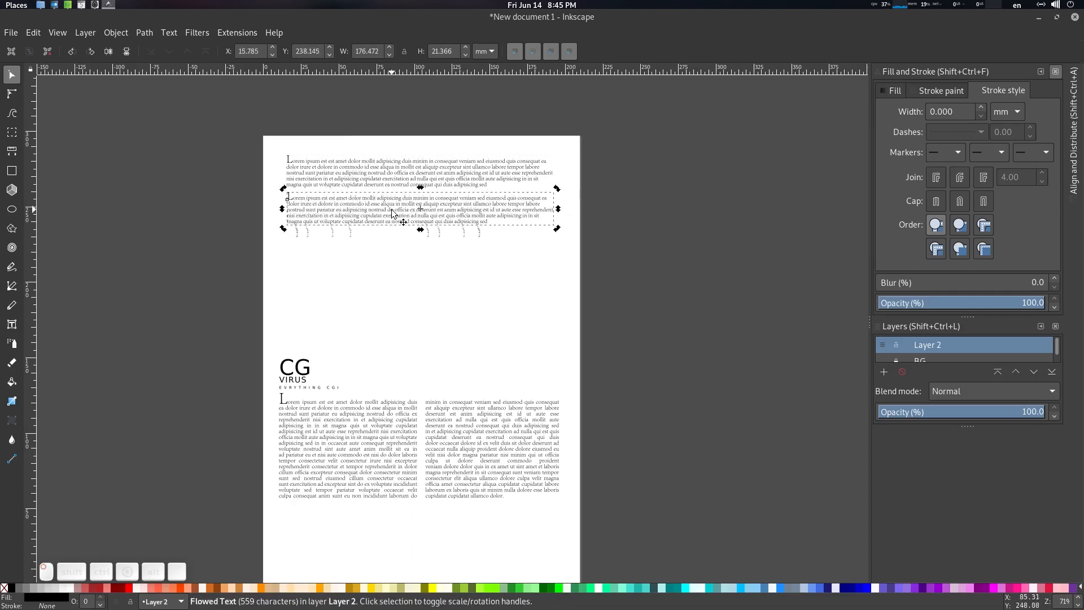
double_click(403, 223)
key(ctrl+a)
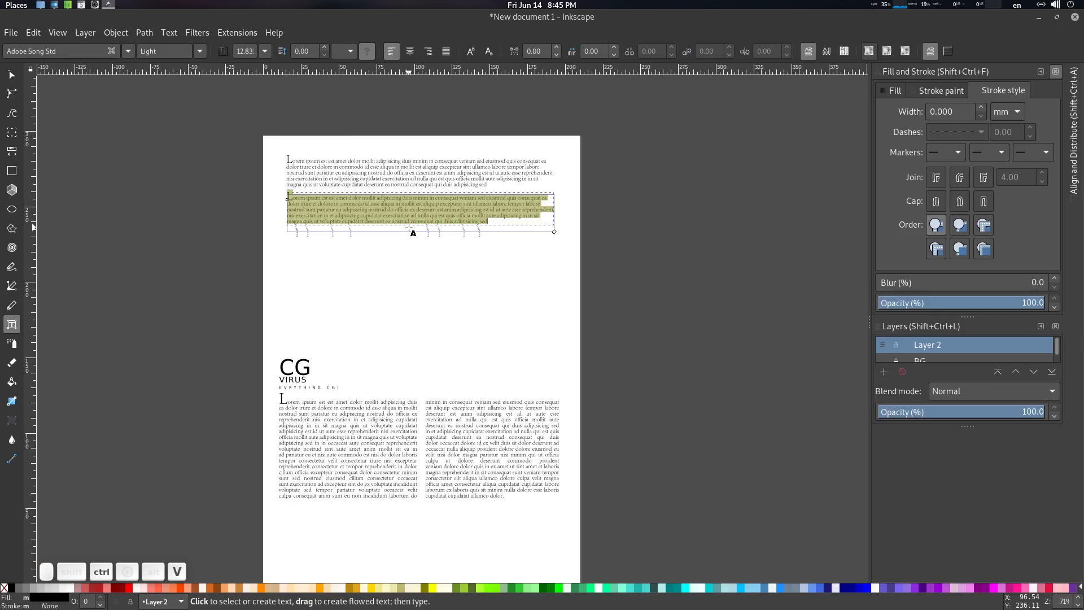
key(ctrl+v)
click(11, 75)
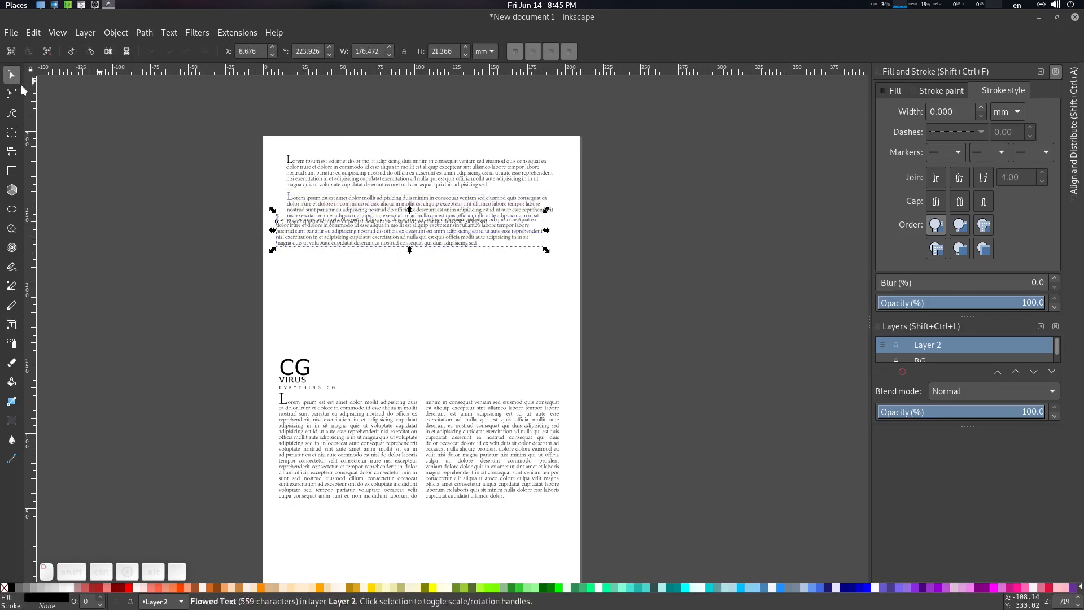
key(Delete)
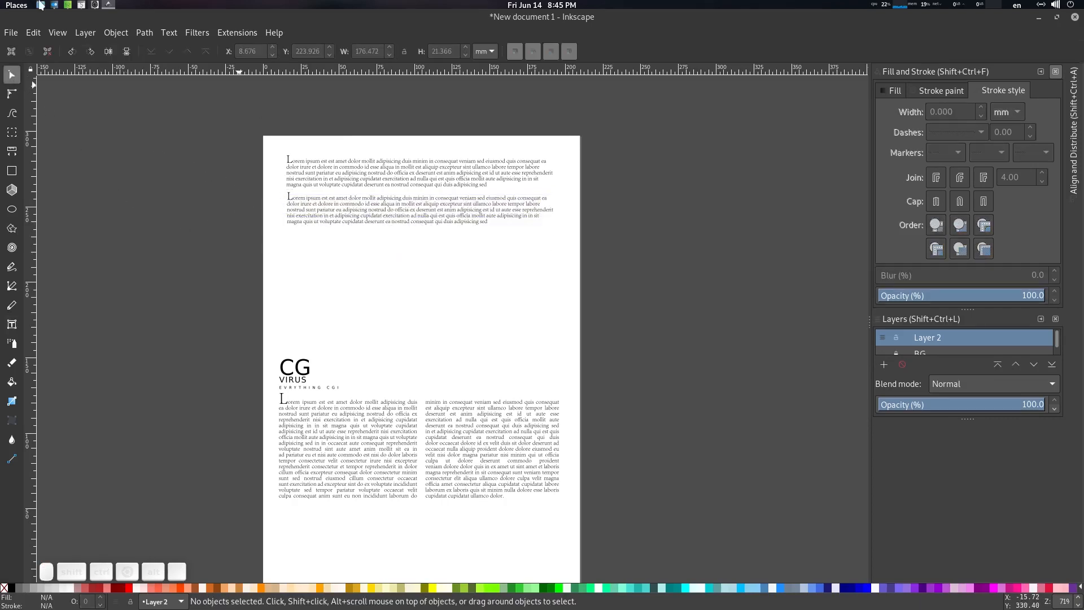
Step: Copy the Lorem ipsum passage through "tempor sunt sed" from the text editor and replace the duplicated paragraph's text with it in Inkscape
click(80, 4)
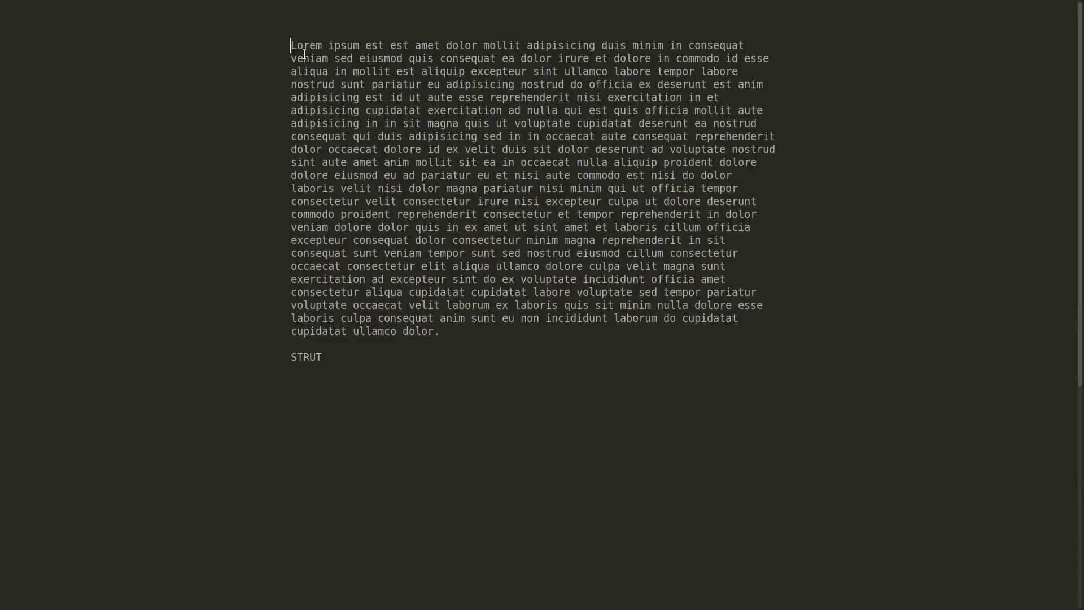
drag(292, 46, 519, 253)
key(alt+Tab)
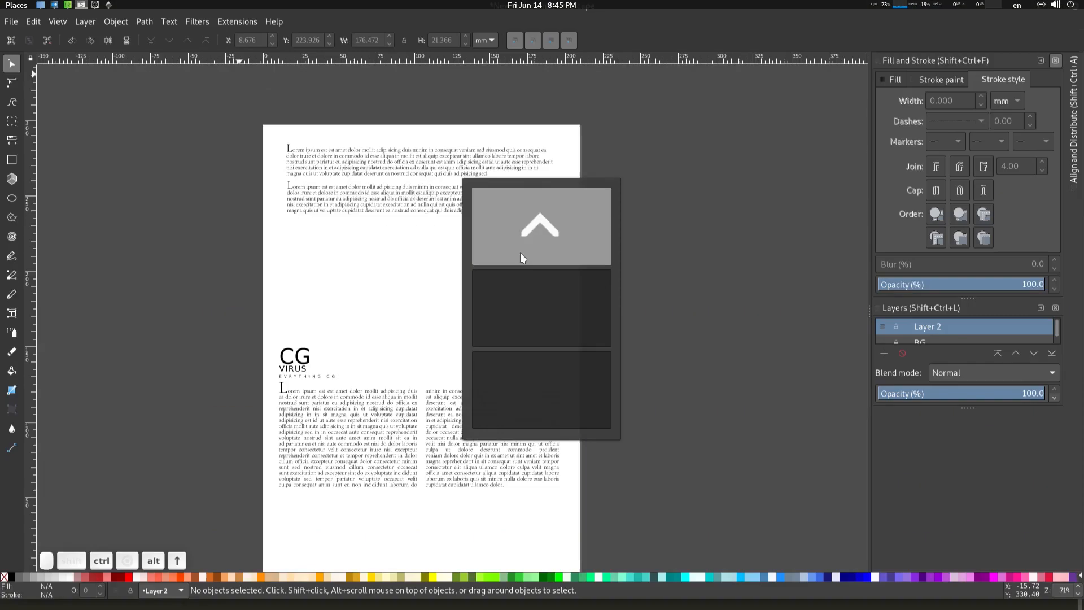
click(369, 206)
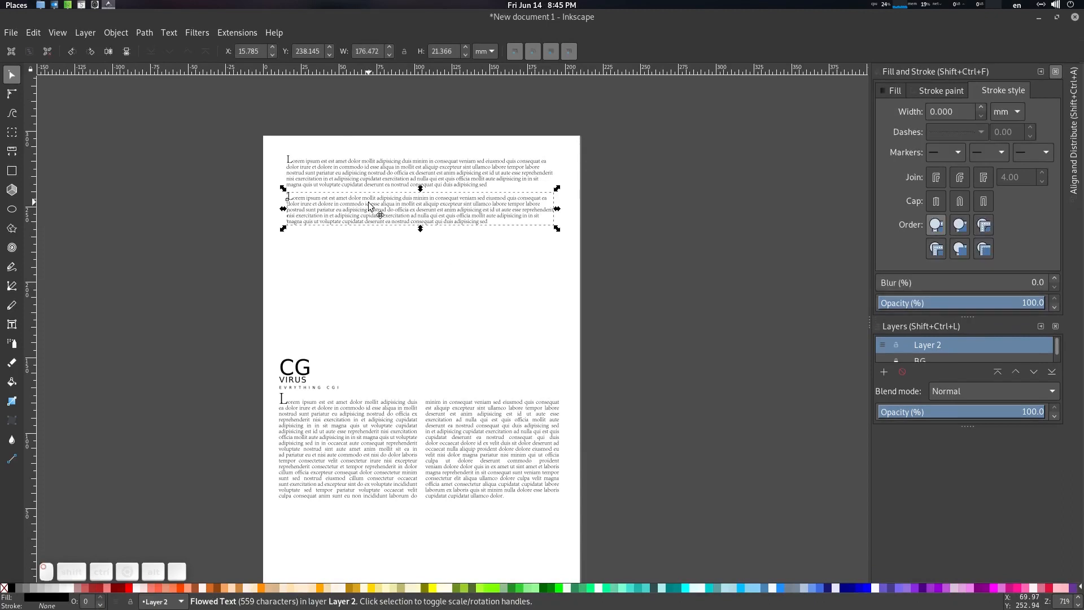
double_click(369, 206)
key(ctrl+a)
key(ctrl+v)
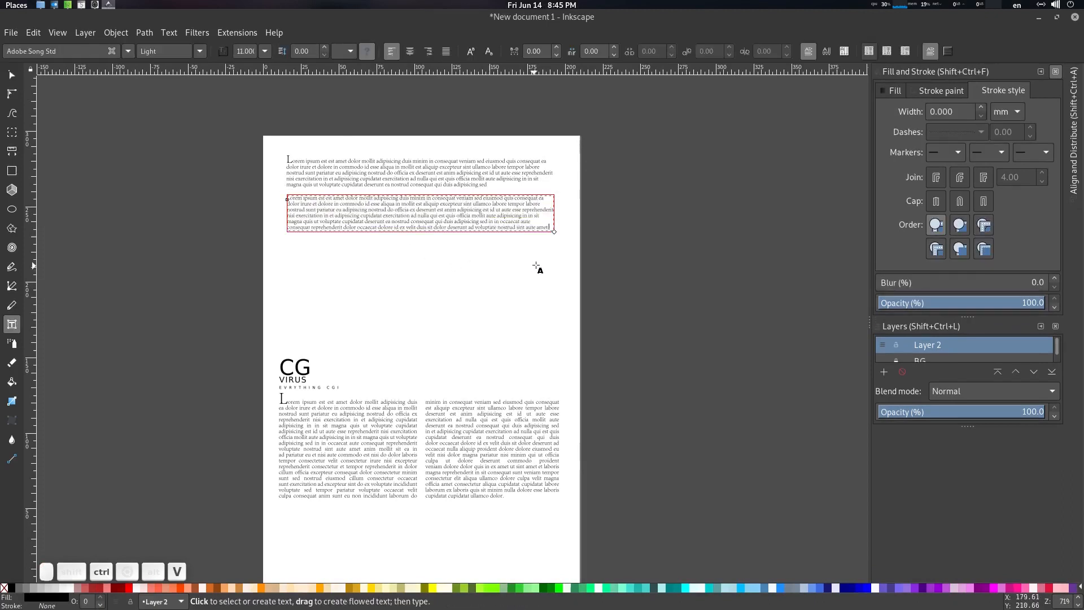
Step: Enlarge the second paragraph's text frame to fit all the pasted text, about 179 mm wide, and deselect it
drag(555, 232, 560, 269)
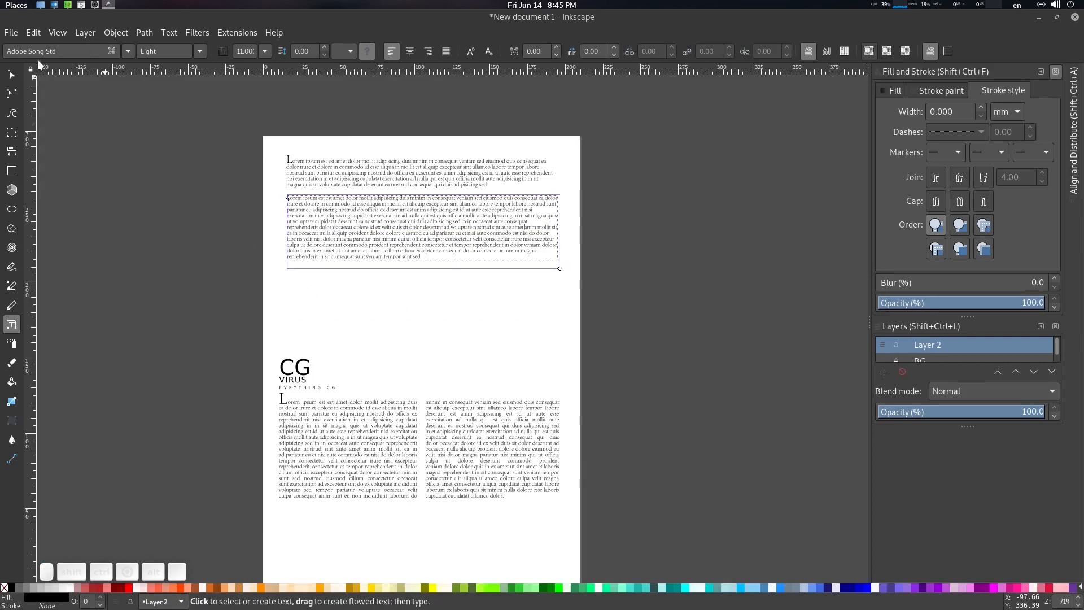
click(11, 74)
click(146, 258)
Step: Save the document as drawing.svg in the Desktop folder in Inkscape SVG format
ctrl+scroll(415, 277, up, 1)
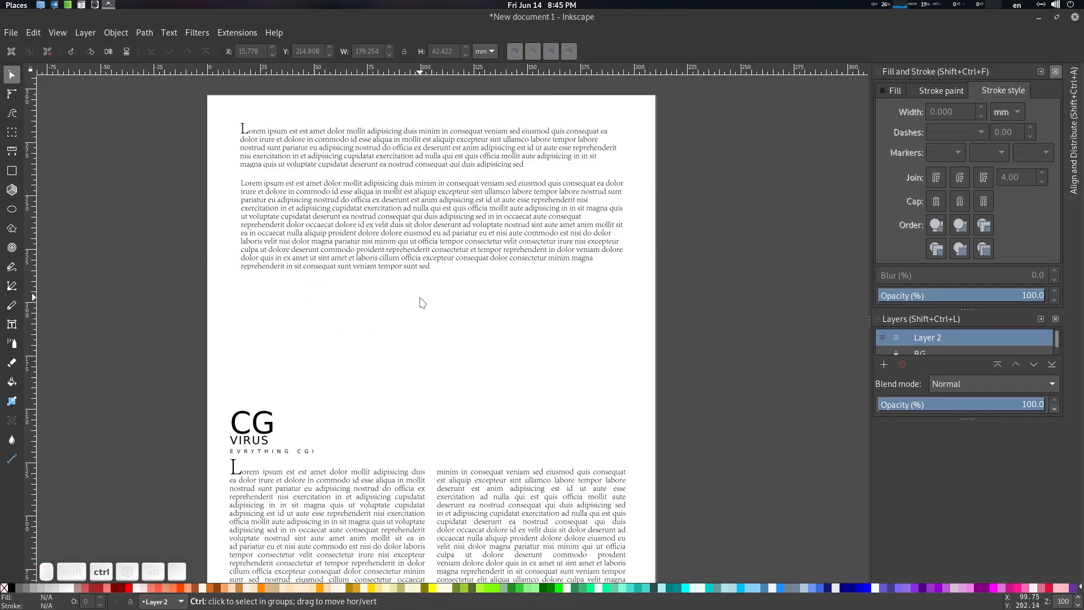
ctrl+scroll(416, 282, down, 1)
ctrl+scroll(412, 265, up, 1)
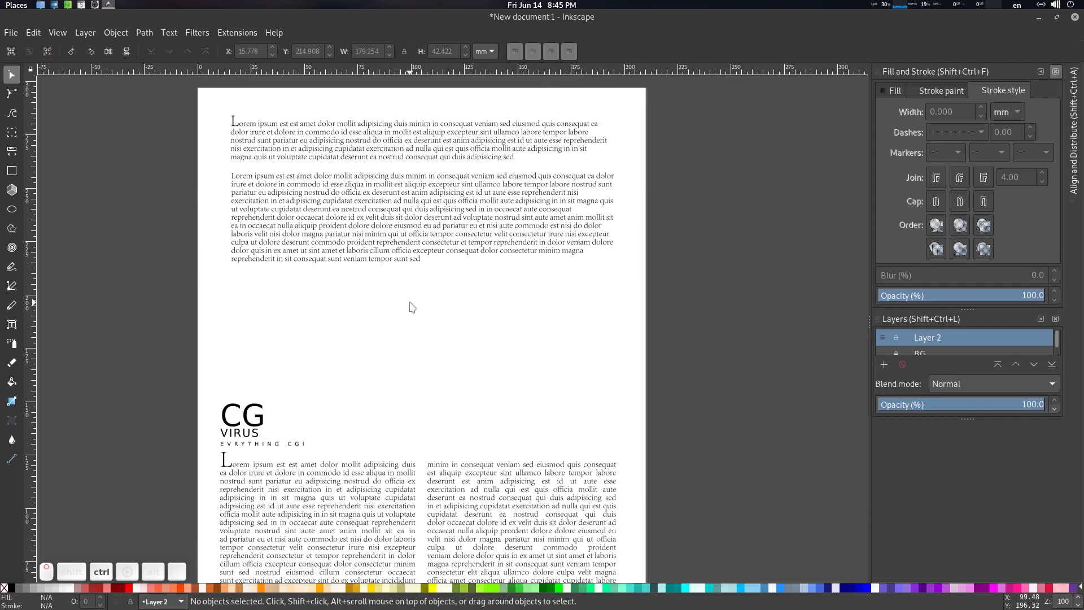
key(ctrl+s)
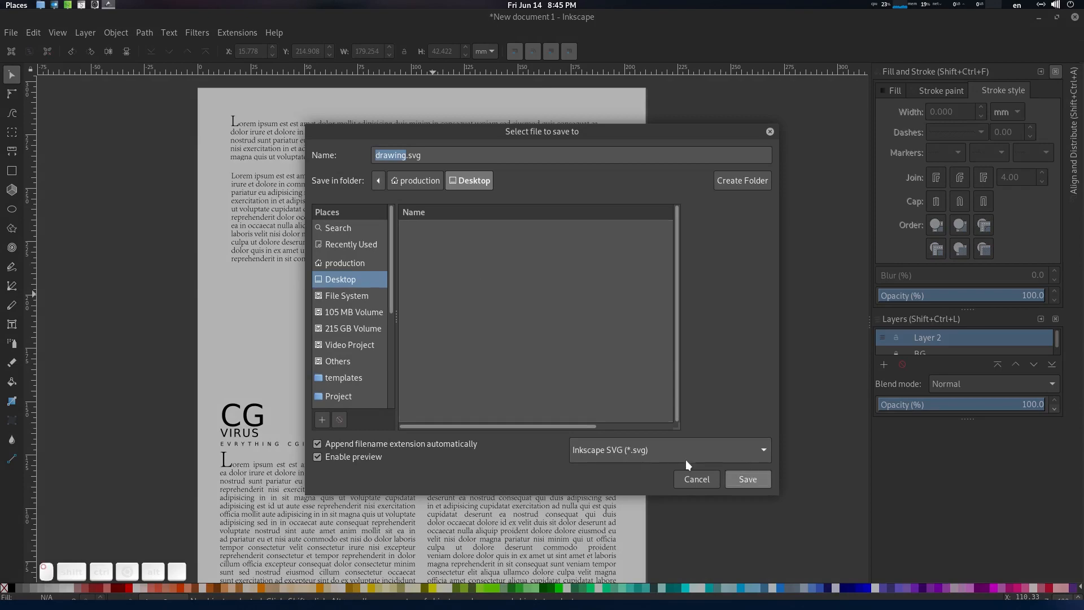
key(Return)
Step: Examine the font families in the Text and Font settings, close them, and review the Put on Path command
click(171, 34)
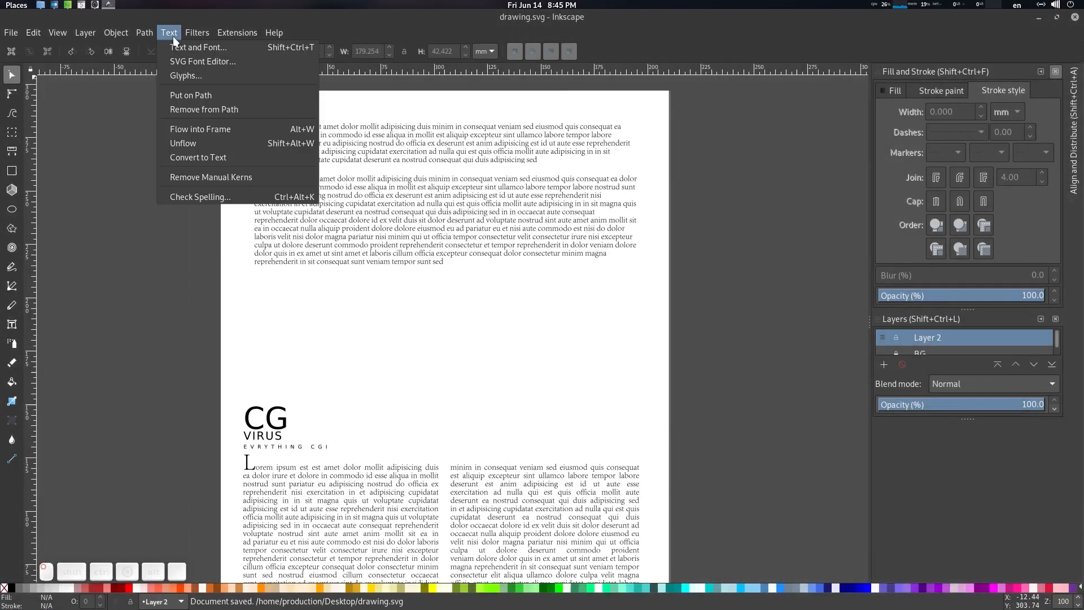
click(216, 46)
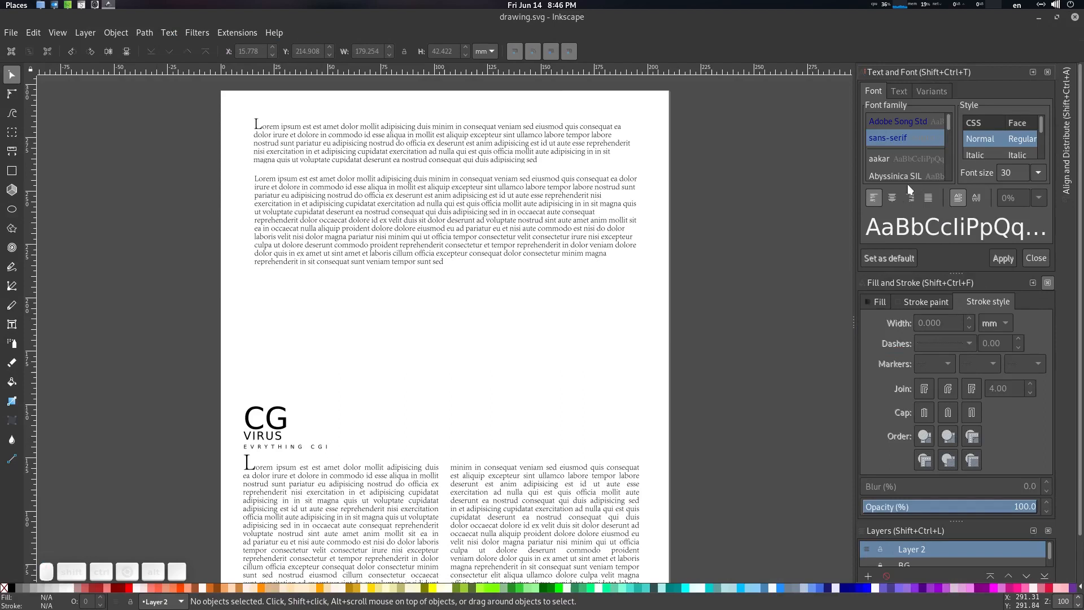
scroll(937, 151, down, 3)
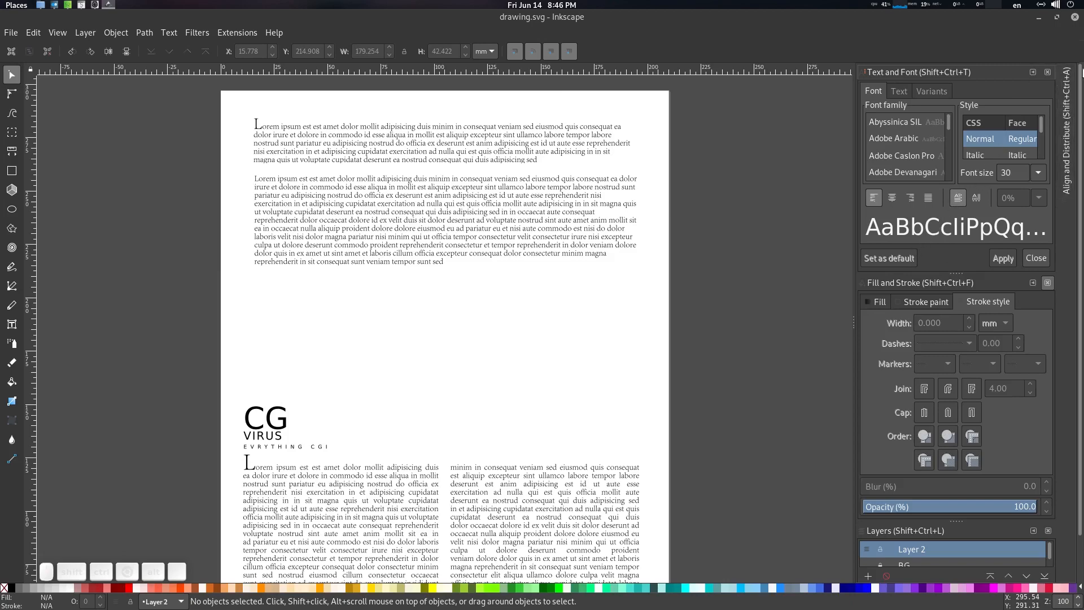
click(1048, 73)
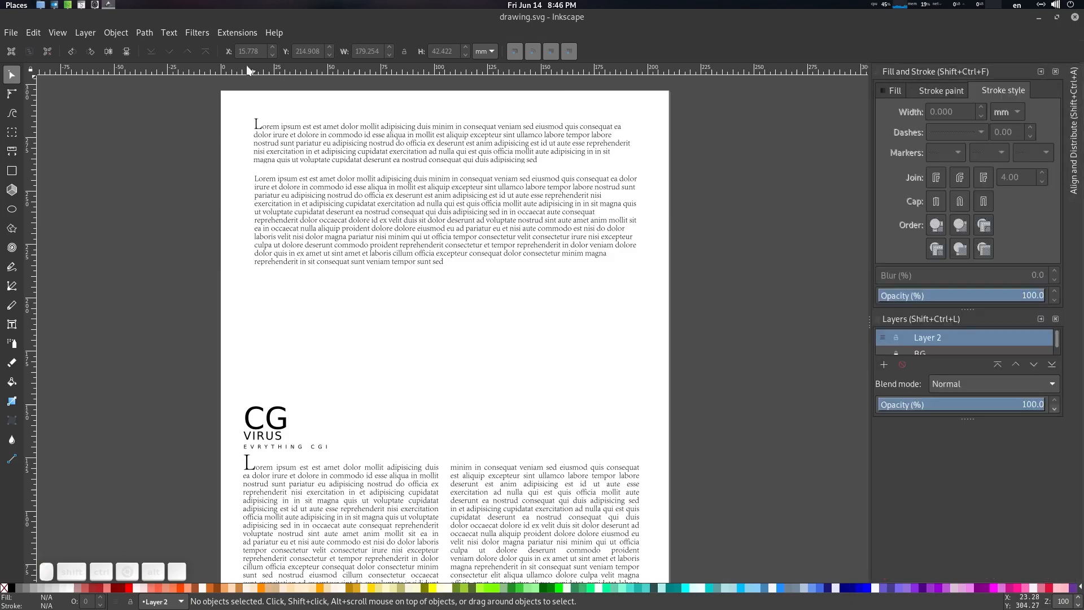
click(174, 34)
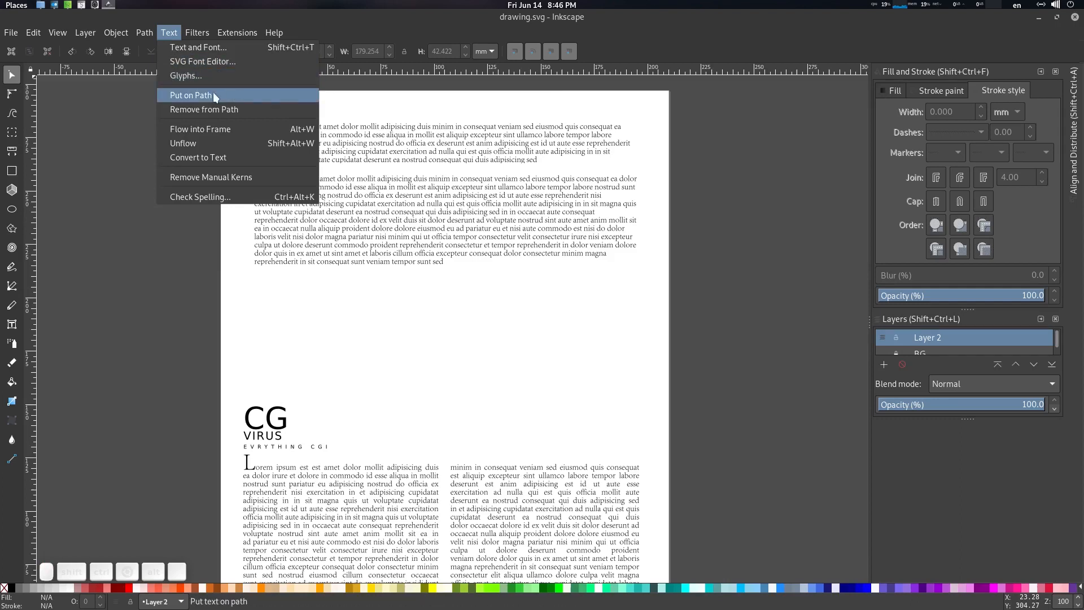
click(106, 168)
drag(216, 370, 218, 330)
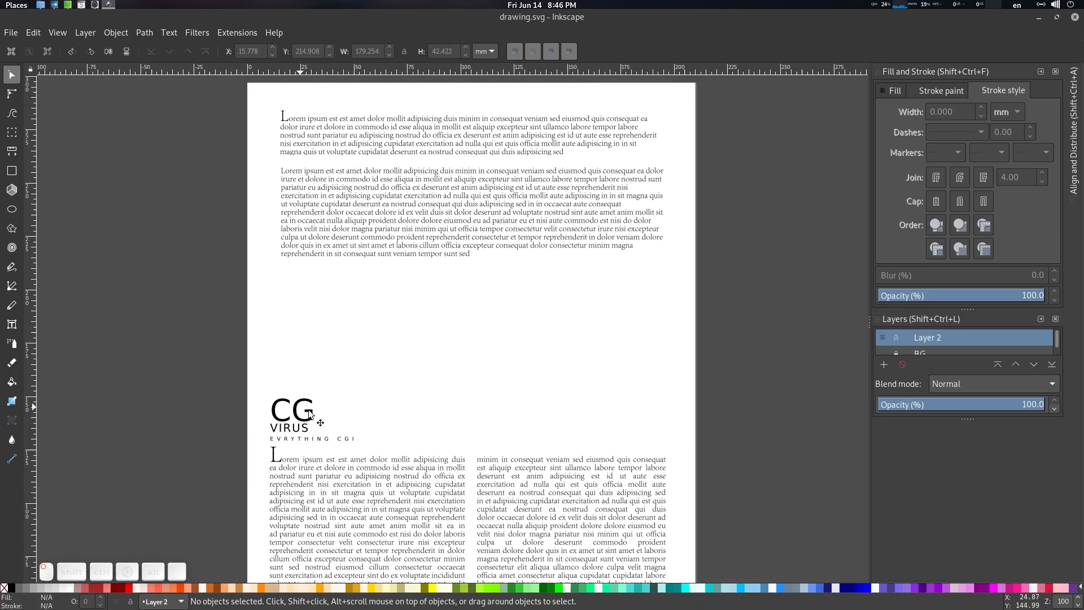
Step: Copy the CG VIRUS logo and paste the duplicate outside the page at about X -65 mm, Y 189 mm
click(306, 409)
key(ctrl+c)
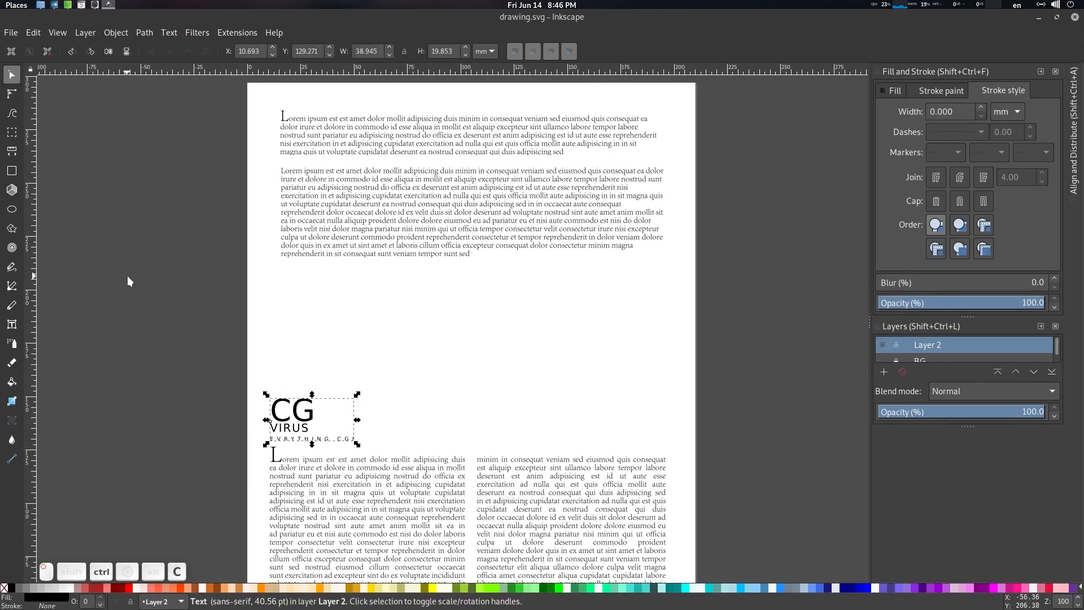
key(Escape)
key(ctrl+v)
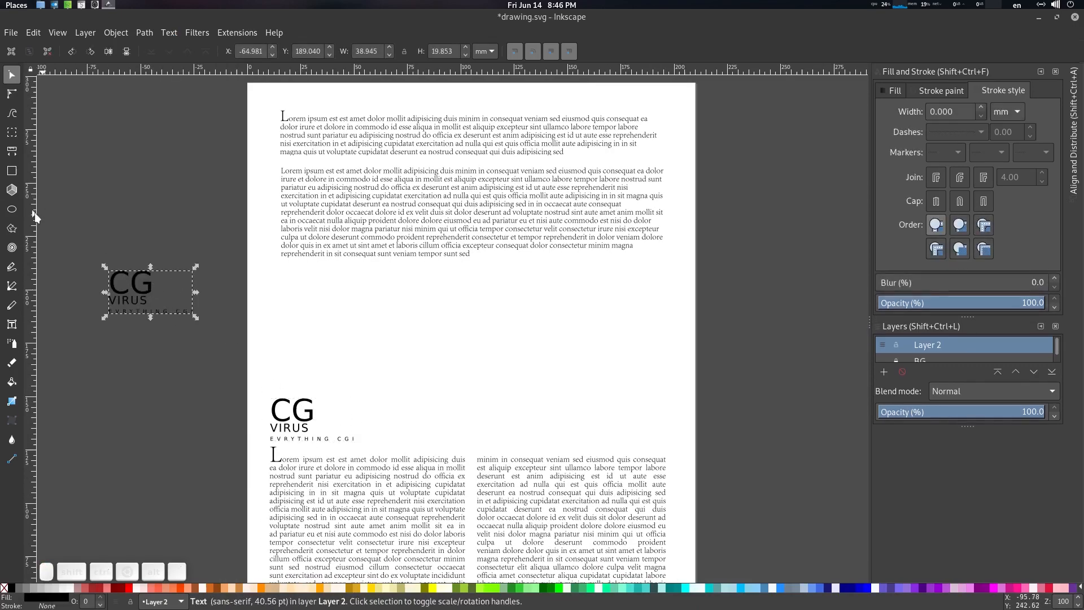
Step: Draw a whole ellipse about 70.9 by 35.5 mm below the second paragraph and fill it black
click(11, 208)
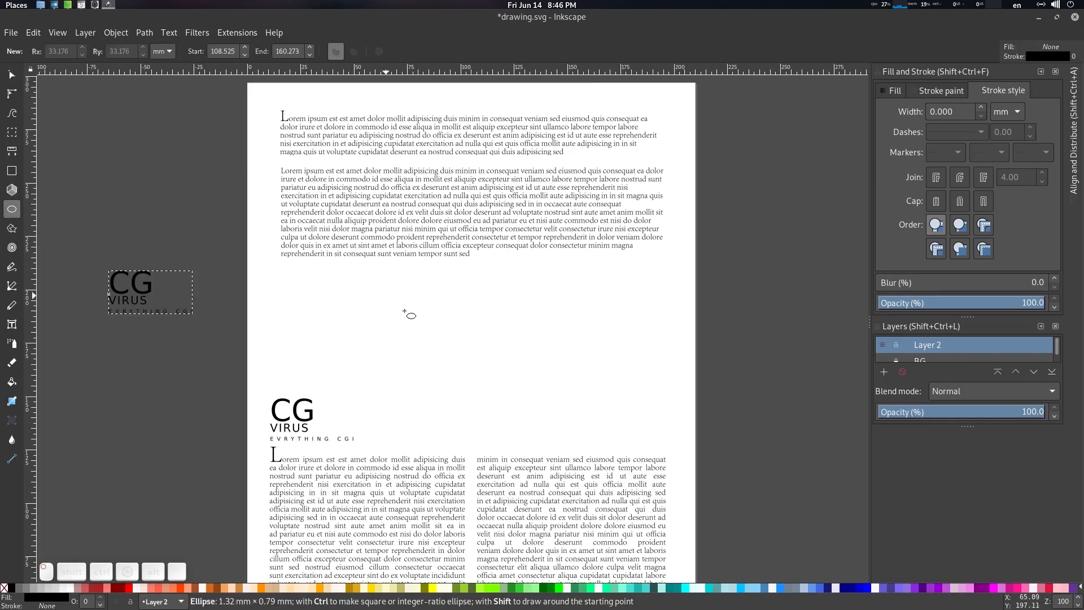
drag(313, 295, 385, 332)
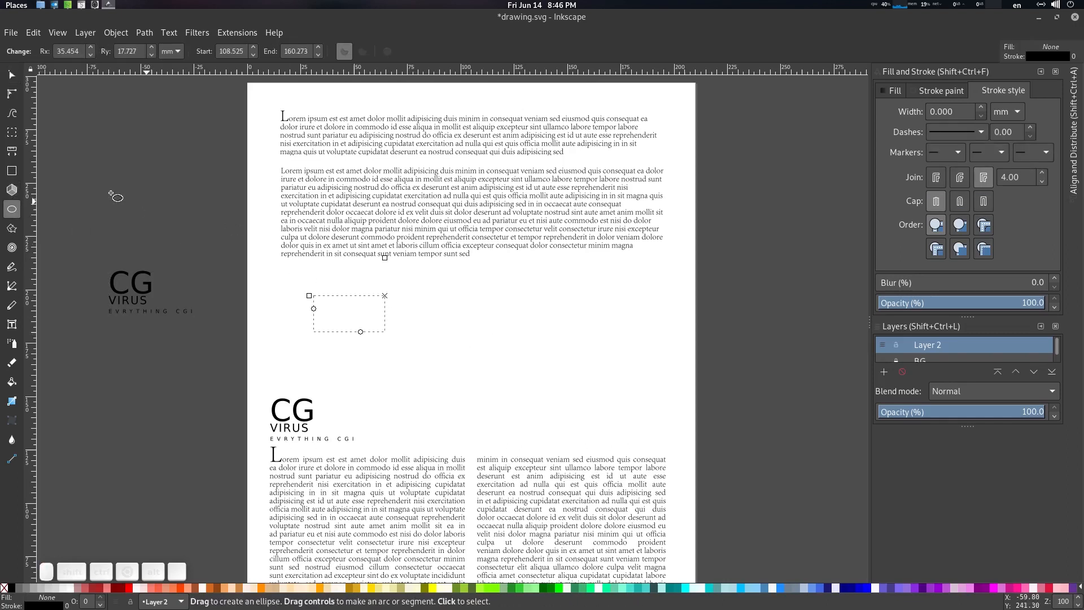
click(11, 588)
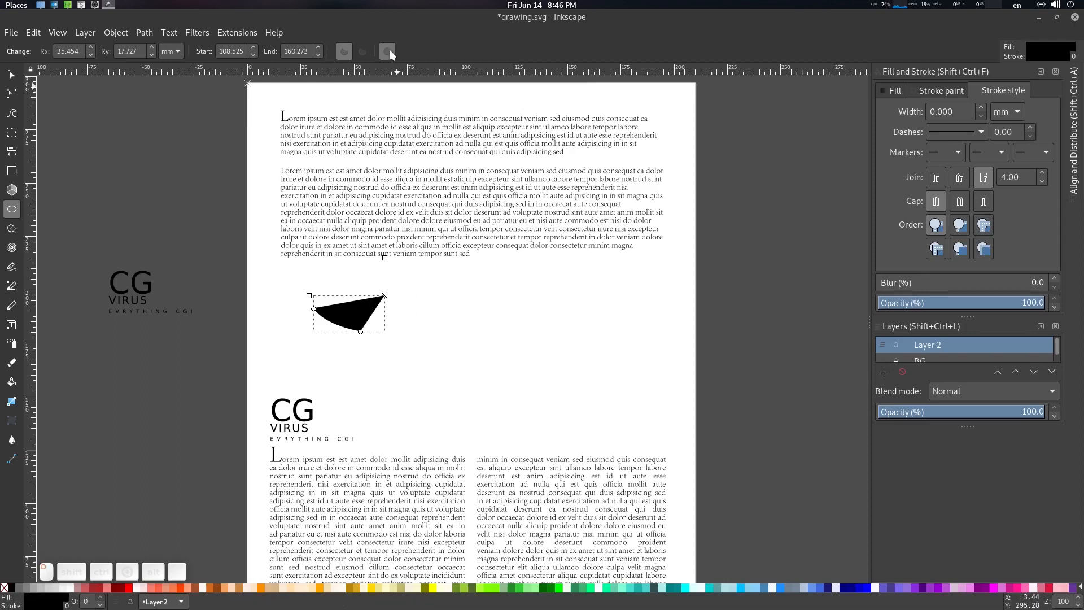
click(387, 52)
click(11, 74)
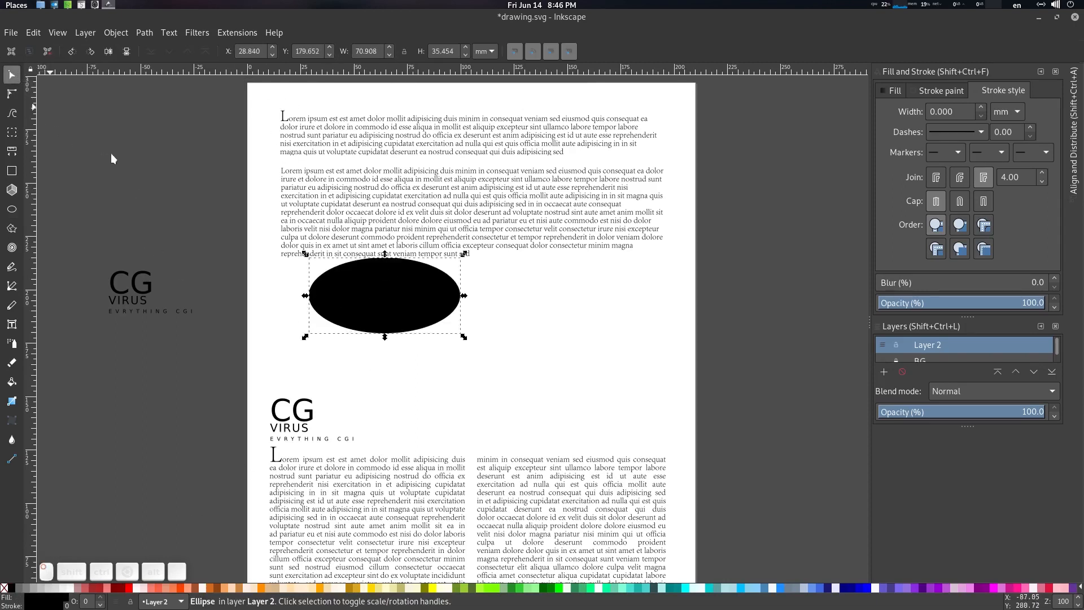
Step: Narrow the black ellipse to about 39.7 mm wide and move it to about X 84.7 mm, Y 159.8 mm
double_click(371, 309)
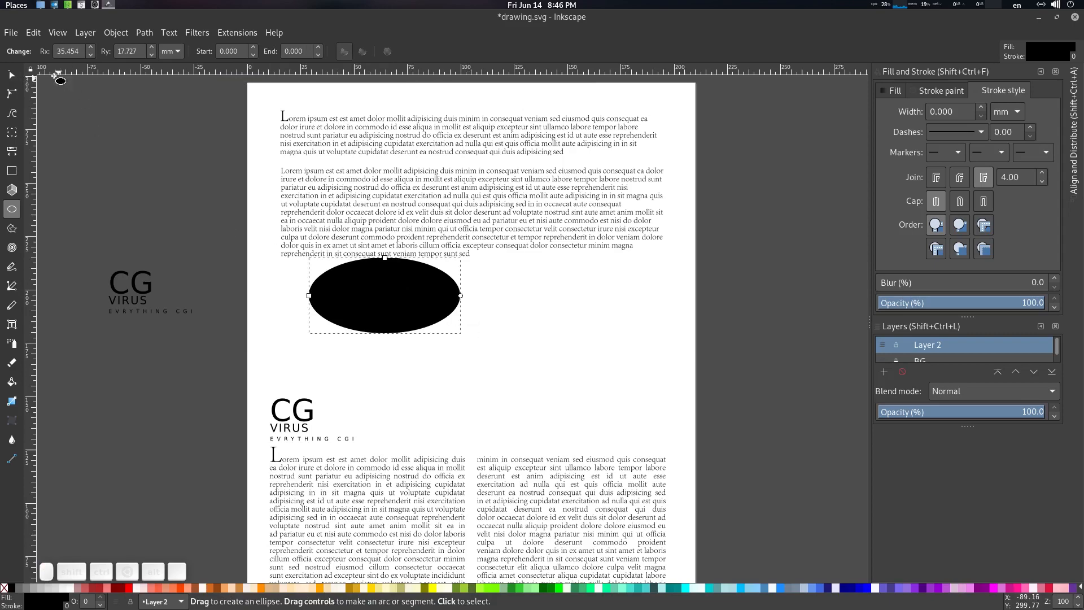
click(11, 75)
drag(464, 296, 480, 334)
click(479, 335)
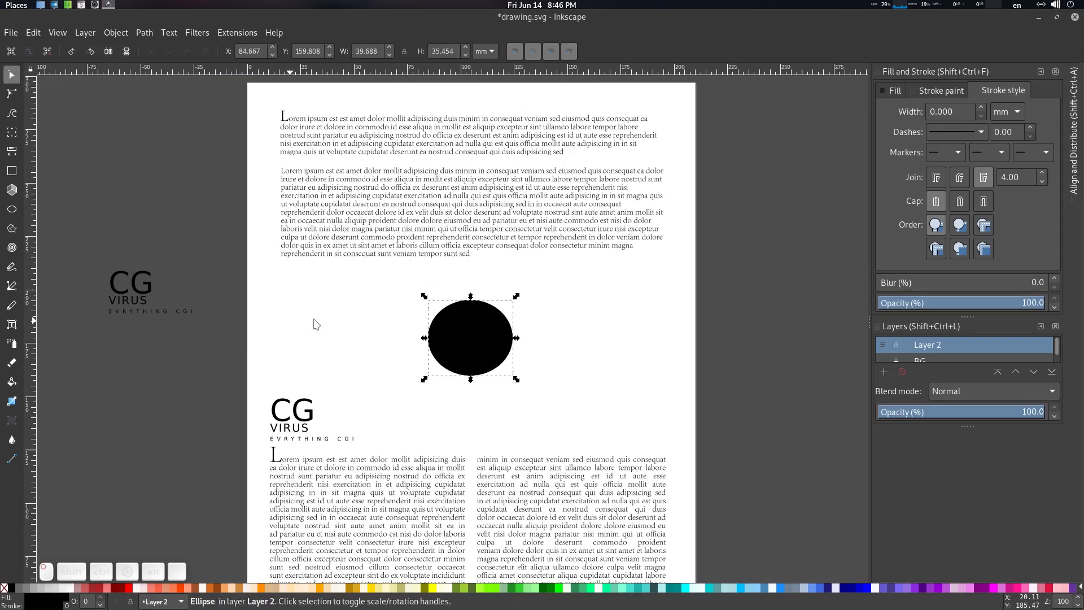
Step: Add the text "TESTDTDTDTDTDTDDTD" and position it above the black ellipse at about X 14.5 mm
click(316, 319)
key(t)
click(318, 310)
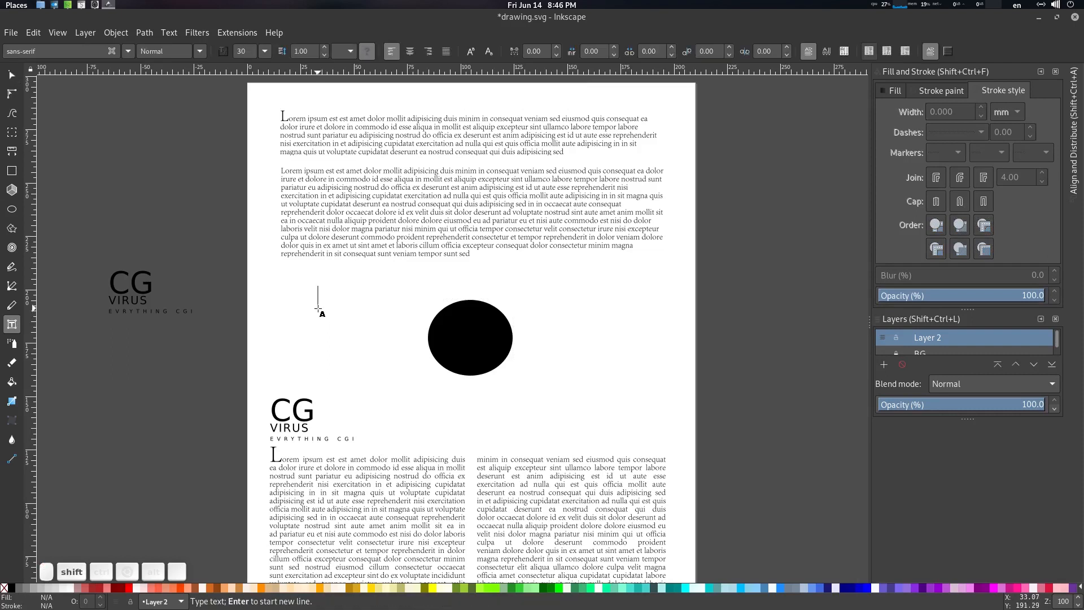
text(TESTDTDTDTD)
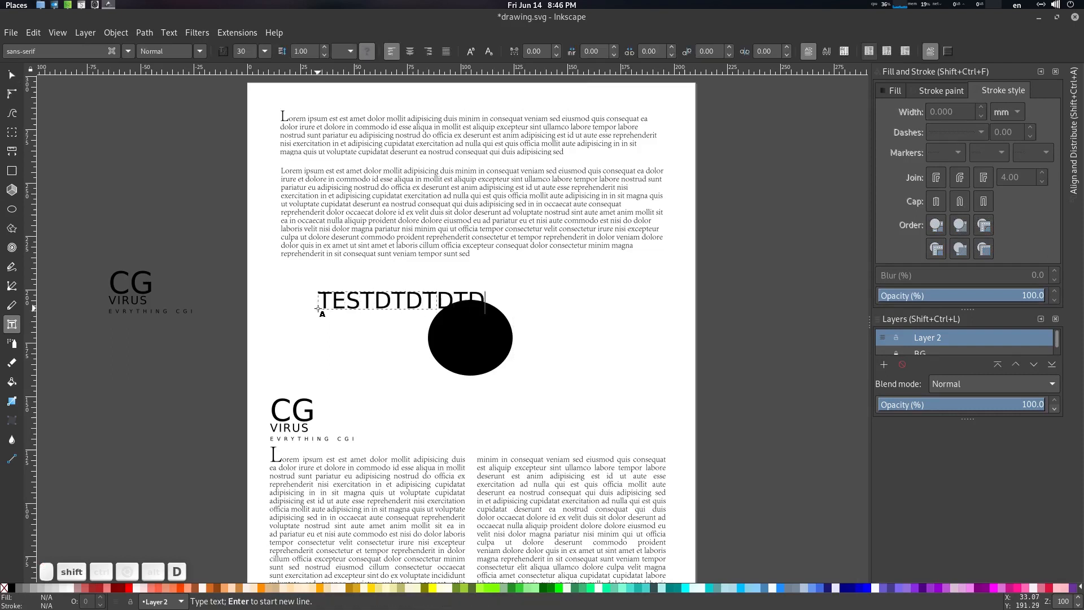
text(TDDTD)
click(11, 75)
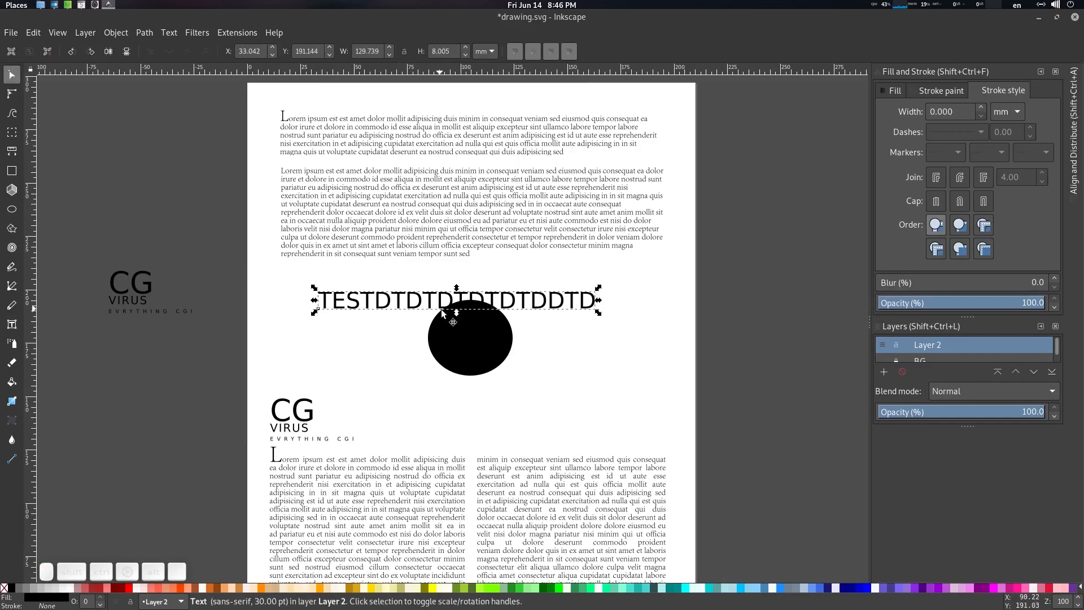
drag(407, 301, 368, 275)
Step: Put the TESTDTDTDTDTDTDDTD text on the path of the black ellipse
click(488, 347)
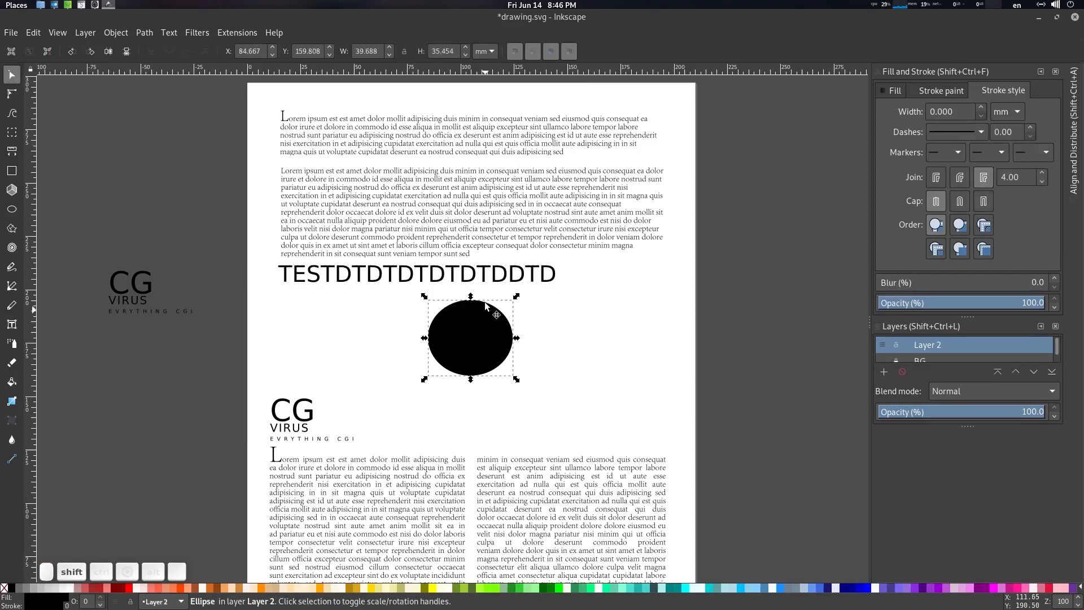
shift+click(477, 279)
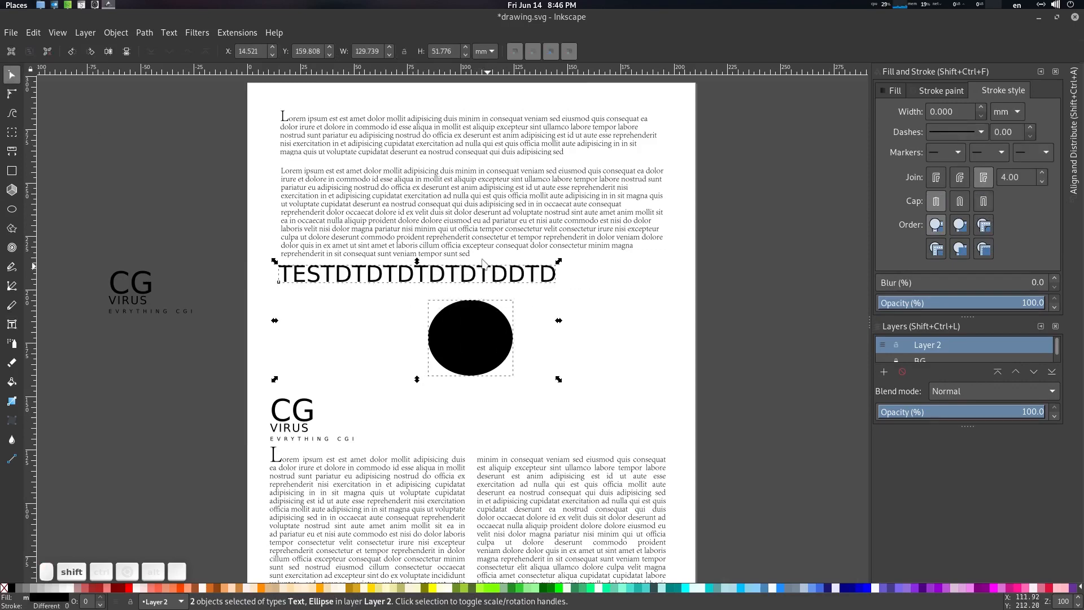
click(168, 34)
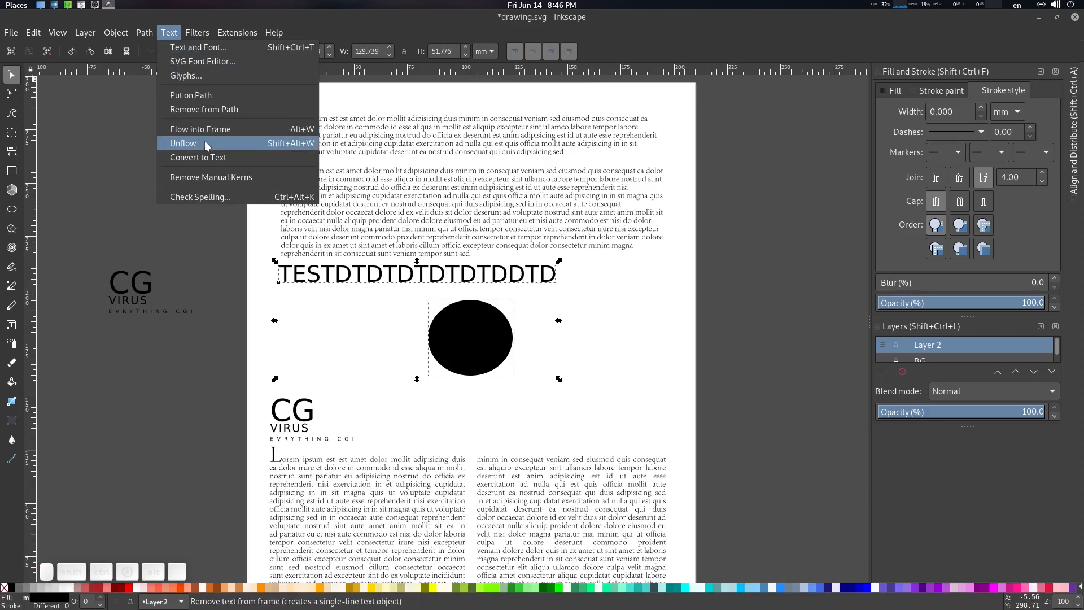
click(213, 94)
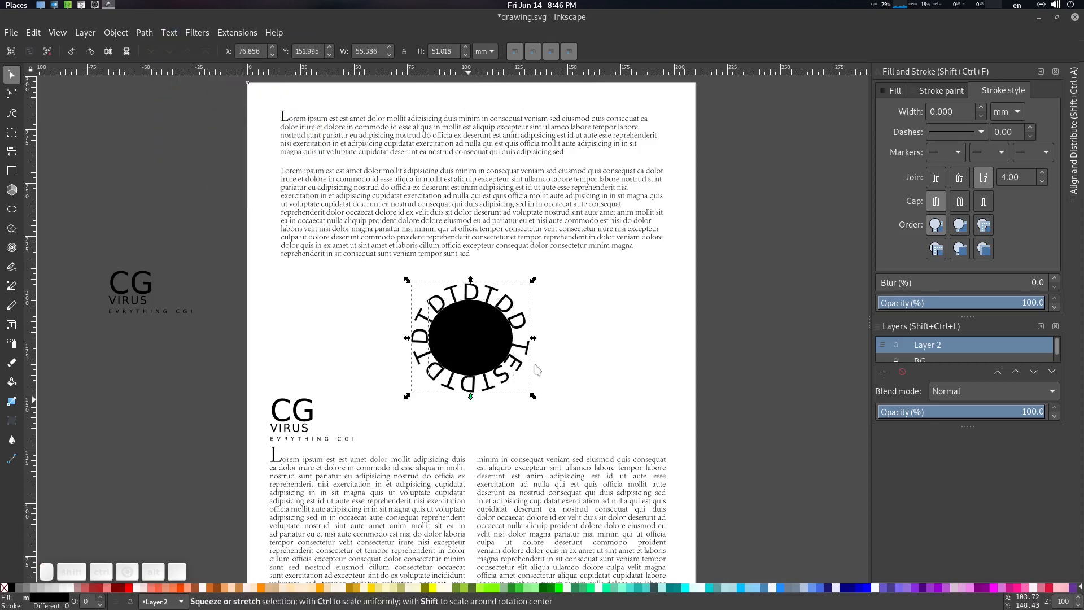
Step: Enlarge the black ellipse proportionally about its centre to about 60.9 by 54.4 mm
click(551, 354)
click(521, 329)
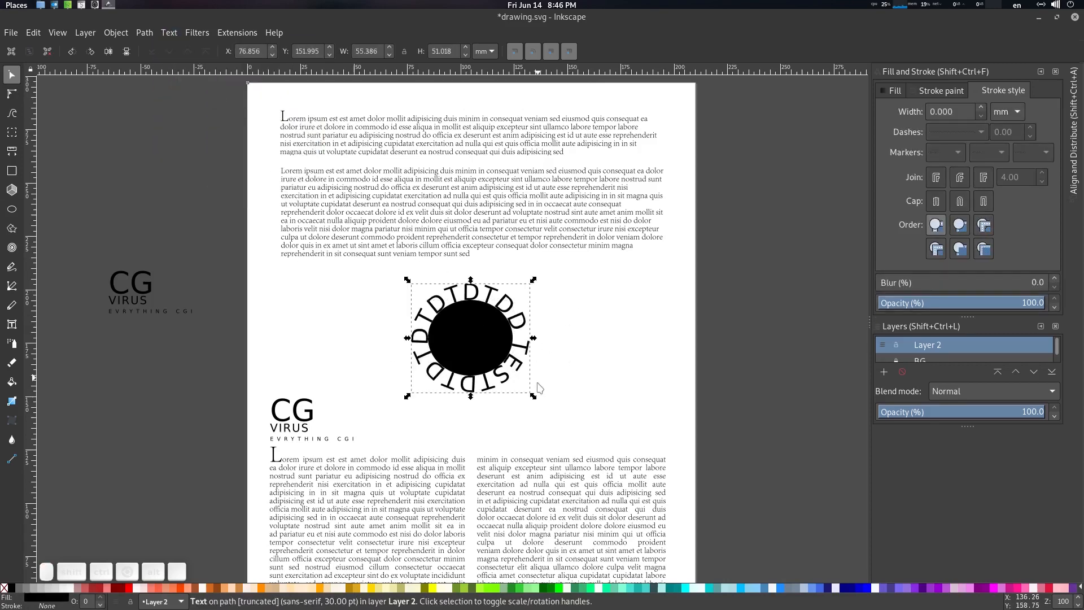
drag(534, 395, 561, 411)
click(490, 350)
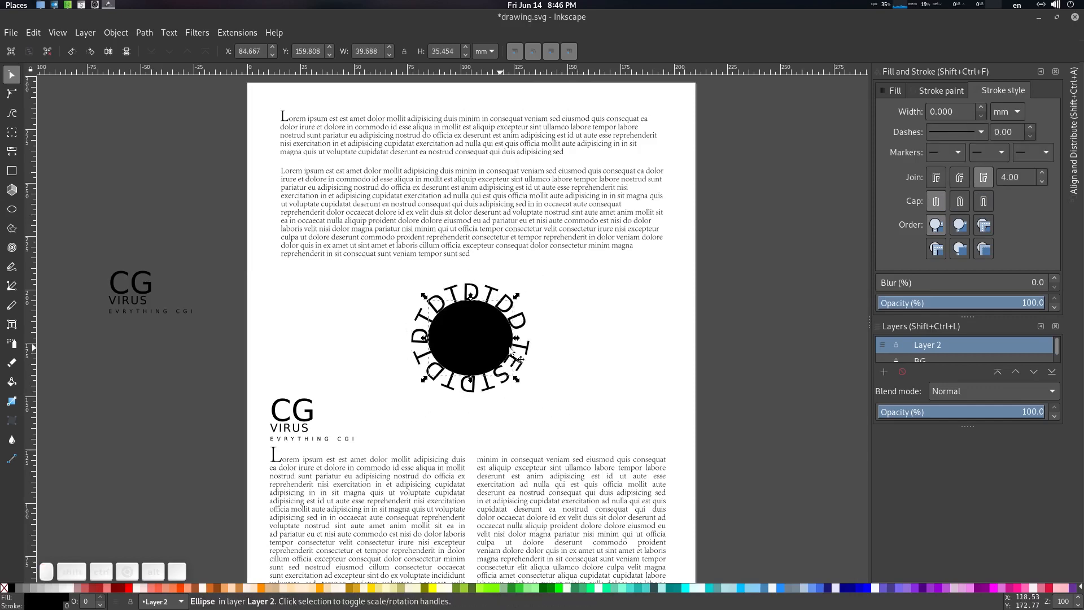
drag(516, 379, 548, 405)
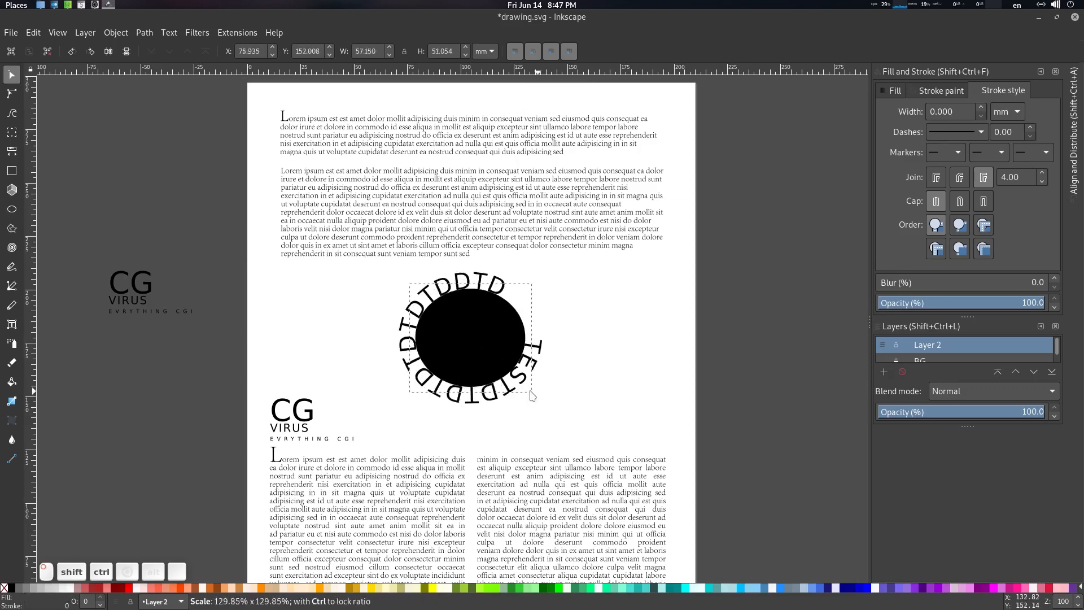
click(625, 333)
scroll(593, 339, down, 1)
scroll(593, 339, up, 1)
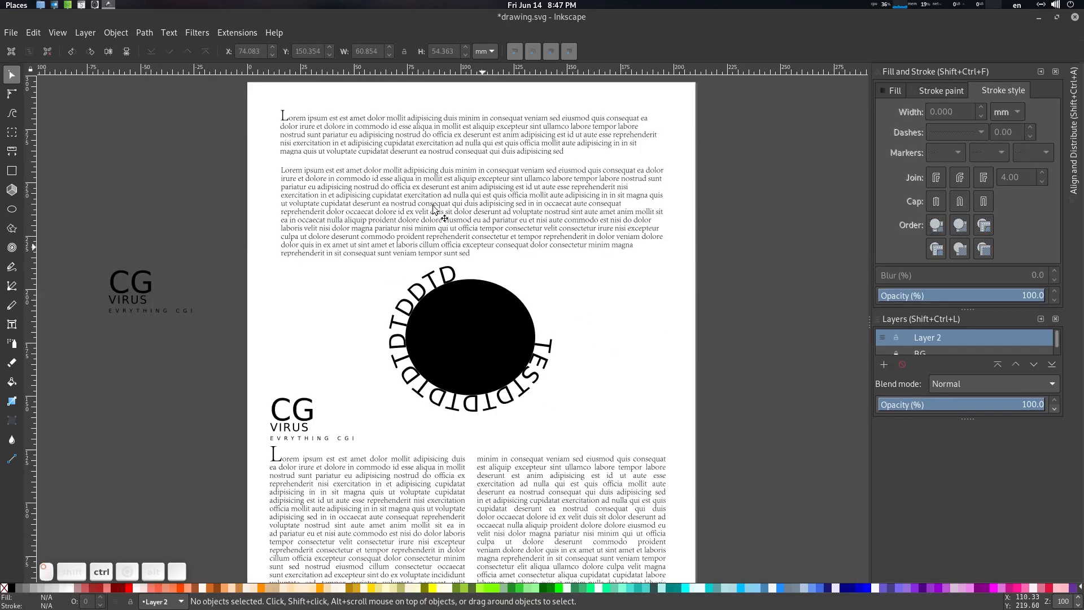
Step: Delete the black ellipse and move the TESTDTDTDTDTDTDDTD text to about X -6.6 mm, Y 210.8 mm
click(464, 307)
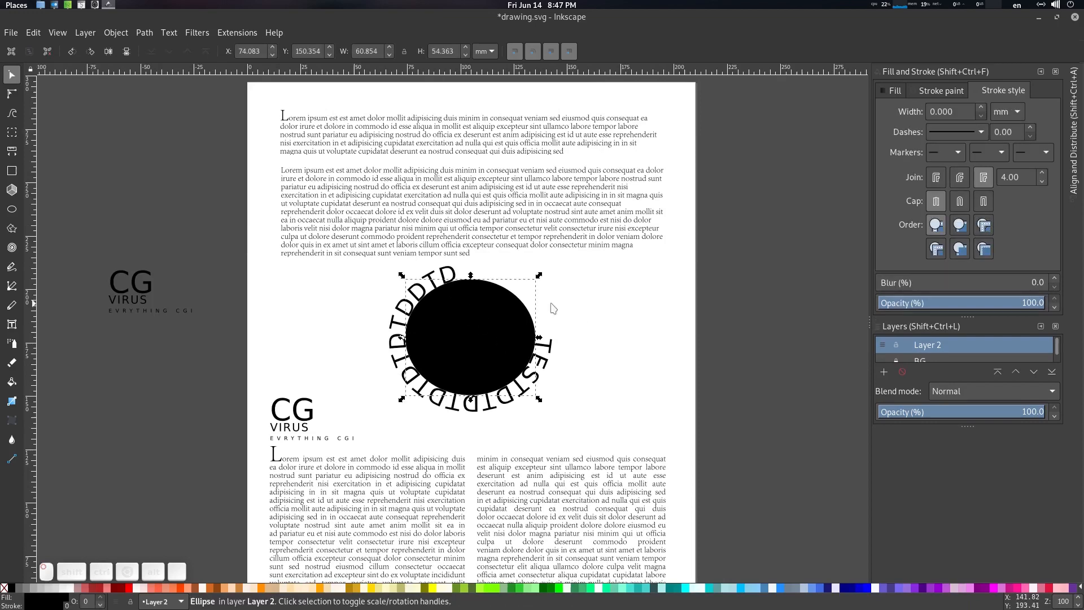
key(Delete)
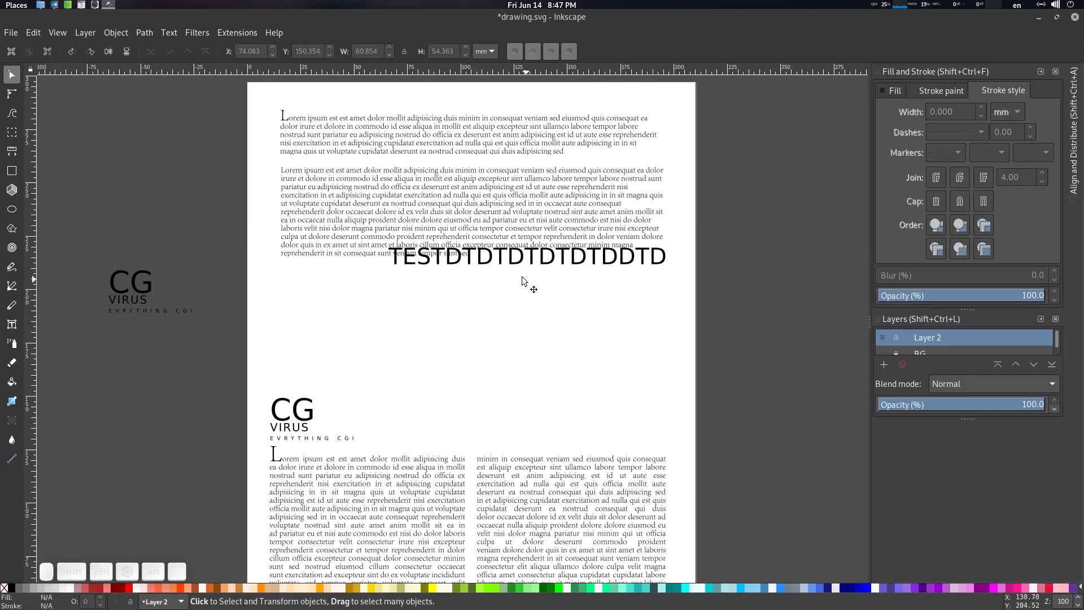
click(519, 262)
drag(519, 262, 363, 260)
click(395, 319)
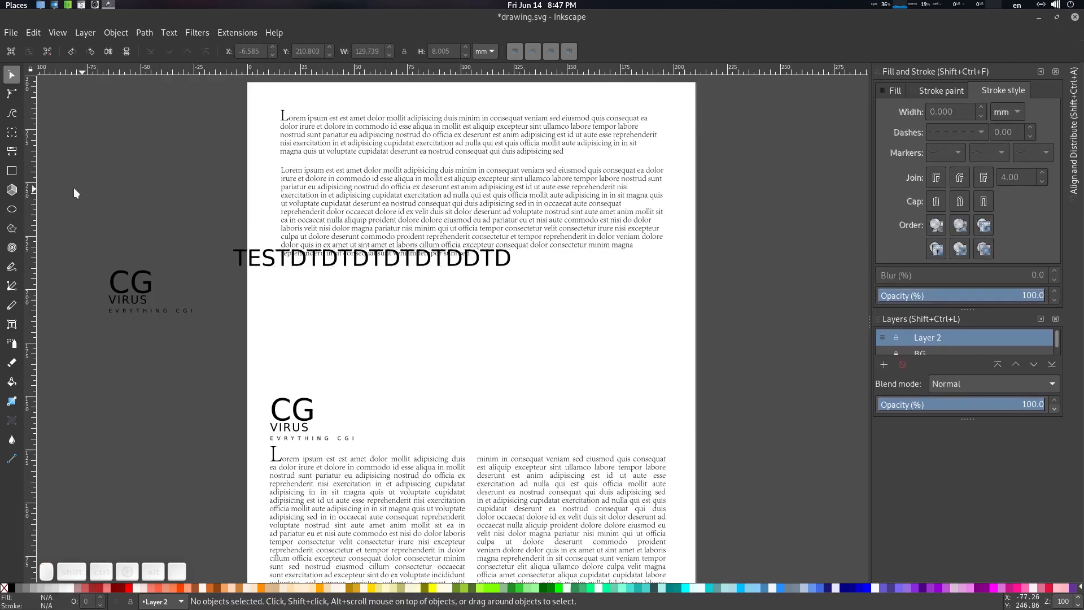
Step: Select the two-column text below the CG VIRUS logo and save the drawing
click(171, 35)
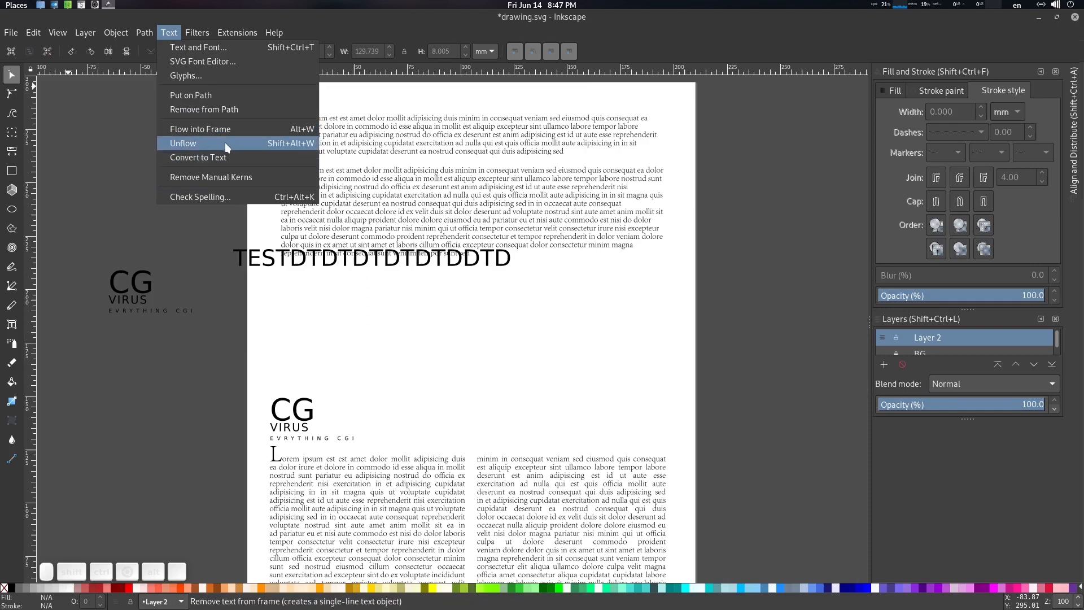
click(355, 480)
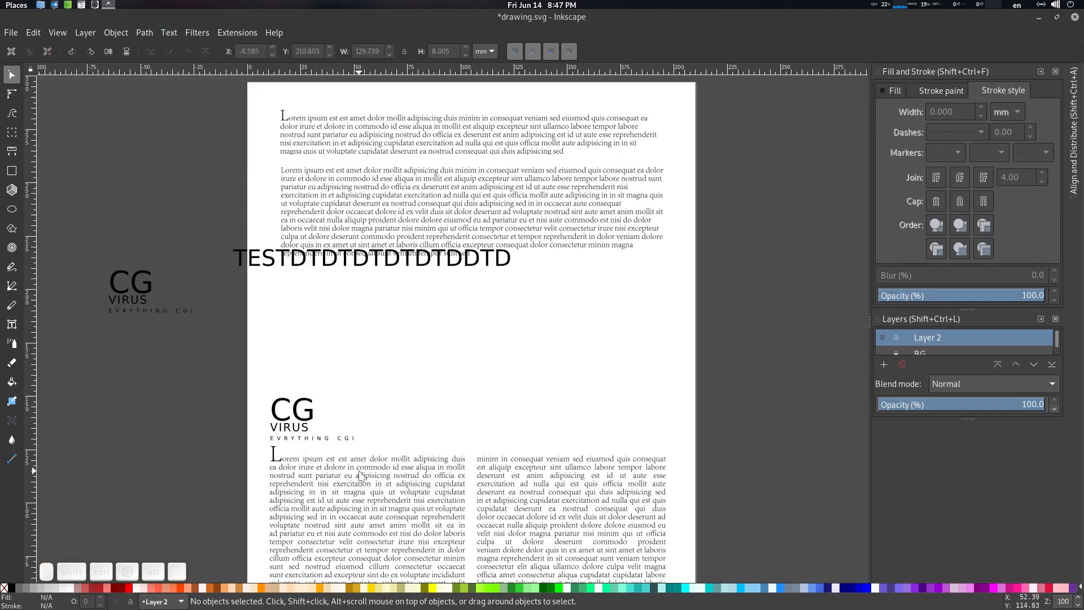
scroll(400, 469, down, 2)
click(412, 409)
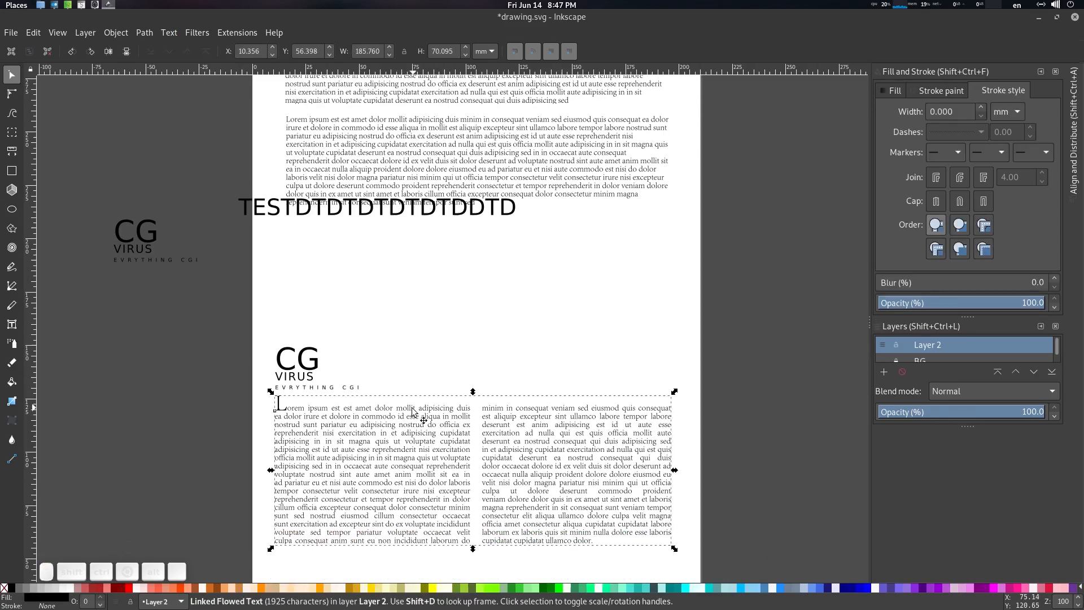
click(412, 408)
click(412, 408)
key(ctrl+s)
scroll(429, 322, down, 4)
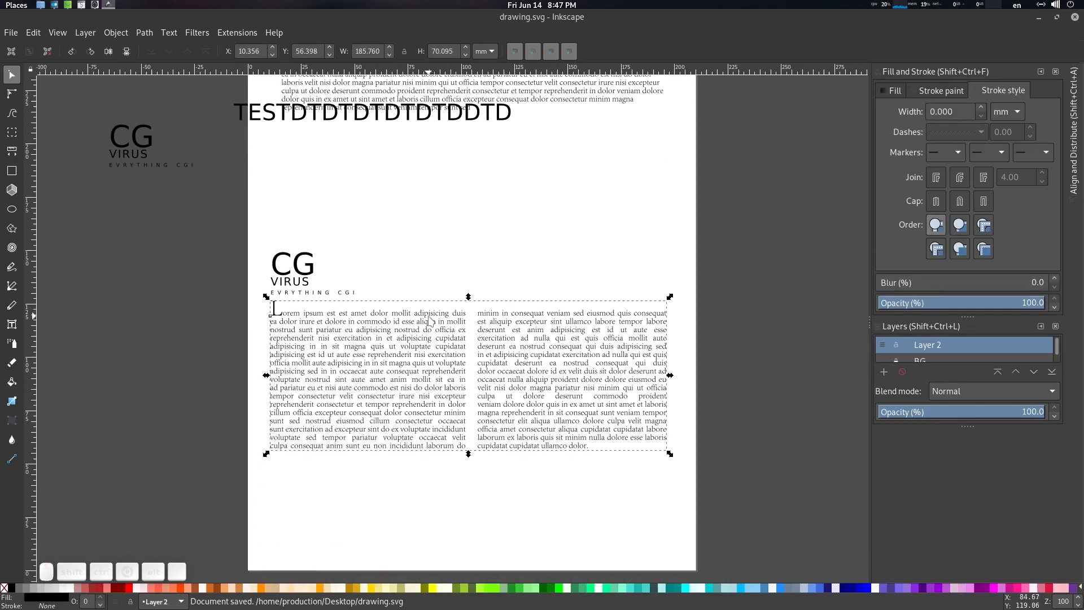
Step: Select the two-column text together with its frame path and unflow it into a single line
click(740, 305)
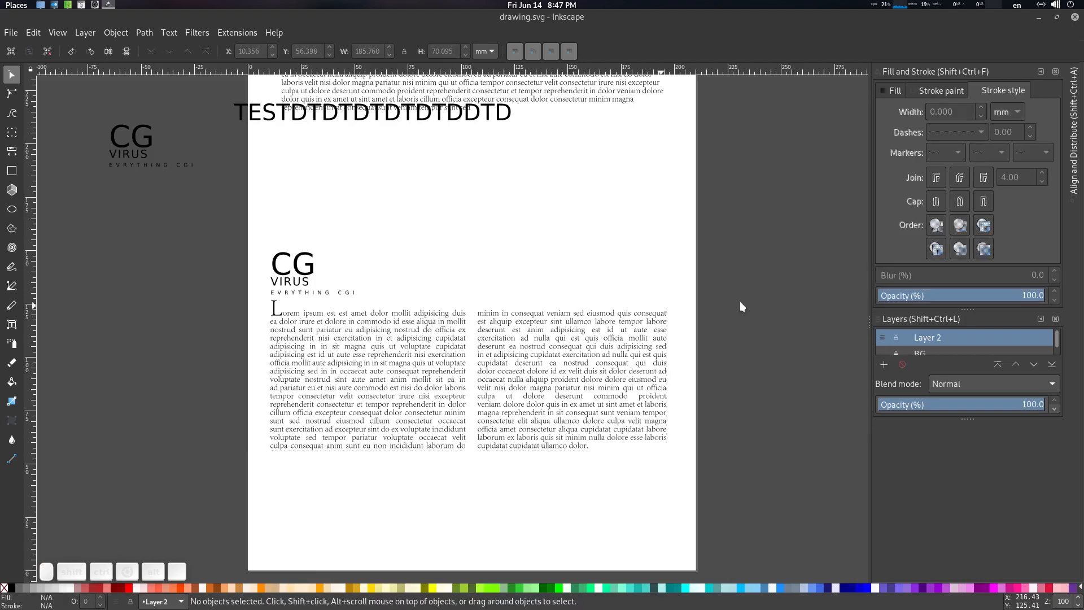
shift+click(653, 304)
shift+click(652, 314)
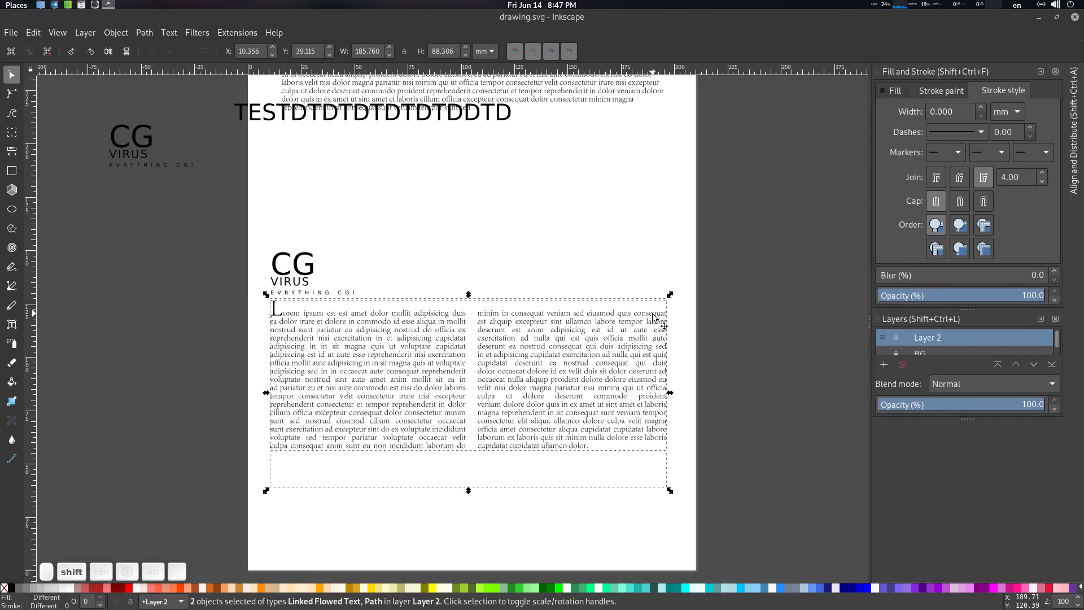
click(168, 32)
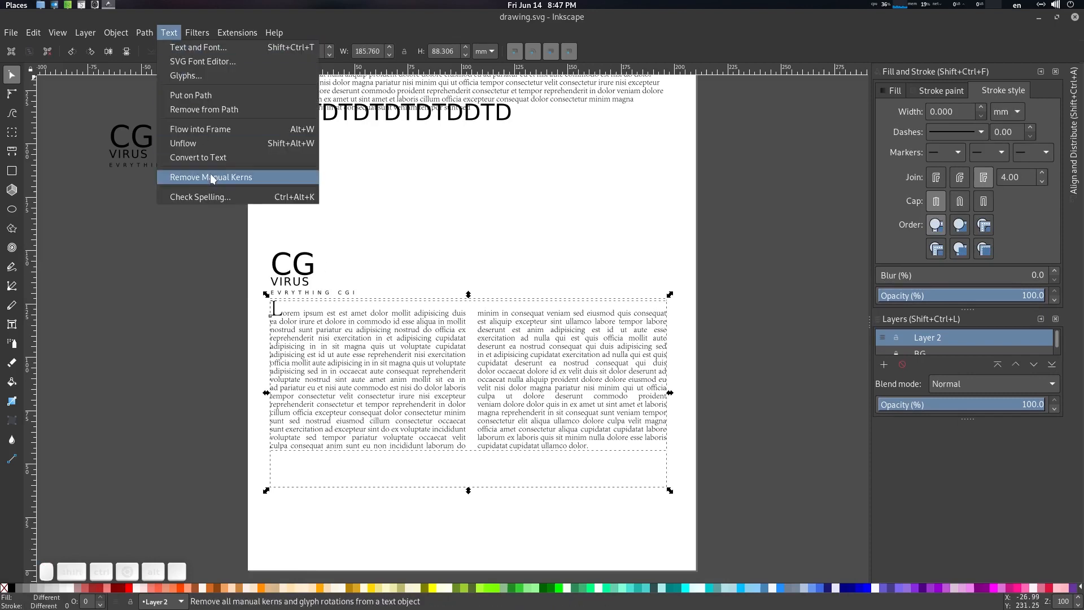
click(213, 142)
scroll(468, 314, down, 7)
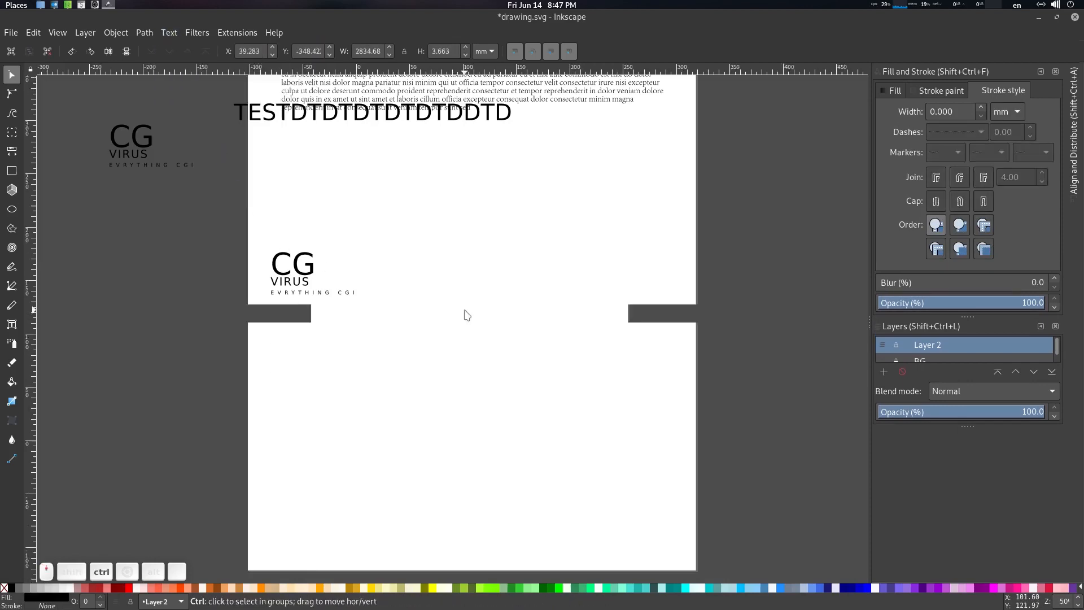
scroll(459, 318, down, 2)
scroll(486, 352, up, 5)
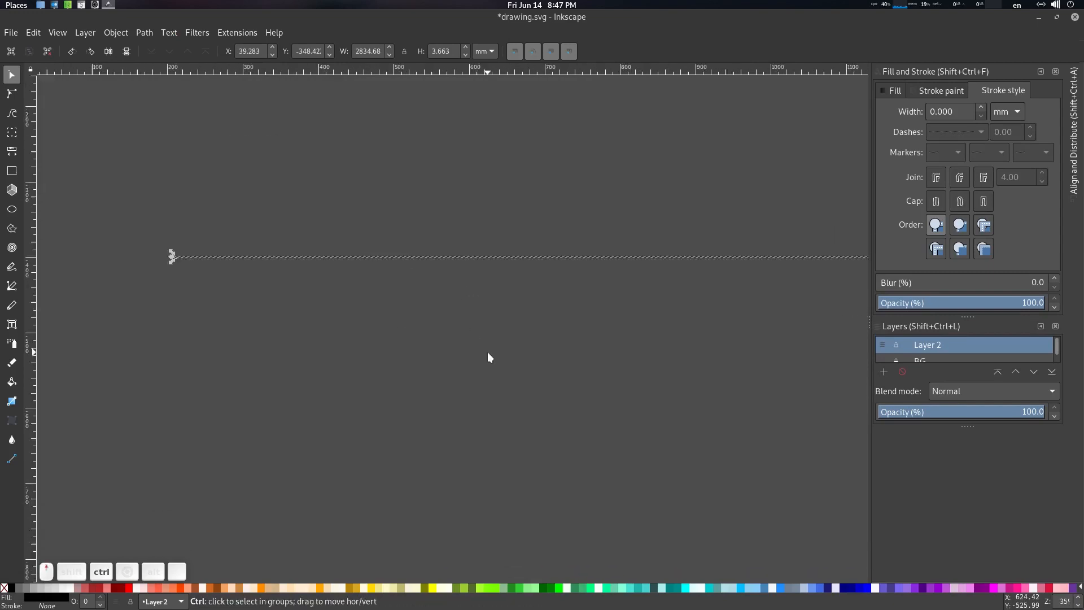
key(Escape)
scroll(409, 343, up, 3)
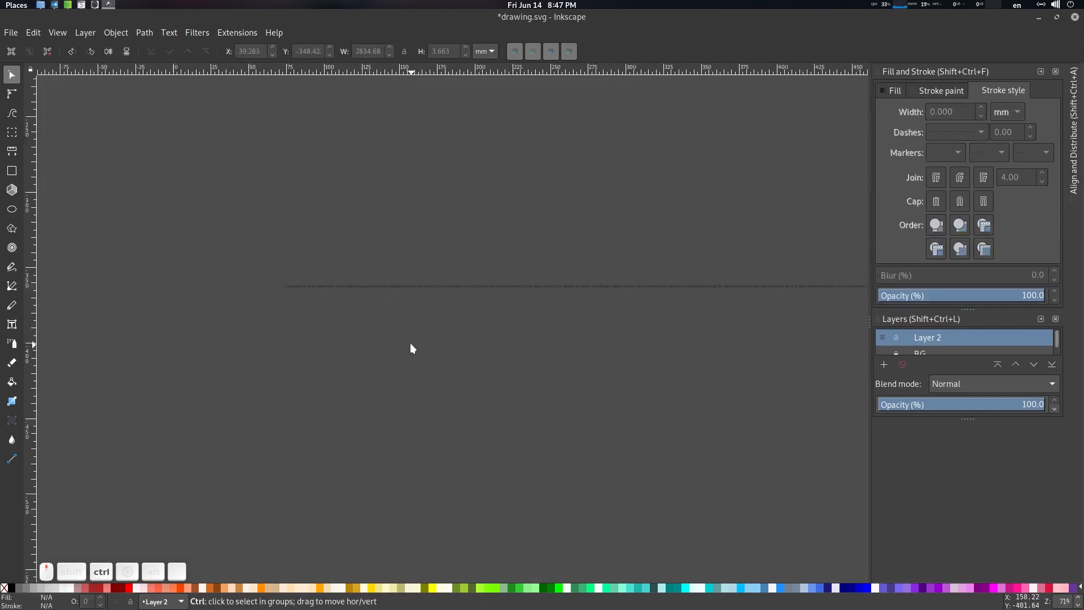
scroll(347, 225, down, 4)
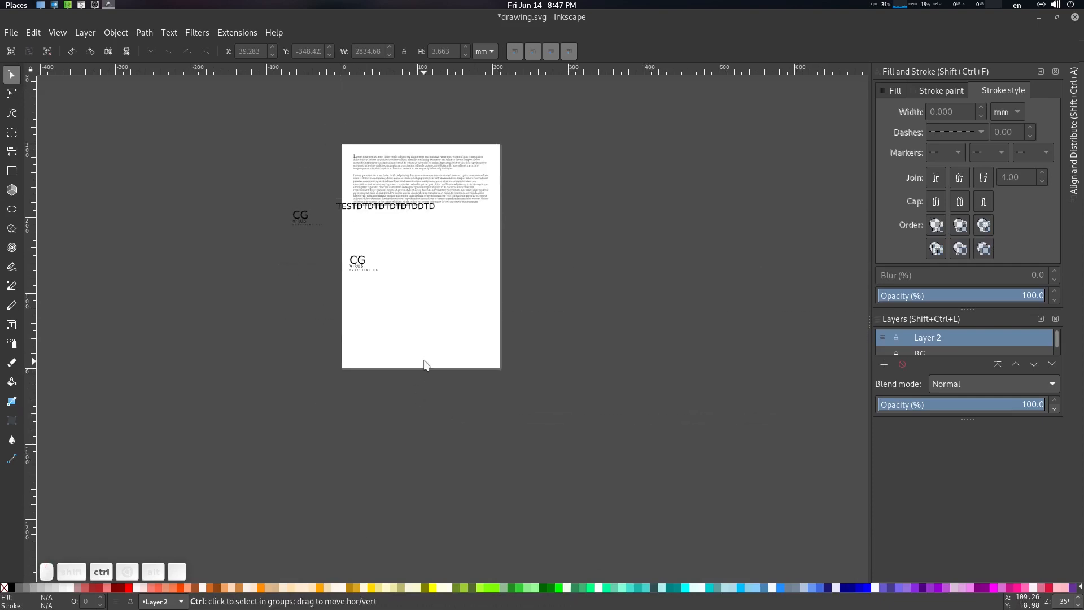
Step: Draw a rectangle about 185.7 by 88.3 mm directly below the CG VIRUS logo on the page
scroll(423, 356, up, 1)
click(12, 174)
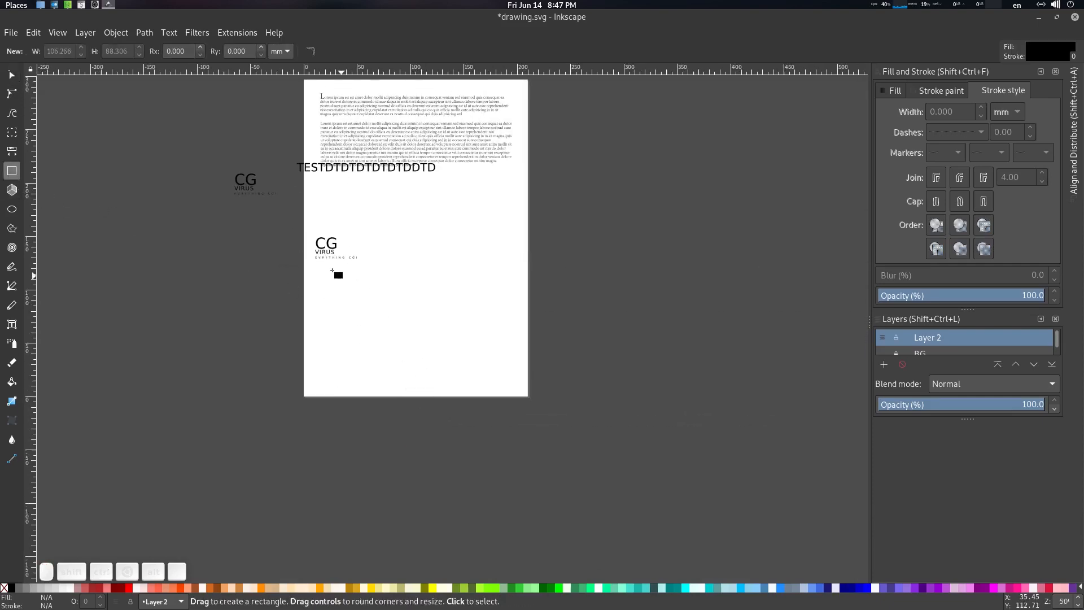
drag(315, 261, 513, 354)
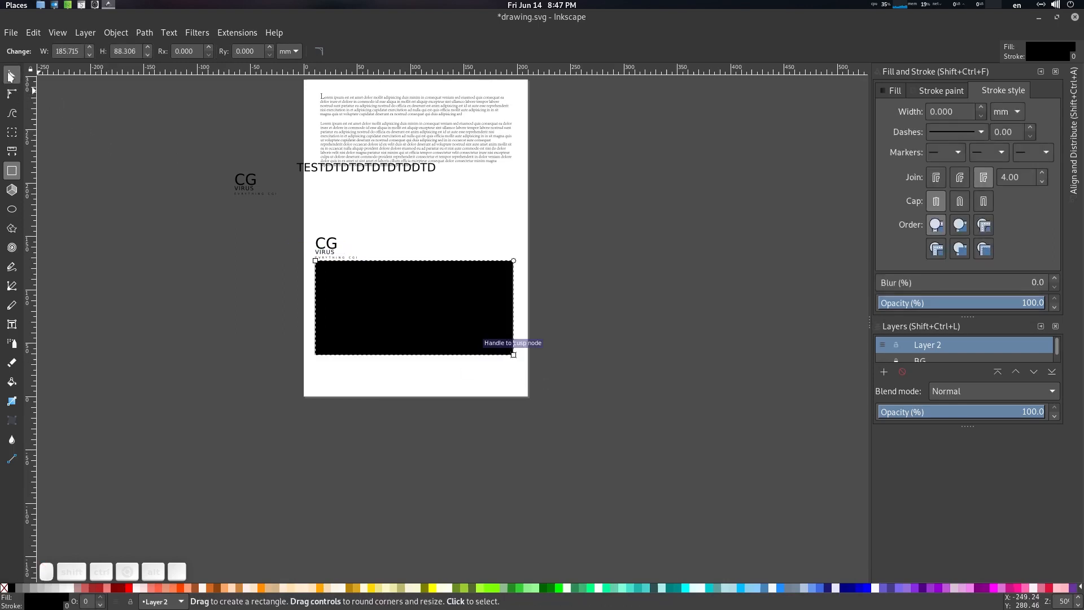
Step: Flow the long single-line text below the page into the new black rectangle
click(12, 75)
drag(525, 569, 445, 323)
scroll(450, 453, down, 1)
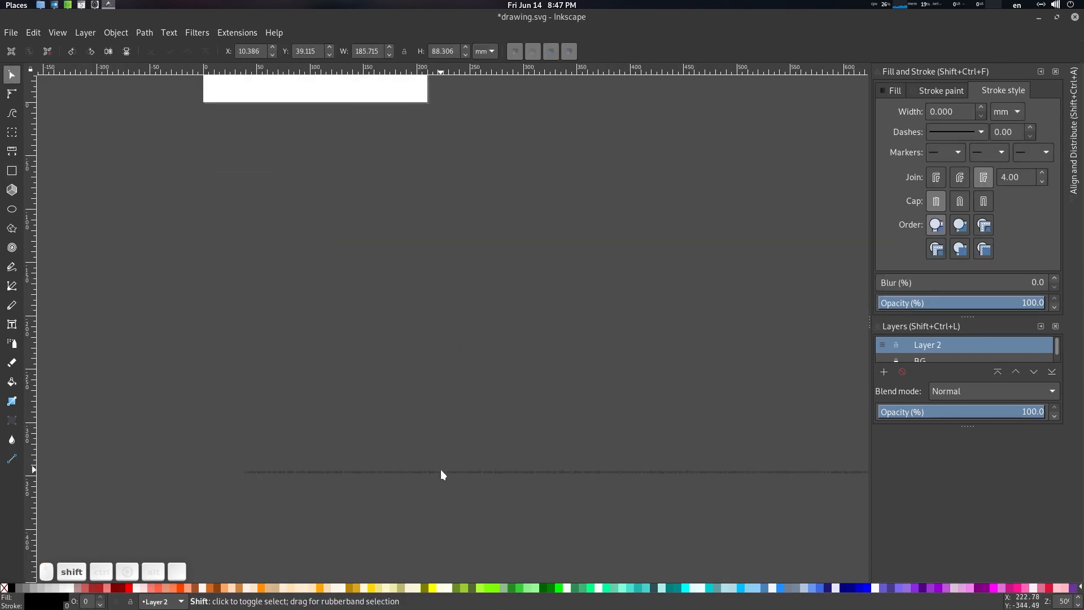
shift+click(442, 471)
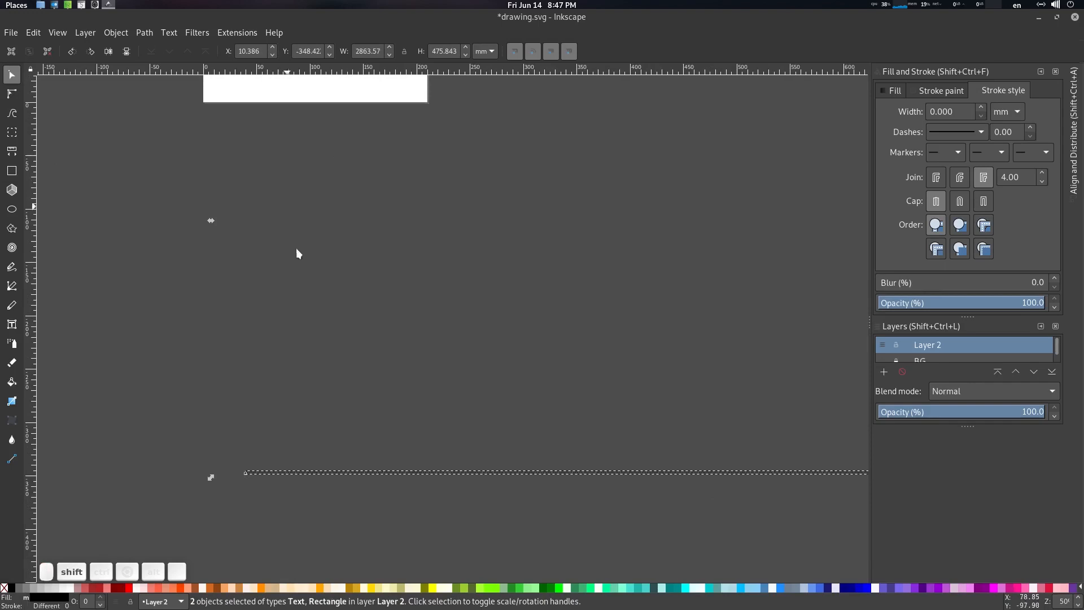
click(168, 33)
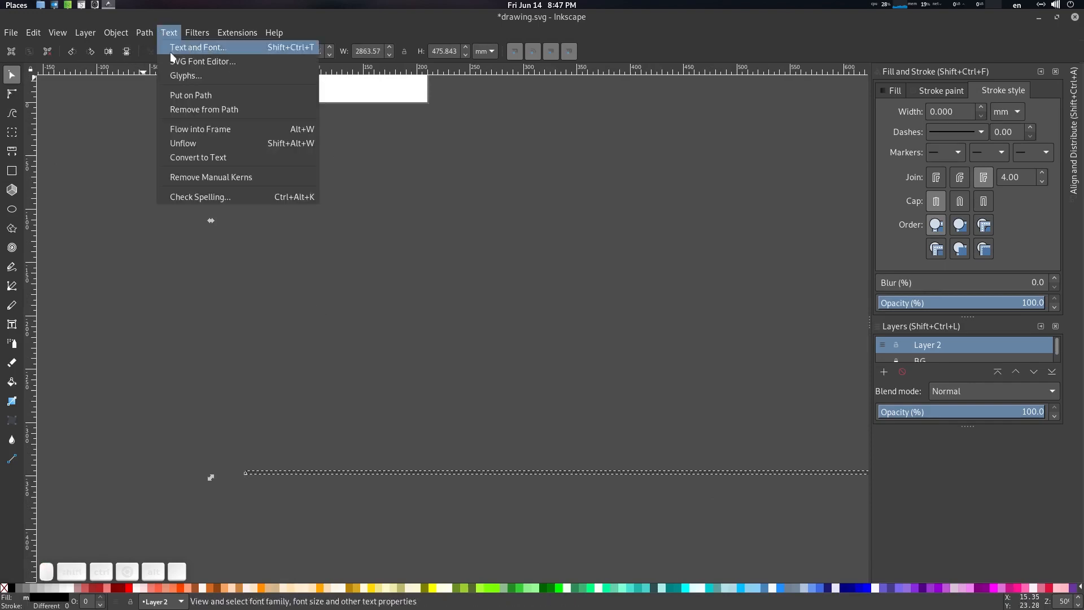
click(215, 130)
scroll(404, 167, up, 5)
ctrl+scroll(435, 367, up, 2)
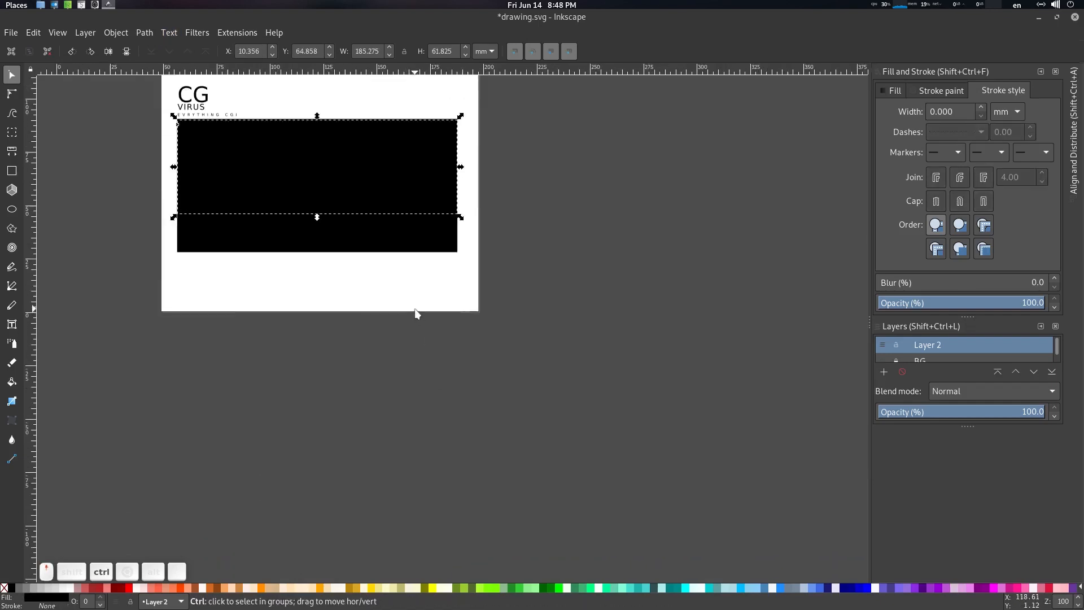
Step: Remove the black fill from the rectangle that frames the flowed text
click(514, 369)
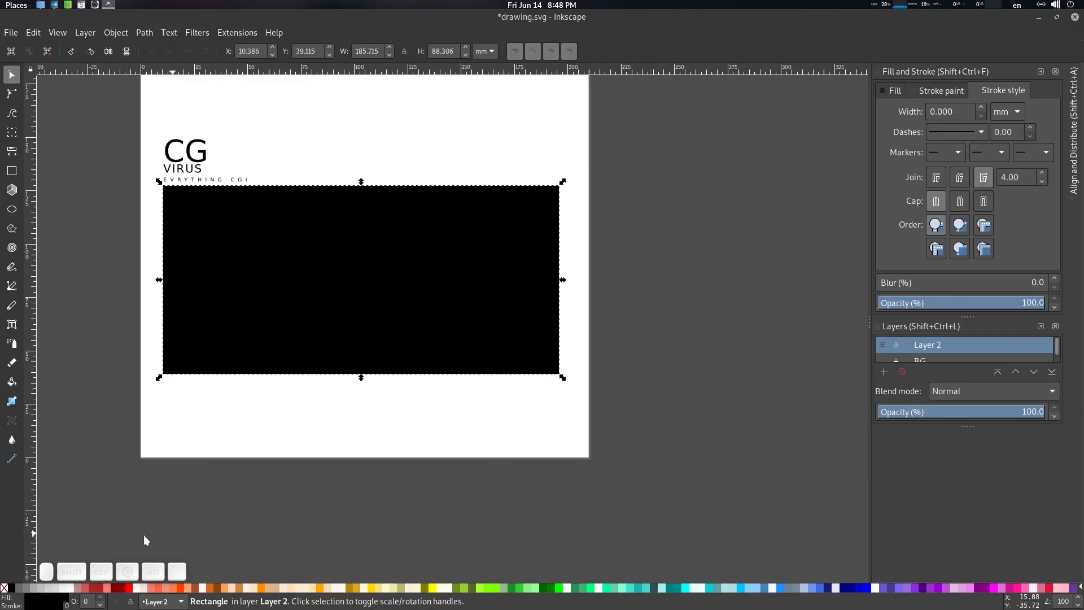
click(4, 588)
drag(239, 430, 267, 441)
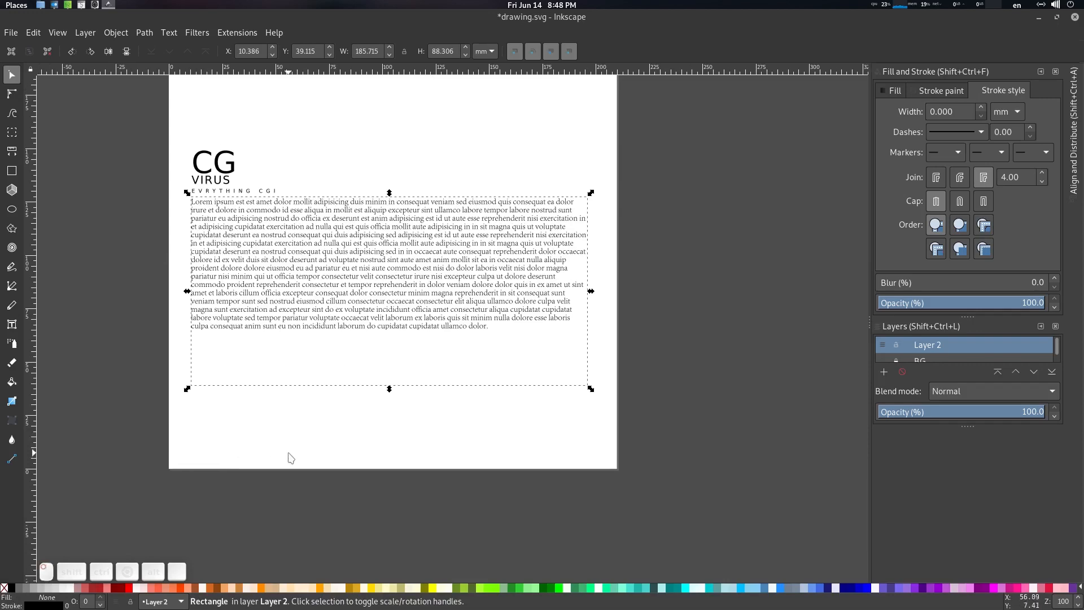
Step: Move the flowed text below the logo straight down to about Y 59.8 mm
click(290, 457)
click(264, 279)
drag(266, 278, 266, 289)
drag(316, 118, 378, 363)
scroll(404, 248, up, 2)
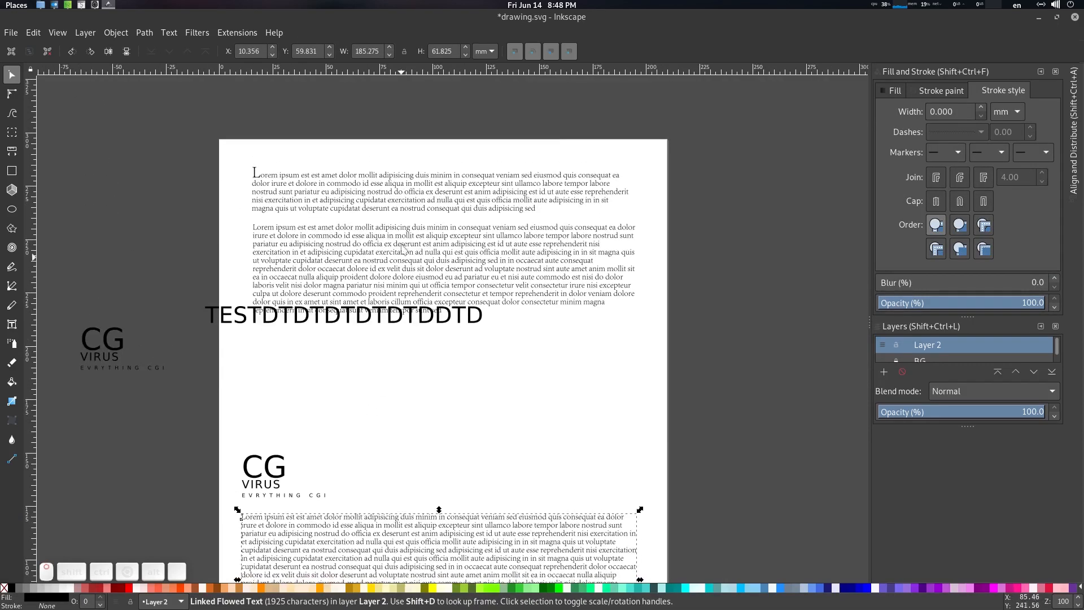
Step: Open the first paragraph at the top of the page for text editing and return to object selection
click(399, 190)
click(412, 203)
double_click(403, 191)
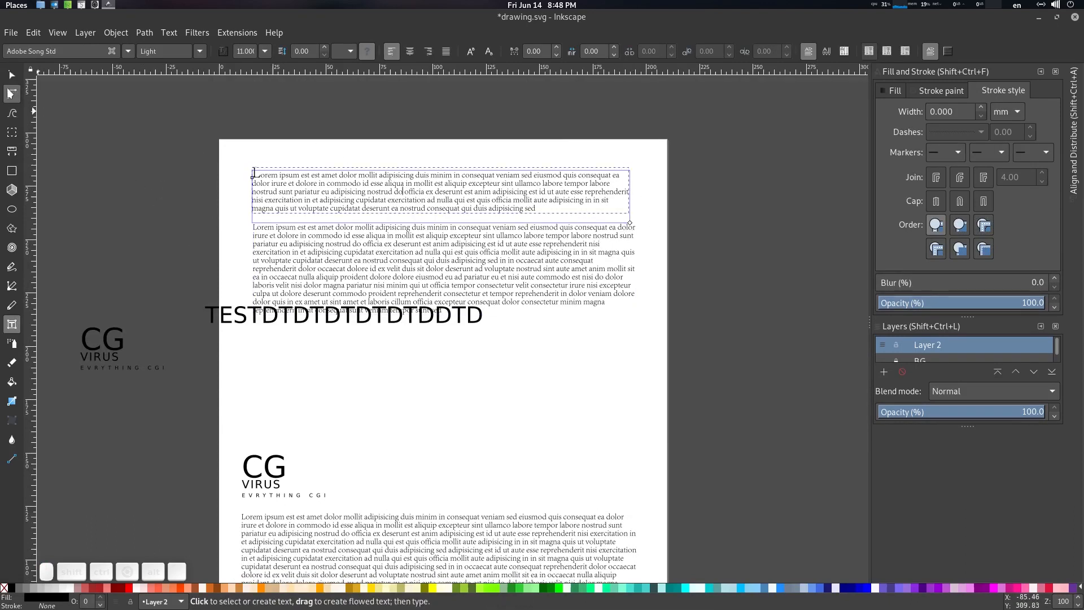
click(11, 74)
scroll(358, 363, down, 2)
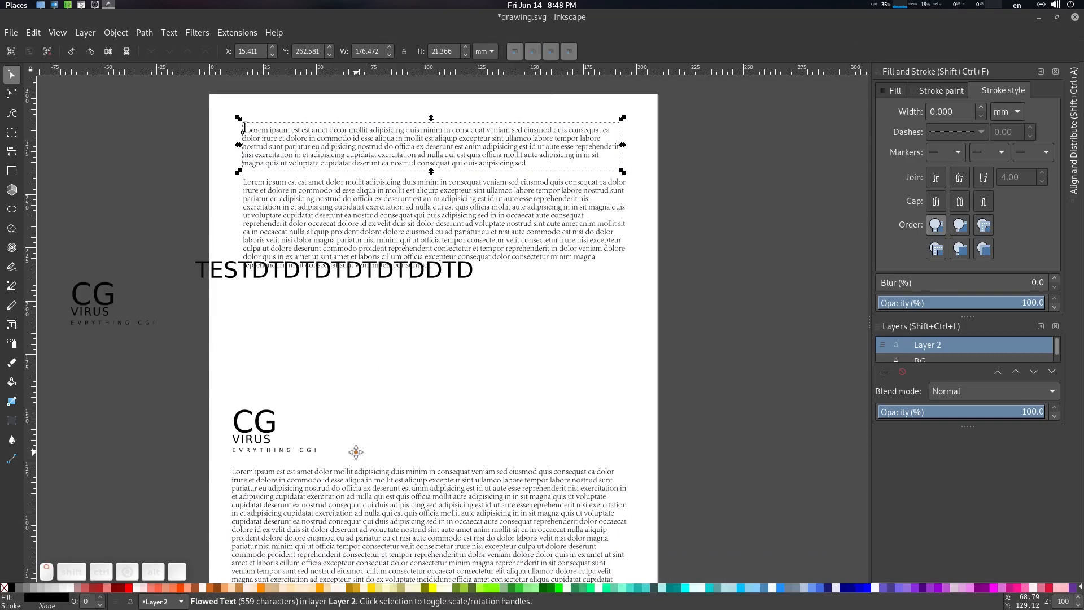
Step: Move the TESTDTDTDTDTDTDDTD text into the gap below the second paragraph, at about X 41.6 mm, Y 179.8 mm
click(352, 277)
drag(352, 278, 455, 346)
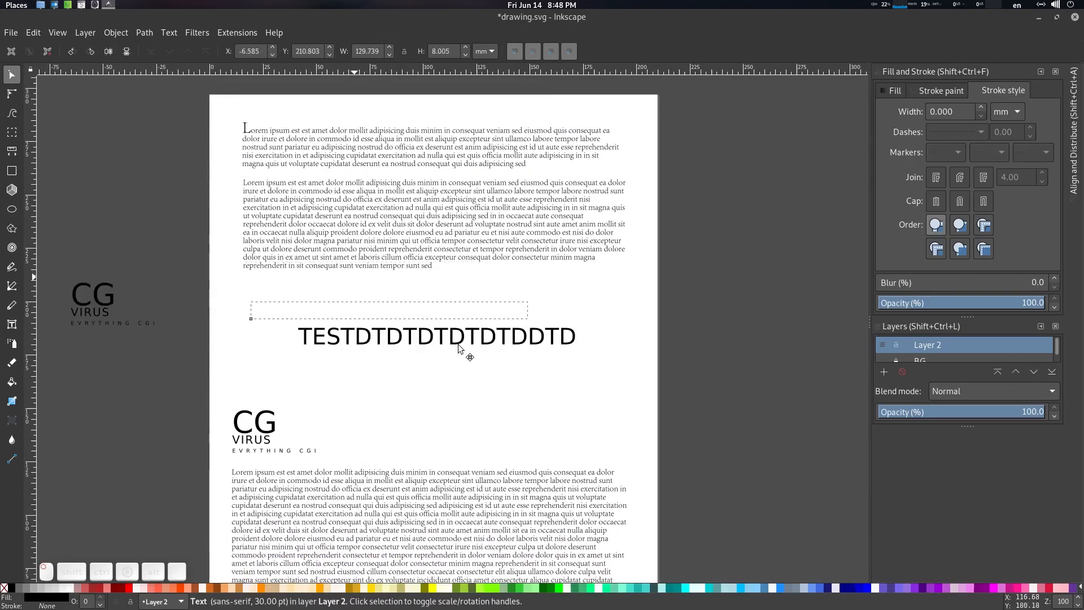
click(481, 392)
mouse_move(482, 392)
mouse_down()
mouse_move(486, 377)
mouse_move(490, 408)
mouse_up()
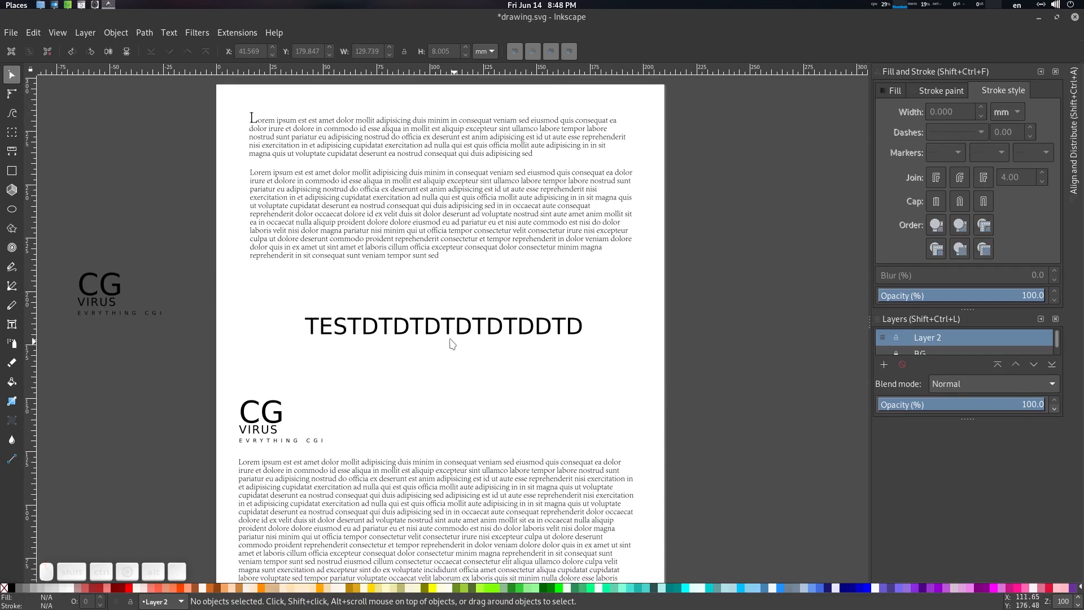
Step: Inspect the text frame of the first paragraph and the extents of the flowed text below the logo
double_click(426, 184)
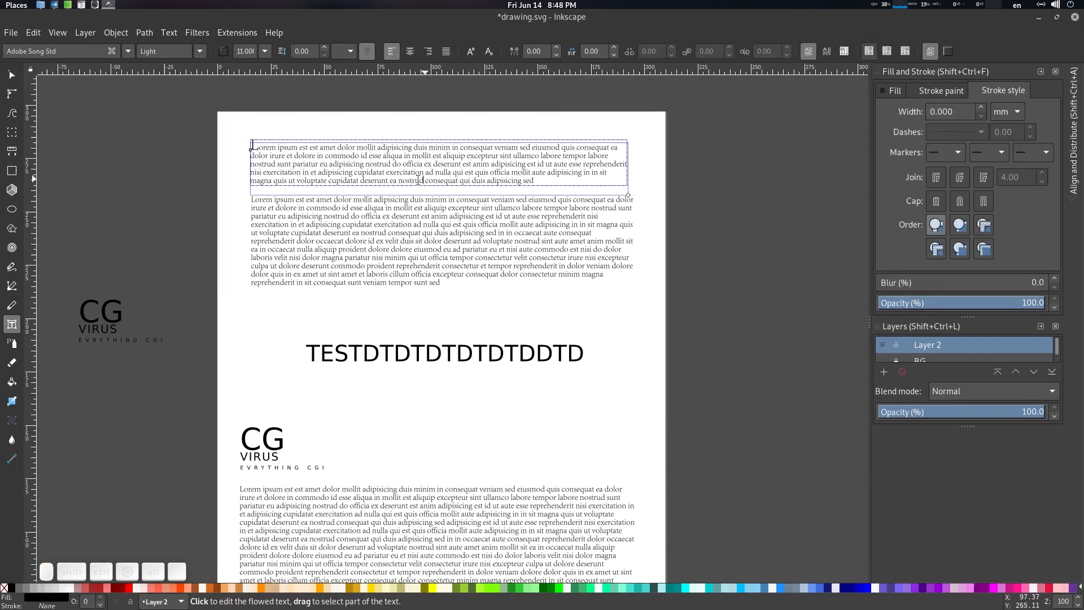
click(11, 74)
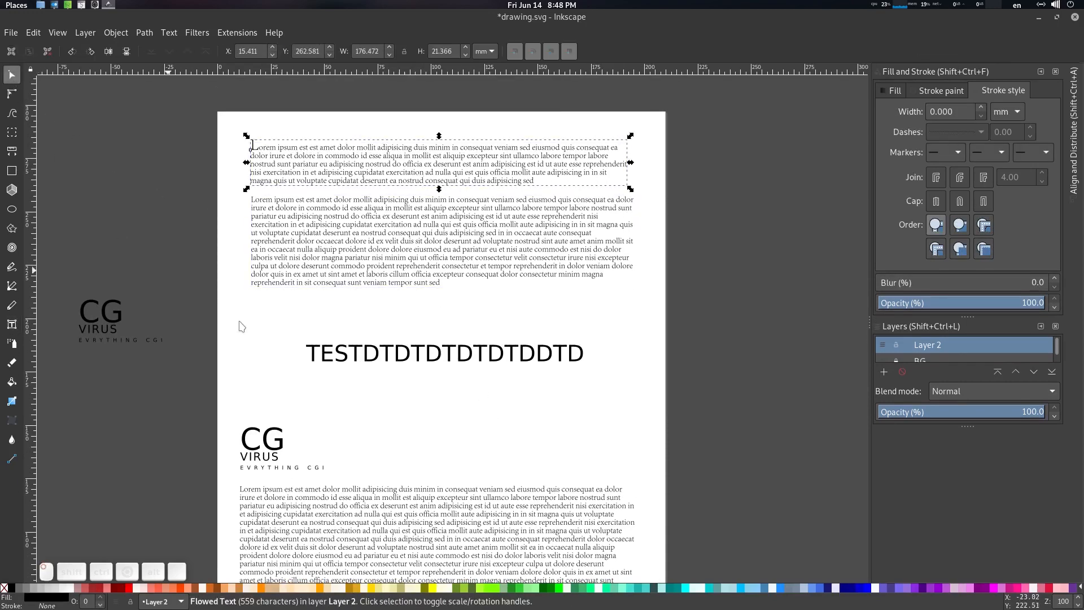
scroll(361, 367, down, 5)
click(351, 360)
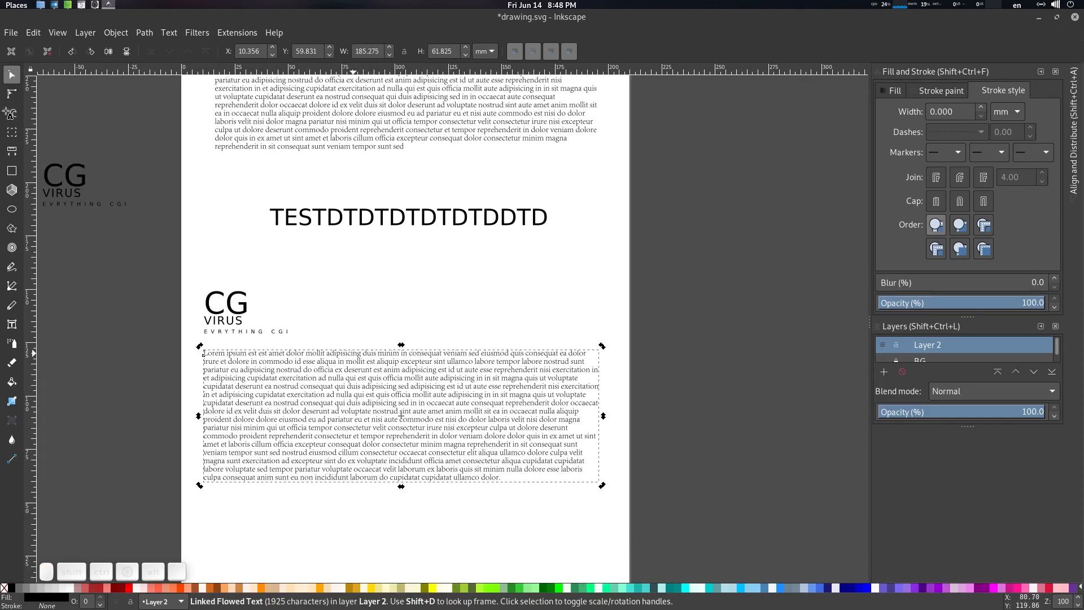
click(13, 75)
click(454, 326)
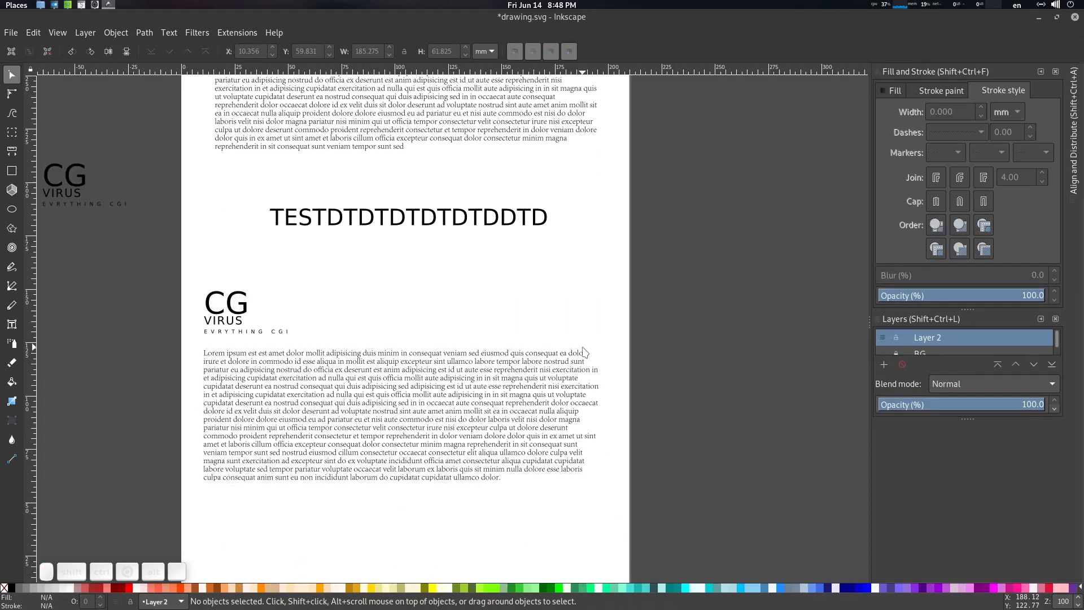
Step: Try rounding the corners of the rectangle that frames the flowed text, and undo the rounding
click(598, 342)
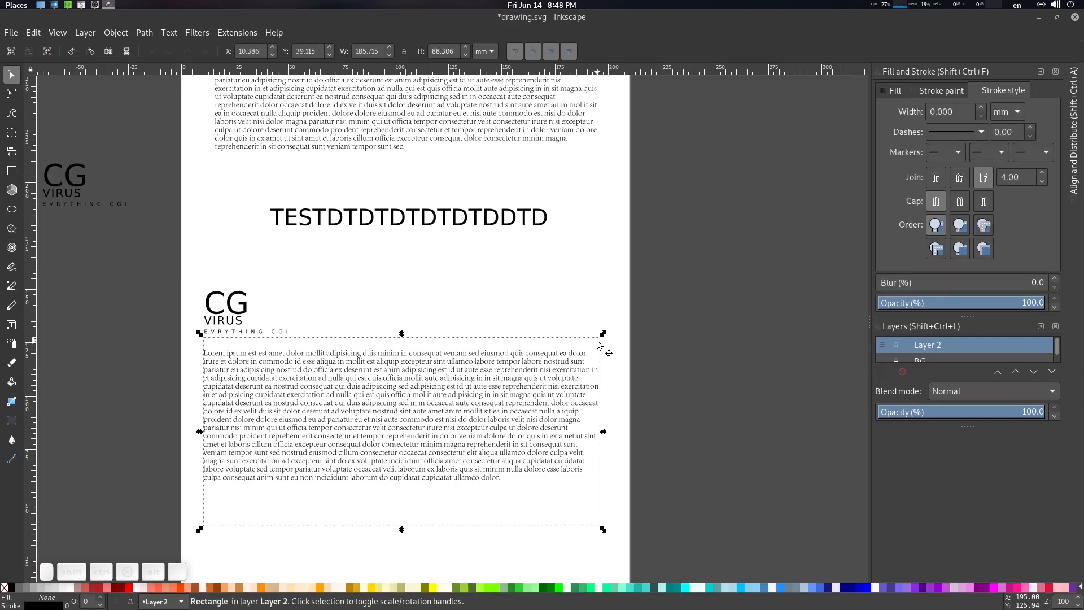
key(r)
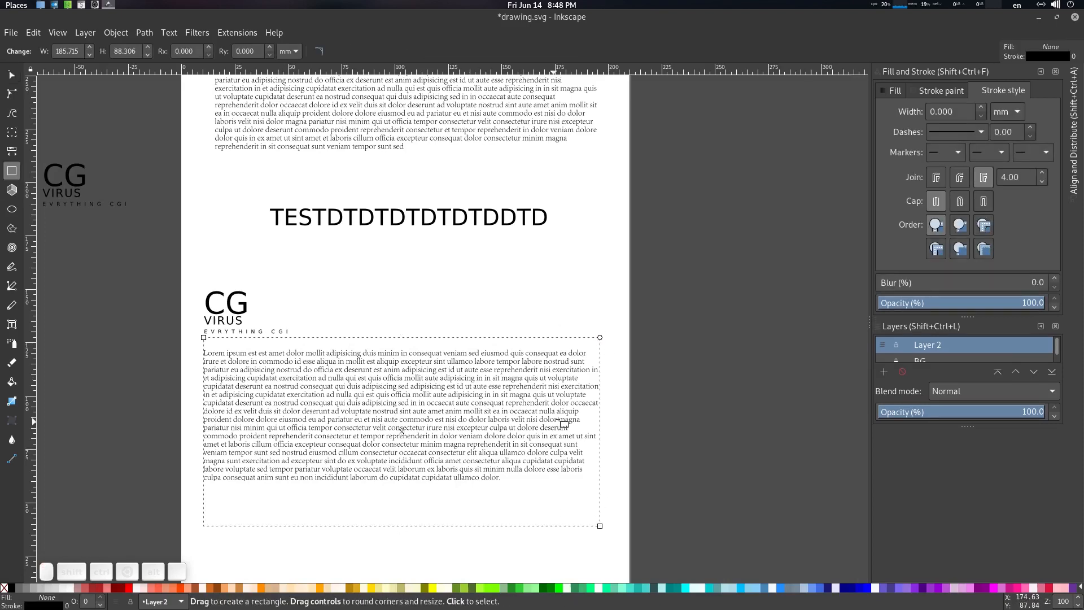
drag(608, 412, 610, 436)
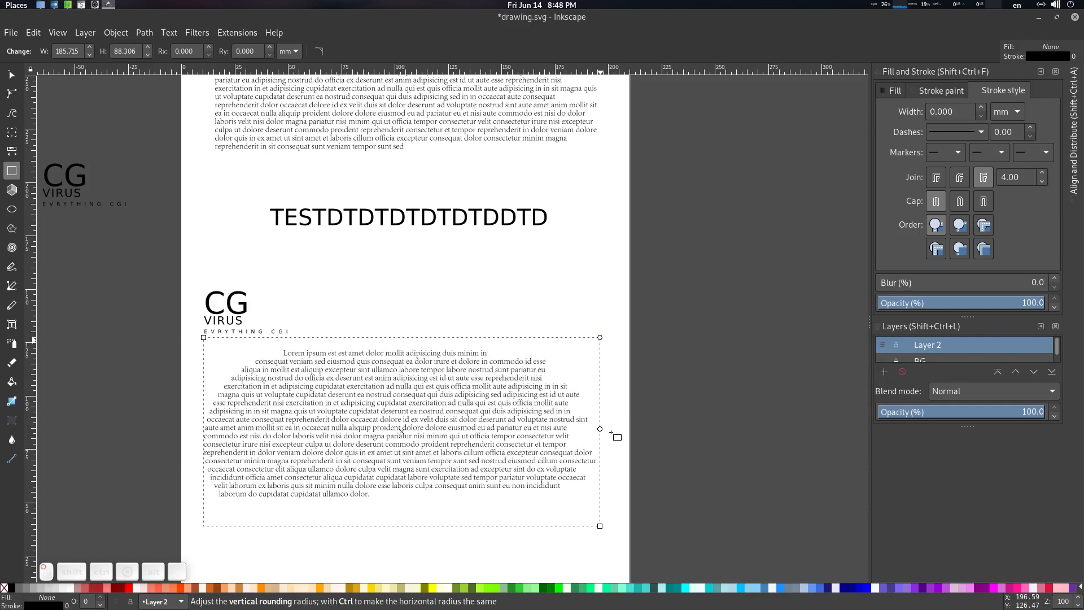
ctrl+click(599, 428)
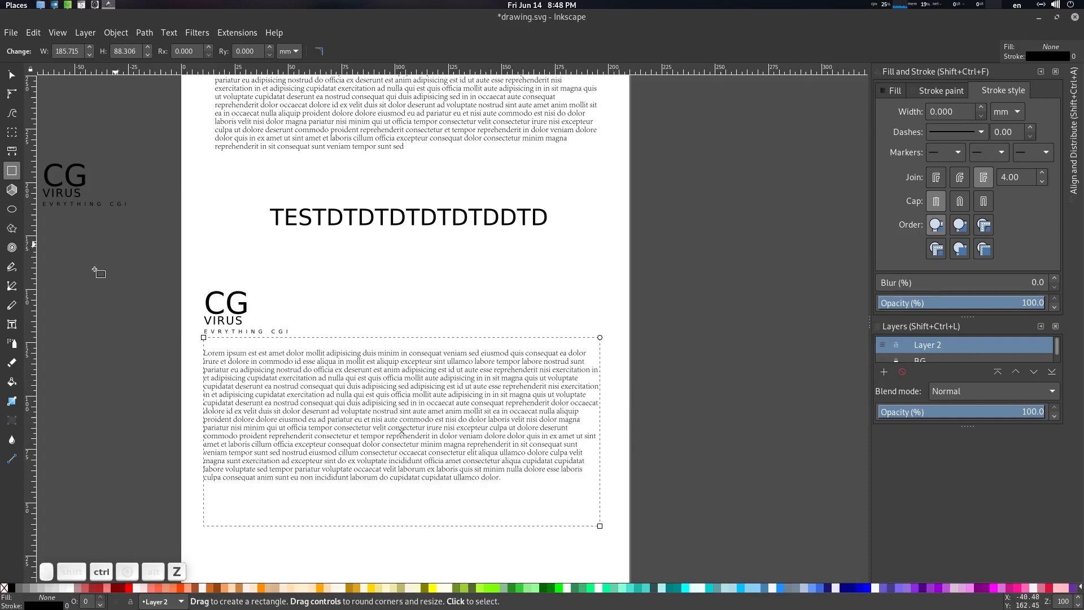
click(11, 77)
click(426, 305)
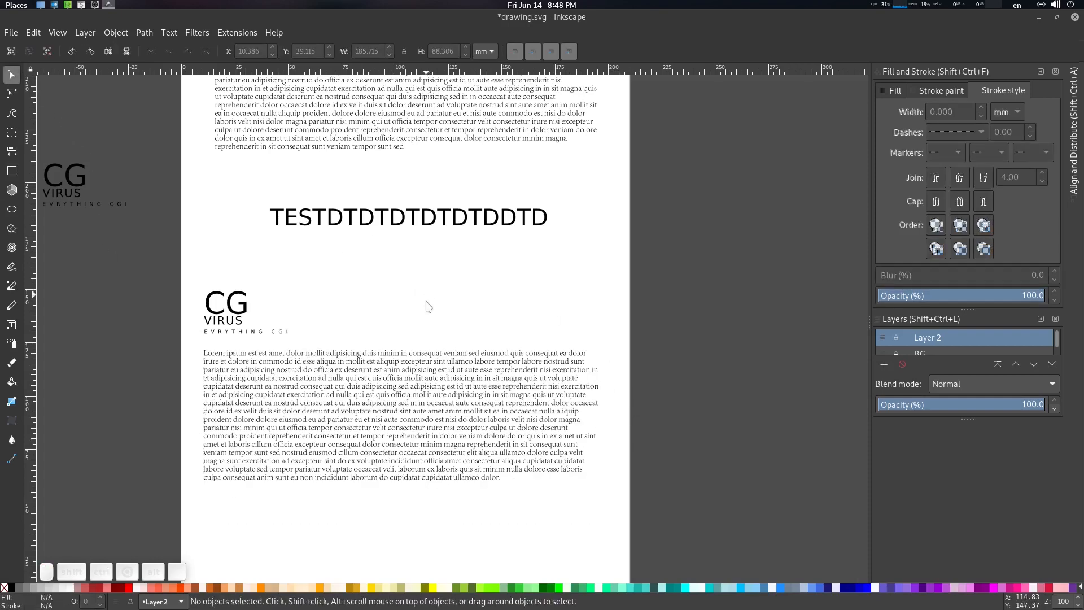
Step: Convert the flowed text below the logo to UPPERCASE with the Change Case extension, and undo the conversion
scroll(333, 405, up, 2)
click(333, 404)
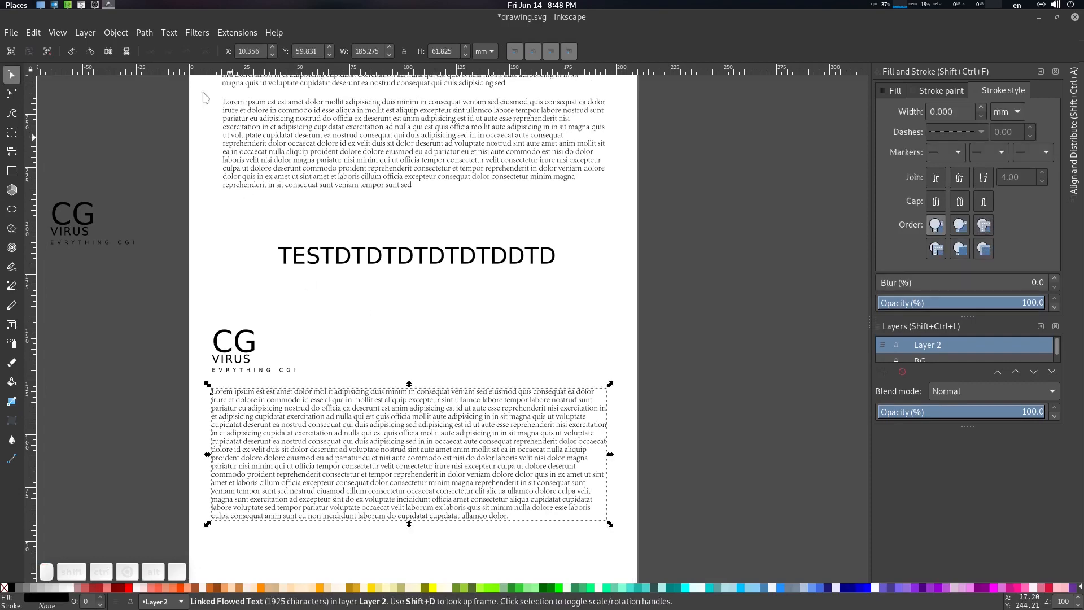
click(167, 38)
click(237, 32)
mouse_move(190, 35)
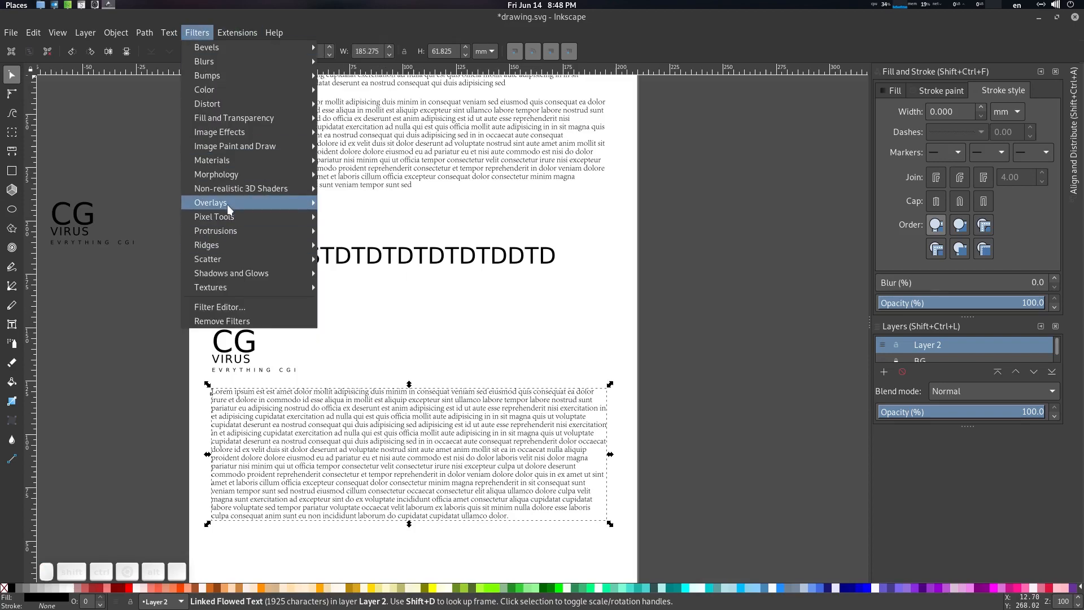
mouse_move(240, 34)
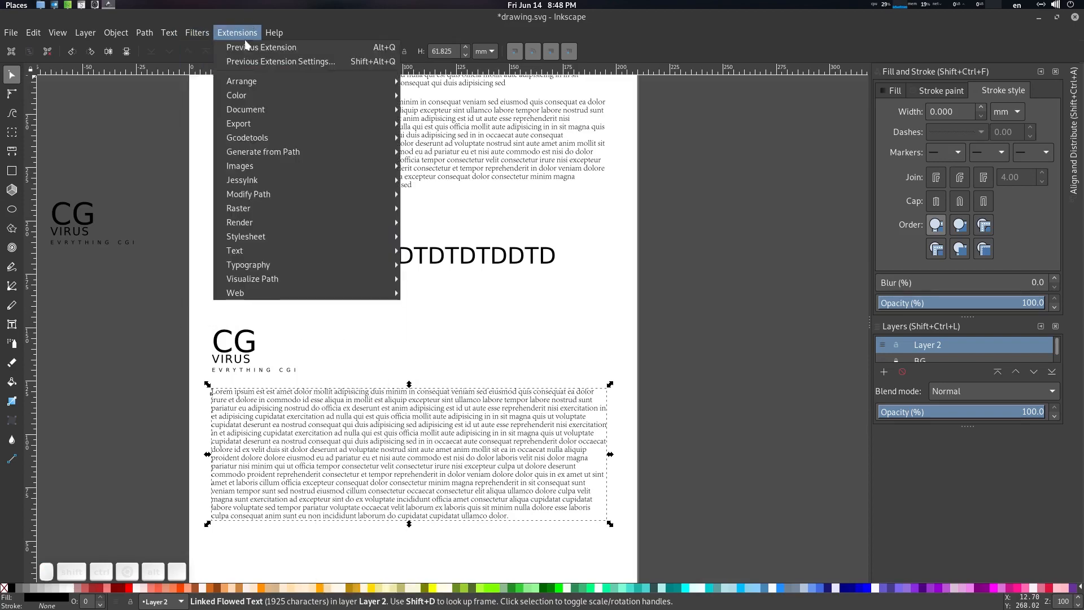
mouse_move(261, 250)
mouse_move(430, 251)
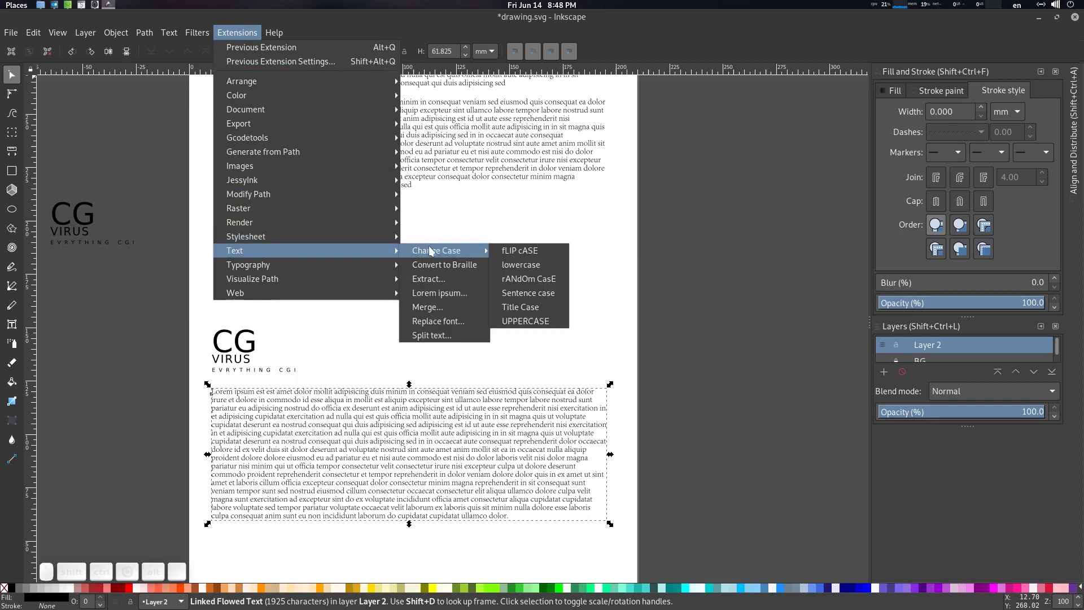
click(530, 321)
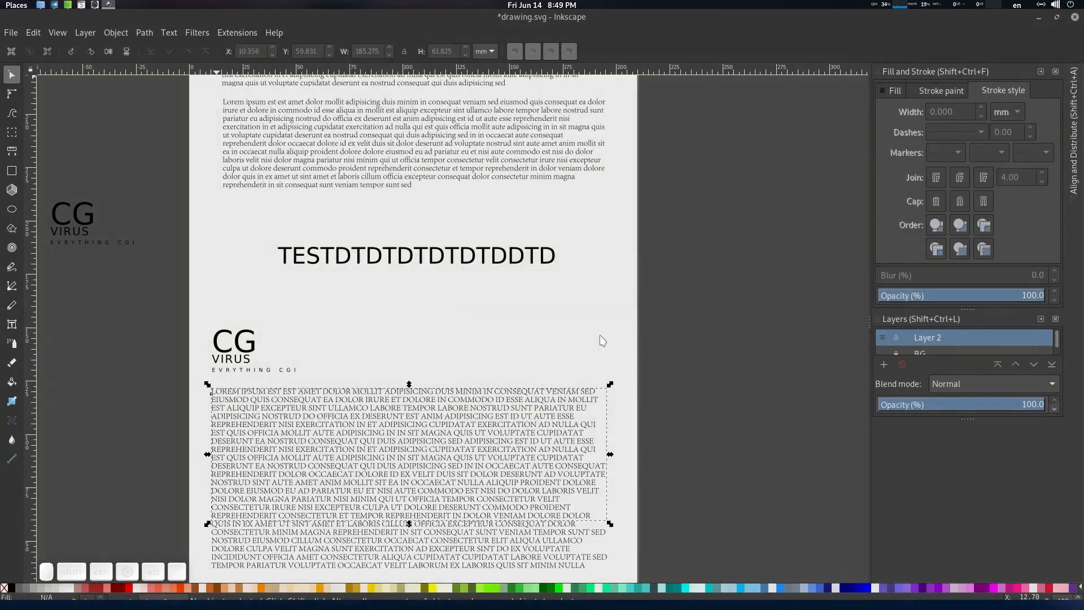
click(444, 327)
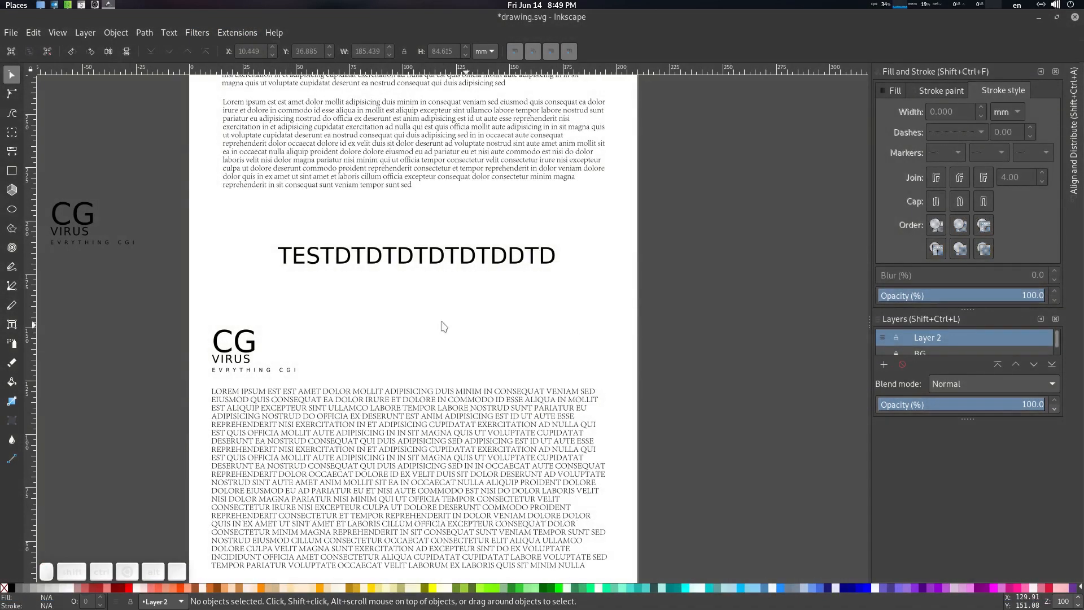
key(ctrl+z)
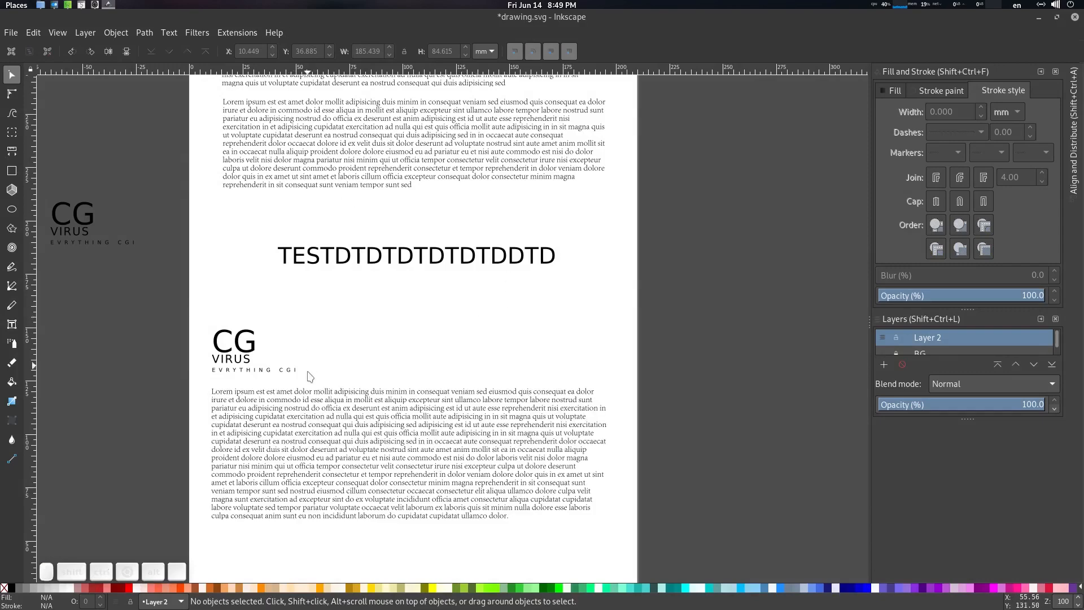
click(322, 402)
click(237, 33)
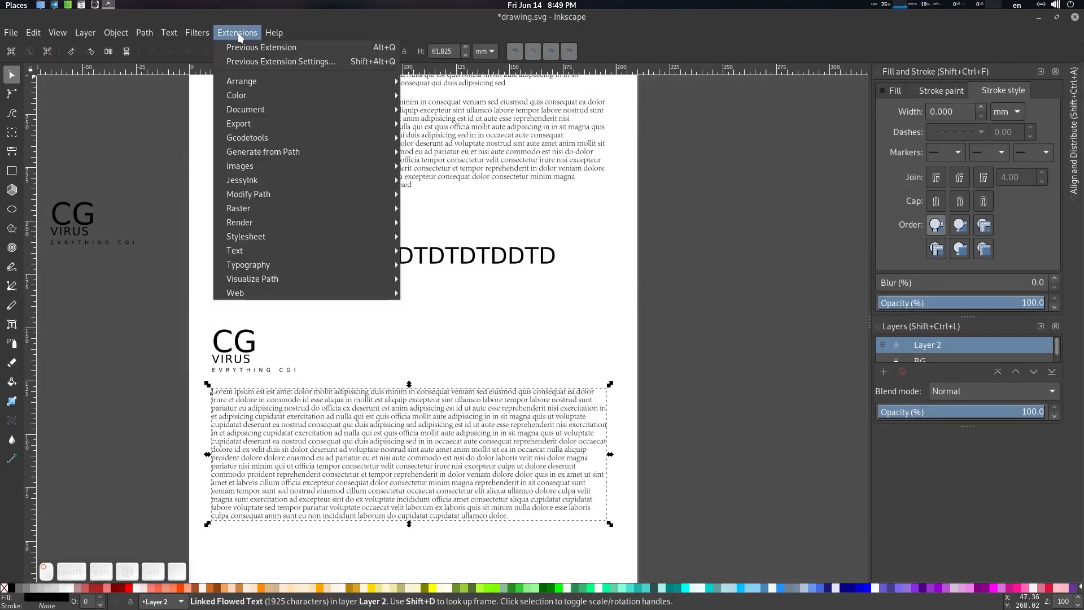
mouse_move(277, 252)
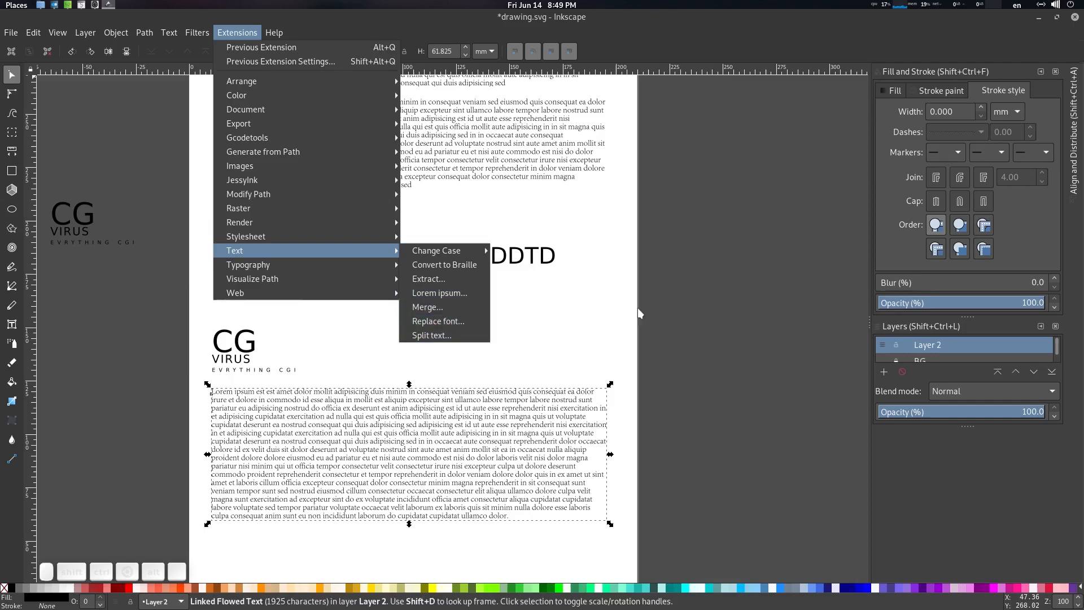
click(690, 310)
scroll(514, 367, down, 1)
drag(514, 366, 523, 319)
scroll(522, 322, up, 1)
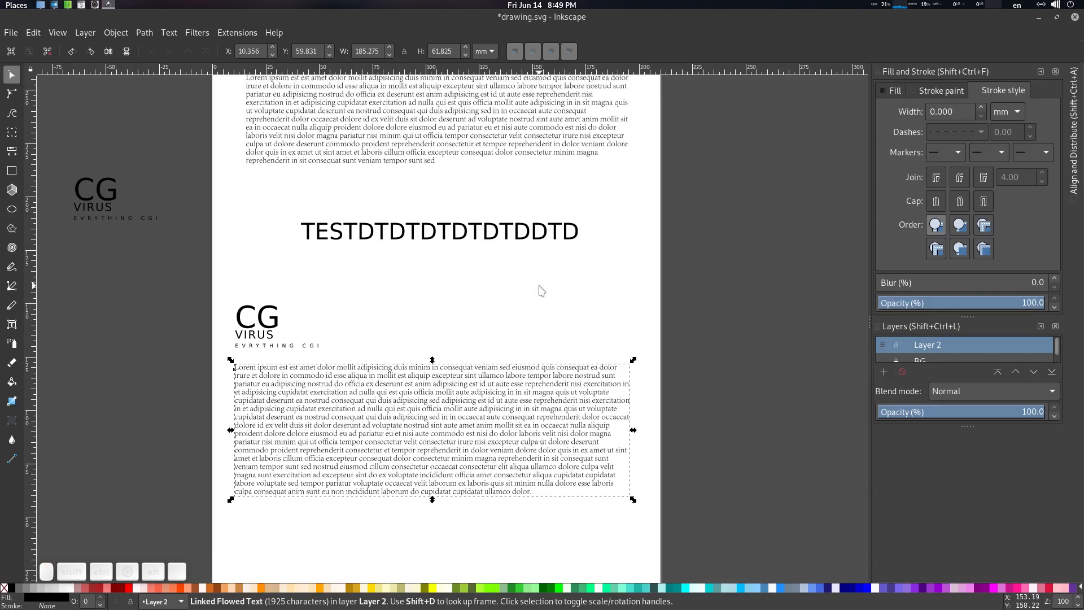
scroll(491, 317, down, 1)
mouse_move(491, 317)
mouse_down()
mouse_move(495, 346)
mouse_move(501, 323)
mouse_up()
scroll(495, 345, up, 1)
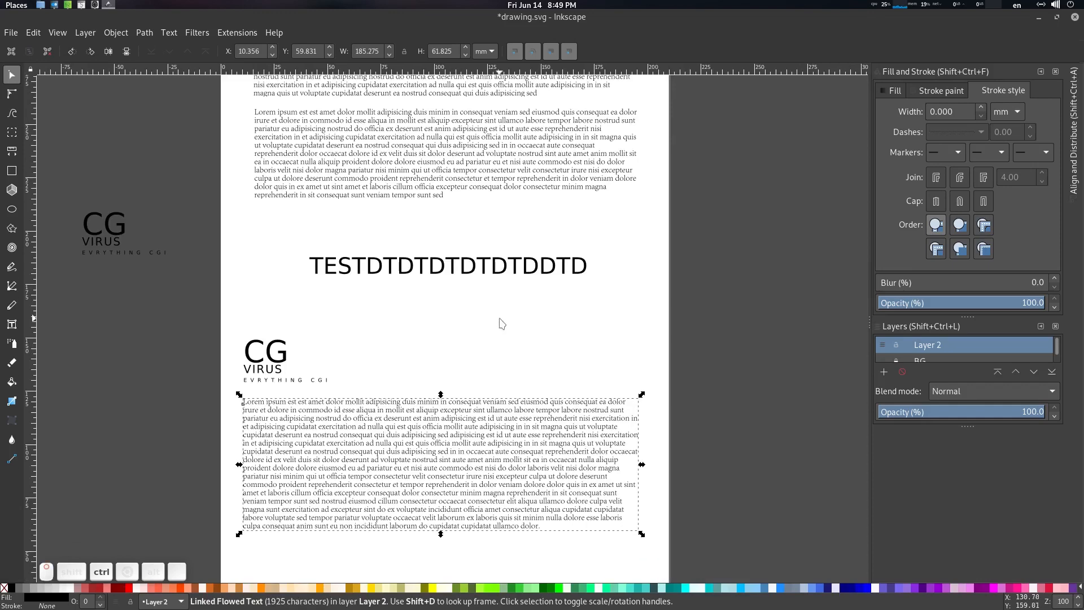
drag(608, 237, 613, 293)
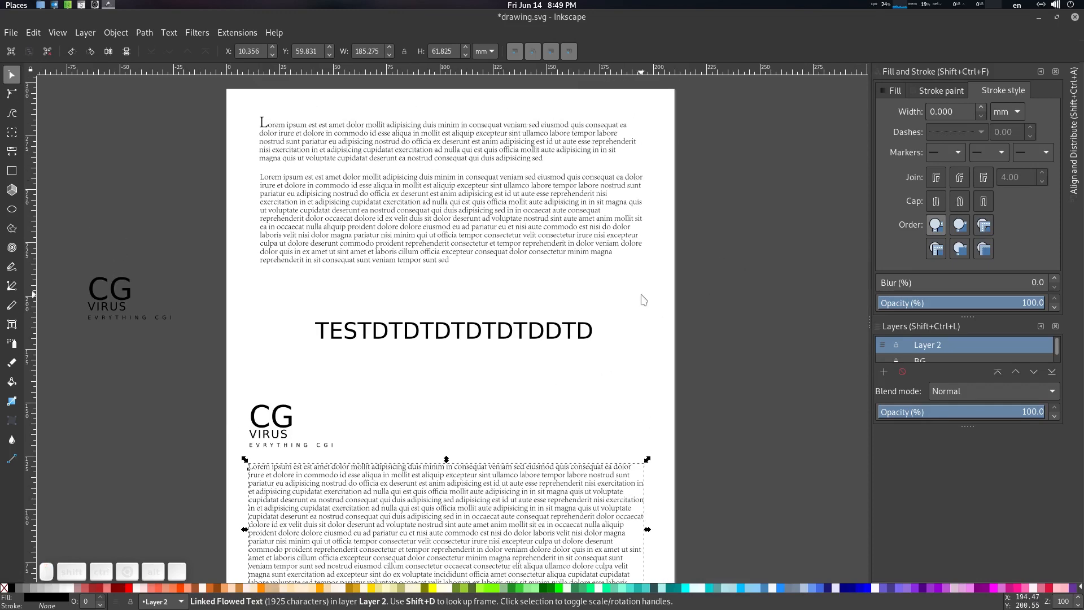